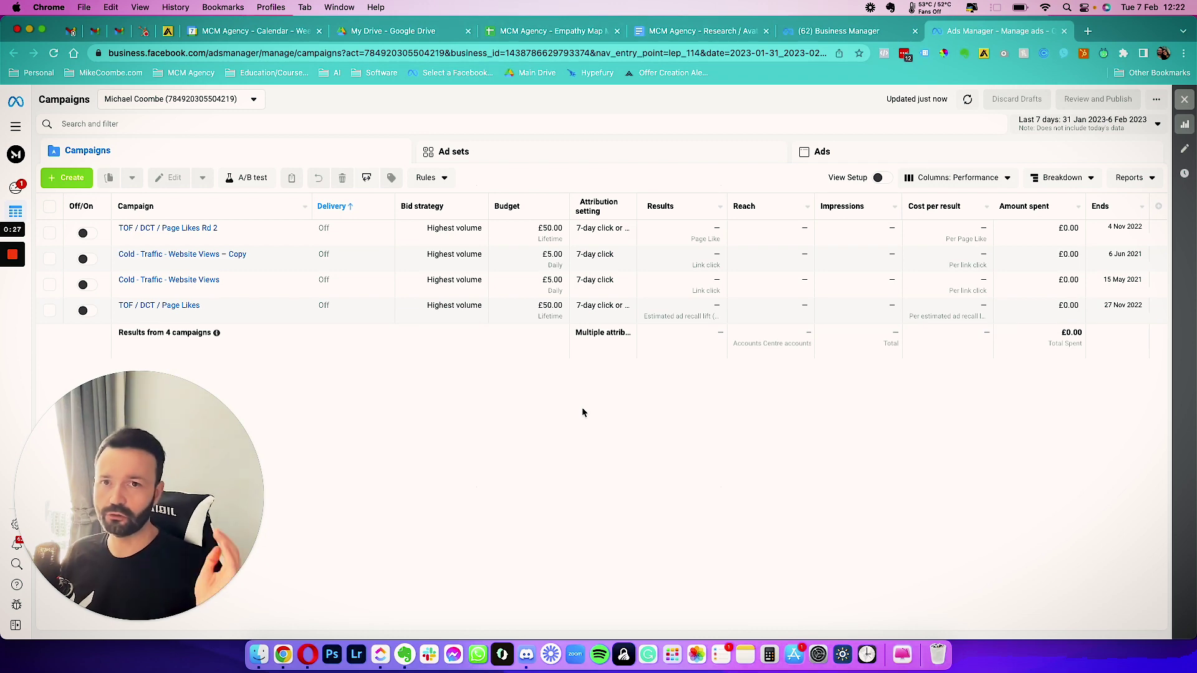
Step: Switch to the MCM Agency - Research / Avatar Doc and skim from its start to the PDP Page table
{"action": "left_click", "coordinate": [751, 31]}
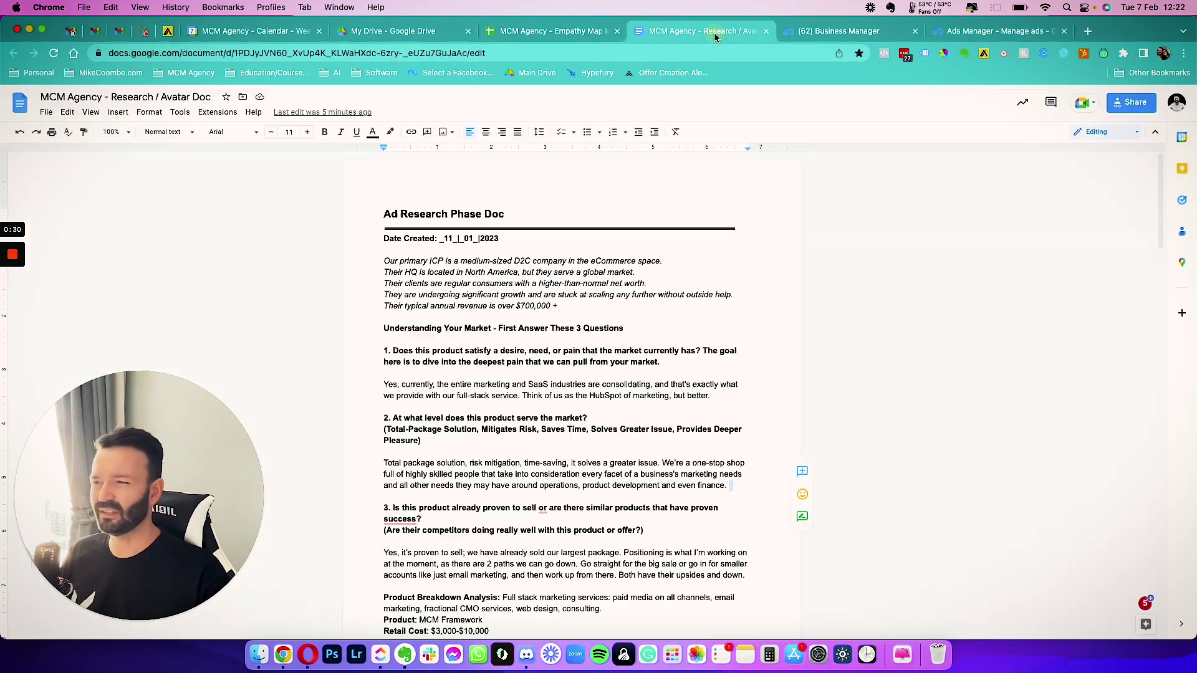
{"action": "scroll", "coordinate": [590, 352], "scroll_direction": "down", "scroll_amount": 1}
{"action": "scroll", "coordinate": [591, 352], "scroll_direction": "up", "scroll_amount": 1}
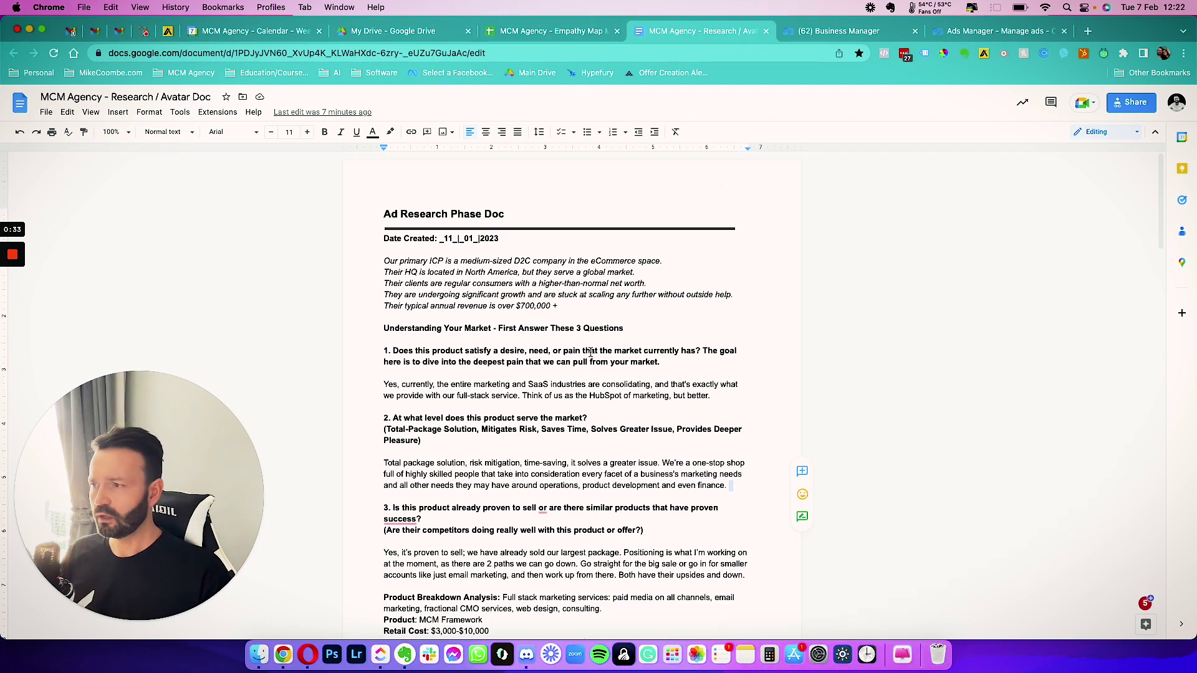
{"action": "left_click", "coordinate": [456, 212]}
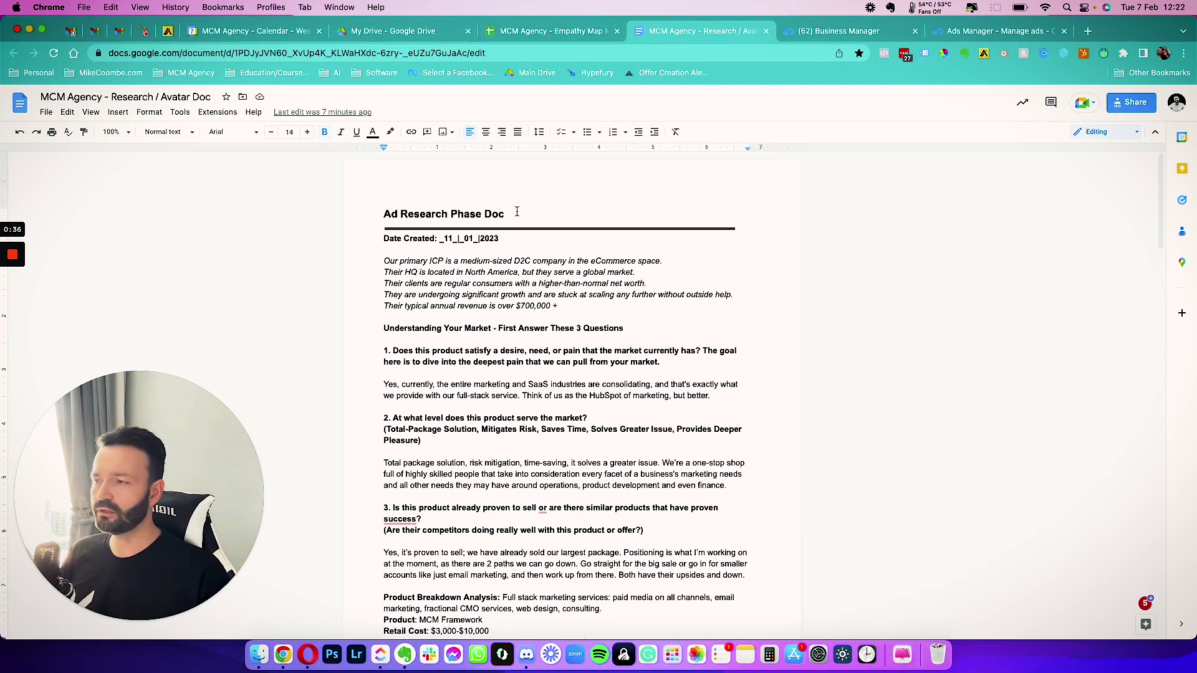
{"action": "scroll", "coordinate": [552, 342], "scroll_direction": "down", "scroll_amount": 7}
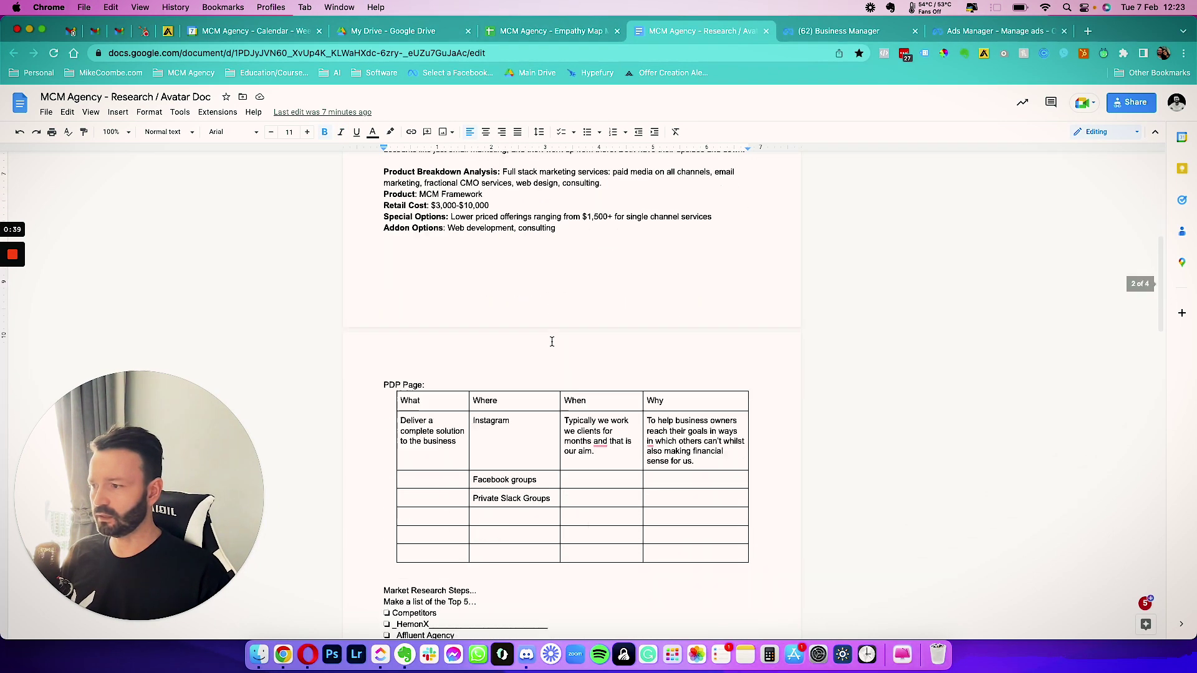
{"action": "scroll", "coordinate": [552, 342], "scroll_direction": "up", "scroll_amount": 7}
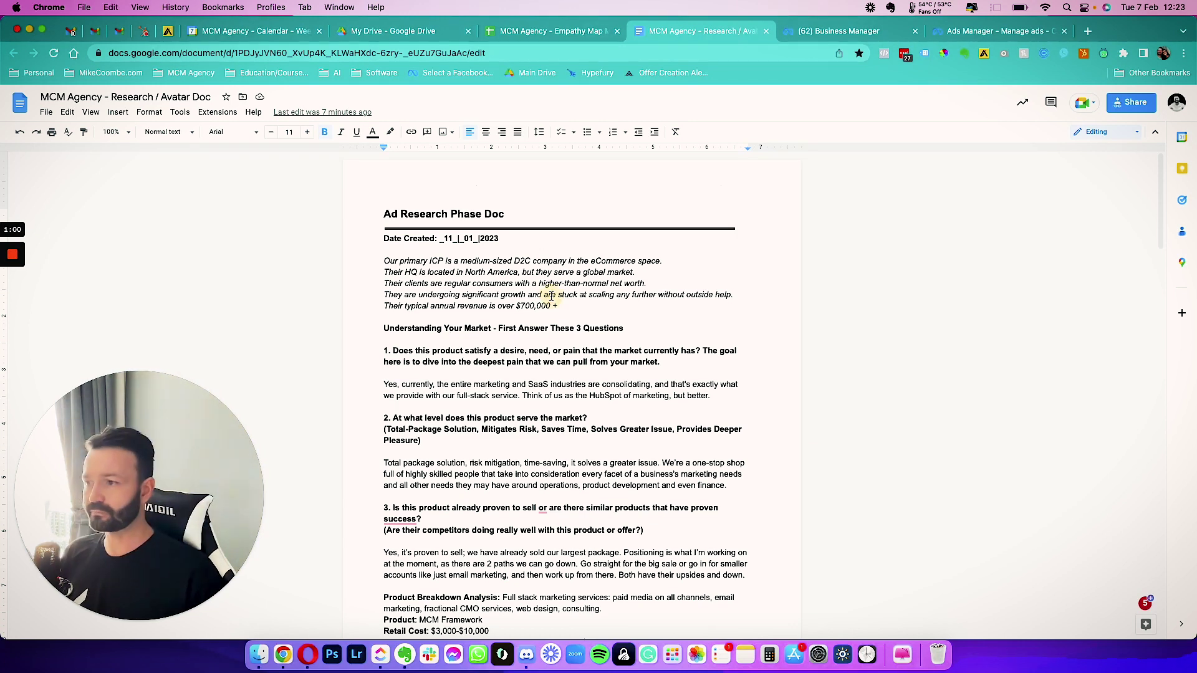
Step: Review the italic description of the primary ICP beneath the creation date, highlighting the whole paragraph
{"action": "left_click", "coordinate": [401, 262]}
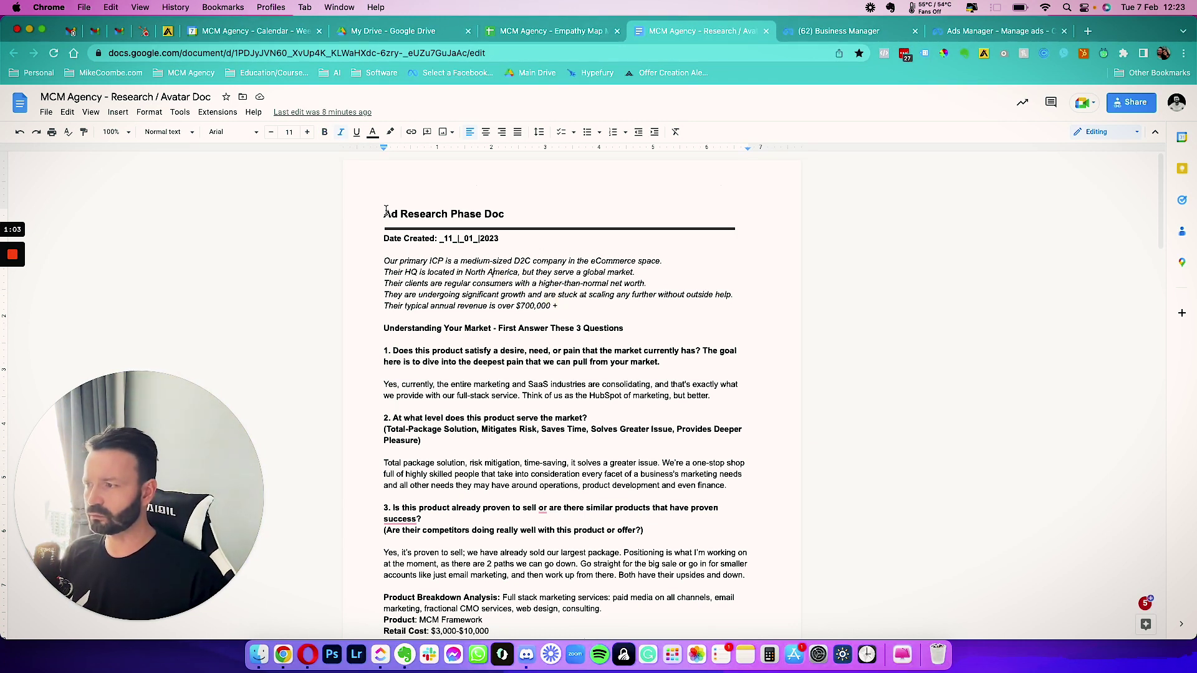
{"action": "left_click_drag", "start_coordinate": [383, 259], "coordinate": [609, 312]}
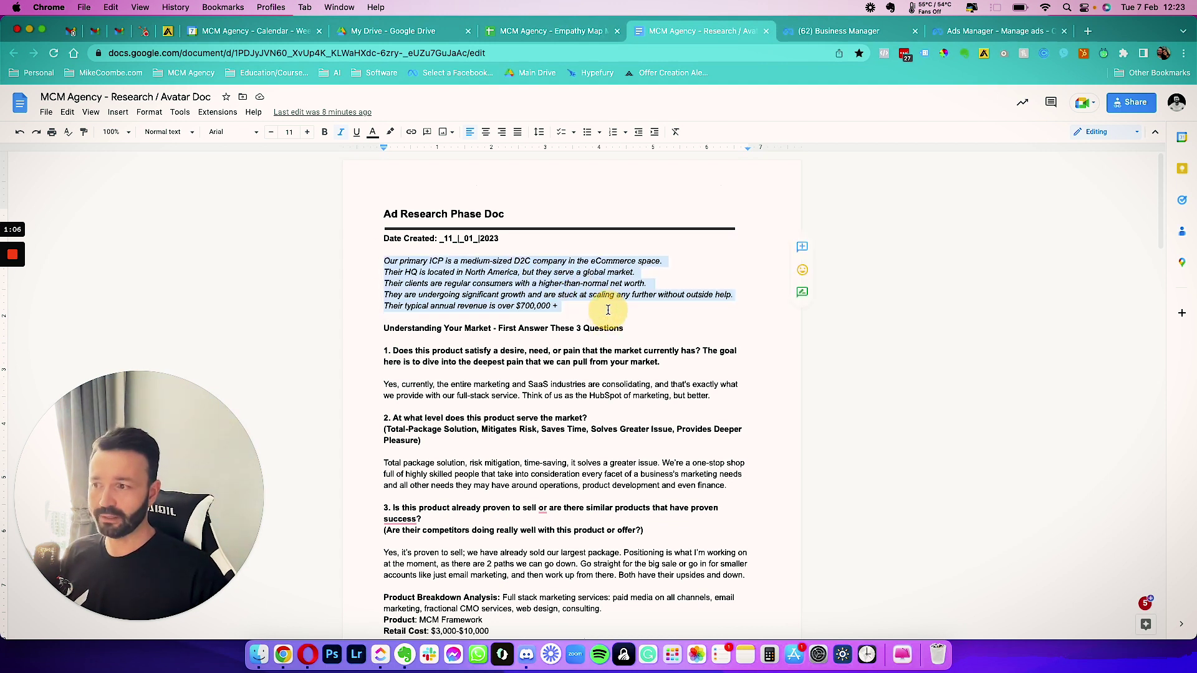
{"action": "left_click", "coordinate": [519, 293]}
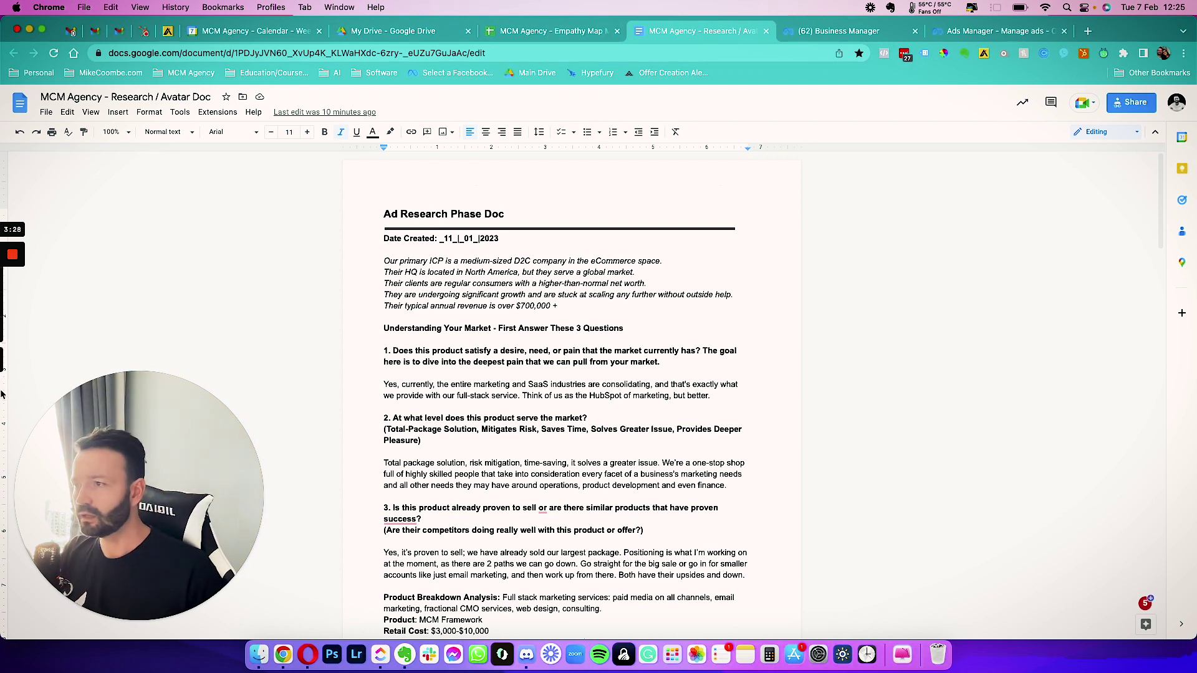
{"action": "left_click", "coordinate": [560, 306]}
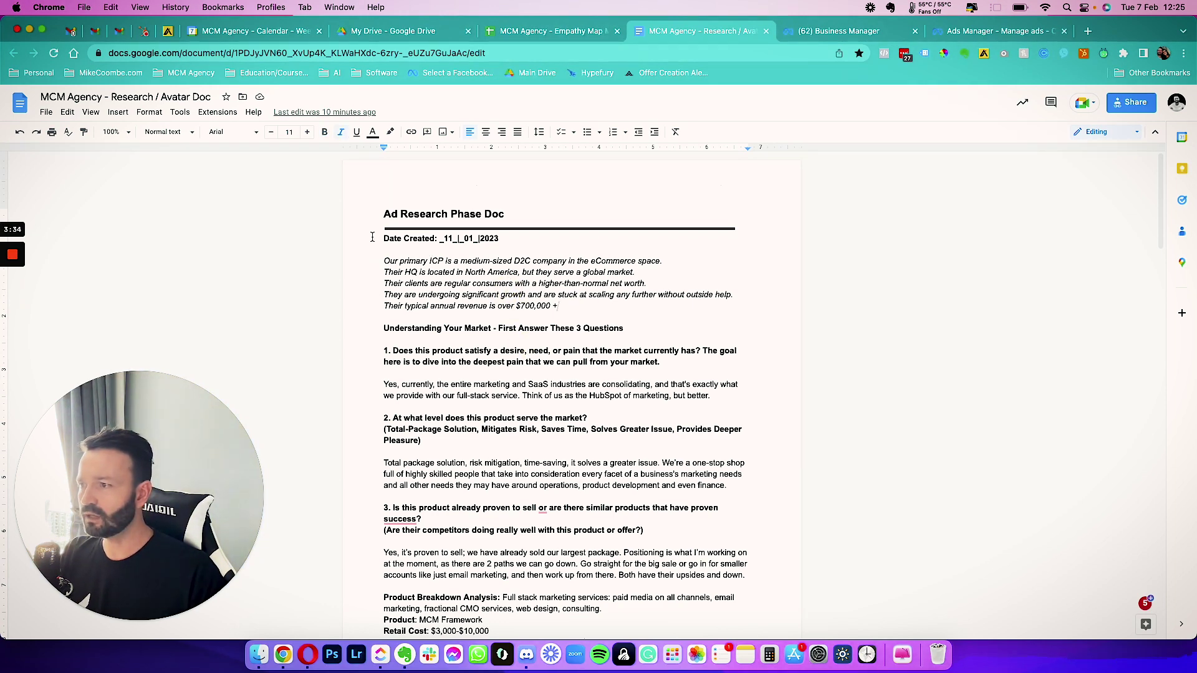
{"action": "scroll", "coordinate": [417, 291], "scroll_direction": "down", "scroll_amount": 1}
{"action": "left_click_drag", "start_coordinate": [379, 233], "coordinate": [570, 282]}
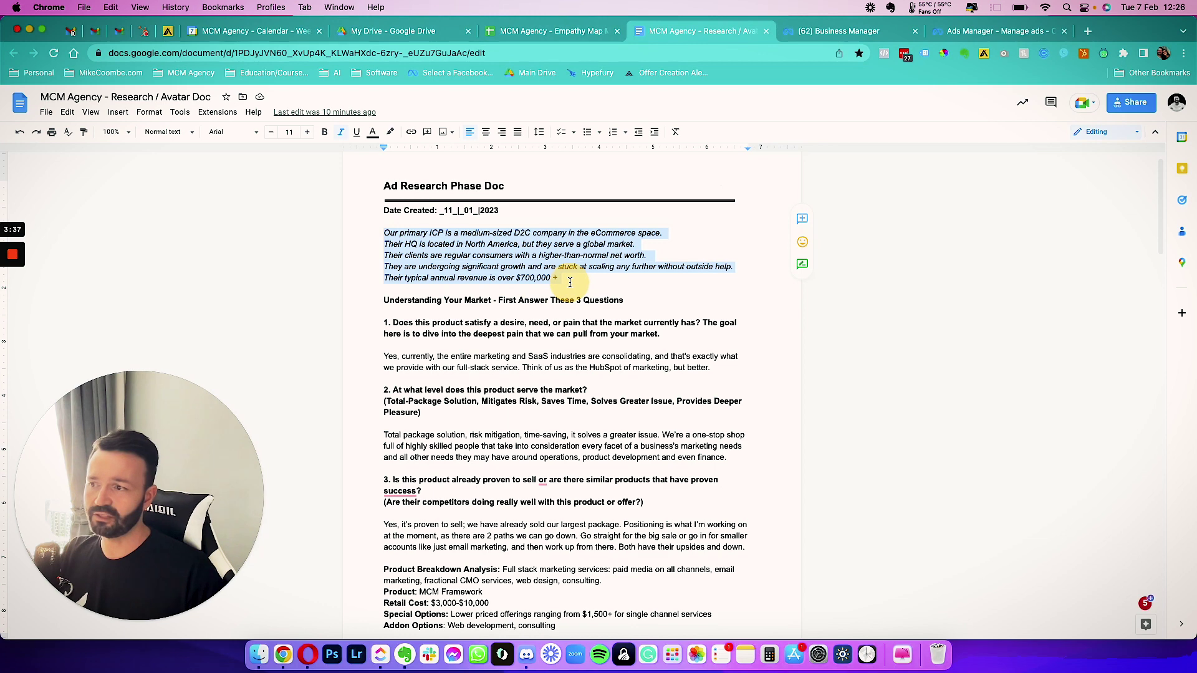
{"action": "left_click", "coordinate": [472, 260]}
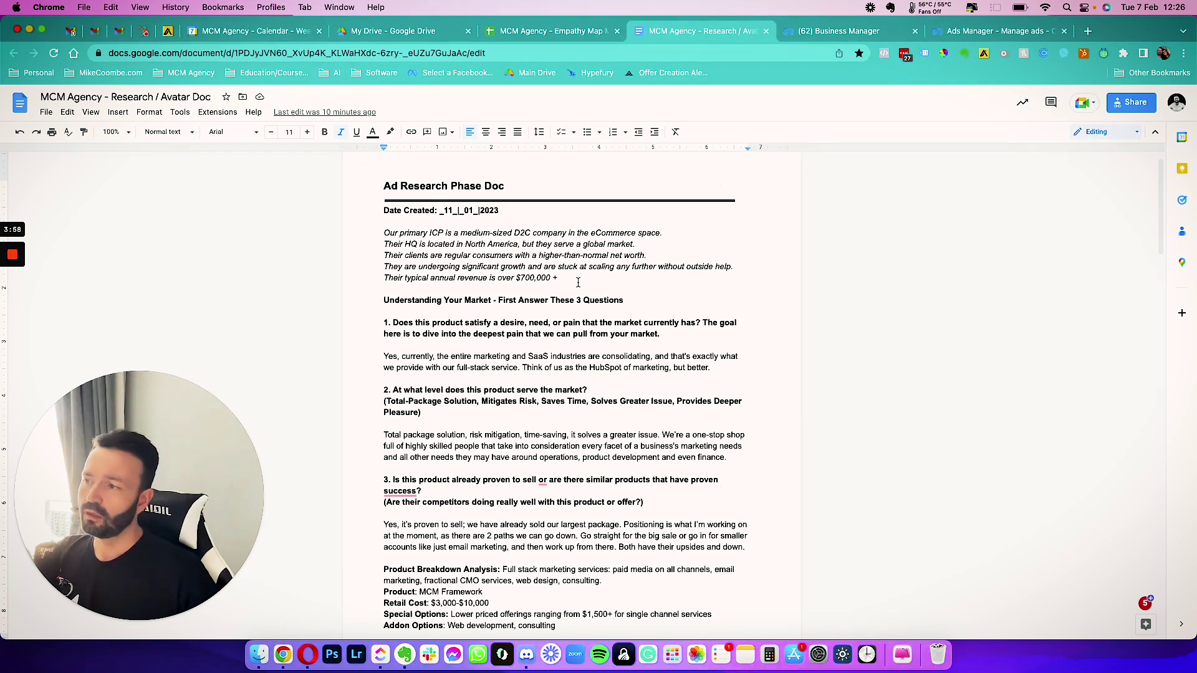
Step: Add "(100k+)" at the end of the sentence about clients with a higher-than-normal net worth
{"action": "left_click", "coordinate": [659, 256]}
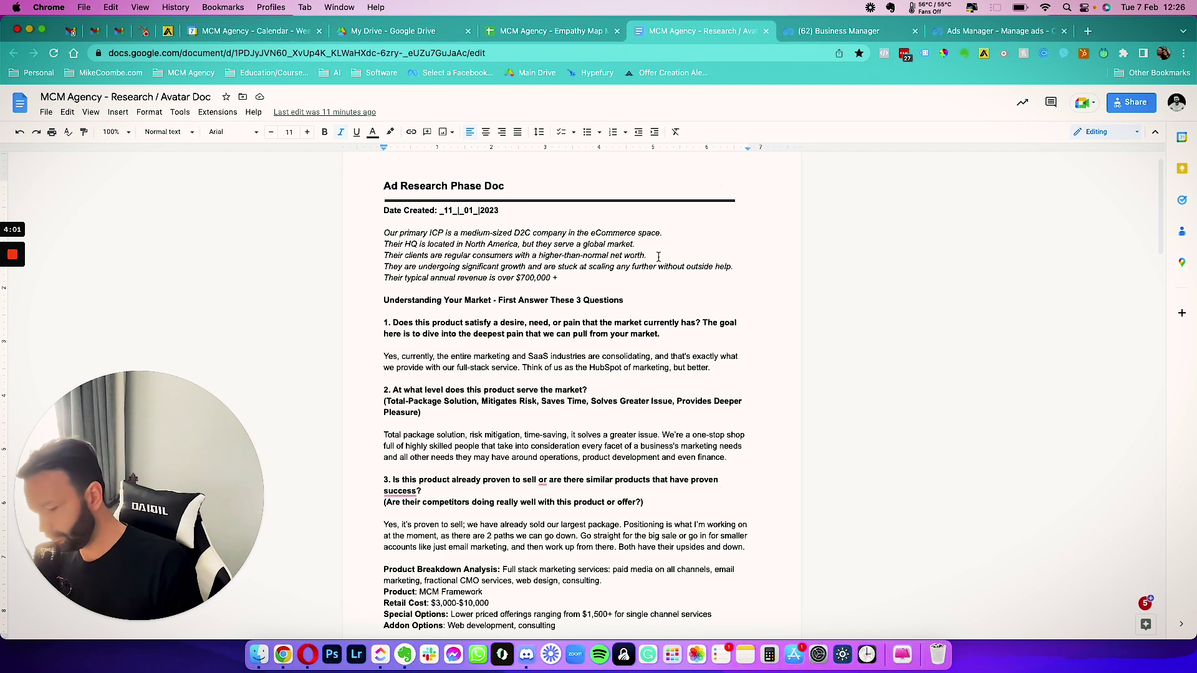
{"action": "type", "text": "(100k"}
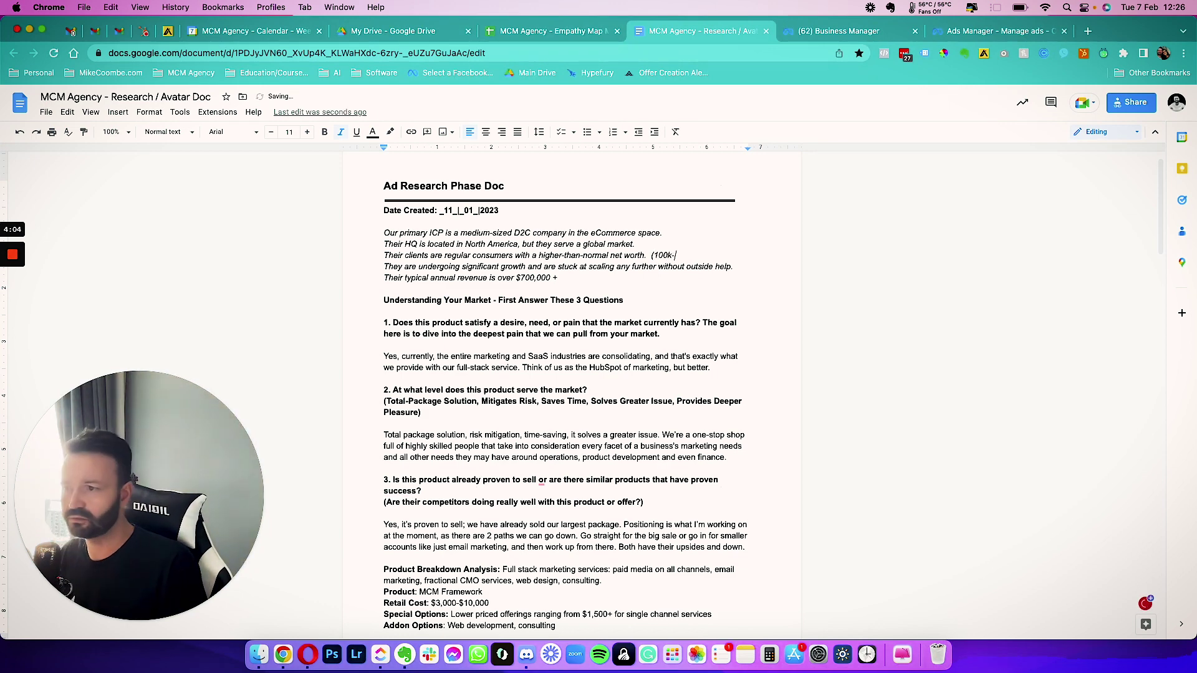
{"action": "type", "text": "+)"}
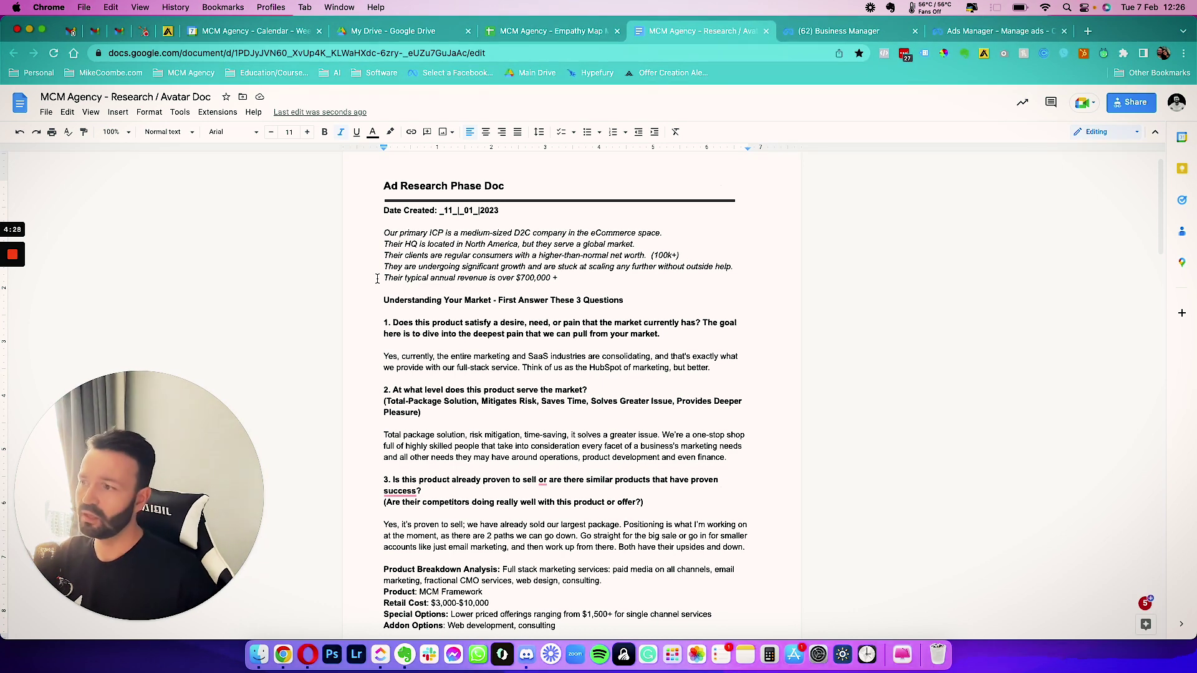
Step: Extend the typical annual revenue in the ICP description to read "$700,000 - $2,000,000 +"
{"action": "double_click", "coordinate": [533, 279]}
{"action": "left_click", "coordinate": [542, 278]}
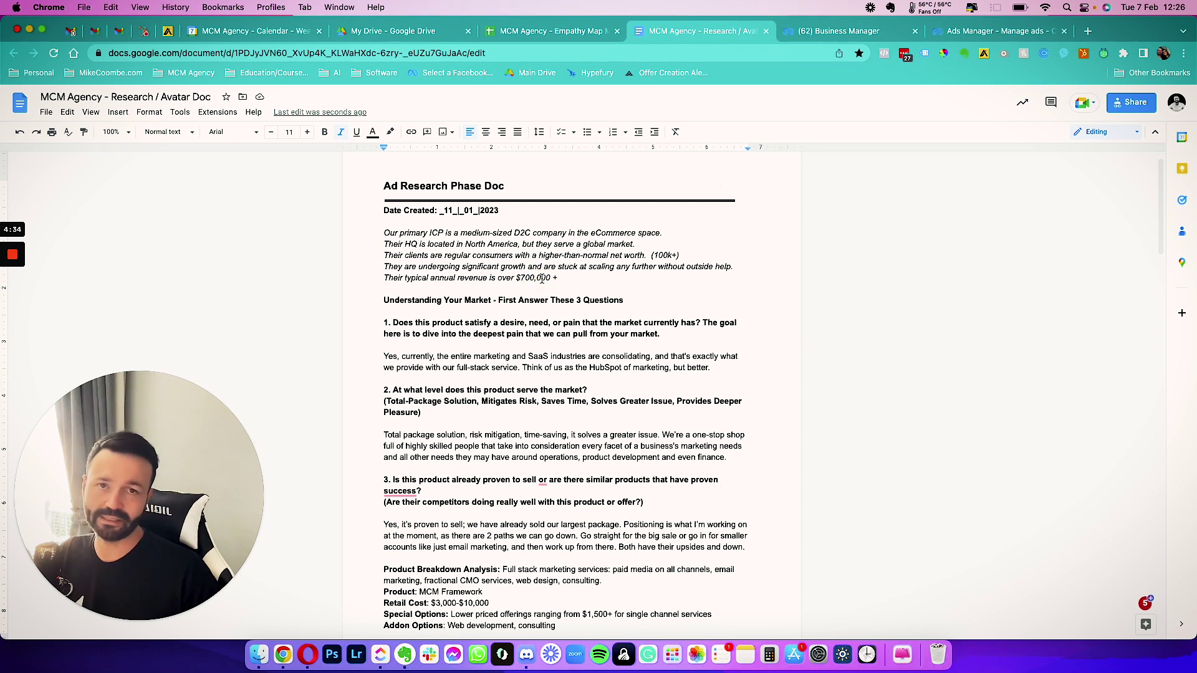
{"action": "left_click_drag", "start_coordinate": [557, 279], "coordinate": [564, 279]}
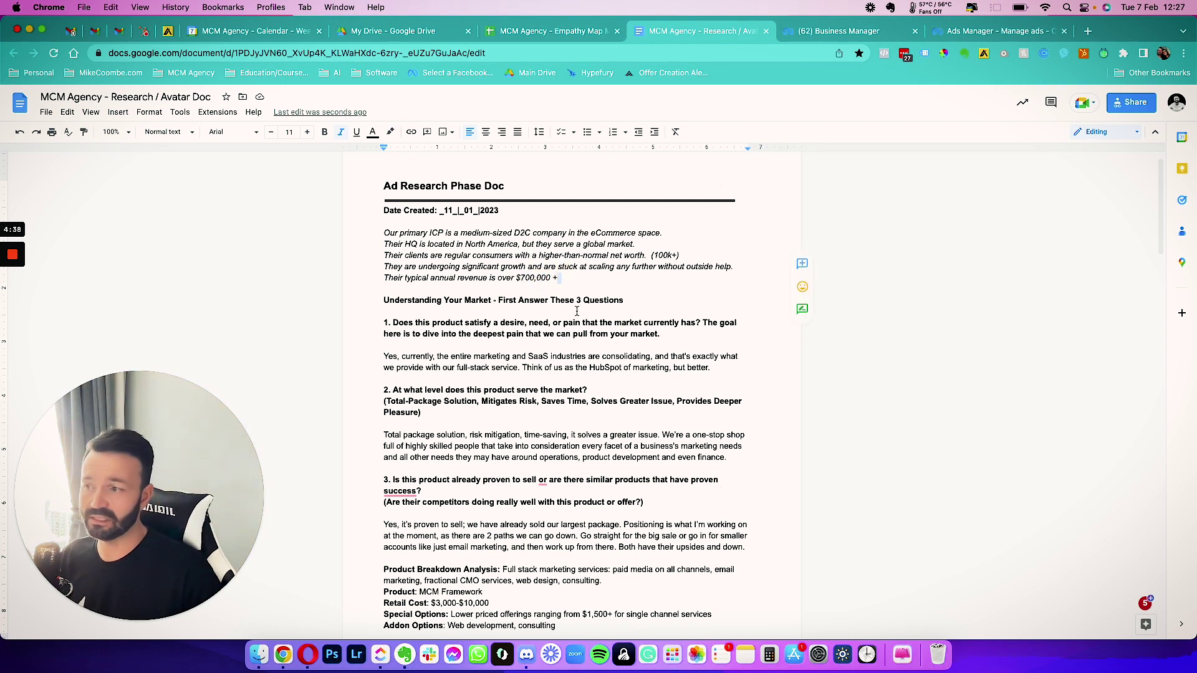
{"action": "key", "text": "Left"}
{"action": "key", "text": "Left"}
{"action": "key", "text": "BackSpace"}
{"action": "type", "text": "- "}
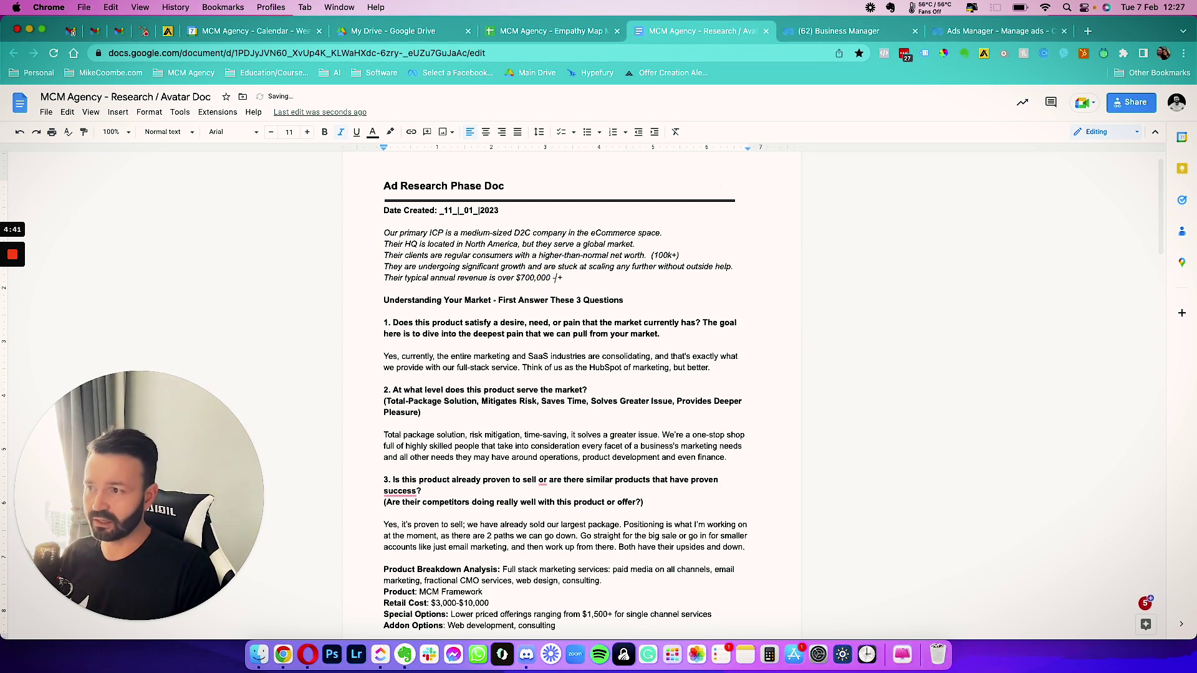
{"action": "type", "text": "$2,"}
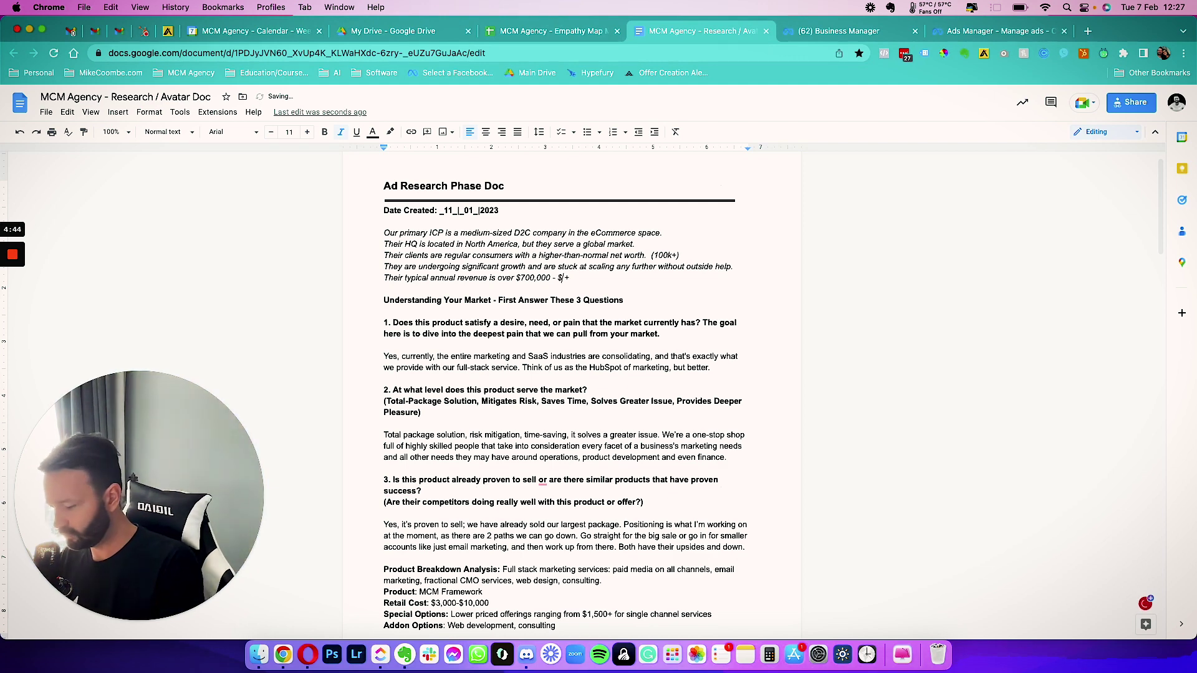
{"action": "type", "text": "000,000"}
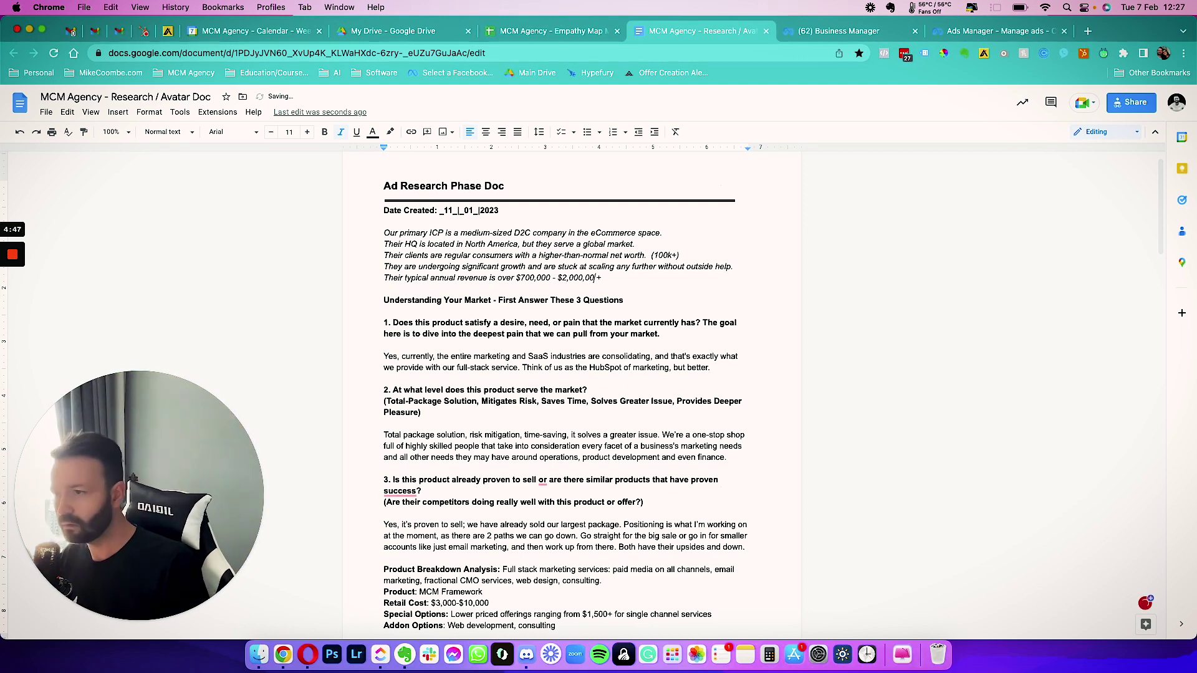
Step: Add the line "Their typical headcount is 5-25 people." directly below the annual revenue line
{"action": "left_click", "coordinate": [606, 278]}
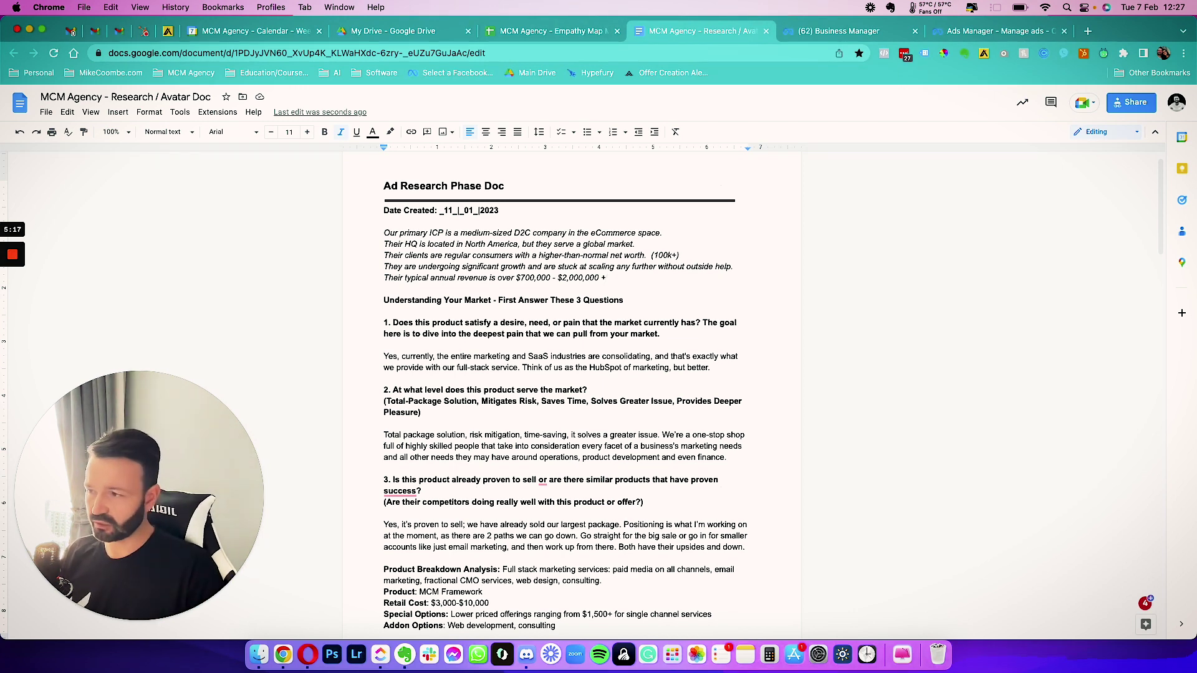
{"action": "key", "text": "Return"}
{"action": "type", "text": "T"}
{"action": "type", "text": "typ"}
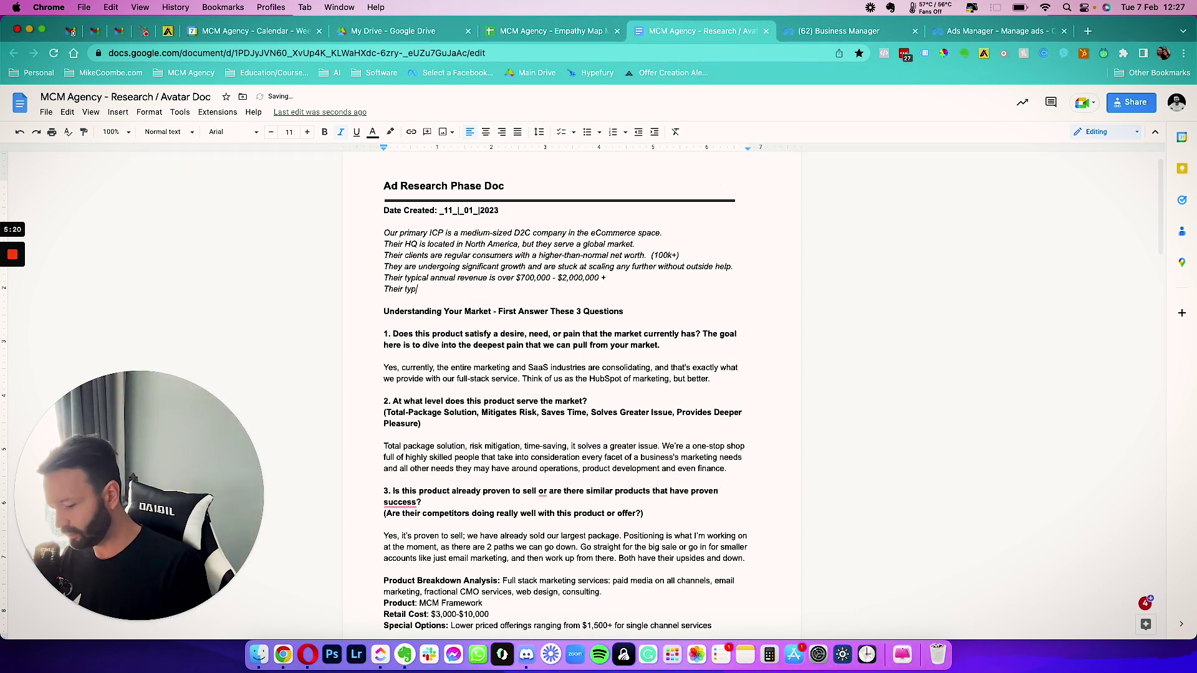
{"action": "type", "text": "ical headcount "}
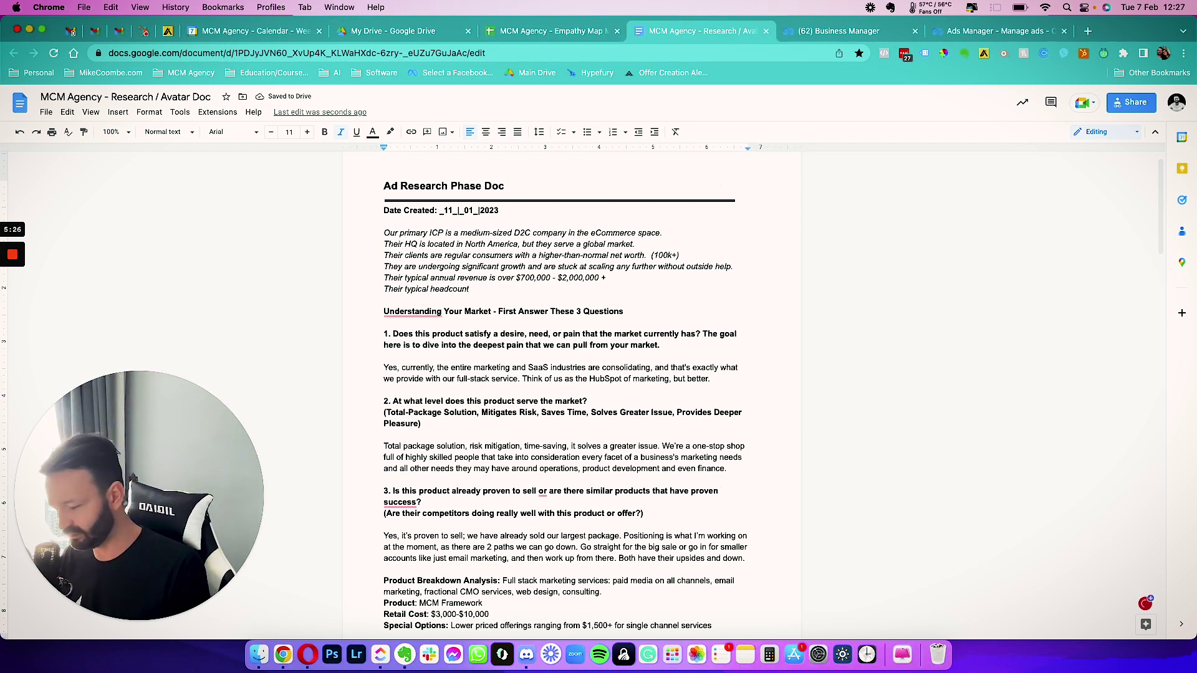
{"action": "type", "text": "i"}
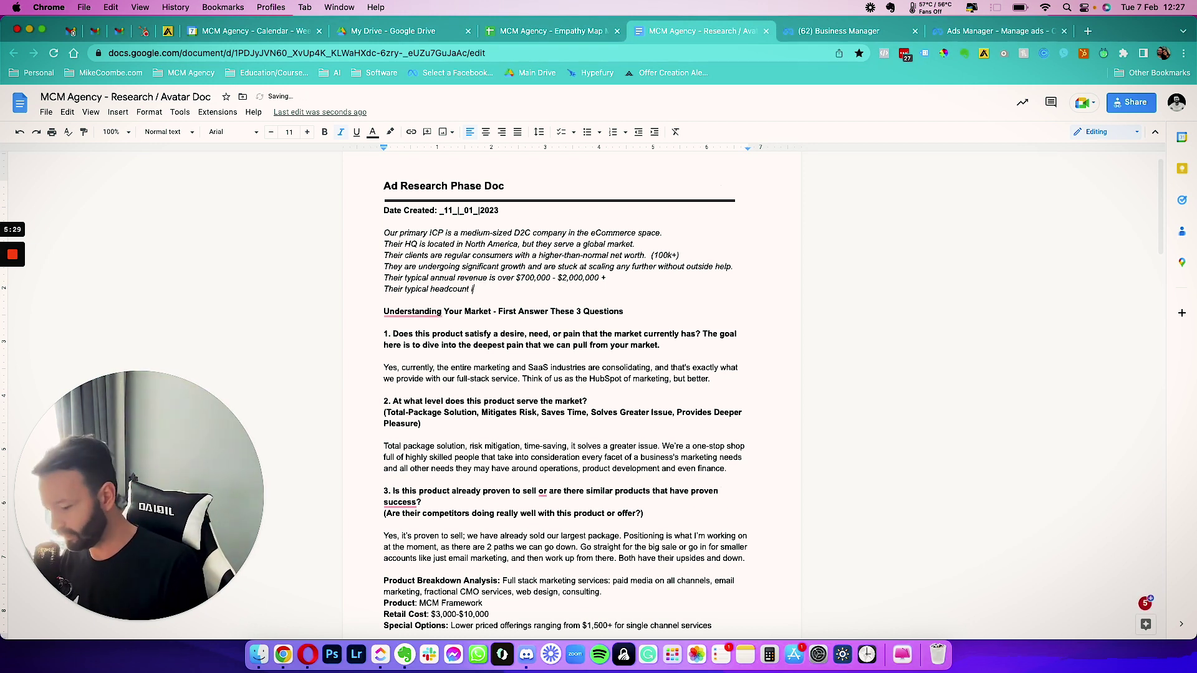
{"action": "type", "text": "s 5-25"}
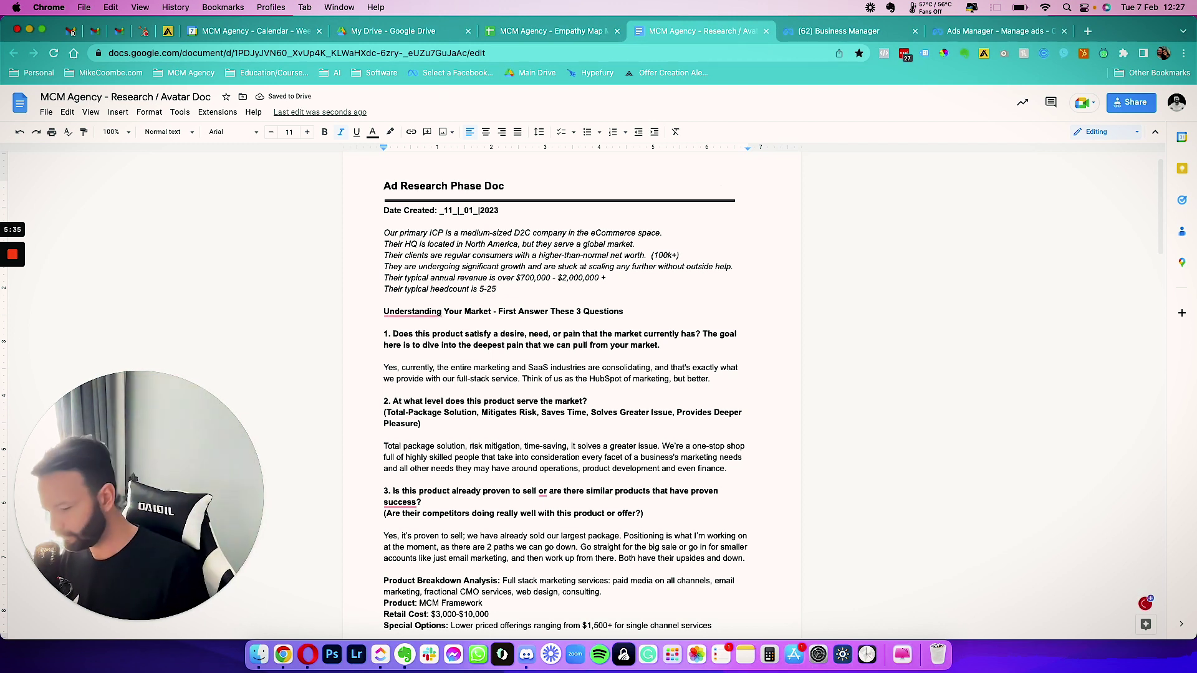
{"action": "type", "text": " people."}
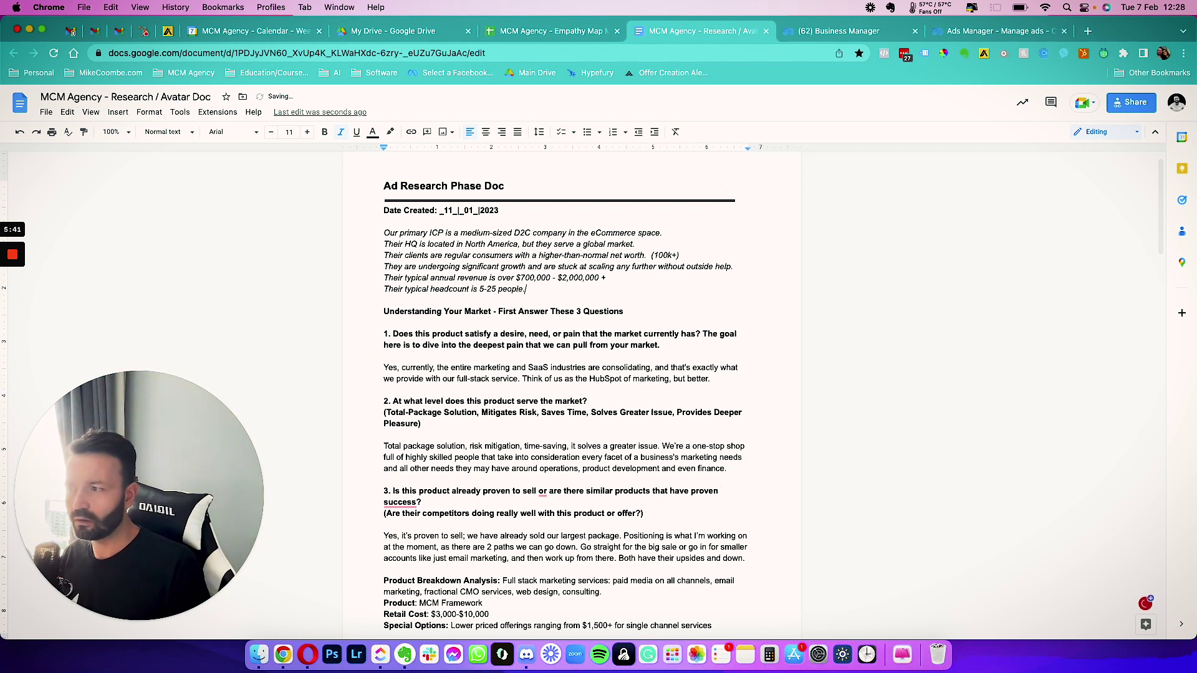
Step: Below the headcount line, leave a blank line and add "Definite no if: Already have marketing team in house."
{"action": "key", "text": "Return"}
{"action": "key", "text": "Return"}
{"action": "type", "text": "Defi"}
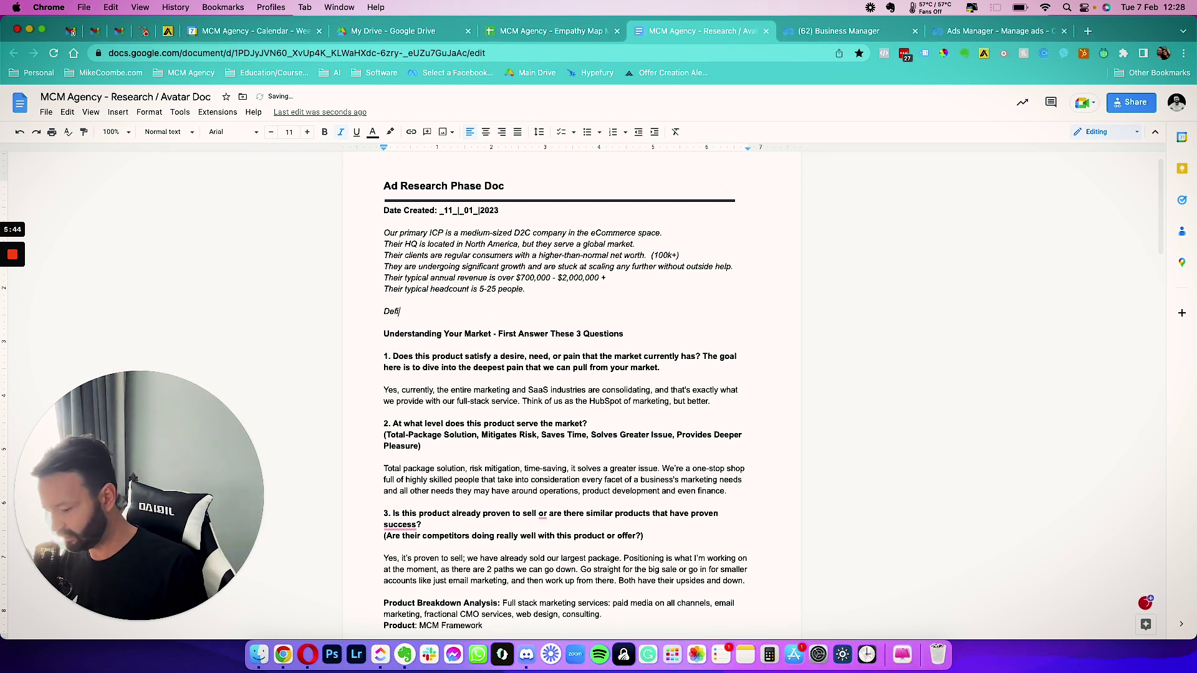
{"action": "type", "text": "nite n"}
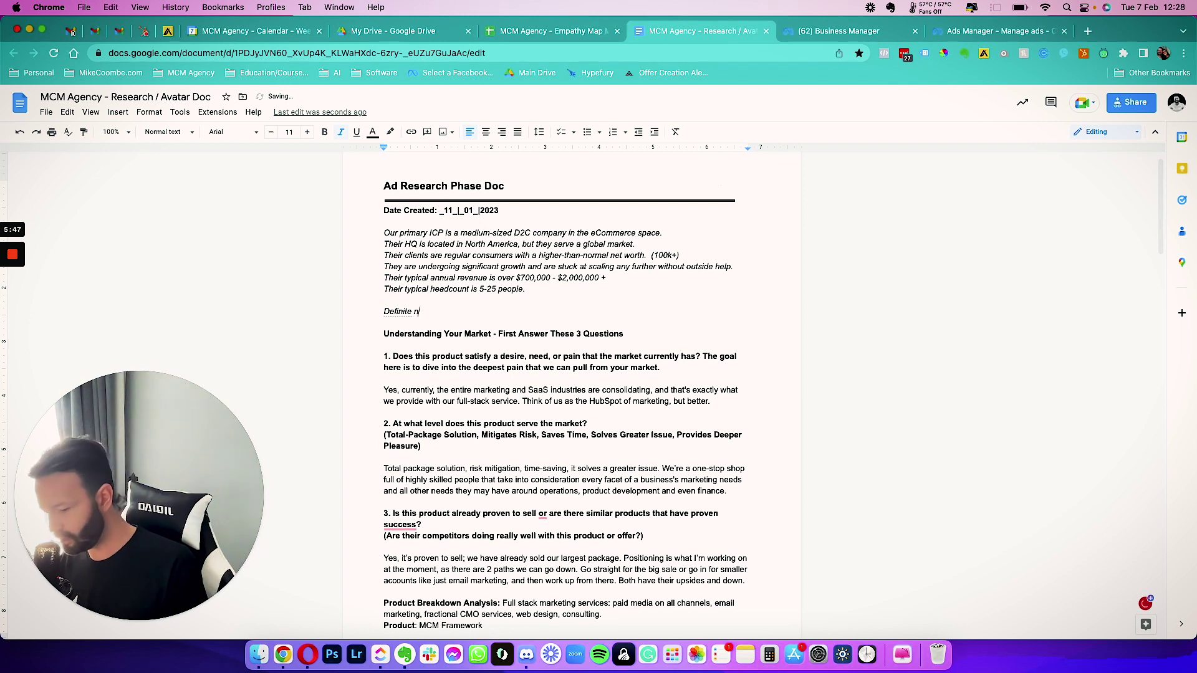
{"action": "type", "text": "o if: Al"}
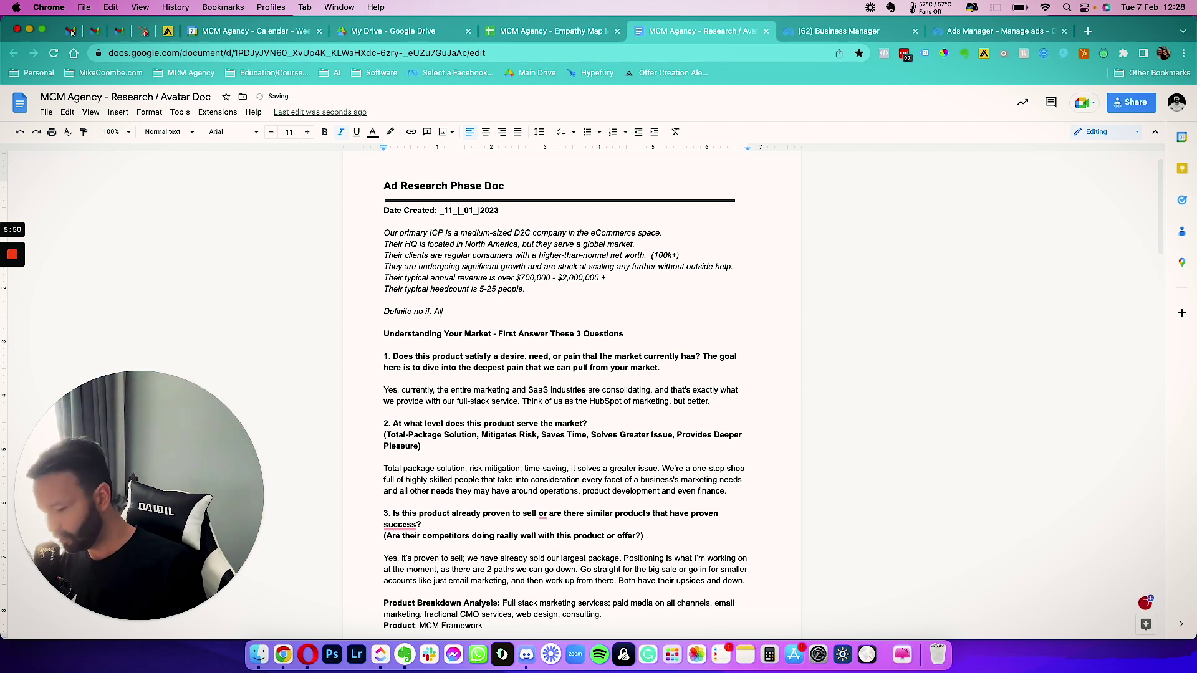
{"action": "type", "text": "ready have marketing "}
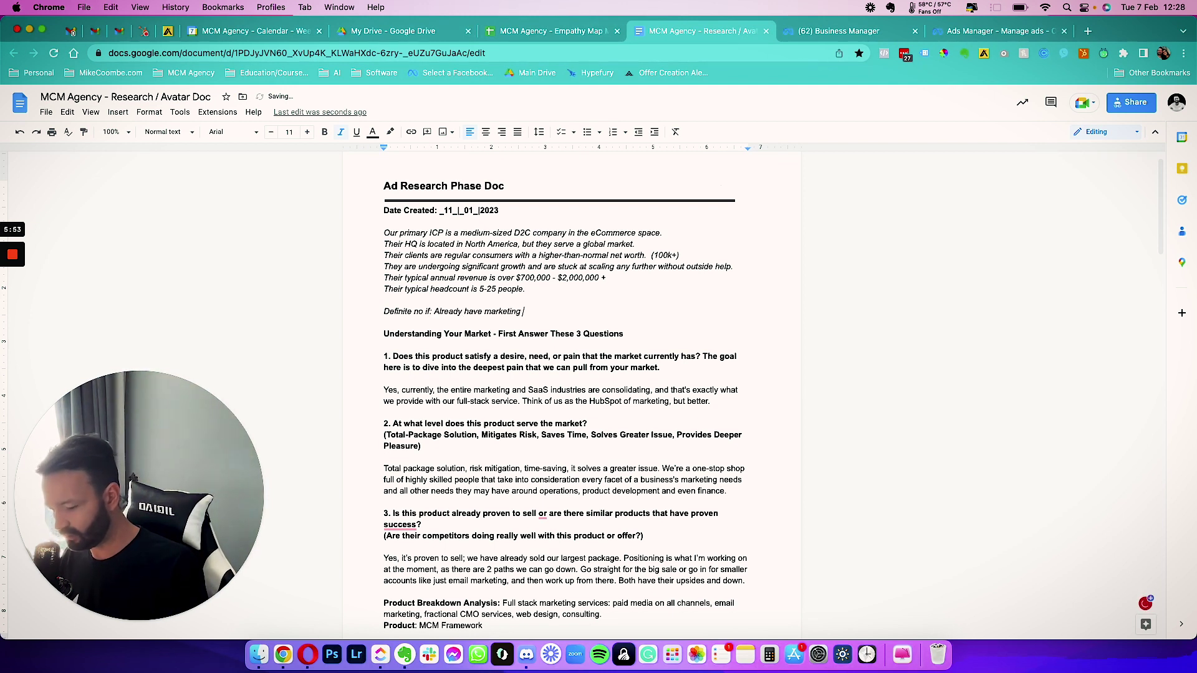
{"action": "type", "text": "team in house."}
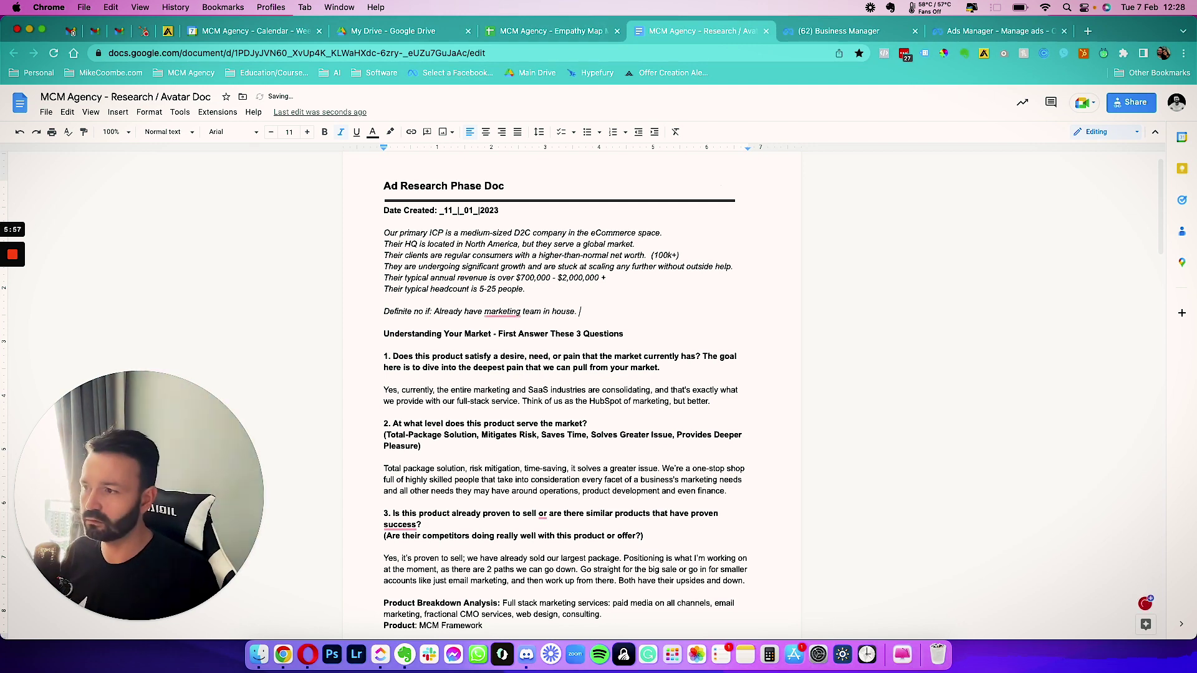
Step: Accept the Grammarly corrections in the new sentence so it reads "Definite no-if: We already have a marketing team in-house."
{"action": "left_click", "coordinate": [499, 311]}
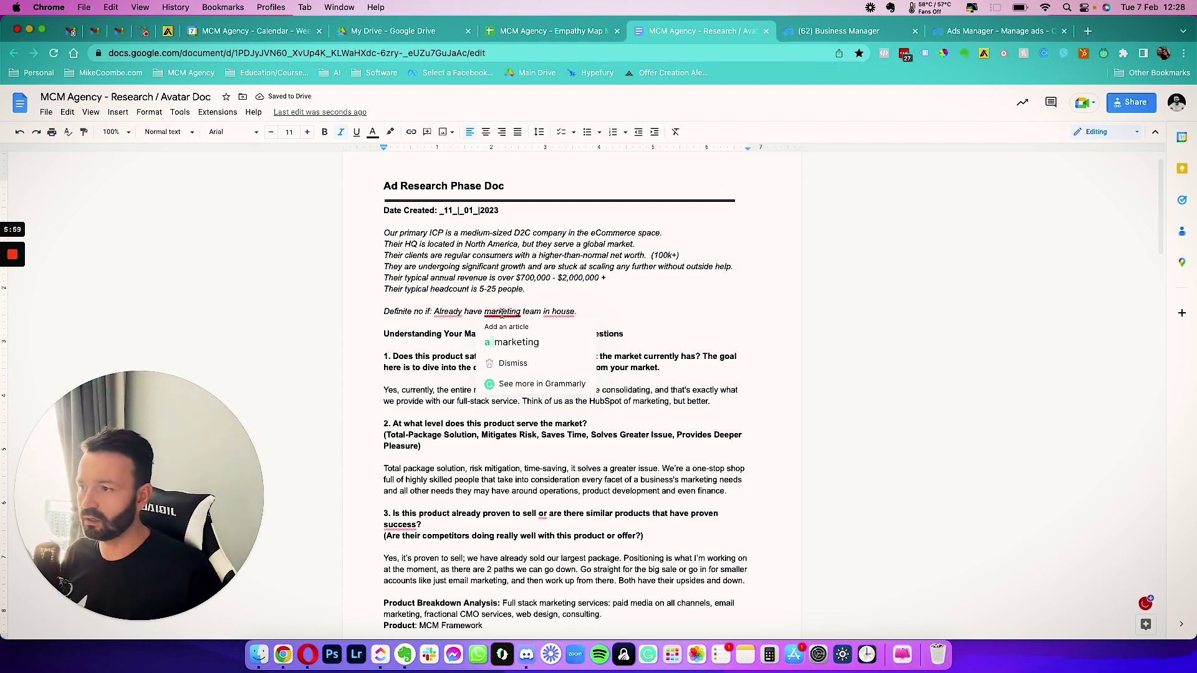
{"action": "left_click", "coordinate": [529, 331]}
{"action": "left_click", "coordinate": [566, 311]}
{"action": "left_click", "coordinate": [564, 342]}
{"action": "left_click", "coordinate": [447, 311]}
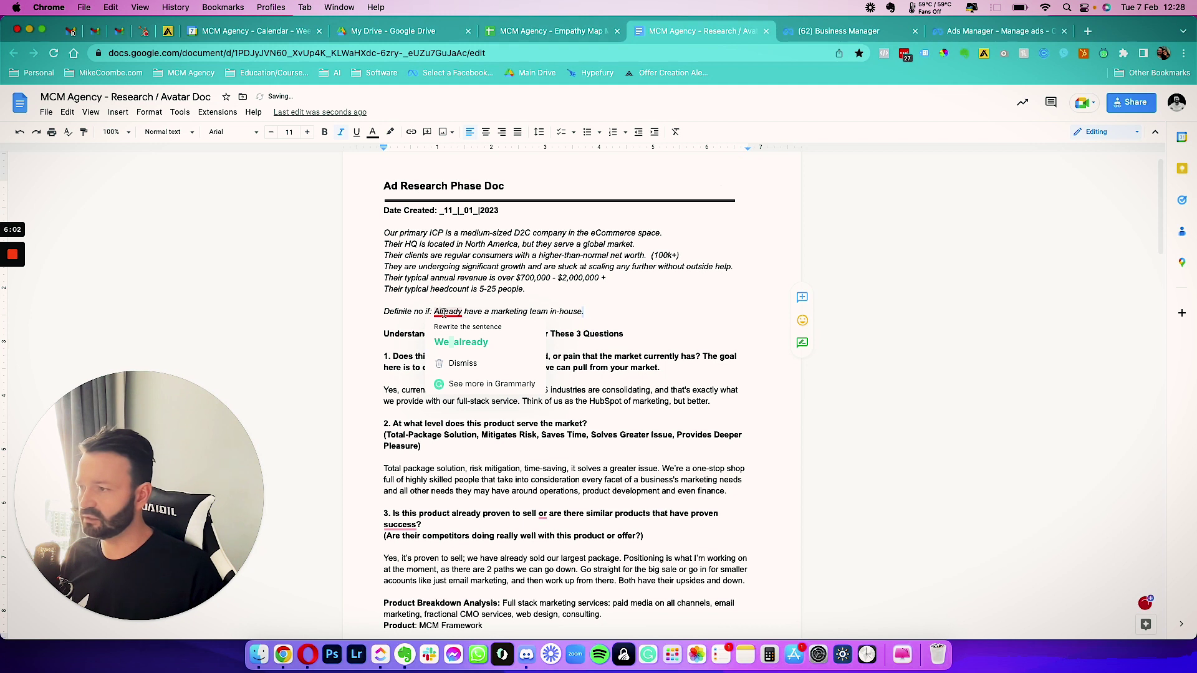
{"action": "left_click", "coordinate": [452, 342]}
{"action": "left_click", "coordinate": [412, 311]}
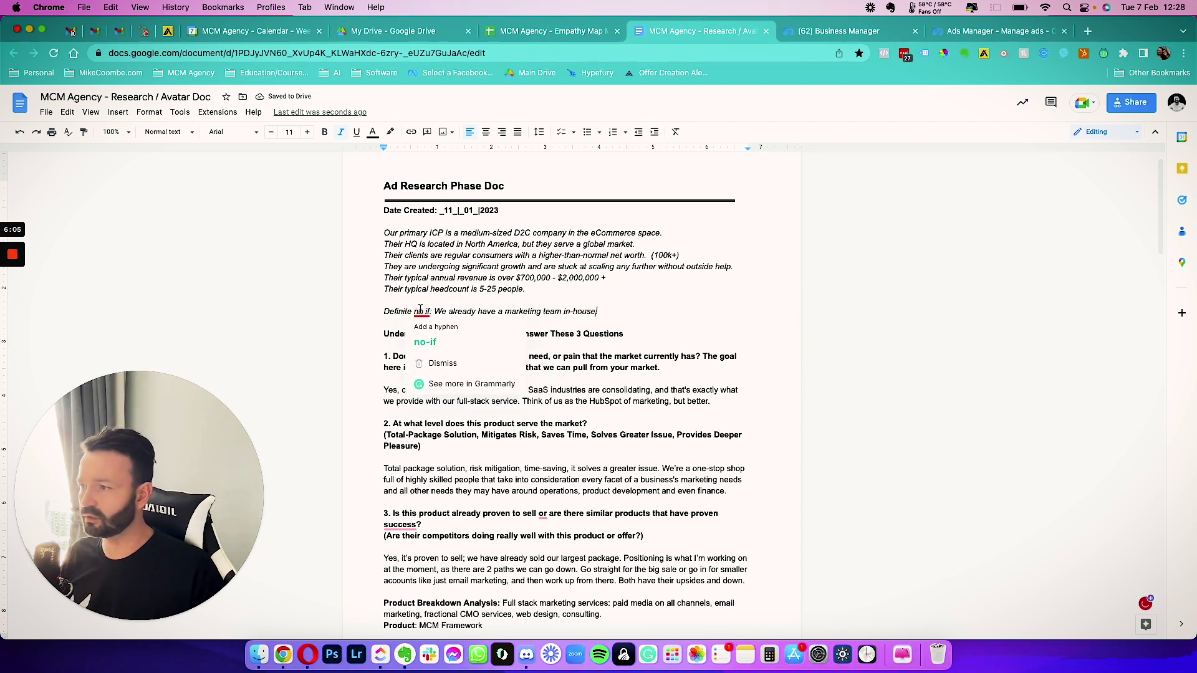
{"action": "left_click", "coordinate": [434, 331]}
{"action": "left_click", "coordinate": [527, 310]}
{"action": "left_click", "coordinate": [568, 311]}
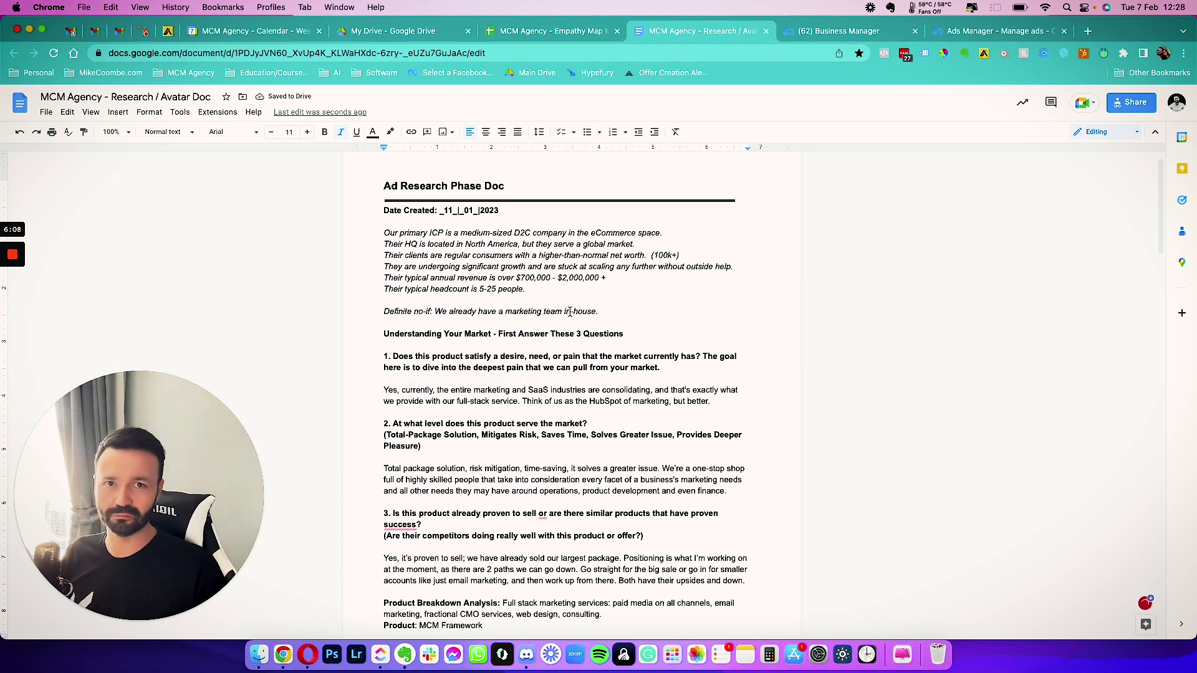
{"action": "left_click", "coordinate": [569, 311]}
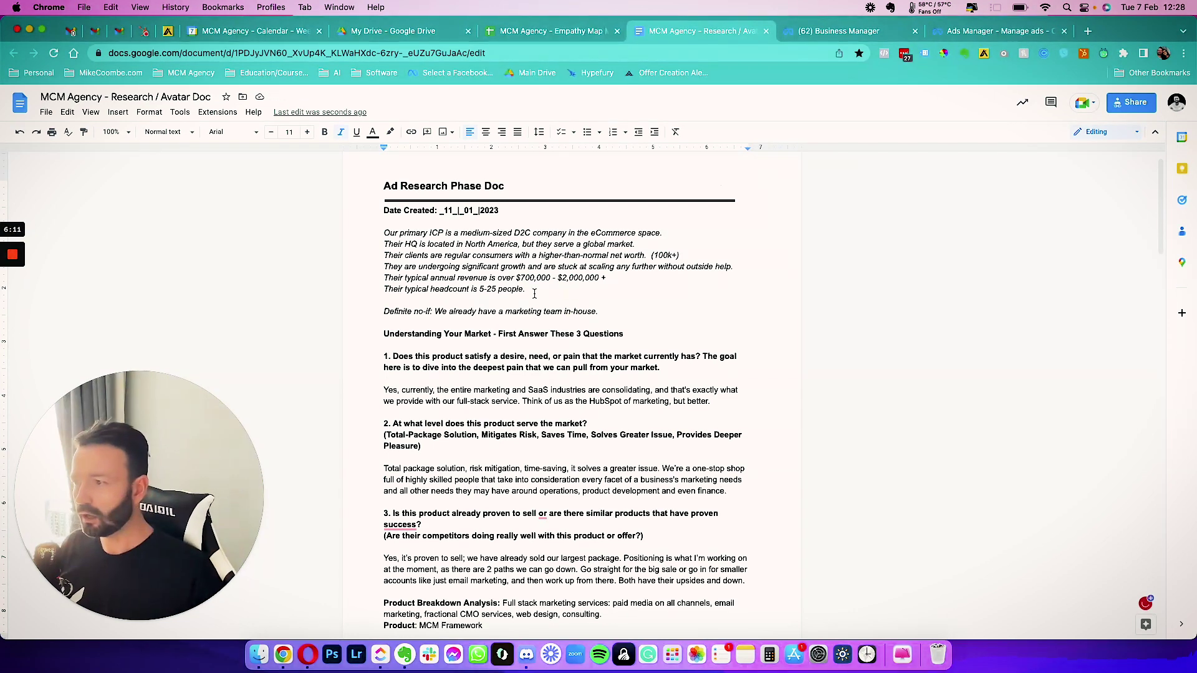
Step: Review the ICP description and the answer to question 1 on whether the product satisfies a market desire, need or pain
{"action": "left_click", "coordinate": [527, 288]}
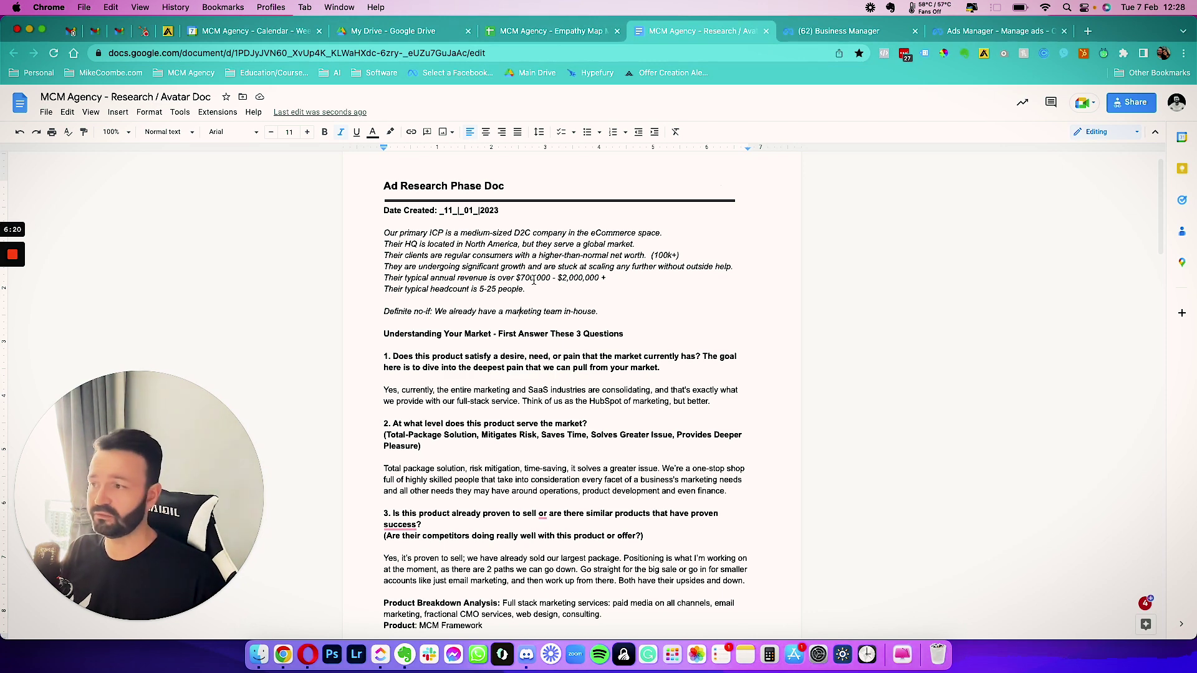
{"action": "scroll", "coordinate": [492, 275], "scroll_direction": "down", "scroll_amount": 3}
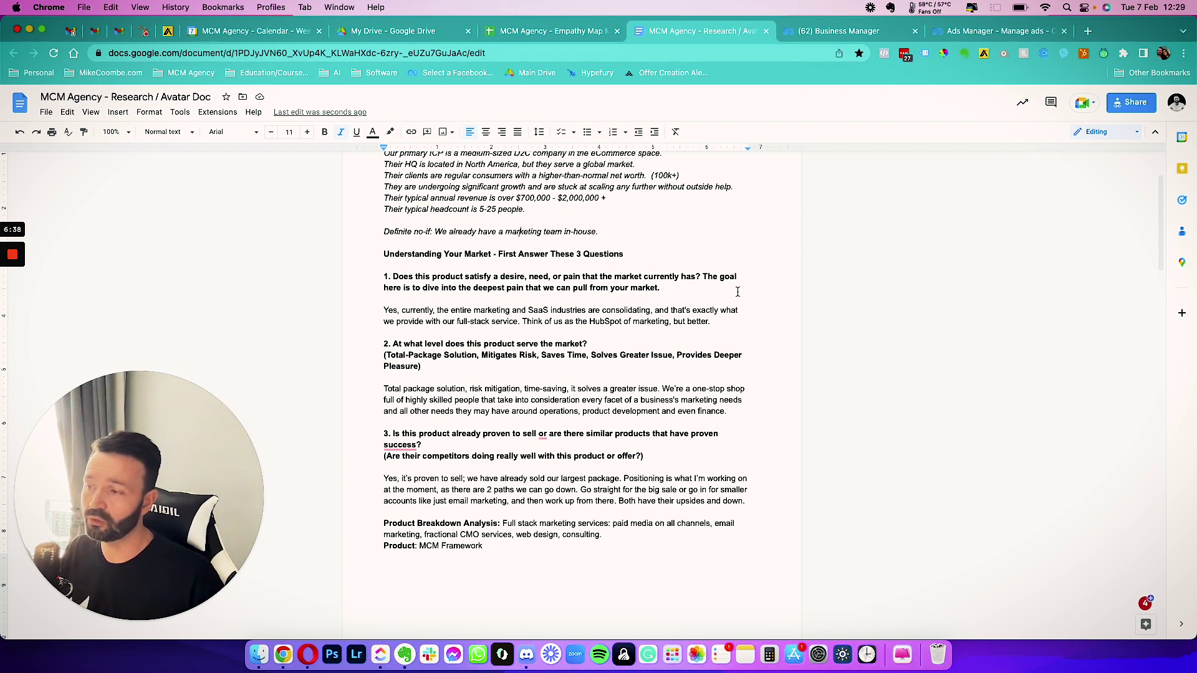
{"action": "triple_click", "coordinate": [453, 315]}
{"action": "left_click", "coordinate": [510, 316]}
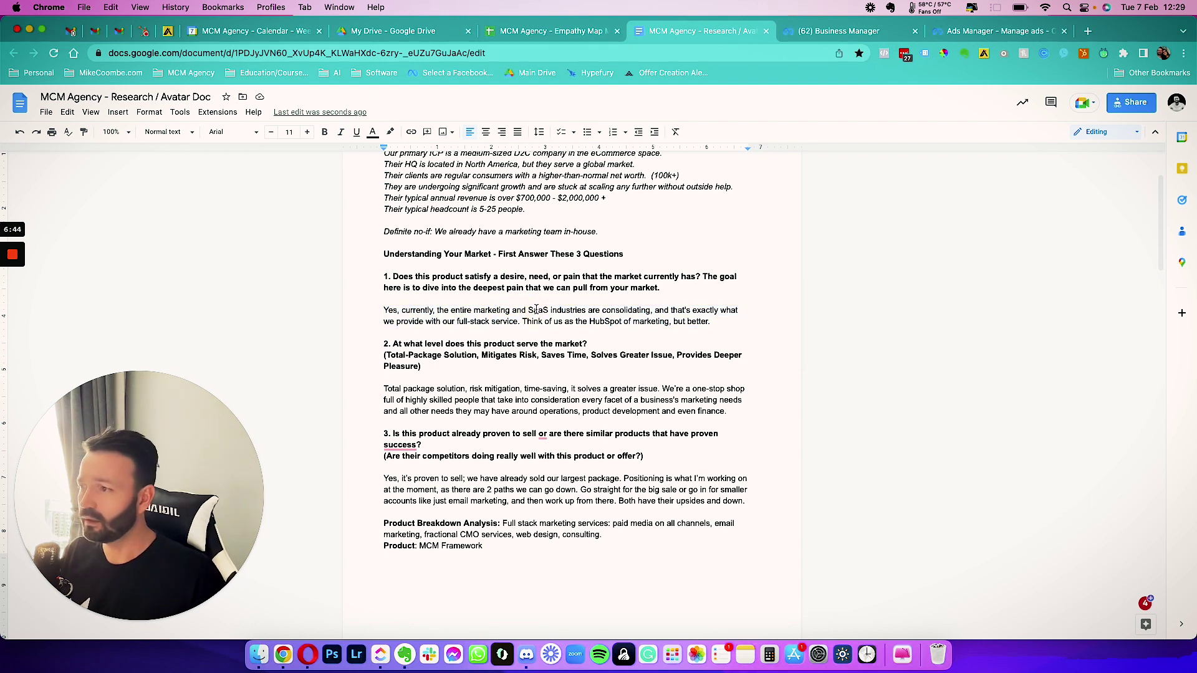
{"action": "left_click", "coordinate": [623, 311]}
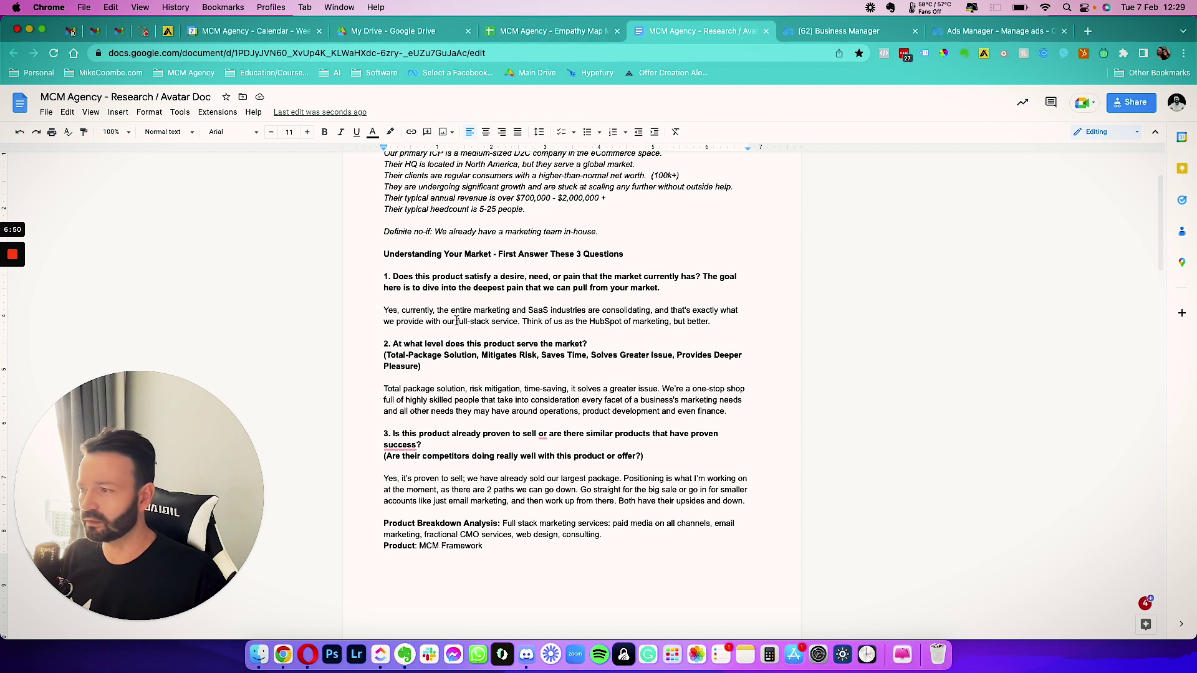
{"action": "left_click", "coordinate": [601, 321]}
{"action": "left_click", "coordinate": [650, 321]}
{"action": "left_click", "coordinate": [705, 321]}
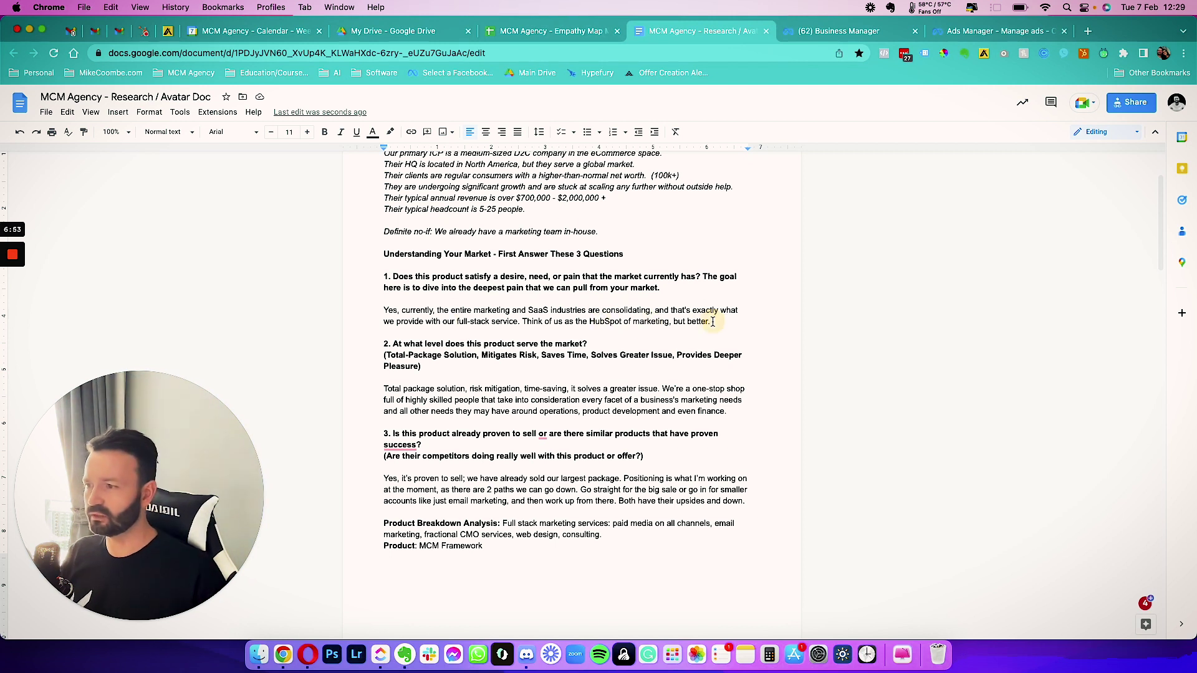
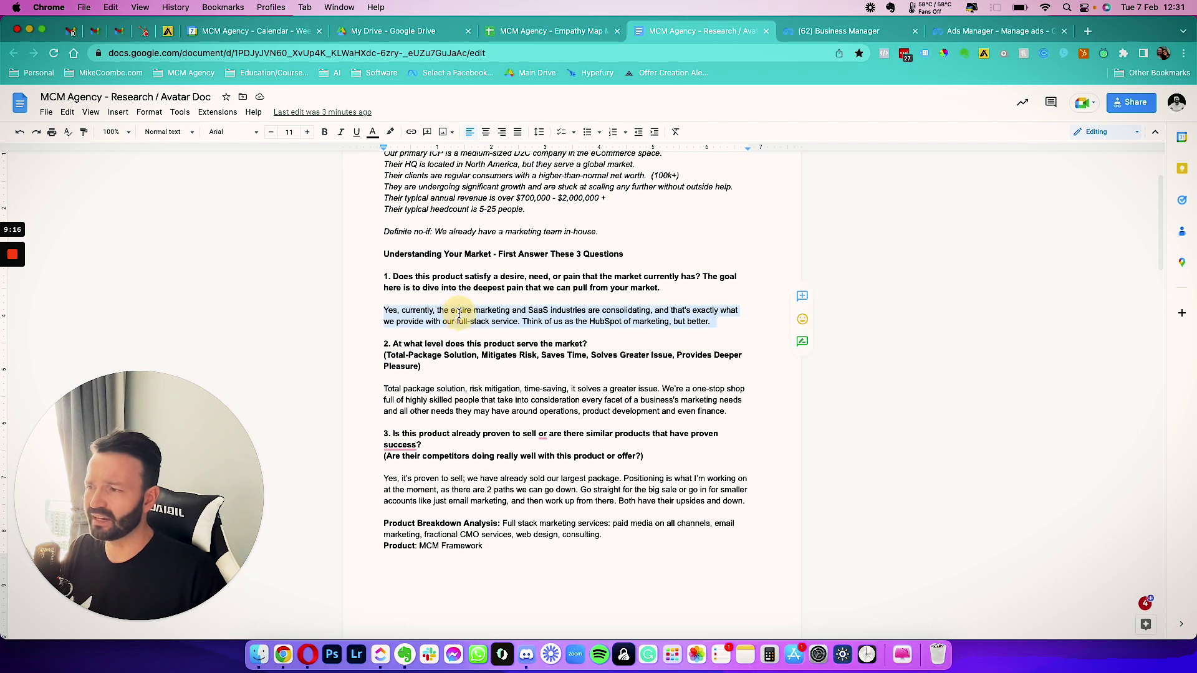
{"action": "double_click", "coordinate": [680, 310]}
{"action": "triple_click", "coordinate": [653, 311]}
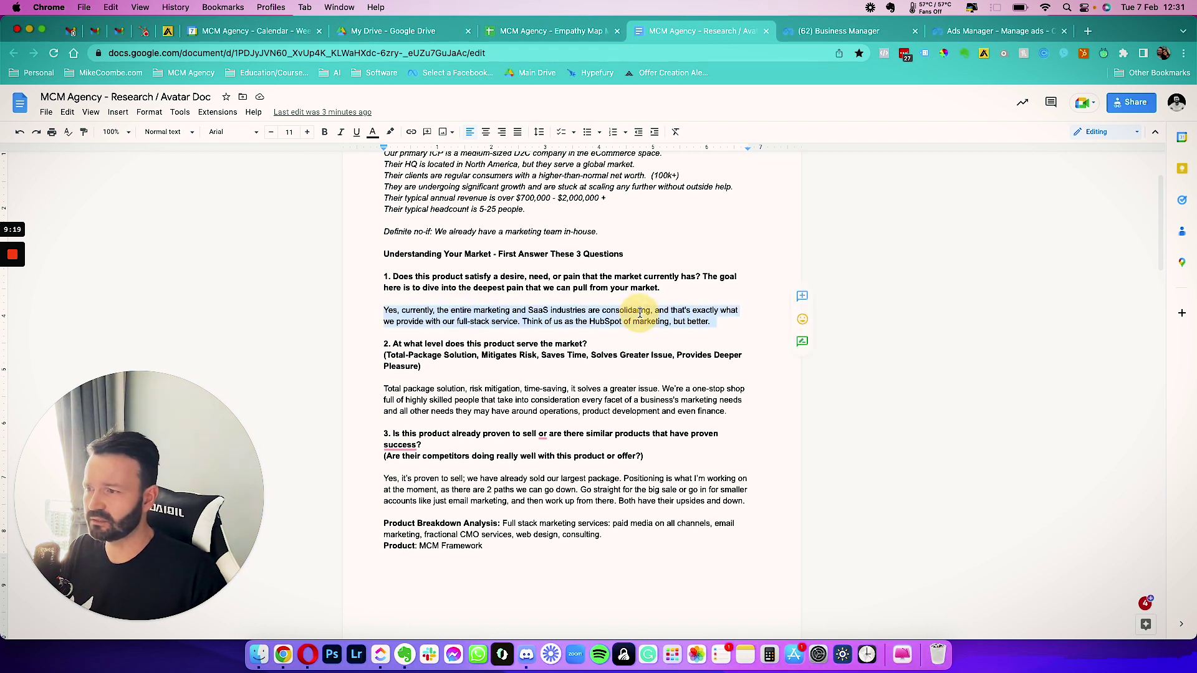
{"action": "left_click", "coordinate": [548, 315]}
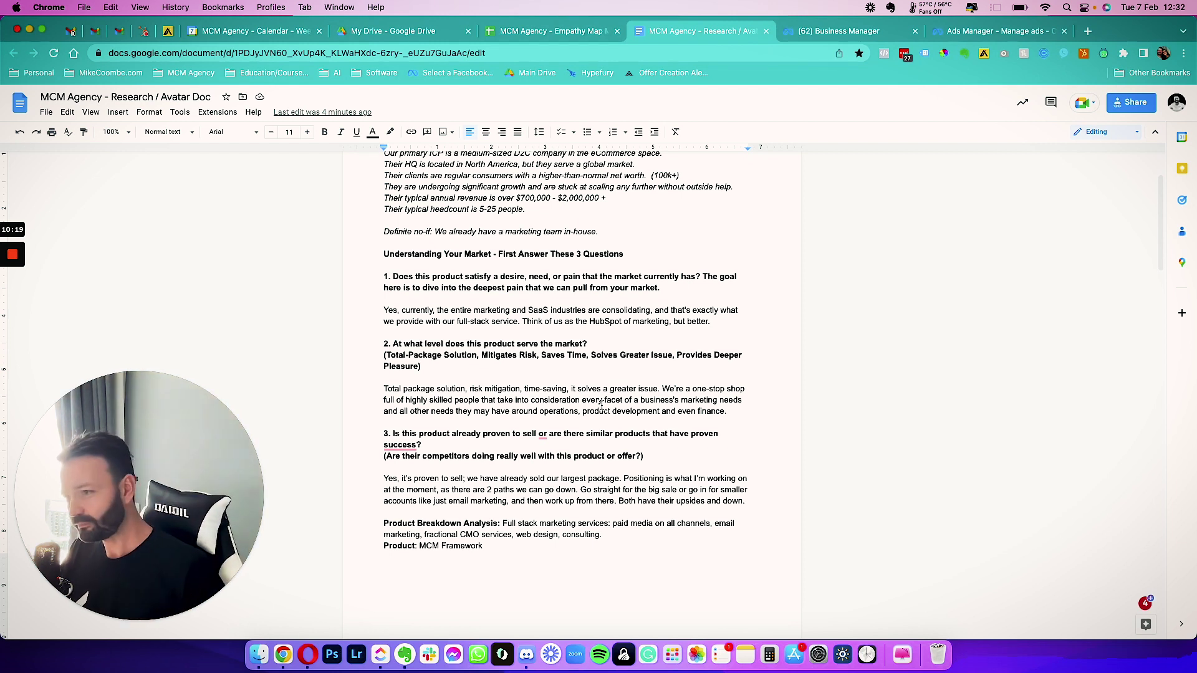
Step: Review the answers to question 2 on the level at which the product serves the market and question 3 on proven sales
{"action": "scroll", "coordinate": [601, 404], "scroll_direction": "down", "scroll_amount": 3}
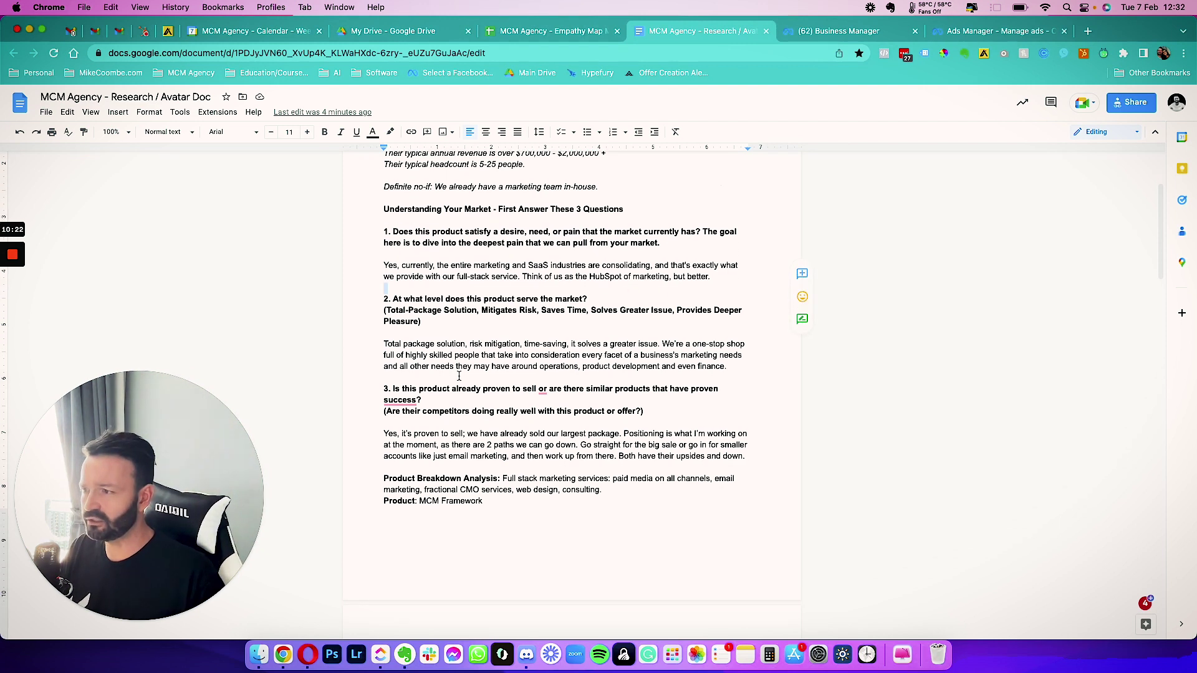
{"action": "left_click", "coordinate": [555, 298]}
{"action": "left_click_drag", "start_coordinate": [383, 343], "coordinate": [721, 366]}
{"action": "left_click", "coordinate": [722, 365]}
{"action": "scroll", "coordinate": [444, 293], "scroll_direction": "down", "scroll_amount": 3}
{"action": "scroll", "coordinate": [443, 293], "scroll_direction": "down", "scroll_amount": 2}
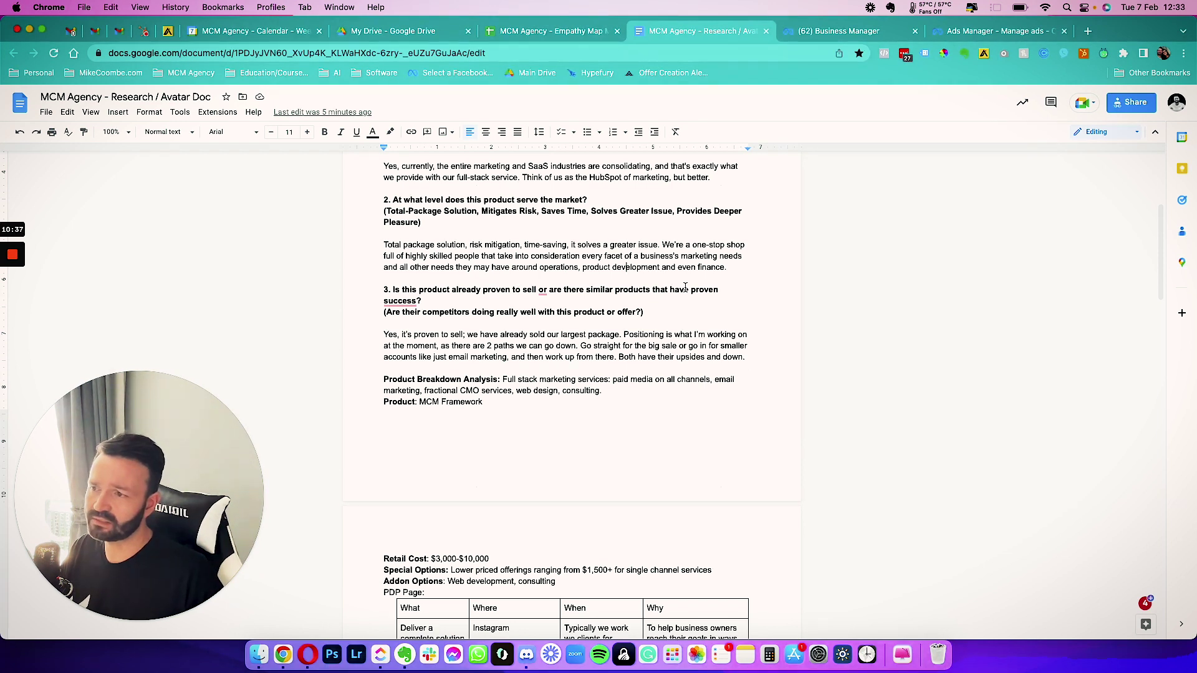
{"action": "left_click", "coordinate": [450, 302]}
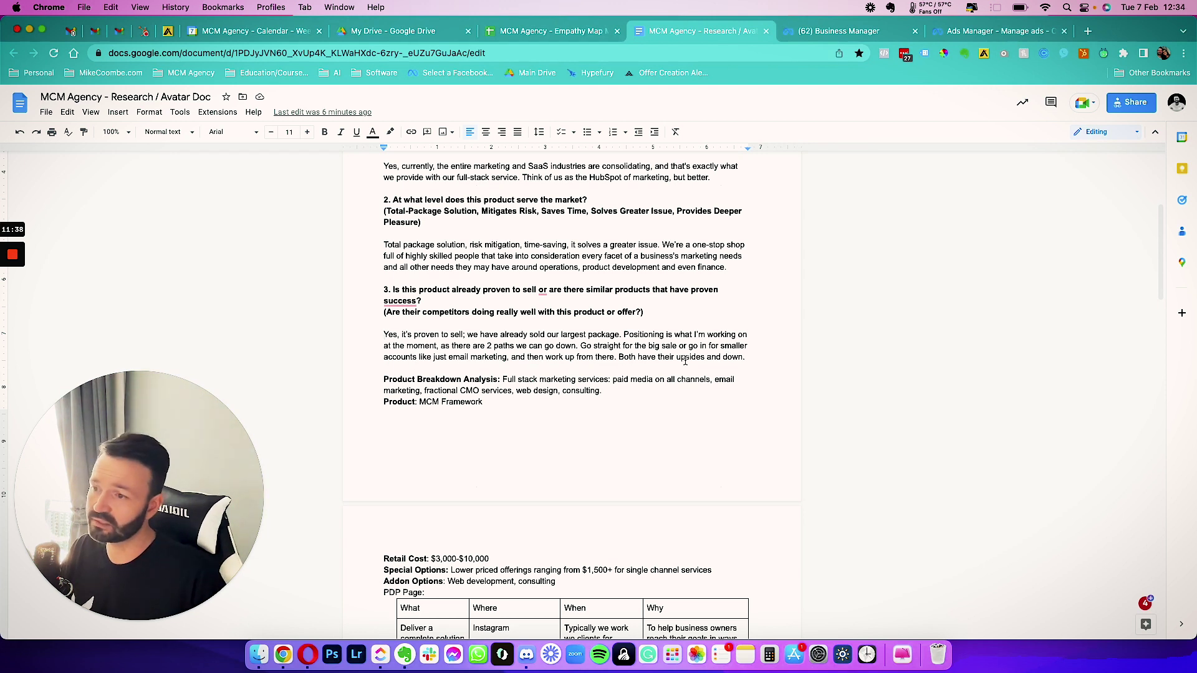
{"action": "left_click", "coordinate": [723, 356]}
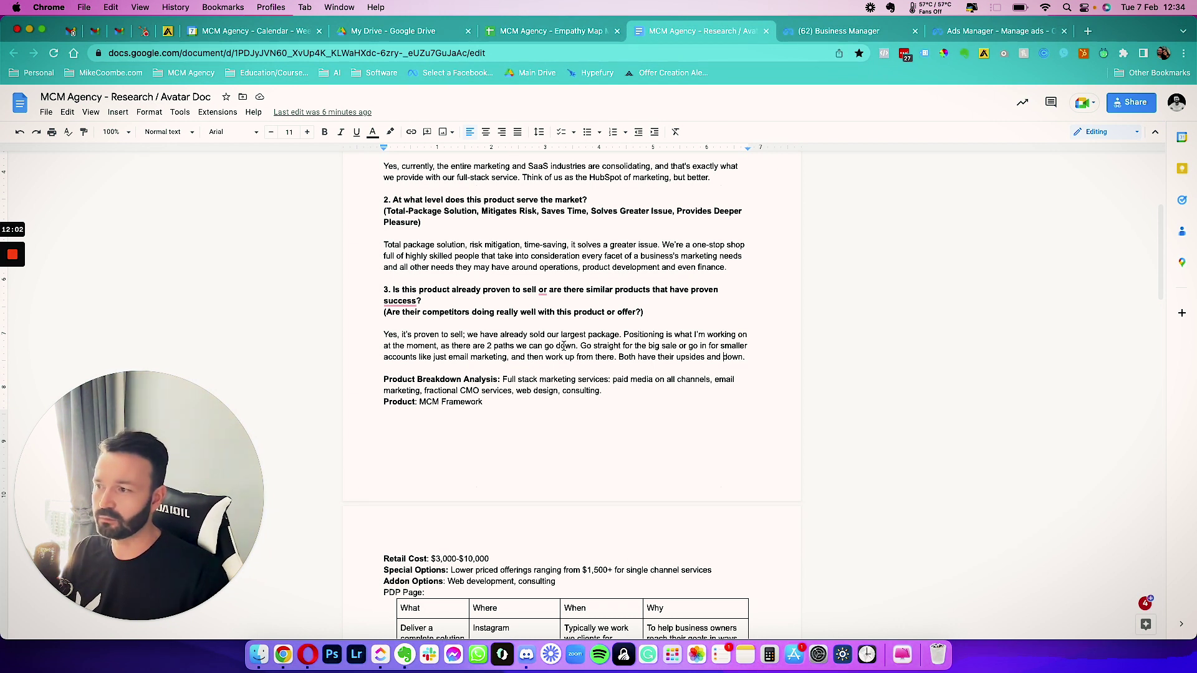
{"action": "left_click", "coordinate": [429, 655]}
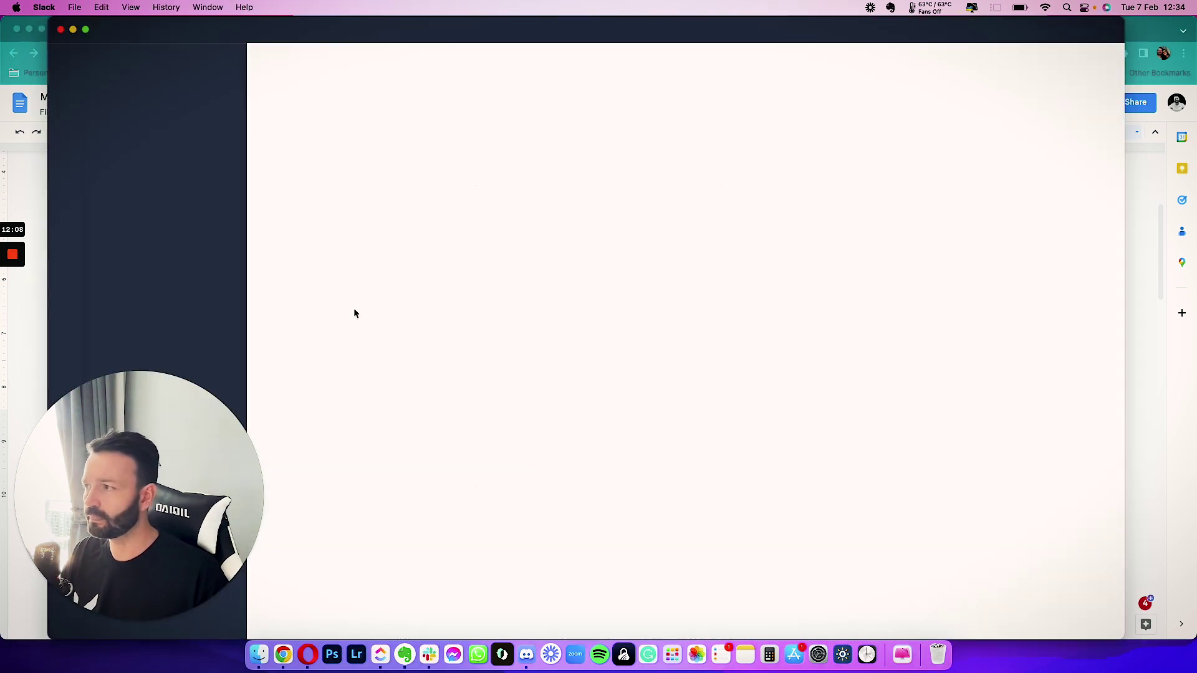
{"action": "left_click_drag", "start_coordinate": [236, 48], "coordinate": [1068, 11]}
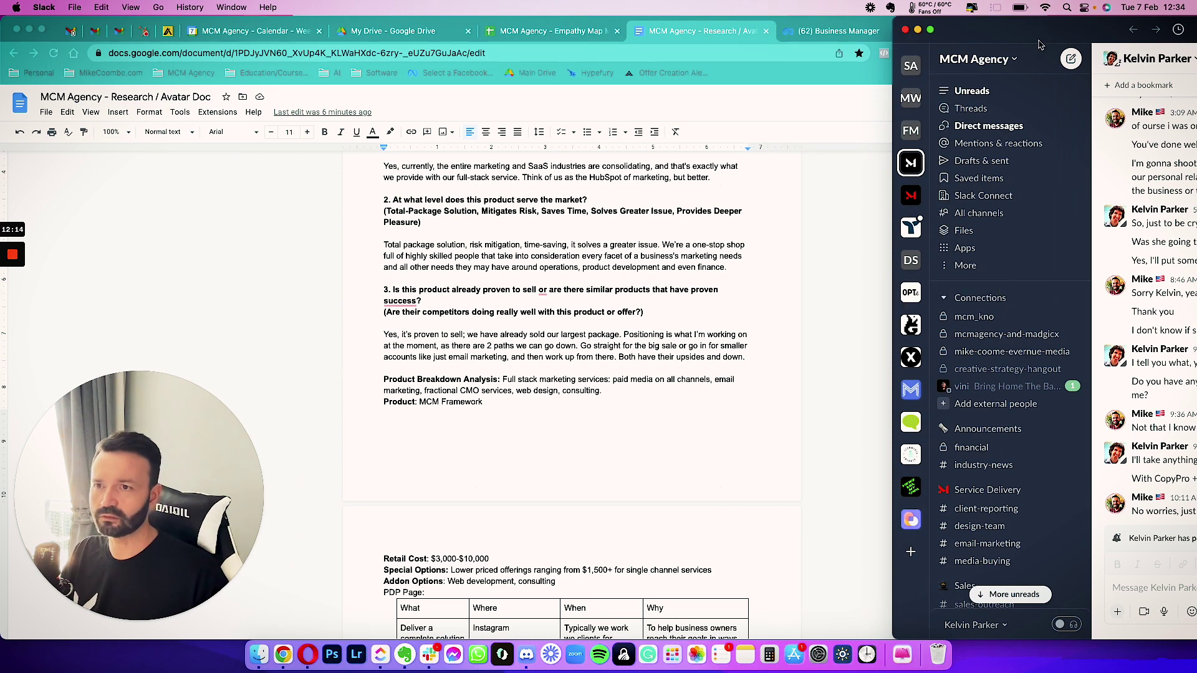
{"action": "left_click", "coordinate": [930, 30]}
{"action": "left_click", "coordinate": [462, 31]}
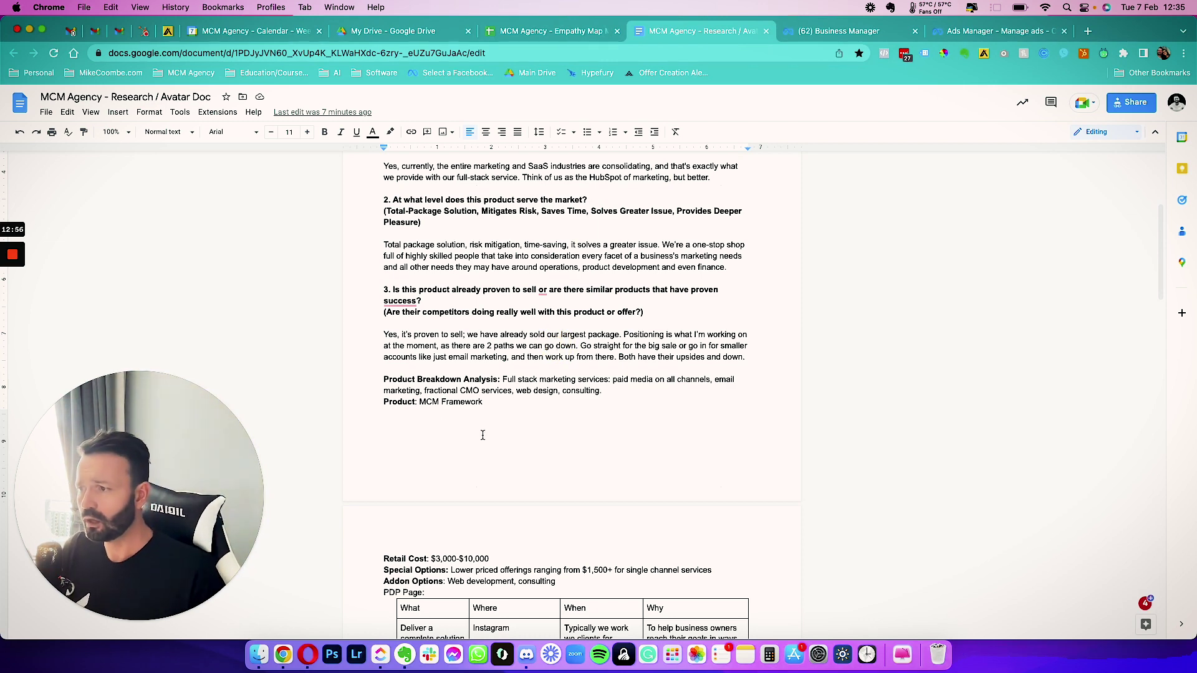
Step: Review the Product Breakdown Analysis and Product entries below the three market questions
{"action": "scroll", "coordinate": [481, 430], "scroll_direction": "down", "scroll_amount": 3}
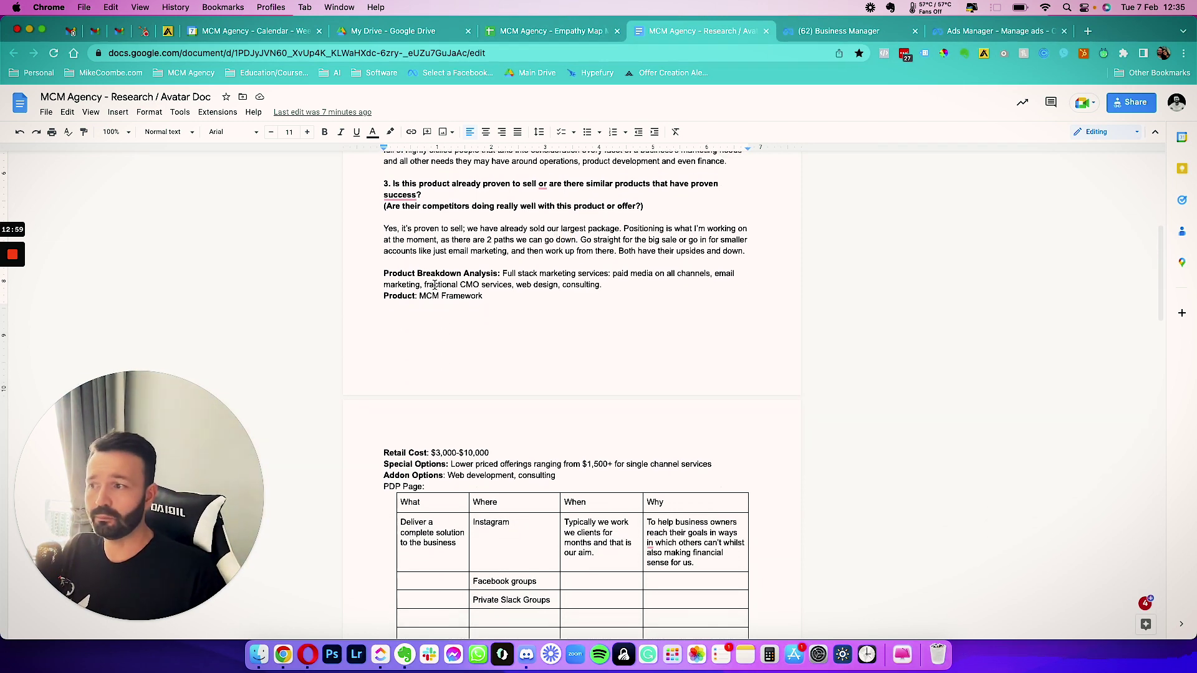
{"action": "scroll", "coordinate": [442, 362], "scroll_direction": "down", "scroll_amount": 2}
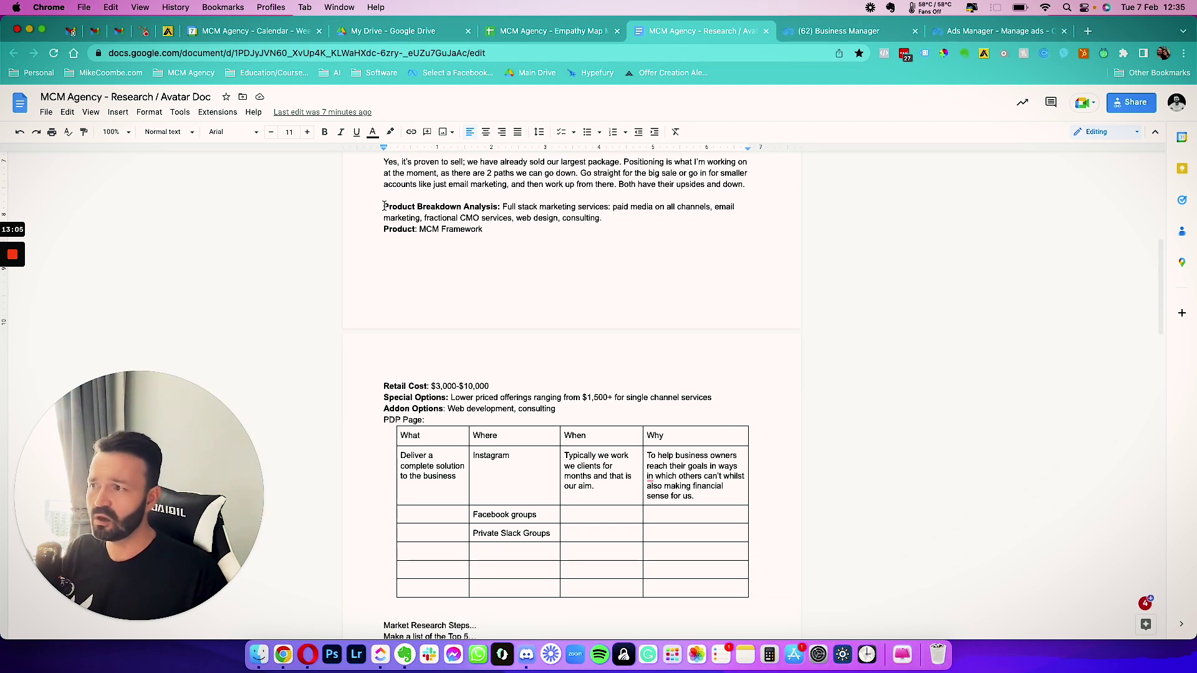
{"action": "double_click", "coordinate": [449, 207]}
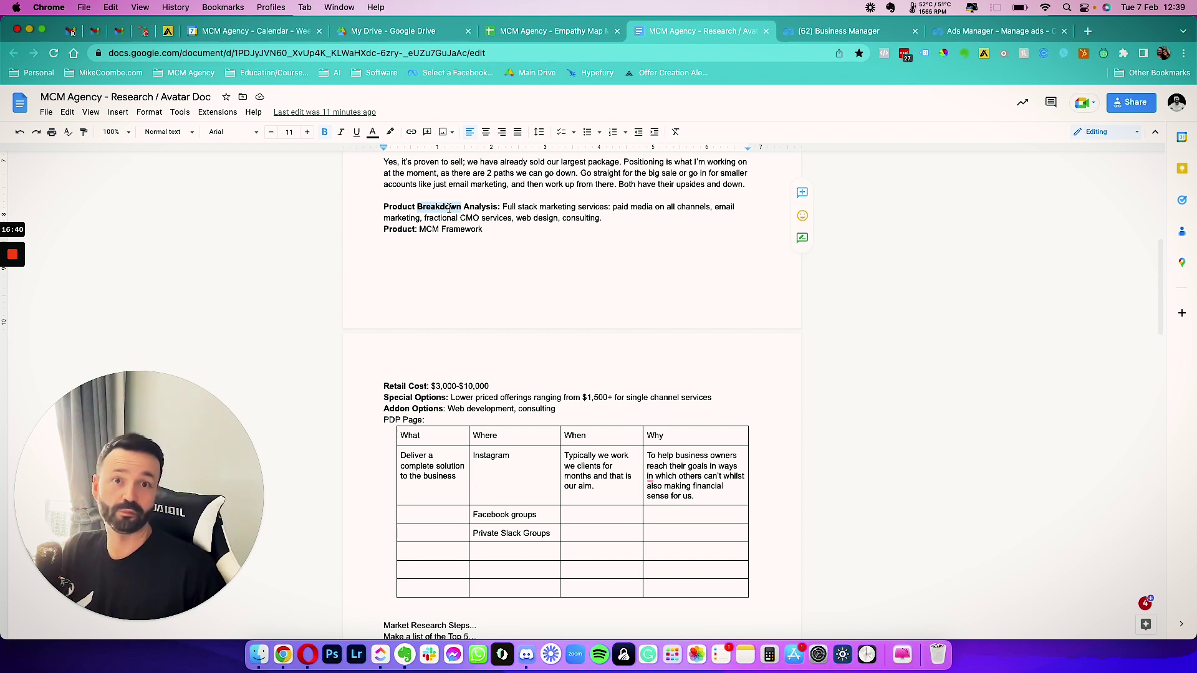
{"action": "left_click", "coordinate": [477, 229]}
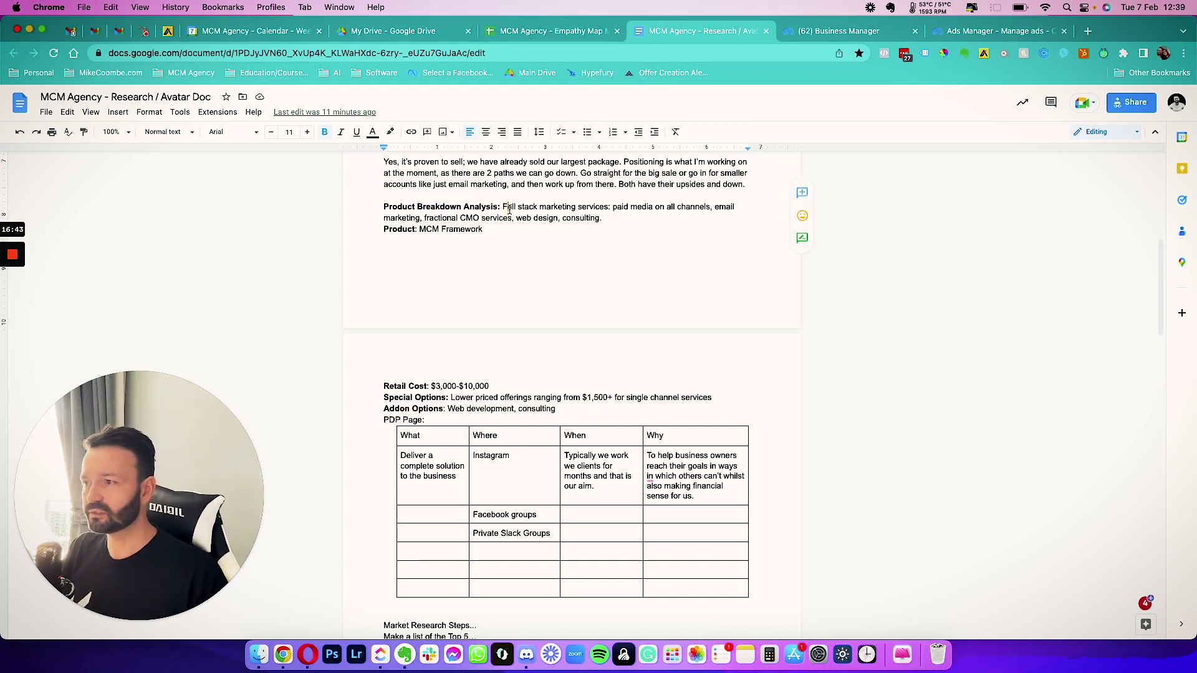
{"action": "scroll", "coordinate": [472, 227], "scroll_direction": "down", "scroll_amount": 1}
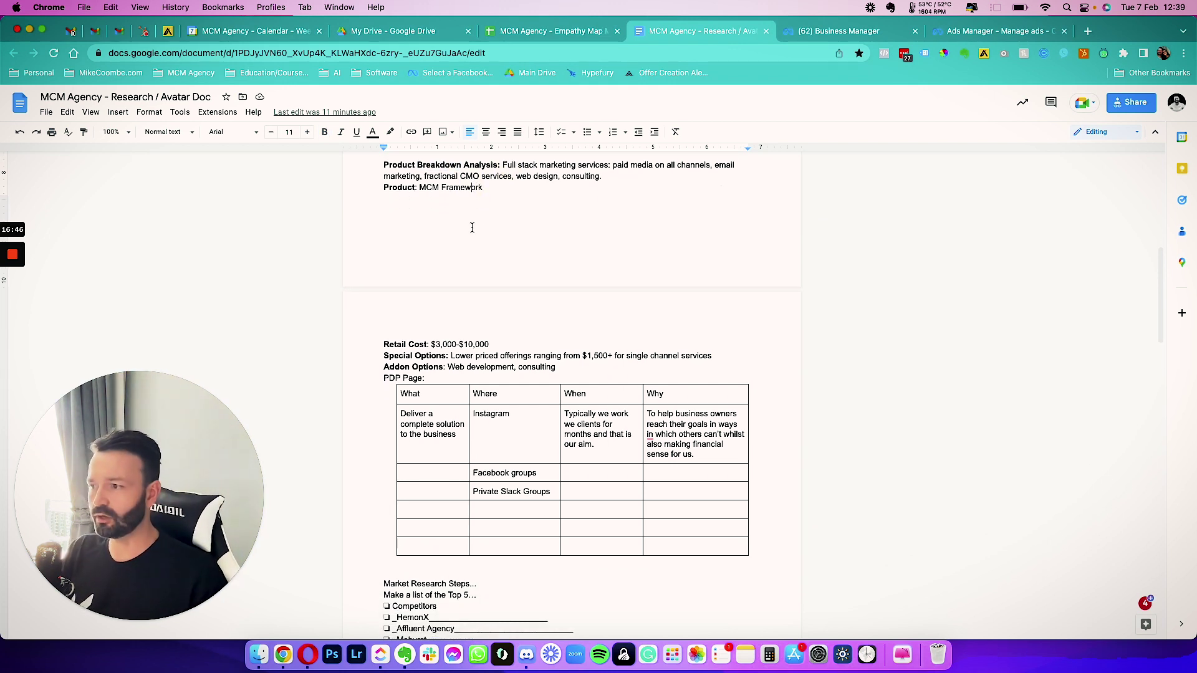
{"action": "scroll", "coordinate": [472, 228], "scroll_direction": "up", "scroll_amount": 2}
{"action": "left_click", "coordinate": [630, 228]}
{"action": "double_click", "coordinate": [611, 235]}
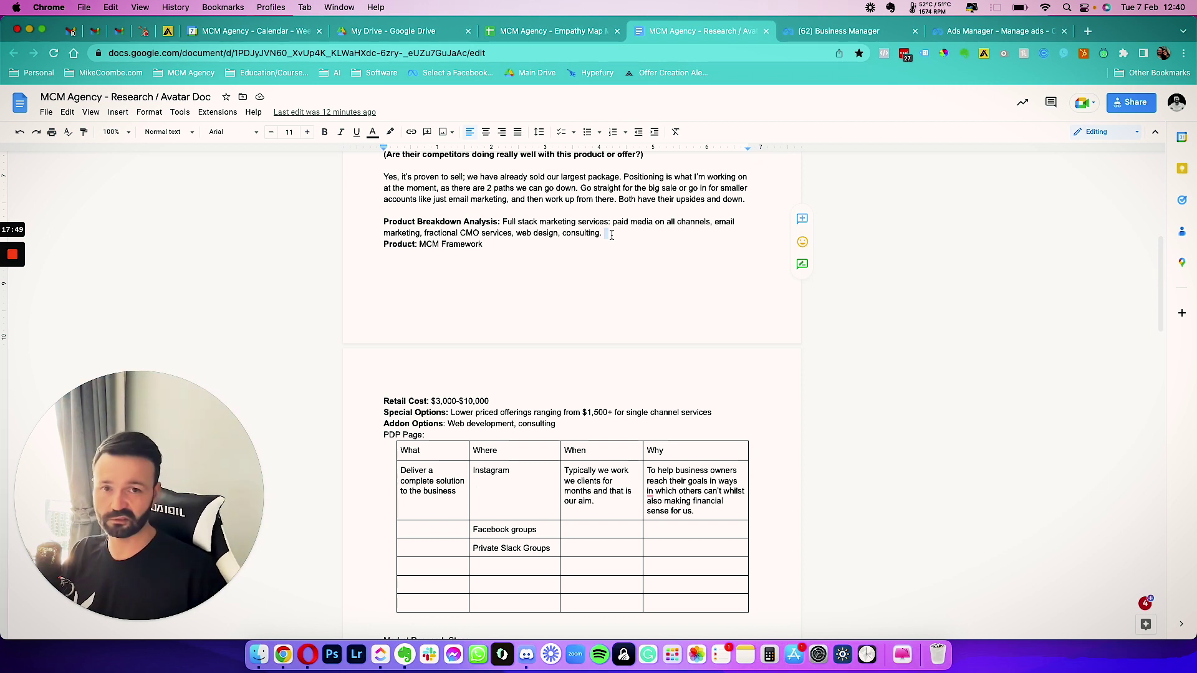
{"action": "left_click", "coordinate": [512, 248]}
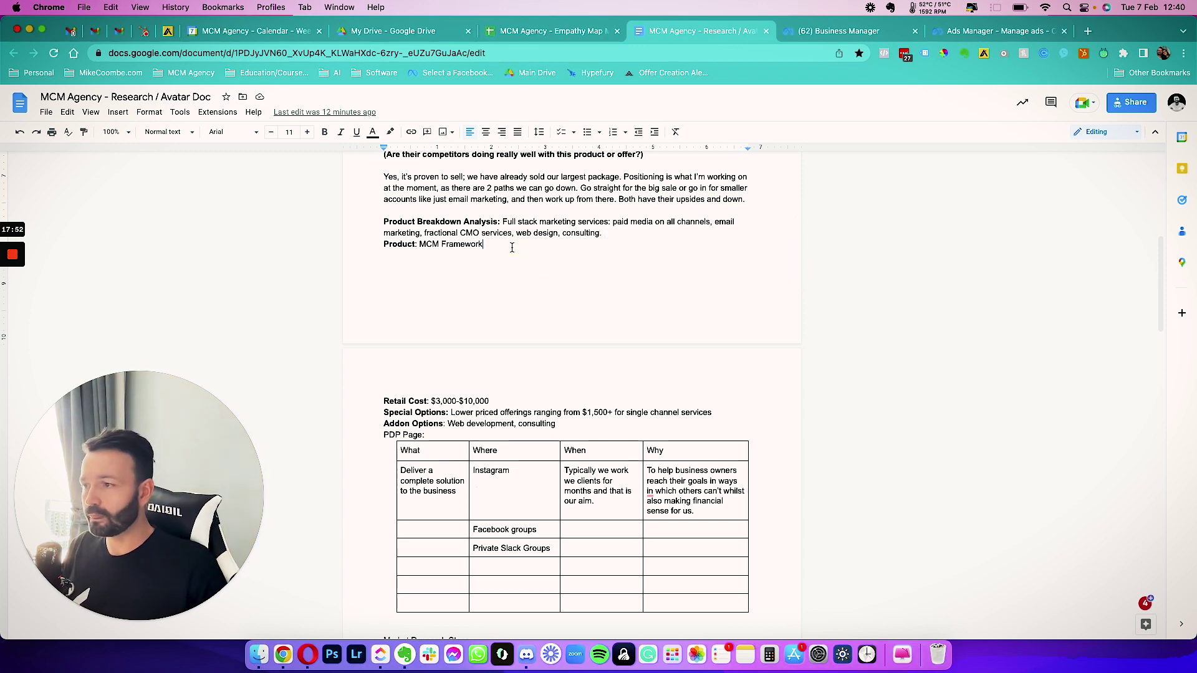
Step: Review the Retail Cost, Special Options and Addon Options entries and the What, Where, When and Why table under PDP Page
{"action": "scroll", "coordinate": [599, 306], "scroll_direction": "down", "scroll_amount": 8}
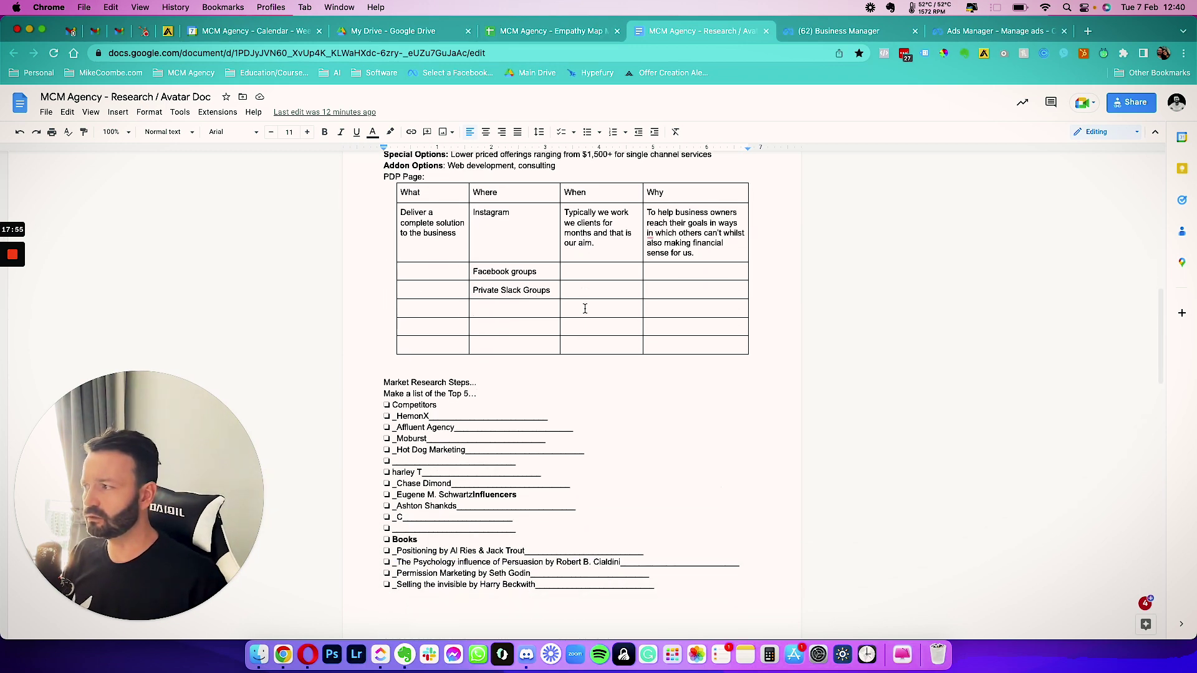
{"action": "scroll", "coordinate": [585, 309], "scroll_direction": "up", "scroll_amount": 4}
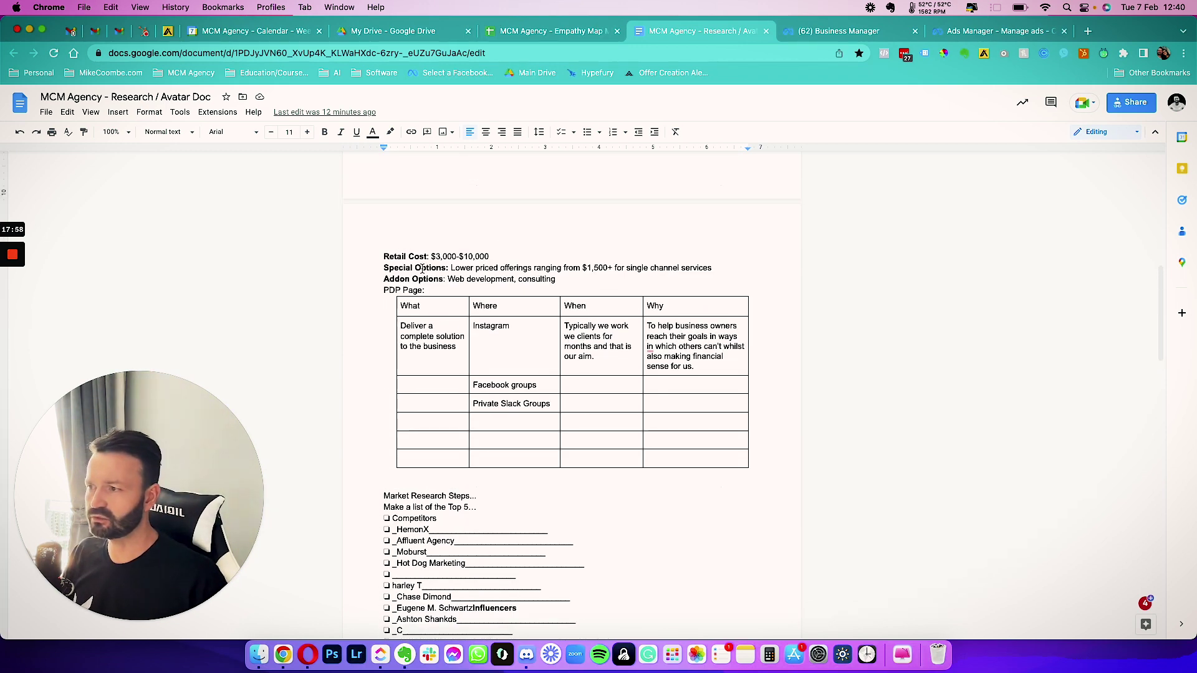
{"action": "scroll", "coordinate": [421, 358], "scroll_direction": "down", "scroll_amount": 2}
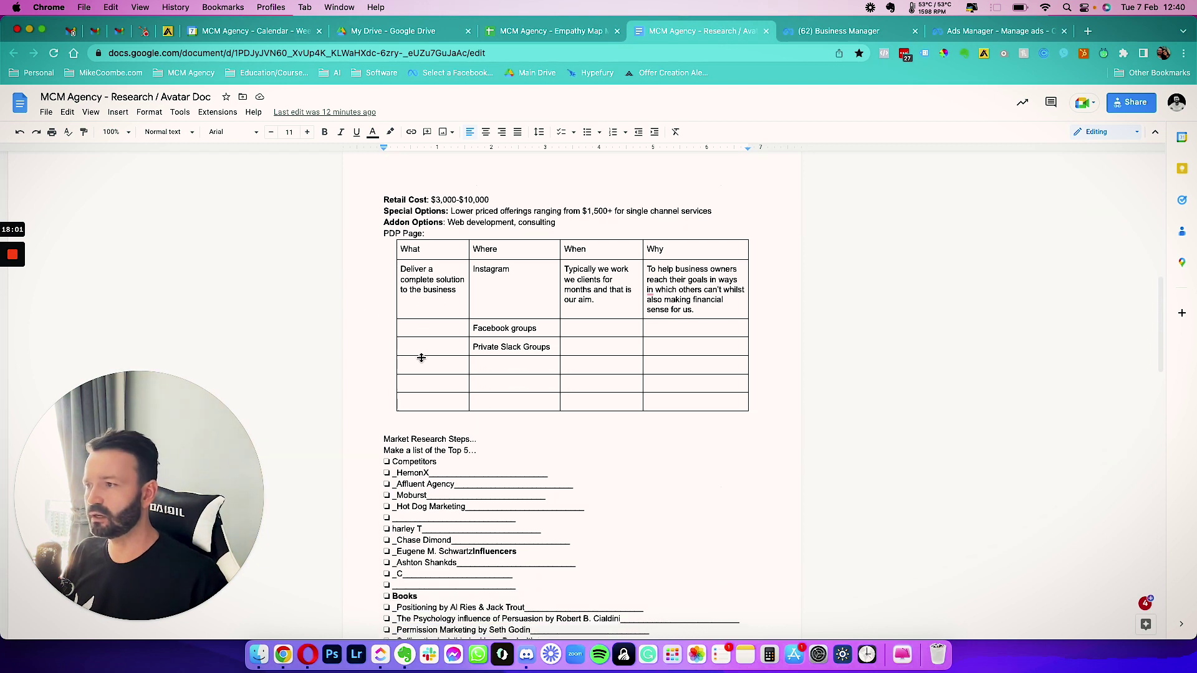
{"action": "left_click_drag", "start_coordinate": [430, 200], "coordinate": [457, 200]}
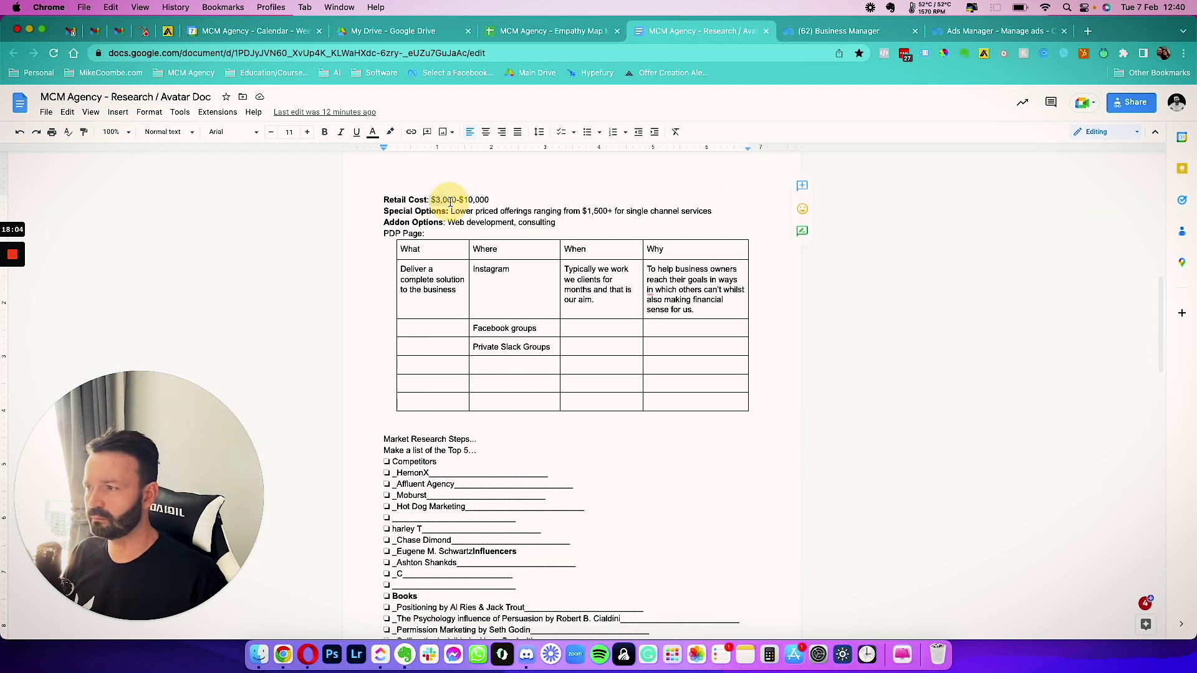
{"action": "triple_click", "coordinate": [490, 202]}
{"action": "left_click", "coordinate": [490, 208]}
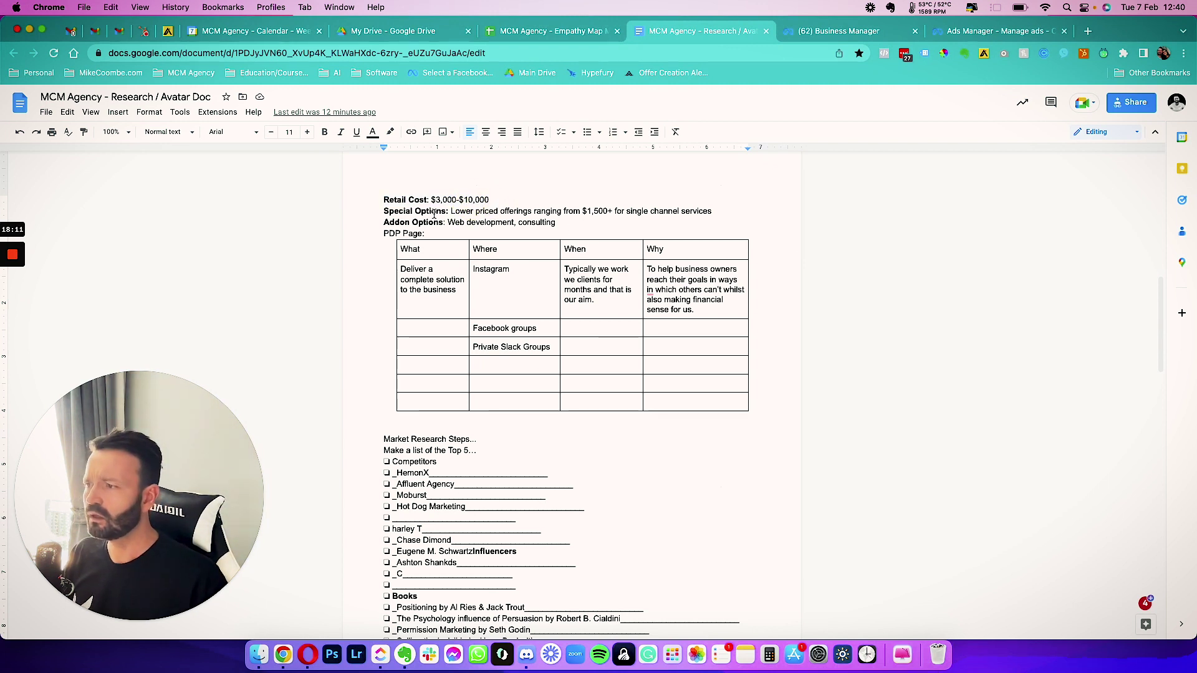
{"action": "left_click", "coordinate": [615, 213]}
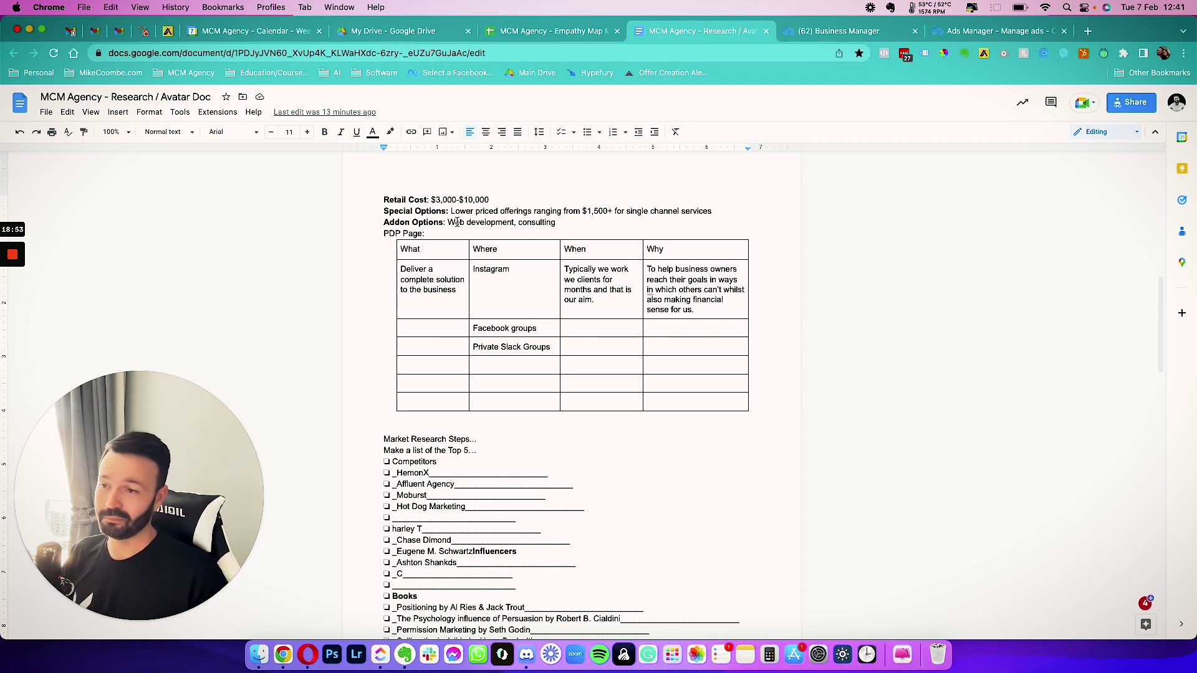
{"action": "left_click", "coordinate": [510, 297]}
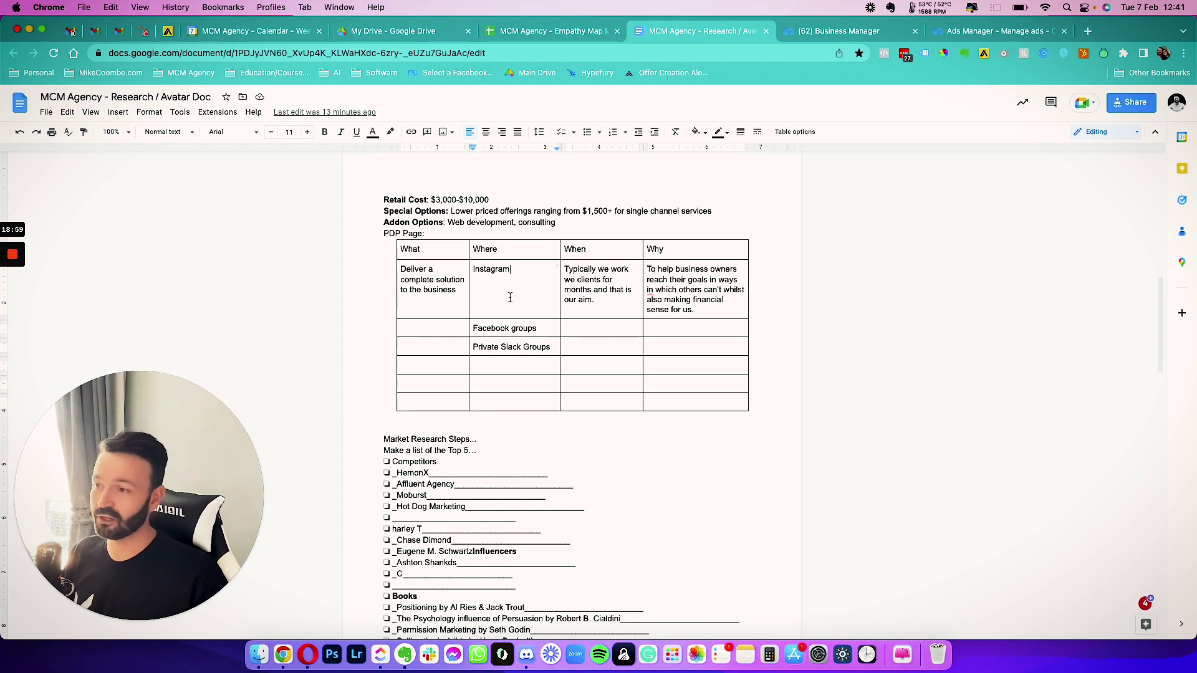
{"action": "left_click", "coordinate": [591, 288]}
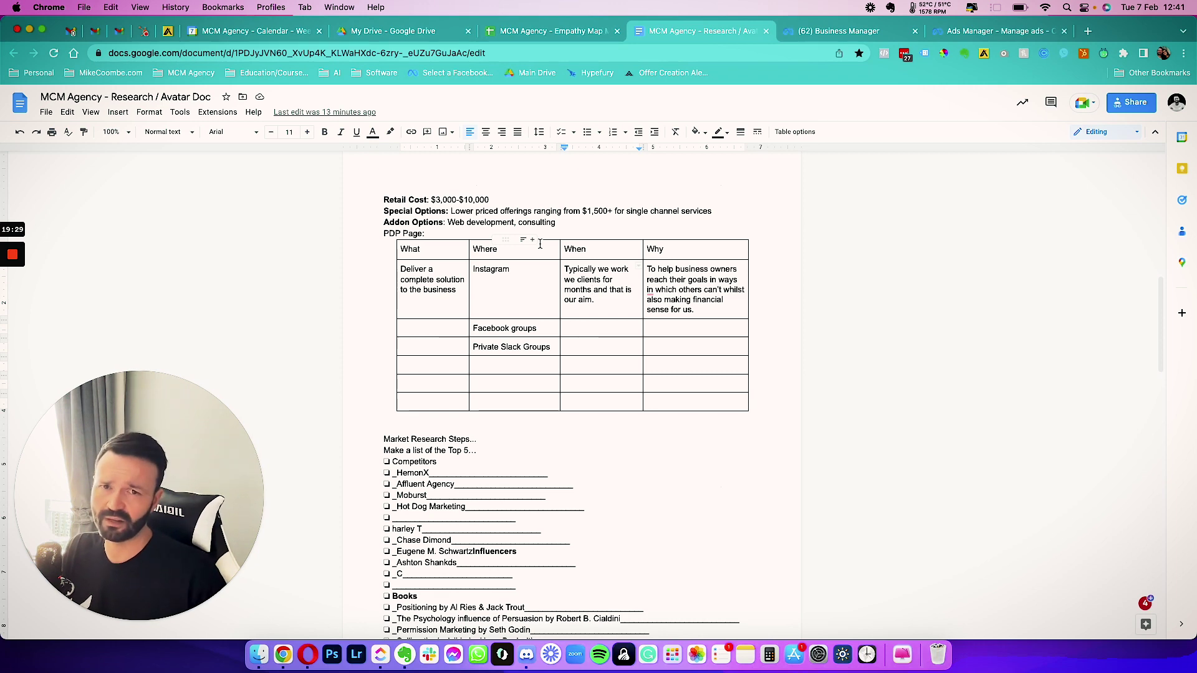
{"action": "left_click", "coordinate": [569, 428]}
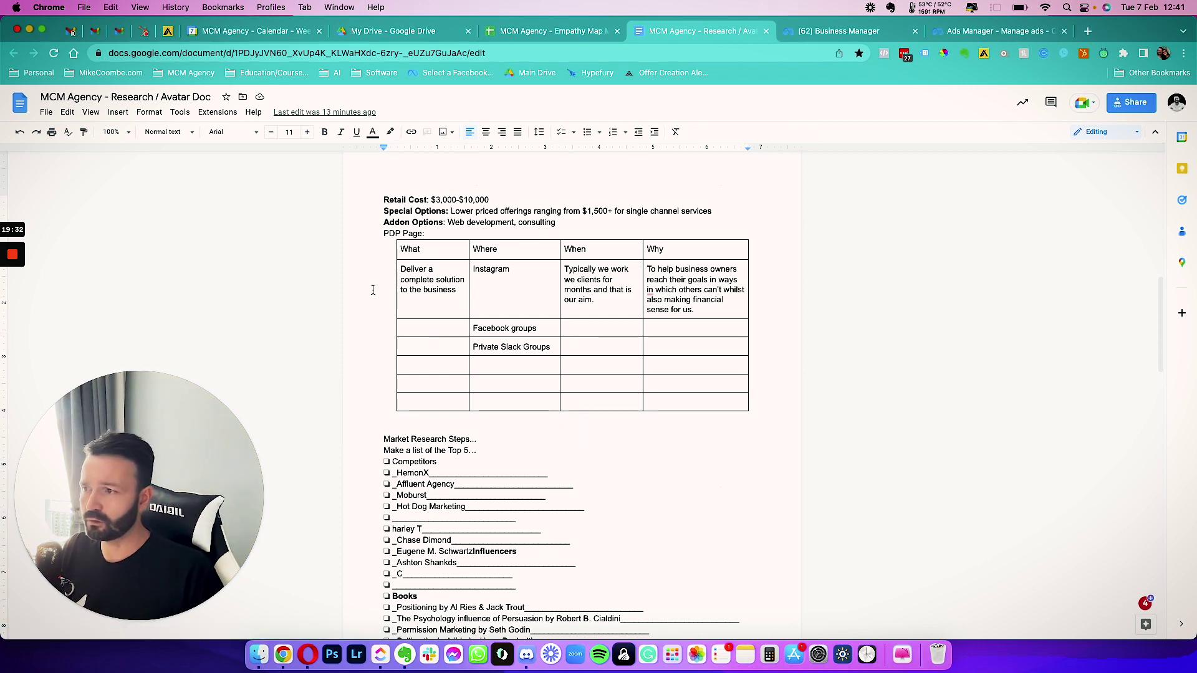
Step: Examine the Market Research Steps section and its Top 5 list of competitors
{"action": "scroll", "coordinate": [549, 460], "scroll_direction": "down", "scroll_amount": 5}
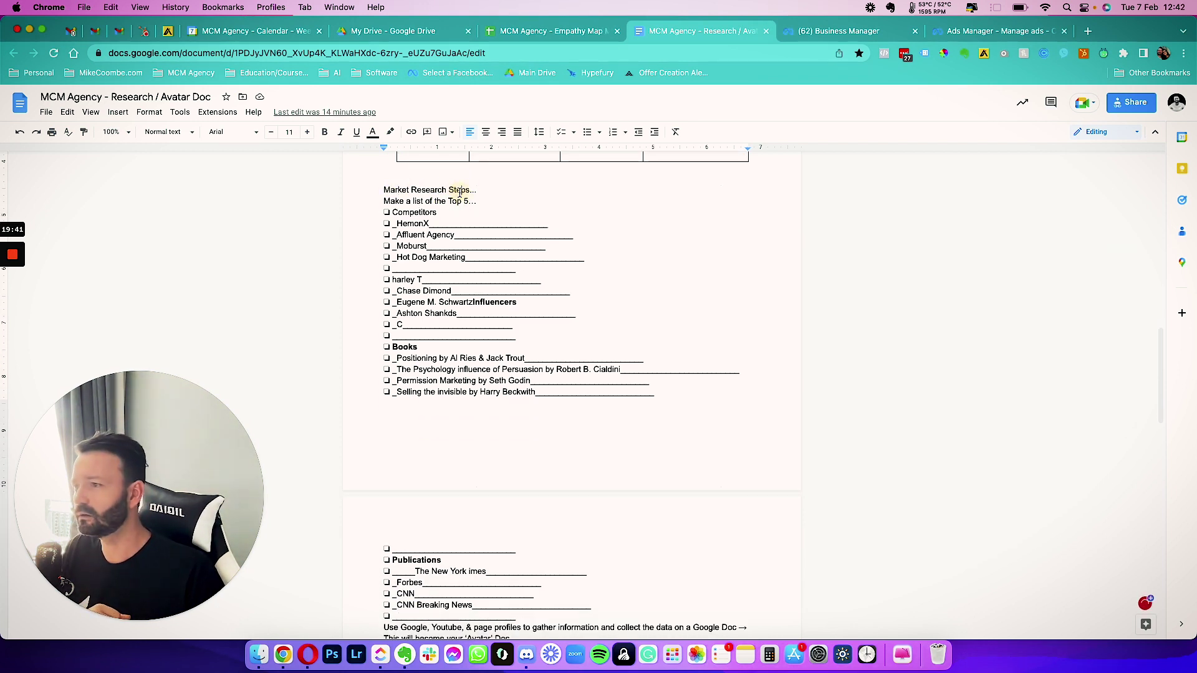
{"action": "scroll", "coordinate": [423, 198], "scroll_direction": "down", "scroll_amount": 2}
{"action": "scroll", "coordinate": [422, 218], "scroll_direction": "up", "scroll_amount": 3}
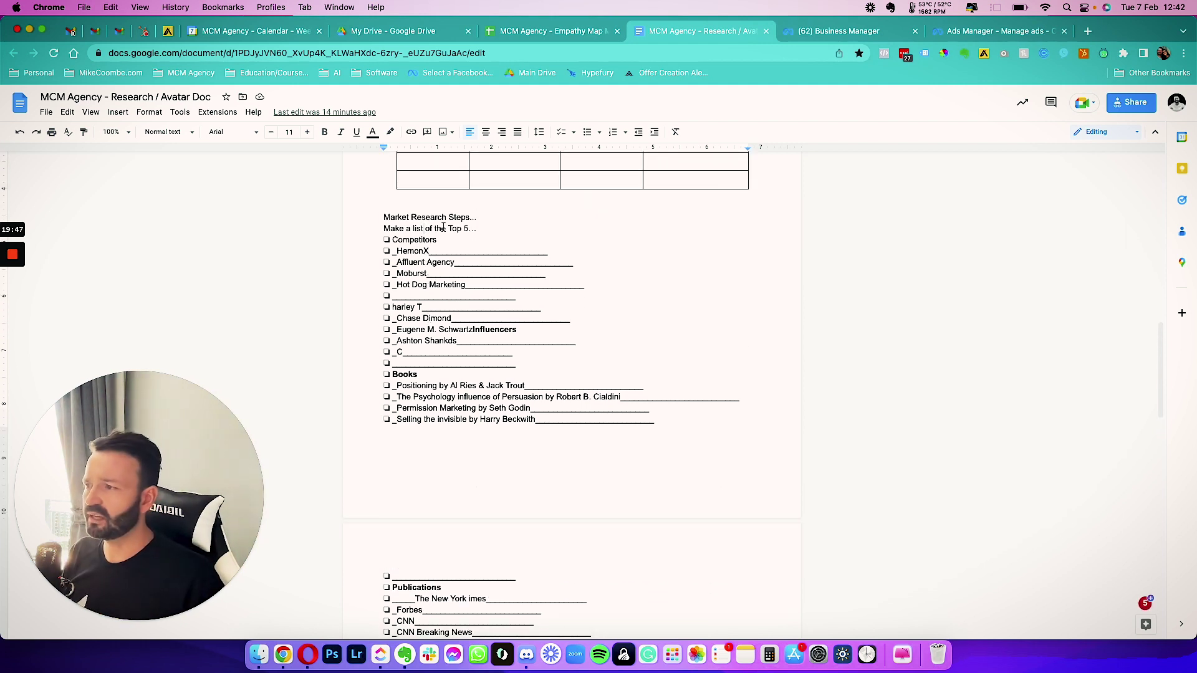
{"action": "left_click", "coordinate": [468, 228]}
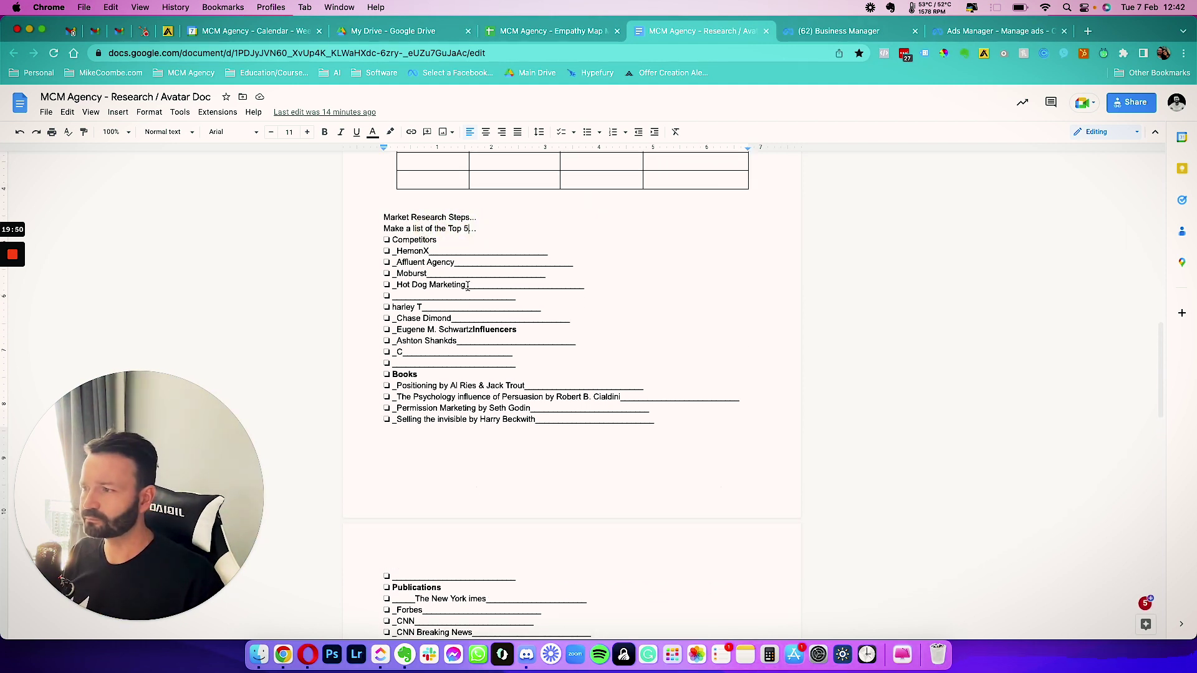
{"action": "left_click_drag", "start_coordinate": [473, 285], "coordinate": [350, 242]}
{"action": "left_click", "coordinate": [361, 251]}
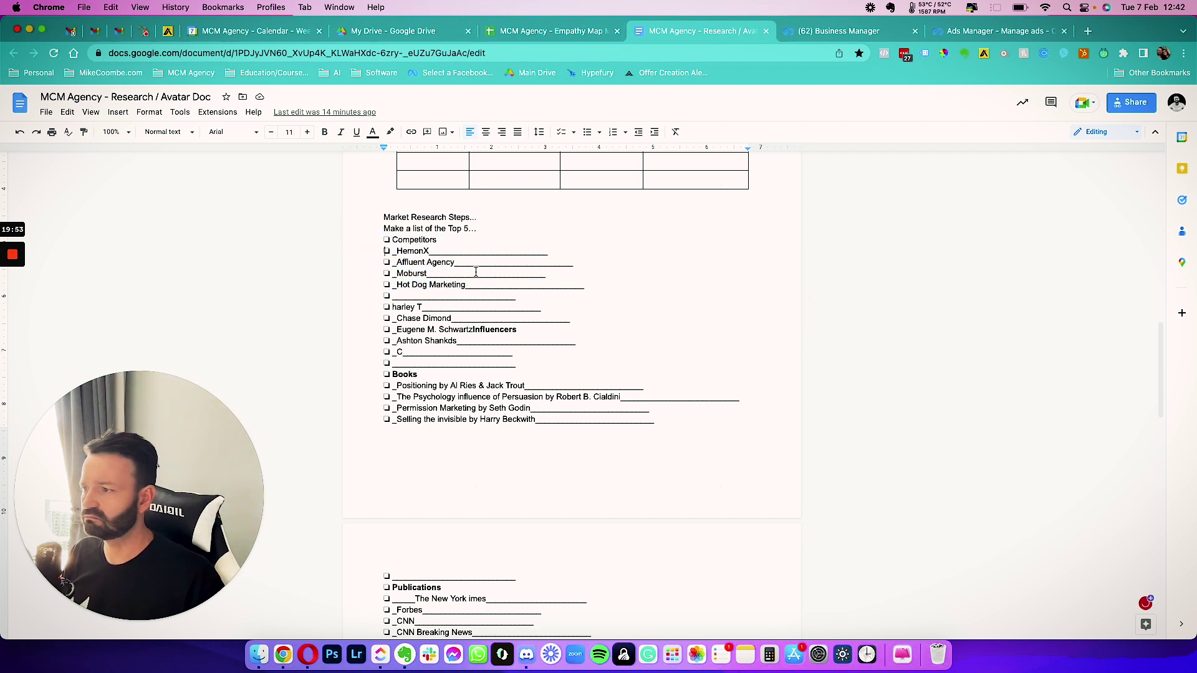
Step: Review the HemonX, Affluent Agency and Moburst entries in the Top 5 competitors list
{"action": "left_click_drag", "start_coordinate": [463, 299], "coordinate": [361, 248]}
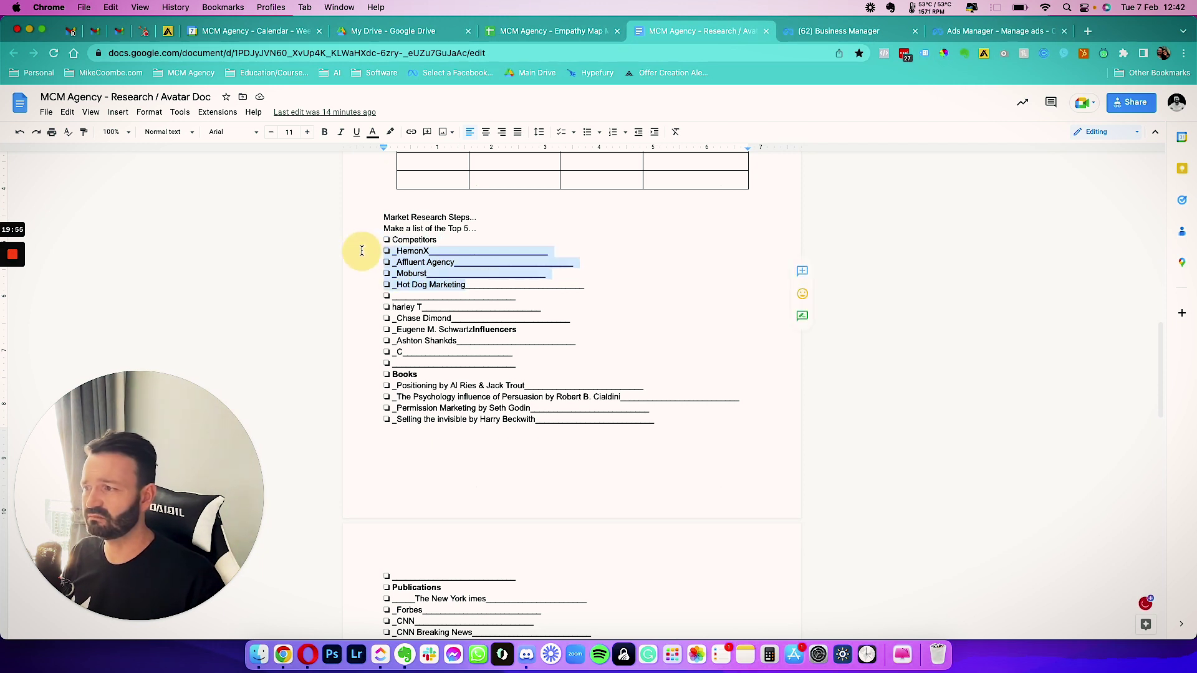
{"action": "left_click", "coordinate": [471, 263]}
{"action": "left_click_drag", "start_coordinate": [455, 262], "coordinate": [586, 259]}
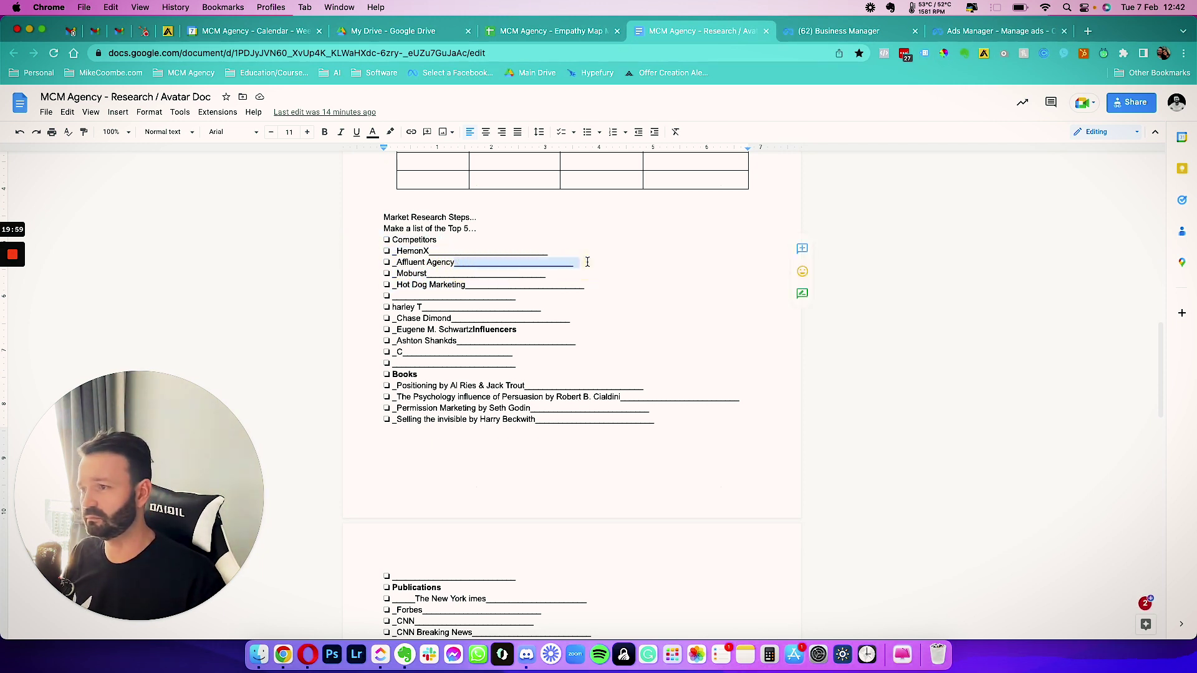
{"action": "left_click", "coordinate": [587, 261]}
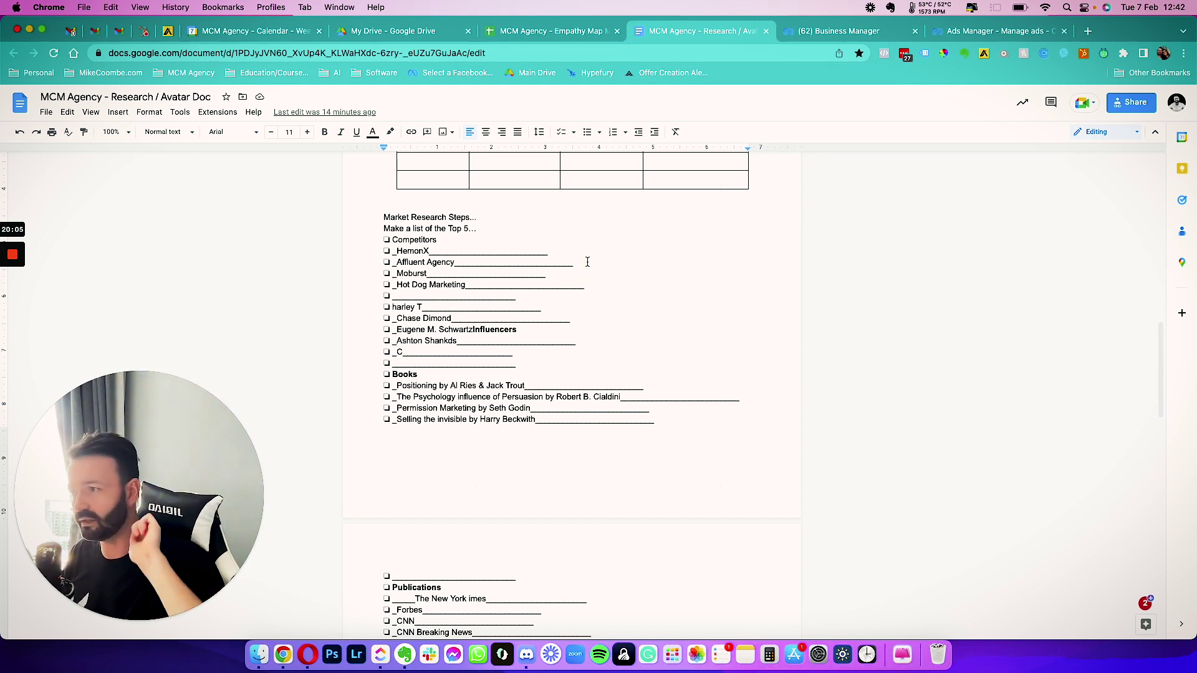
{"action": "left_click_drag", "start_coordinate": [429, 251], "coordinate": [397, 251]}
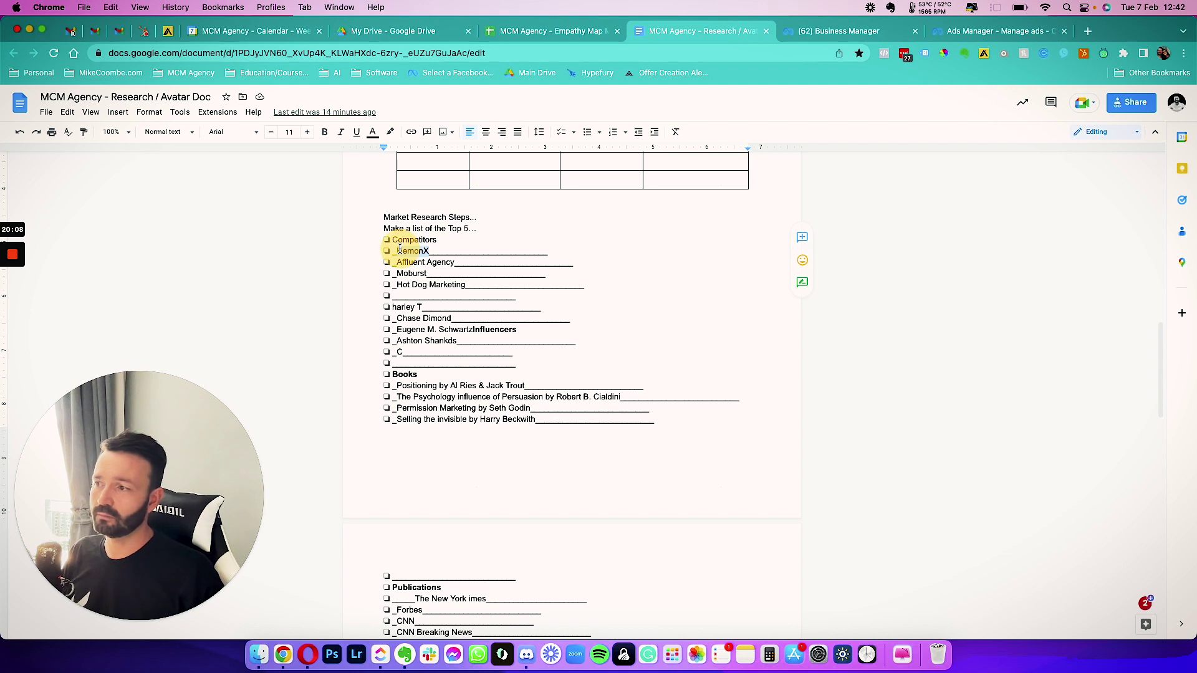
{"action": "left_click", "coordinate": [436, 251]}
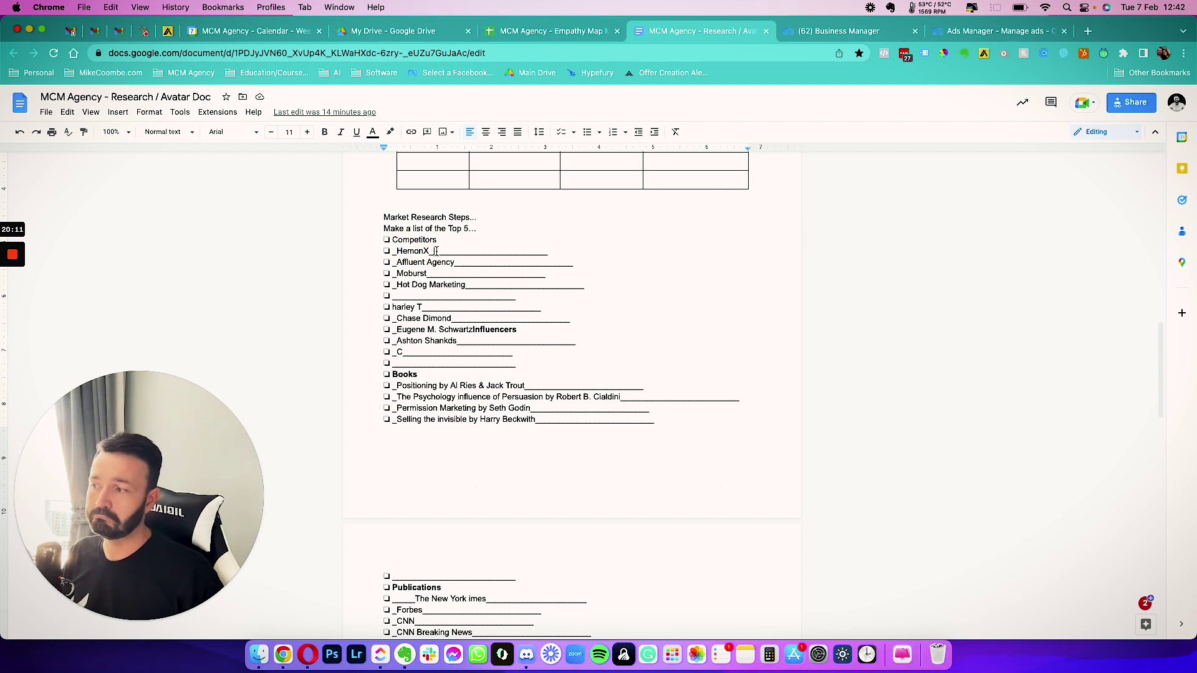
{"action": "left_click_drag", "start_coordinate": [456, 263], "coordinate": [392, 262]}
{"action": "left_click", "coordinate": [468, 263]}
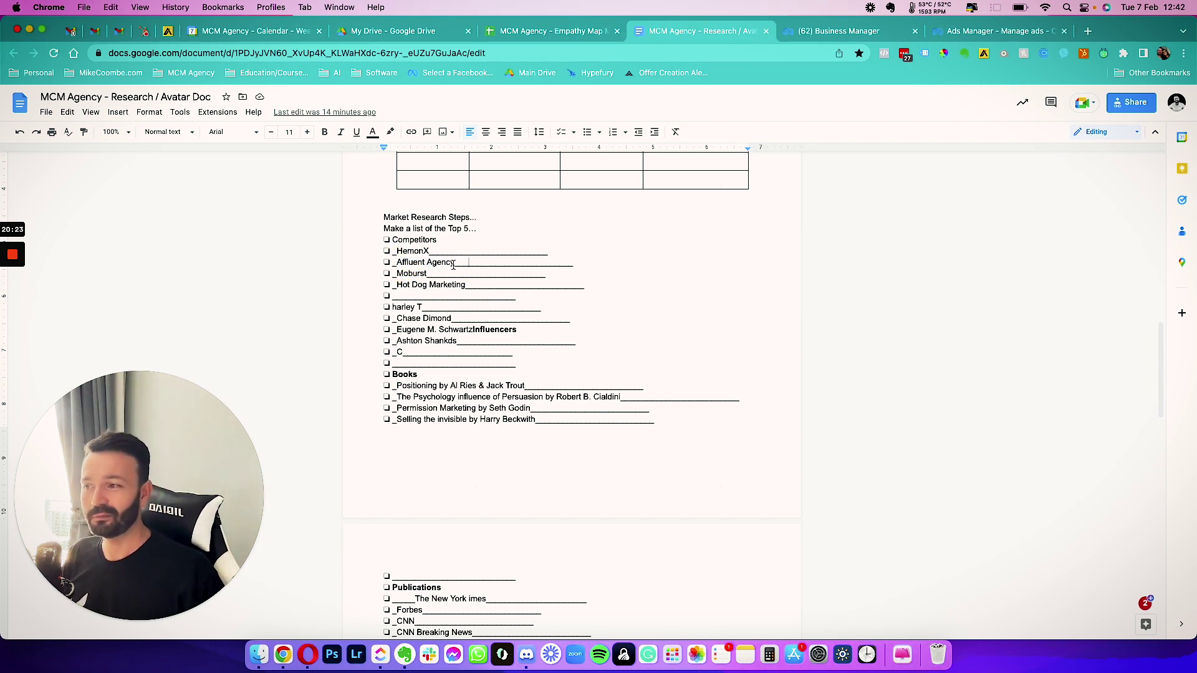
{"action": "left_click_drag", "start_coordinate": [454, 262], "coordinate": [387, 262]}
{"action": "left_click", "coordinate": [424, 273]}
{"action": "double_click", "coordinate": [424, 273]}
{"action": "left_click", "coordinate": [446, 272]}
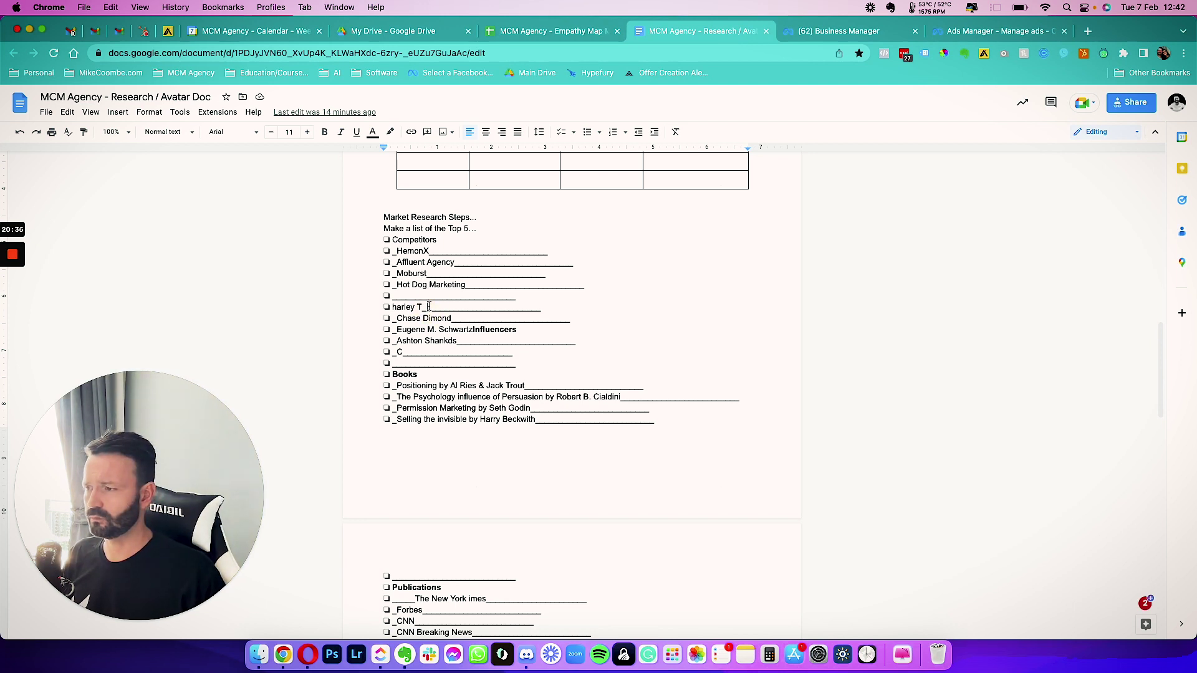
Step: Move the bold "Influencers" heading from the end of the third influencer entry to the blank line below Hot Dog Marketing
{"action": "left_click", "coordinate": [425, 340]}
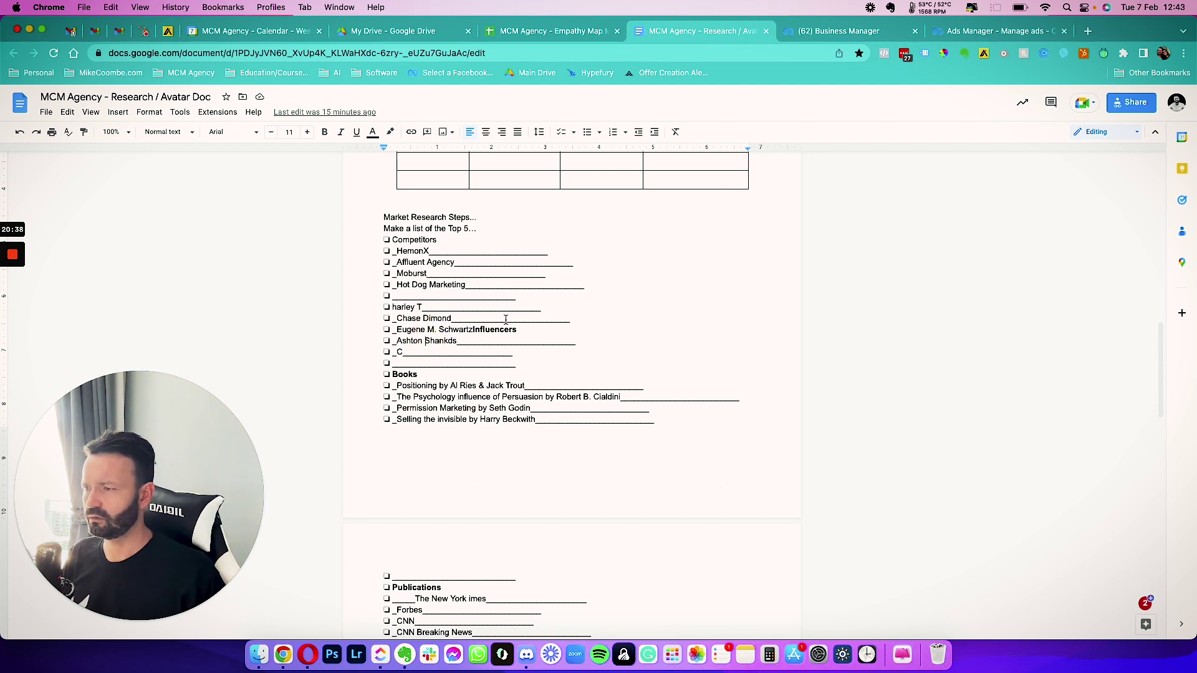
{"action": "left_click_drag", "start_coordinate": [517, 329], "coordinate": [474, 327]}
{"action": "key", "text": "super+c"}
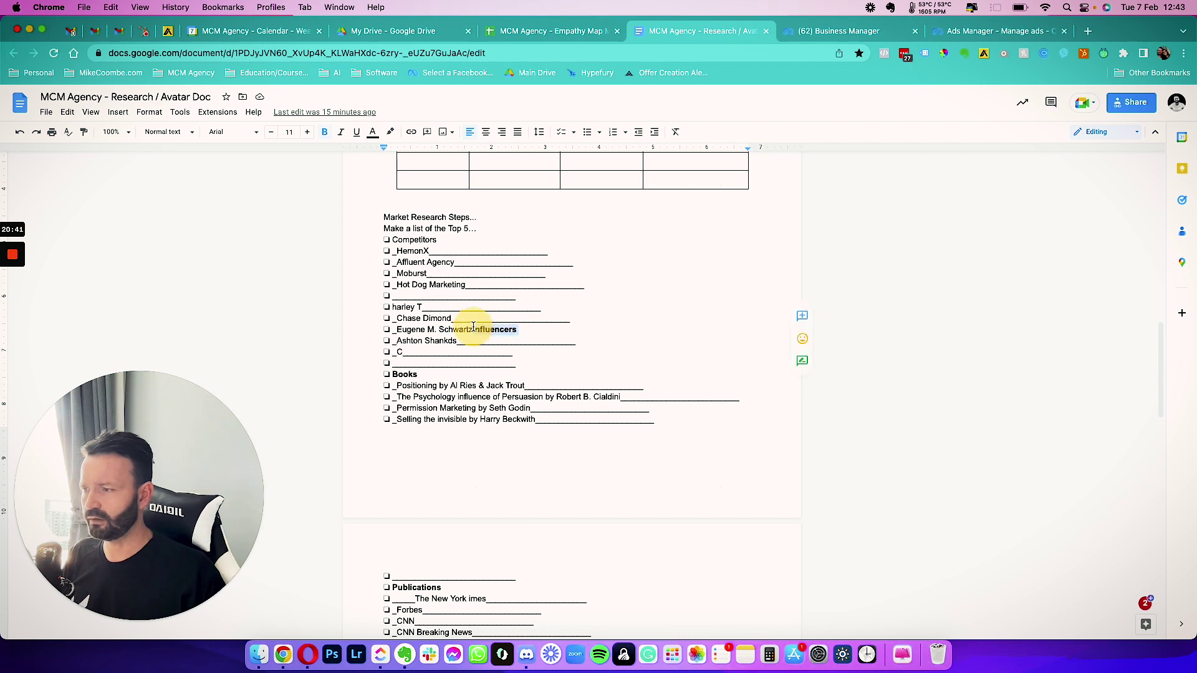
{"action": "key", "text": "BackSpace"}
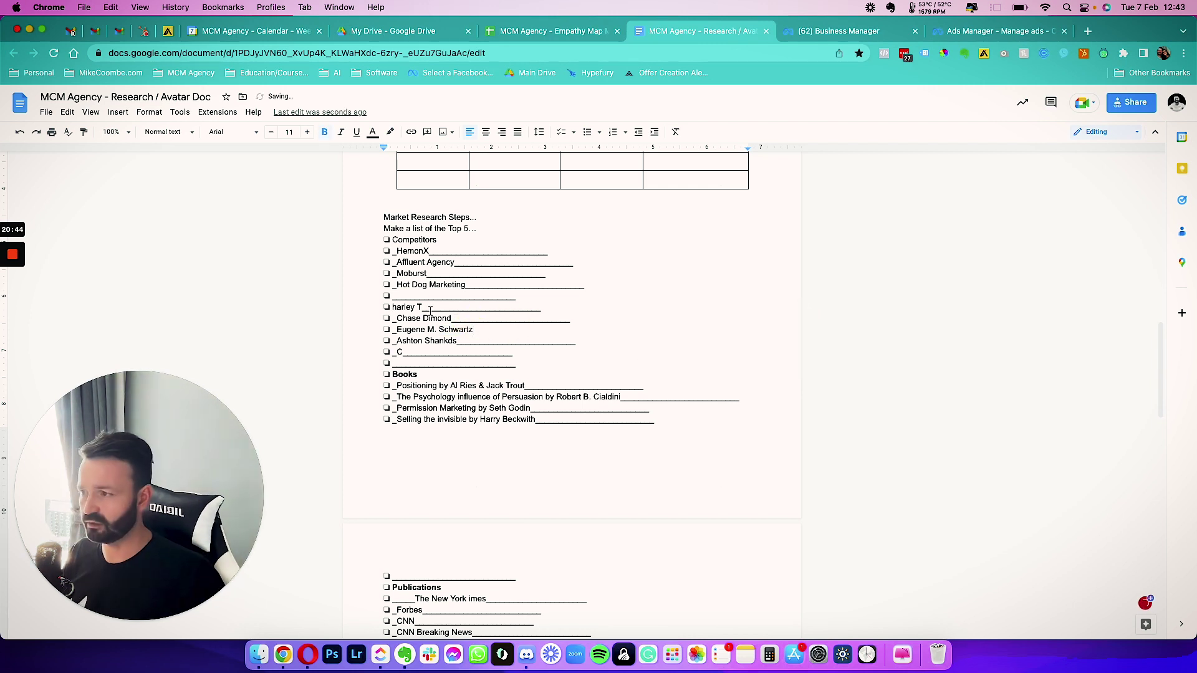
{"action": "left_click", "coordinate": [402, 295]}
{"action": "key", "text": "super+v"}
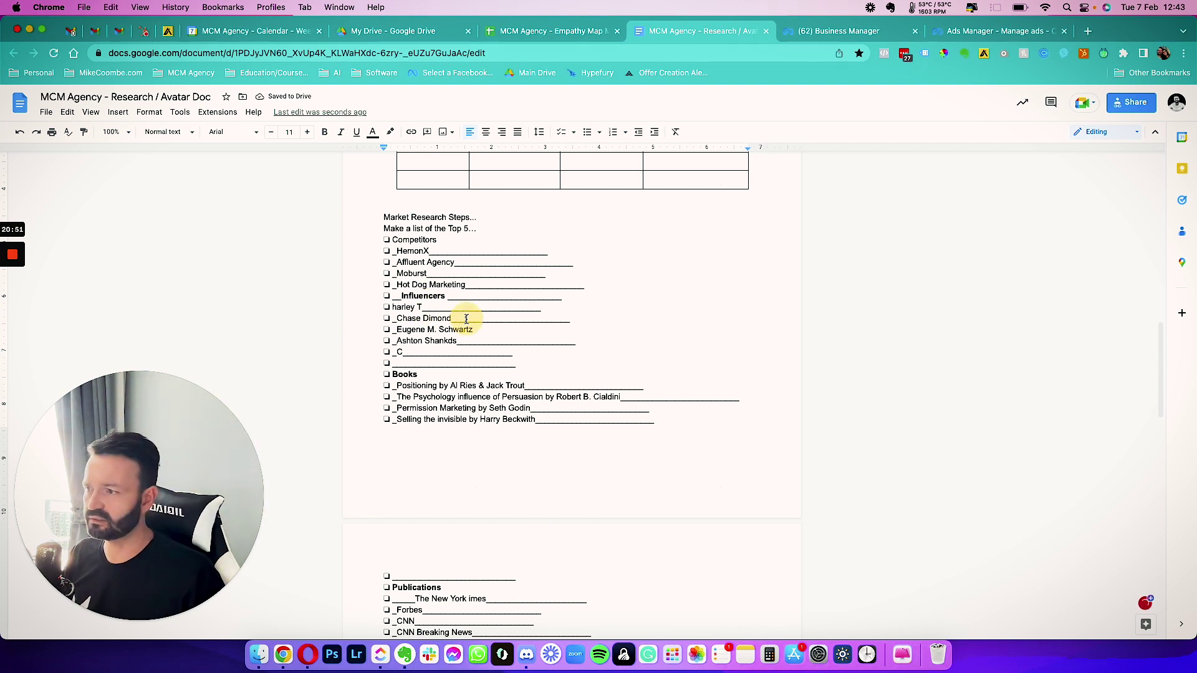
Step: Try to delete the trailing underscores after the second influencer entry
{"action": "left_click", "coordinate": [462, 318]}
{"action": "left_click", "coordinate": [566, 318], "text": "shift"}
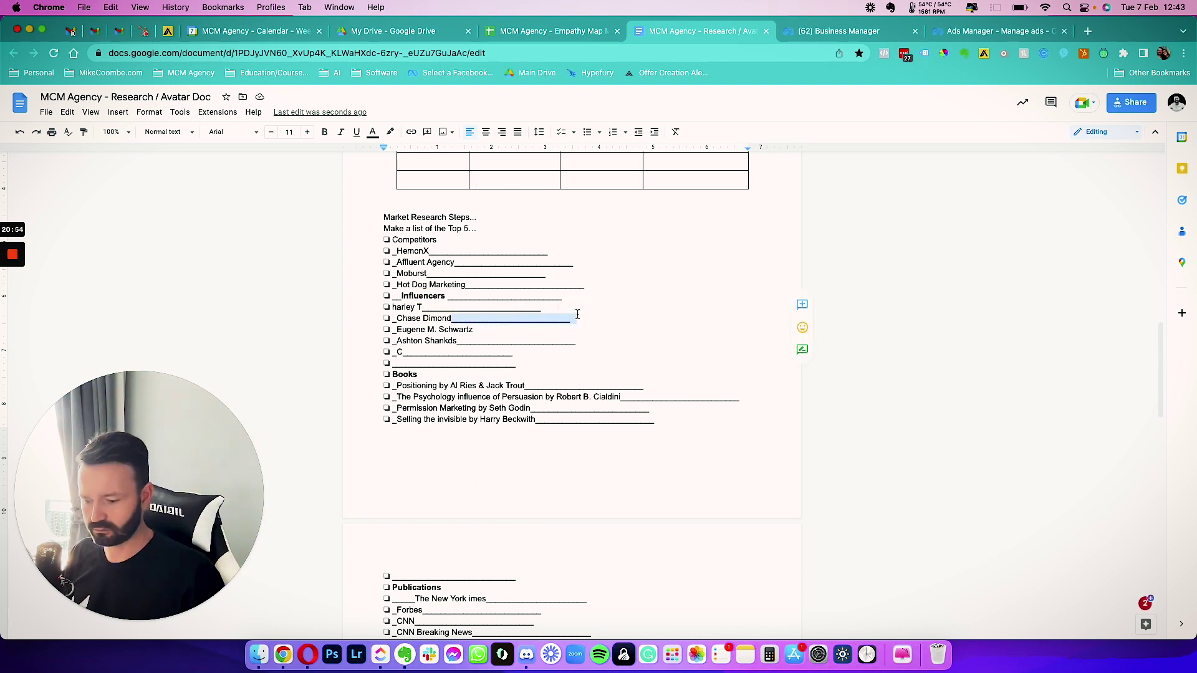
{"action": "key", "text": "Delete"}
{"action": "key", "text": "Delete"}
{"action": "key", "text": "super+z"}
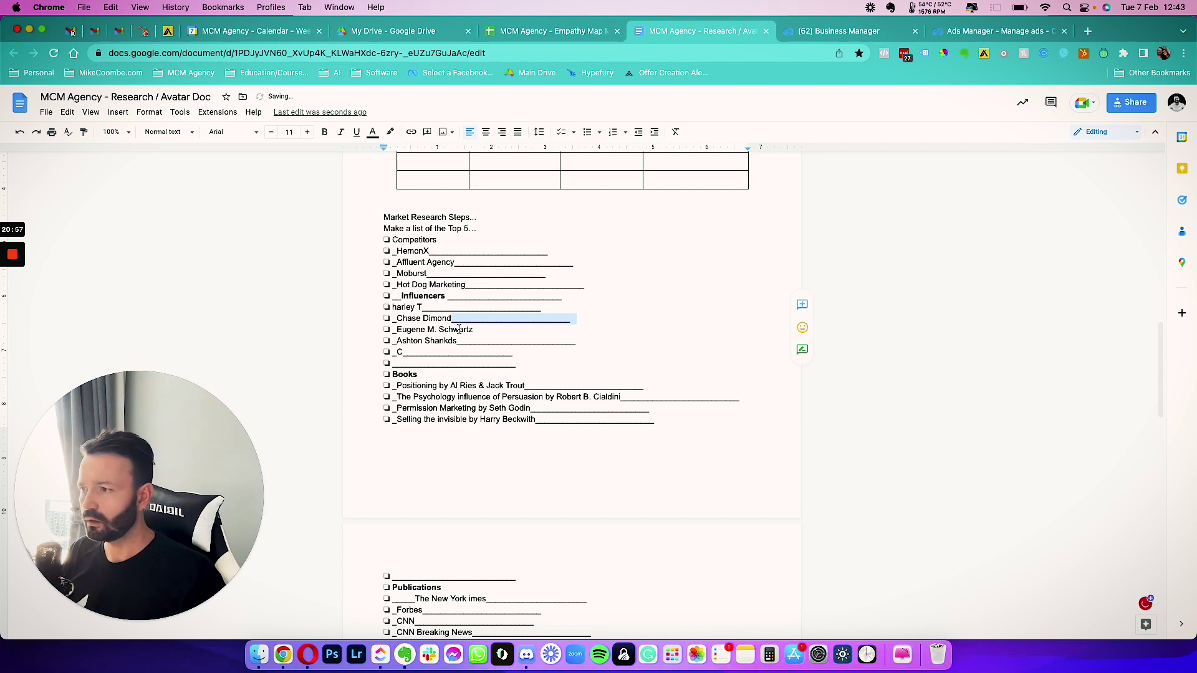
Step: Remove the extra "d" from the fourth influencer's surname and delete the stray "C" on the line below
{"action": "left_click", "coordinate": [418, 329]}
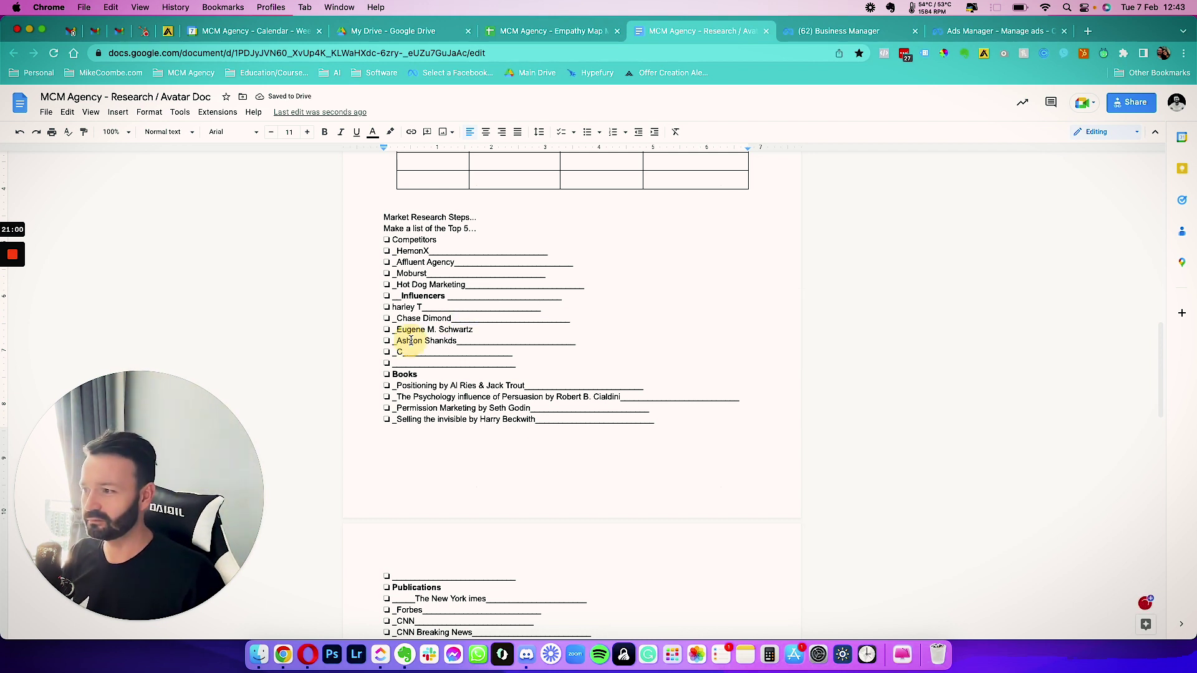
{"action": "left_click", "coordinate": [407, 340]}
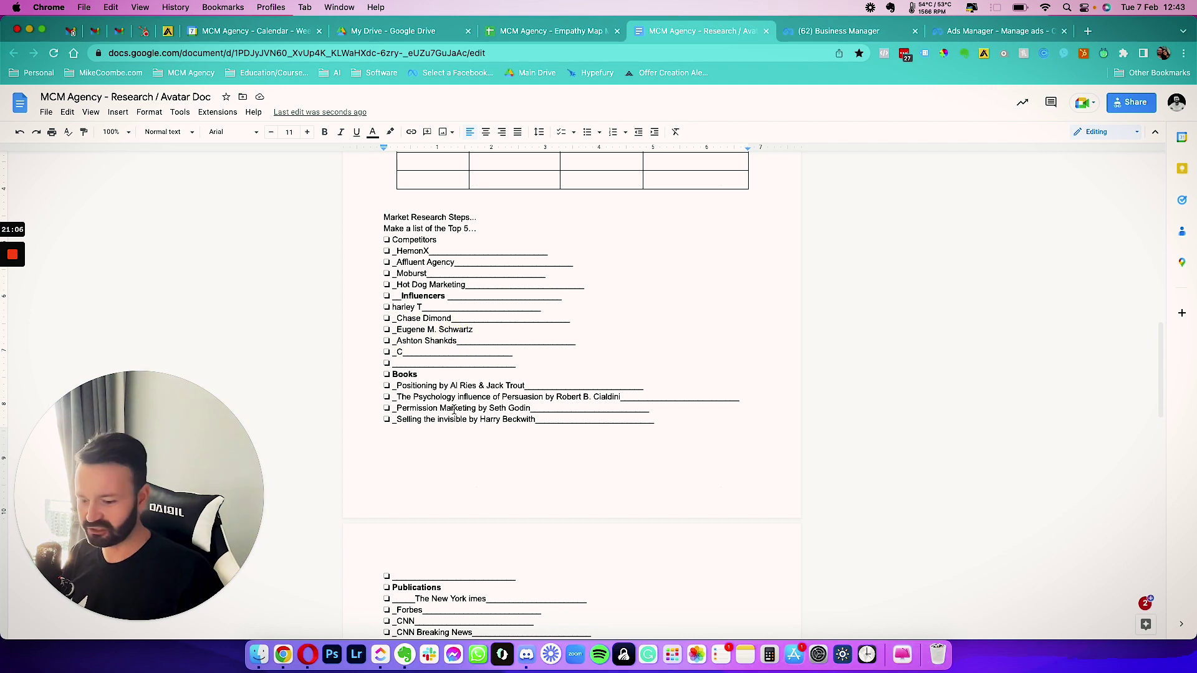
{"action": "key", "text": "BackSpace"}
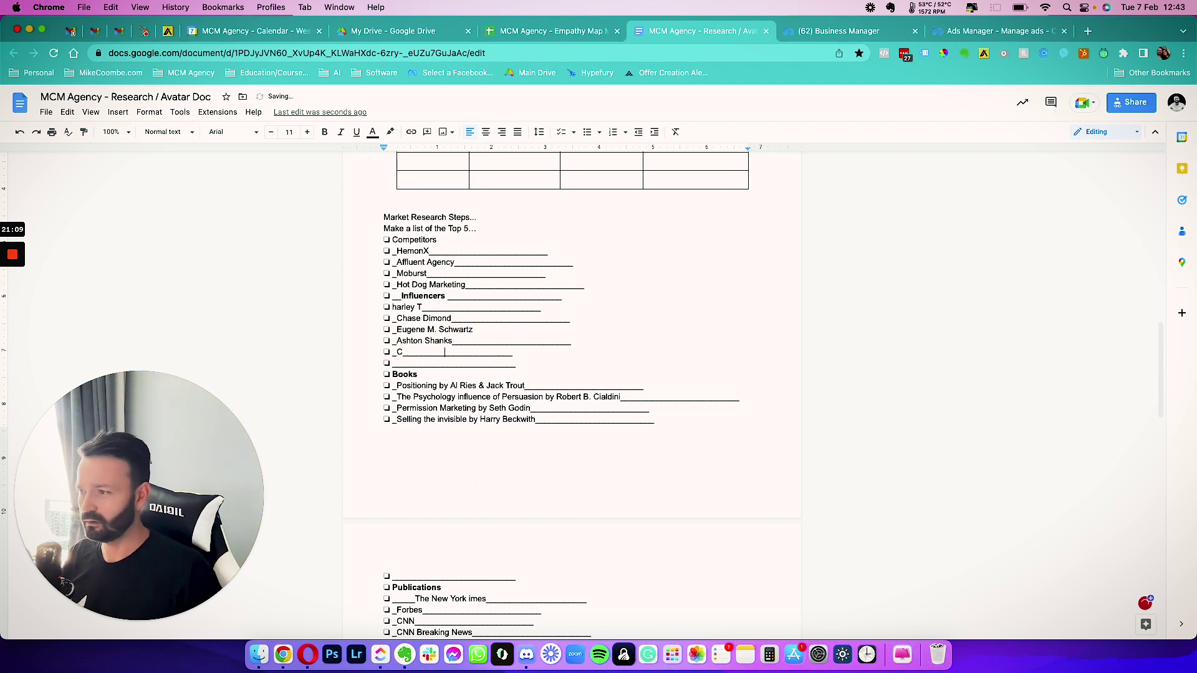
{"action": "left_click", "coordinate": [404, 352]}
{"action": "key", "text": "BackSpace"}
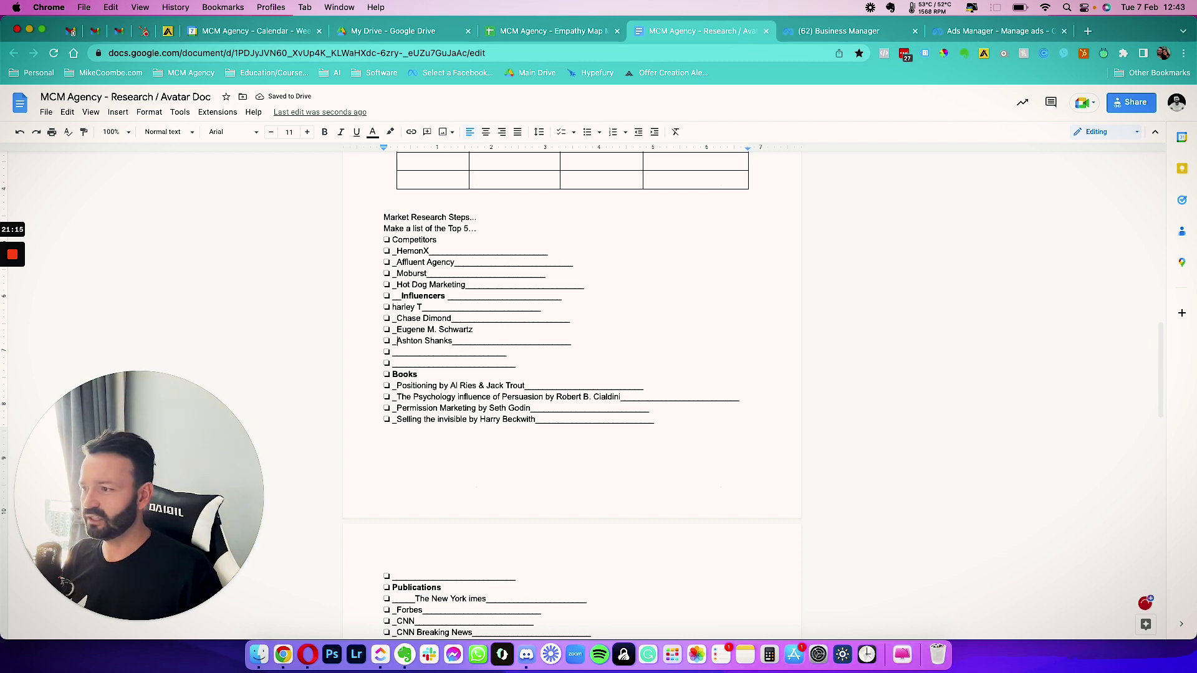
Step: Capitalize the first letter of the first influencer entry under the Influencers heading
{"action": "key", "text": "BackSpace"}
{"action": "type", "text": "H"}
{"action": "left_click", "coordinate": [406, 340]}
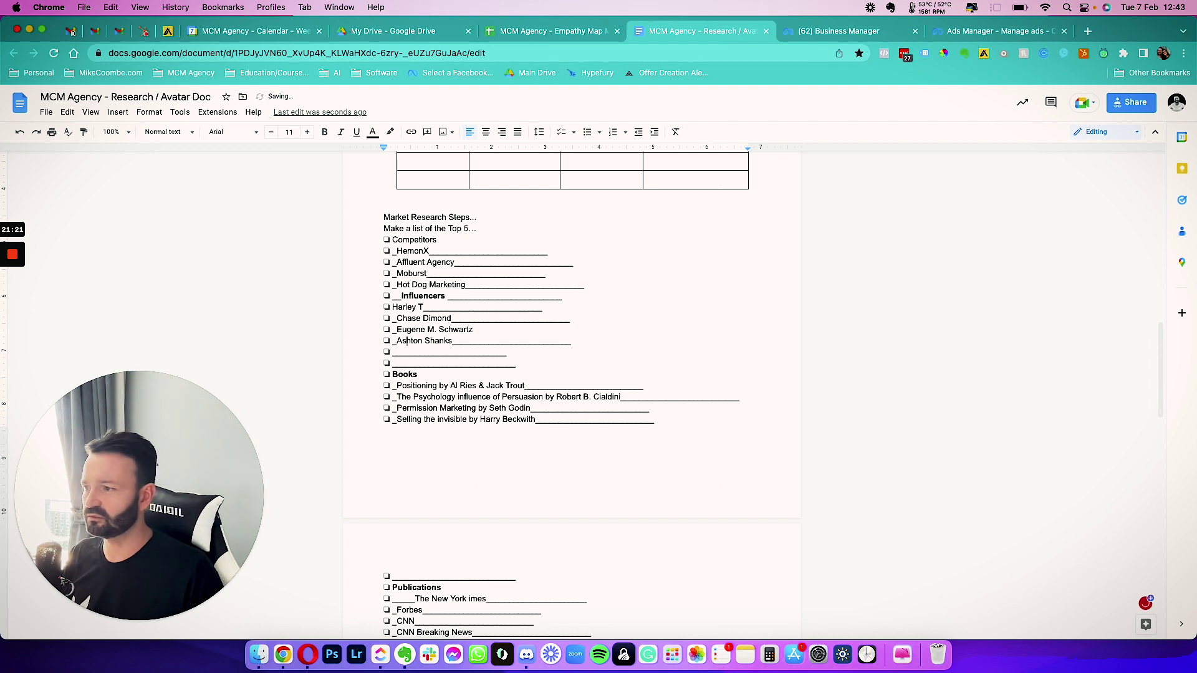
{"action": "left_click_drag", "start_coordinate": [397, 340], "coordinate": [452, 340]}
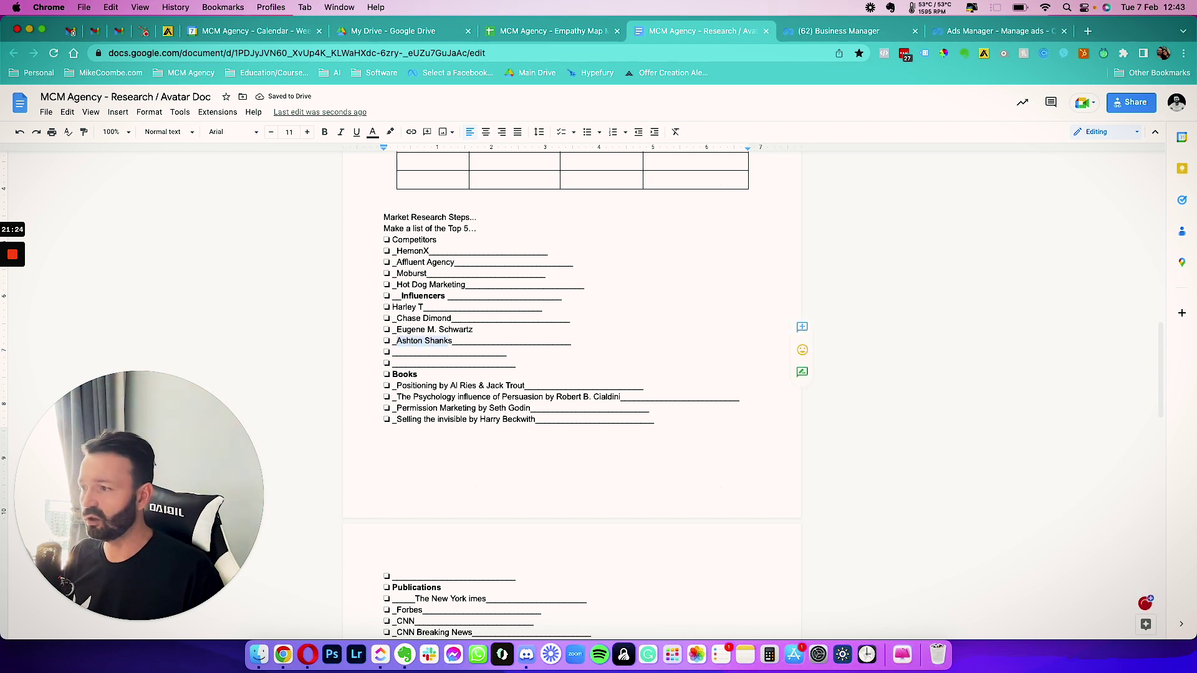
{"action": "left_click", "coordinate": [397, 329]}
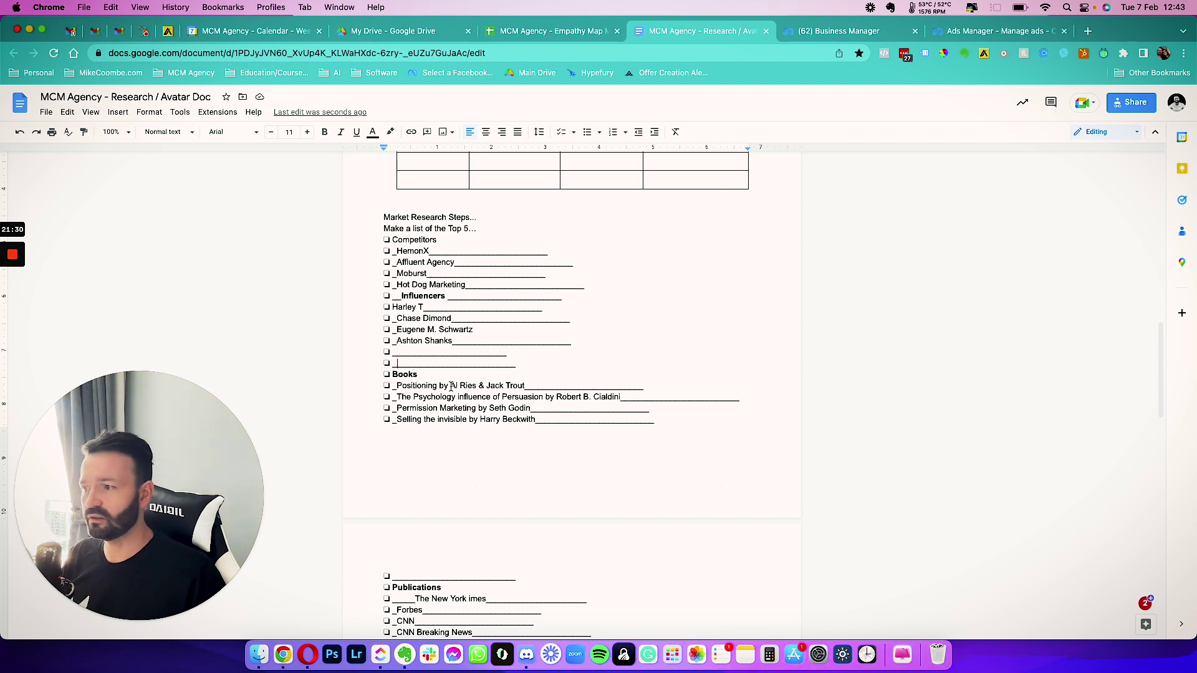
Step: Review the Books and Publications lists, the opening client profile, and the Market Research Steps section
{"action": "scroll", "coordinate": [451, 387], "scroll_direction": "down", "scroll_amount": 2}
{"action": "scroll", "coordinate": [450, 386], "scroll_direction": "down", "scroll_amount": 3}
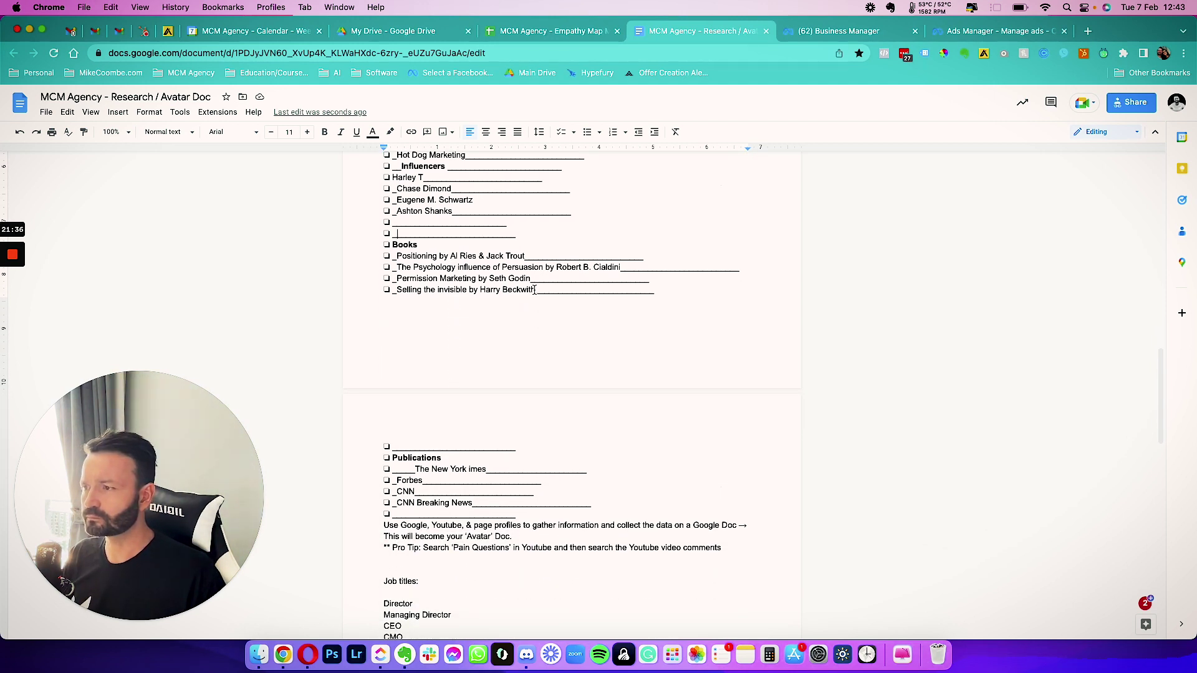
{"action": "scroll", "coordinate": [534, 290], "scroll_direction": "up", "scroll_amount": 3}
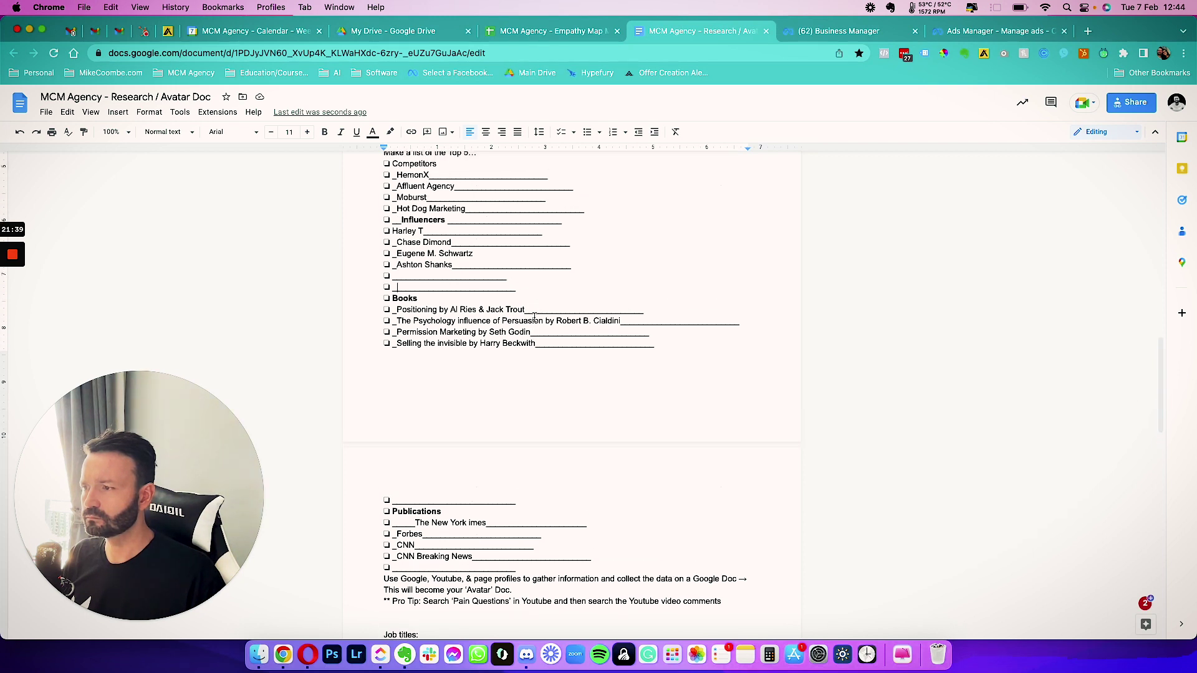
{"action": "scroll", "coordinate": [533, 337], "scroll_direction": "up", "scroll_amount": 4}
{"action": "scroll", "coordinate": [532, 339], "scroll_direction": "down", "scroll_amount": 2}
{"action": "scroll", "coordinate": [533, 342], "scroll_direction": "down", "scroll_amount": 3}
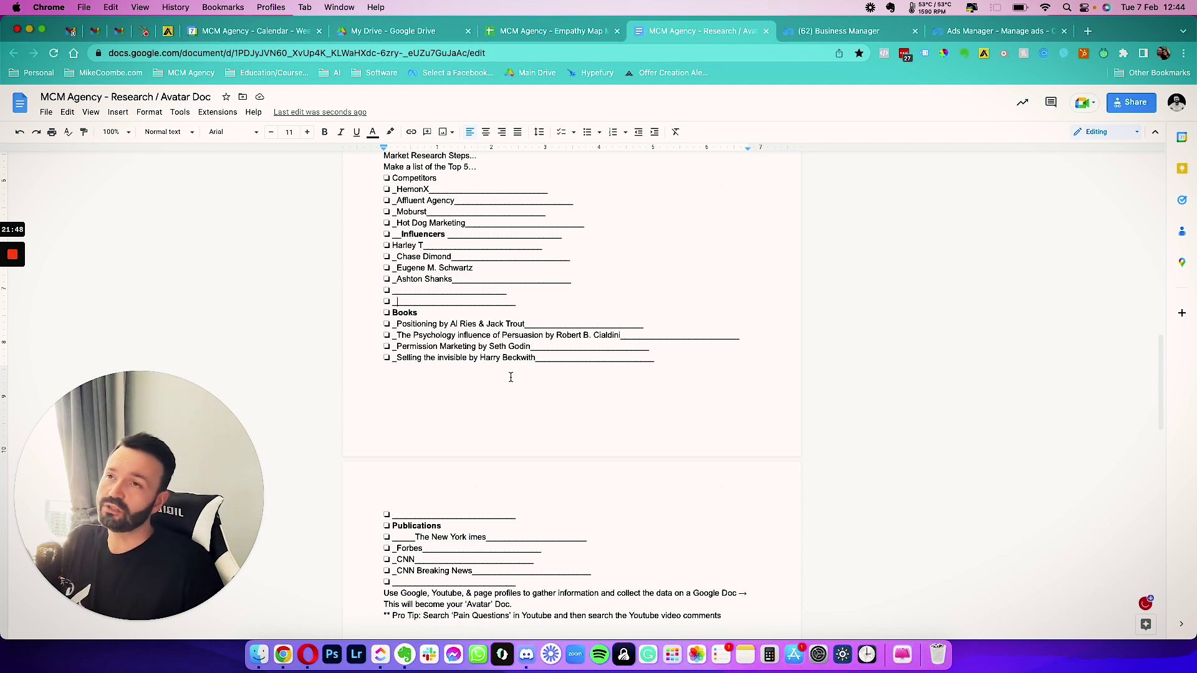
{"action": "scroll", "coordinate": [510, 377], "scroll_direction": "up", "scroll_amount": 4}
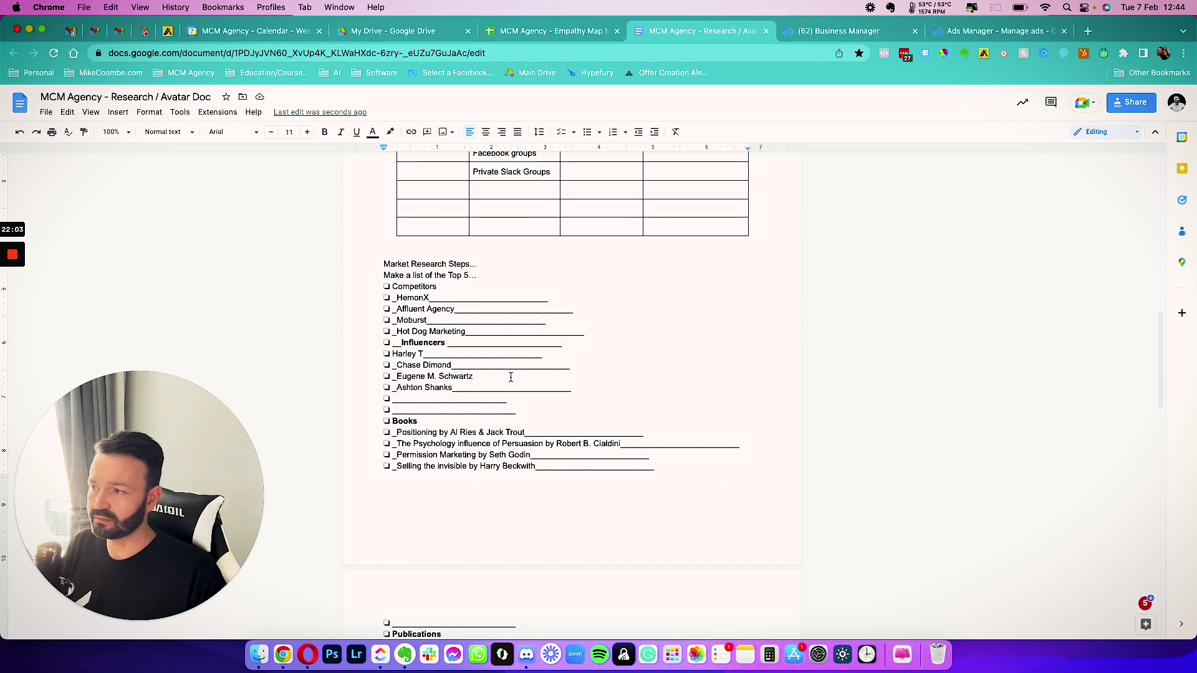
{"action": "key", "text": "super+Up"}
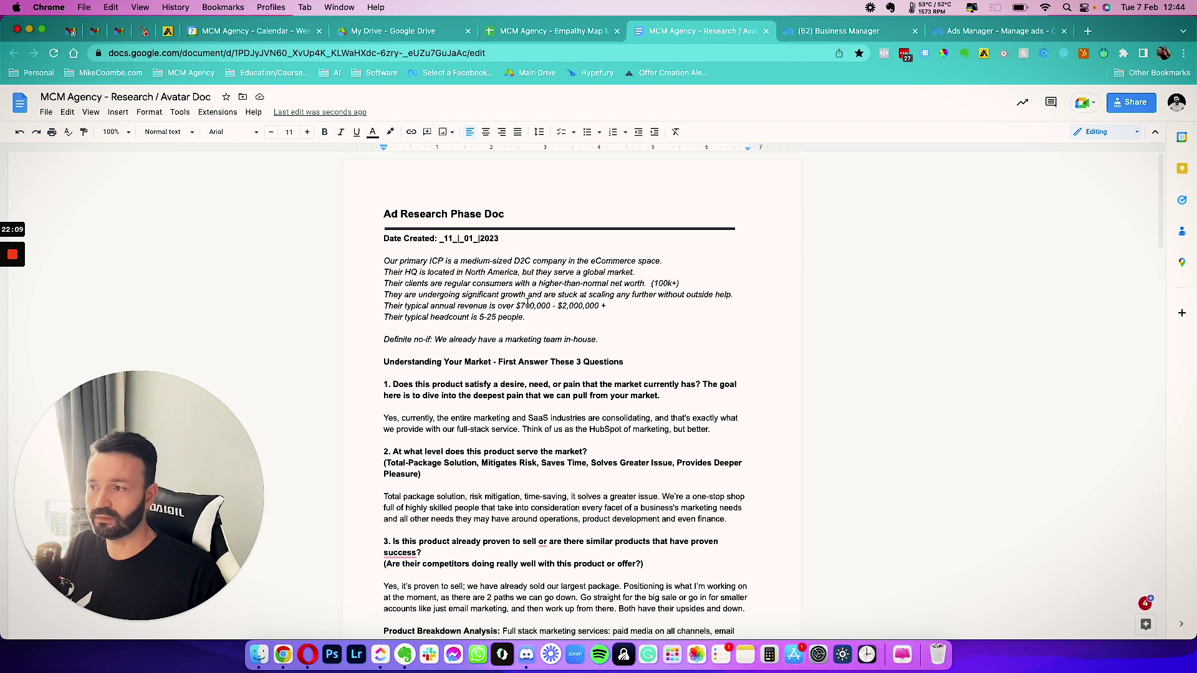
{"action": "scroll", "coordinate": [473, 402], "scroll_direction": "down", "scroll_amount": 20}
{"action": "scroll", "coordinate": [470, 408], "scroll_direction": "up", "scroll_amount": 10}
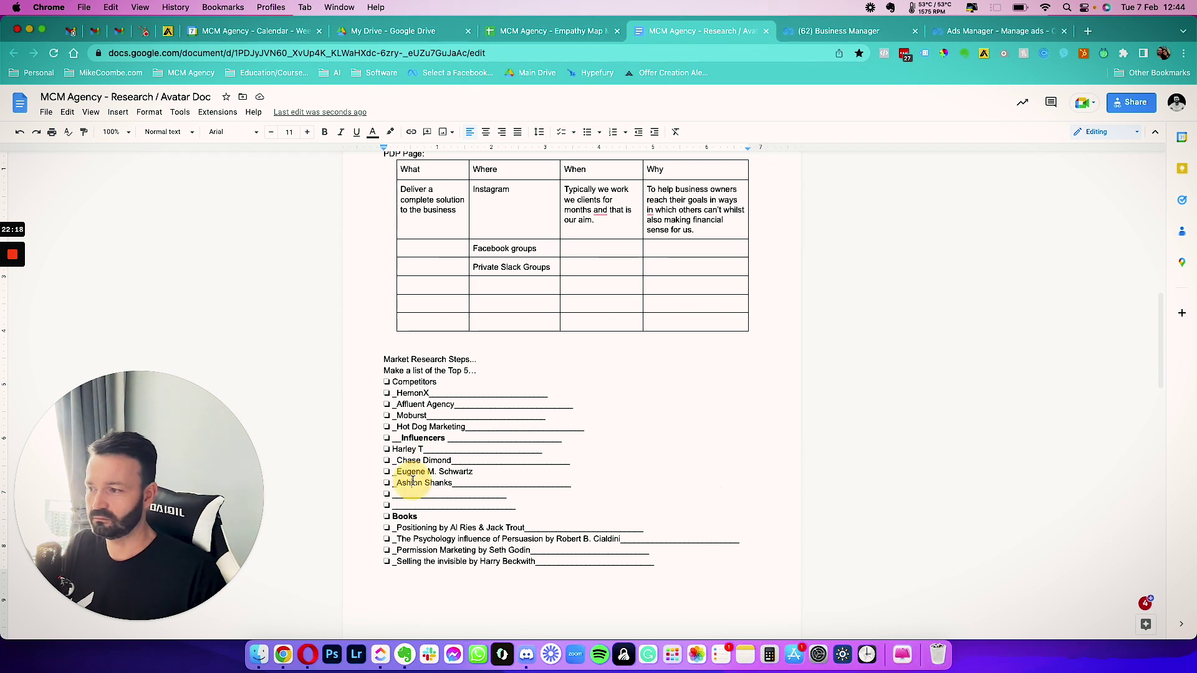
Step: Make the Competitors heading in the Top 5 list bold
{"action": "left_click", "coordinate": [477, 402]}
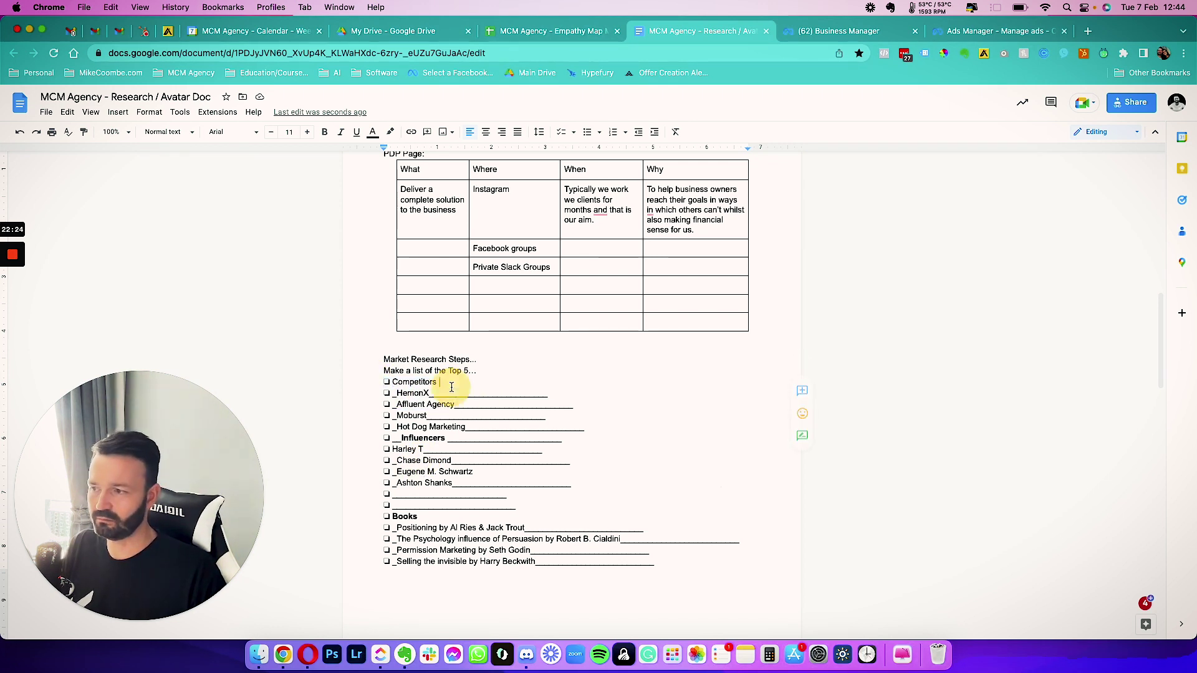
{"action": "double_click", "coordinate": [418, 382]}
{"action": "key", "text": "super+b"}
{"action": "key", "text": "End"}
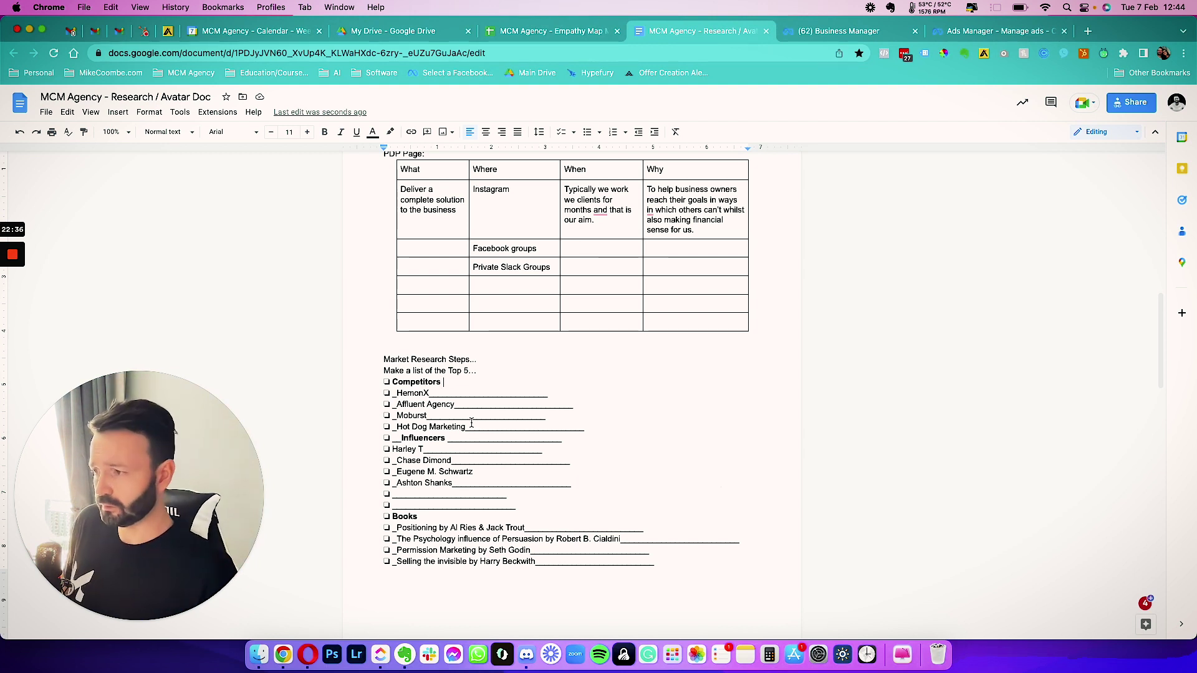
Step: Delete the trailing underscores after the Selling the invisible, Permission Marketing and The Psychology influence of Persuasion entries under Books
{"action": "scroll", "coordinate": [489, 472], "scroll_direction": "down", "scroll_amount": 3}
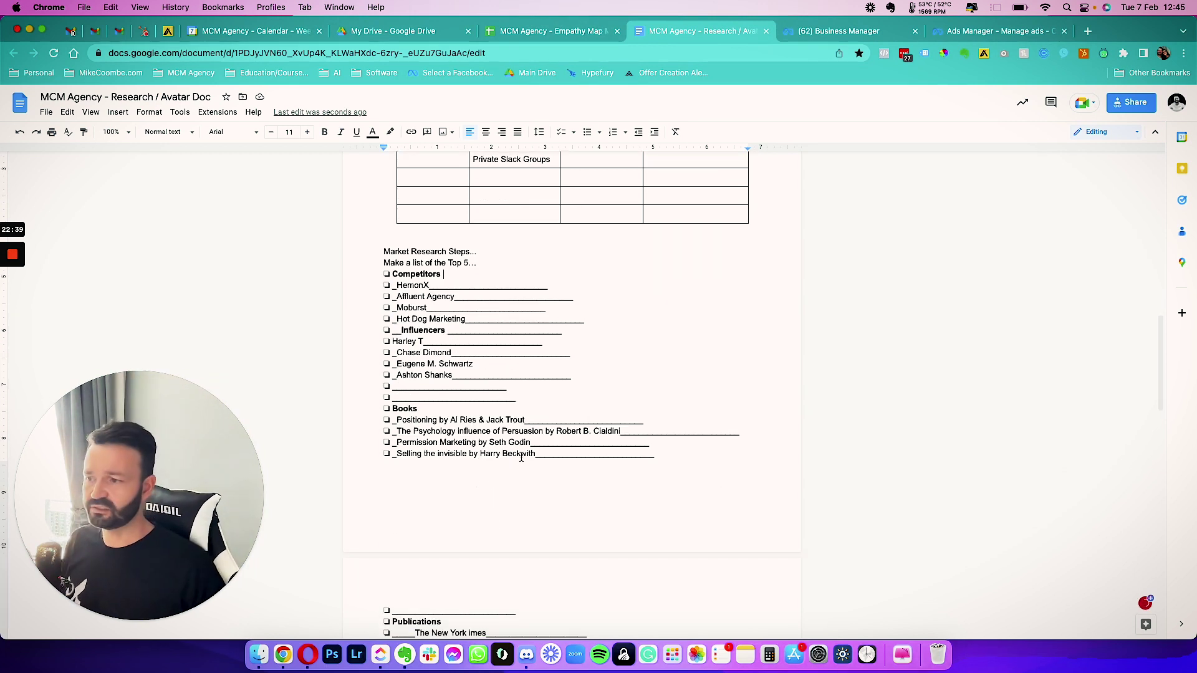
{"action": "left_click_drag", "start_coordinate": [536, 455], "coordinate": [654, 459]}
{"action": "key", "text": "BackSpace"}
{"action": "left_click_drag", "start_coordinate": [531, 443], "coordinate": [664, 447]}
{"action": "key", "text": "BackSpace"}
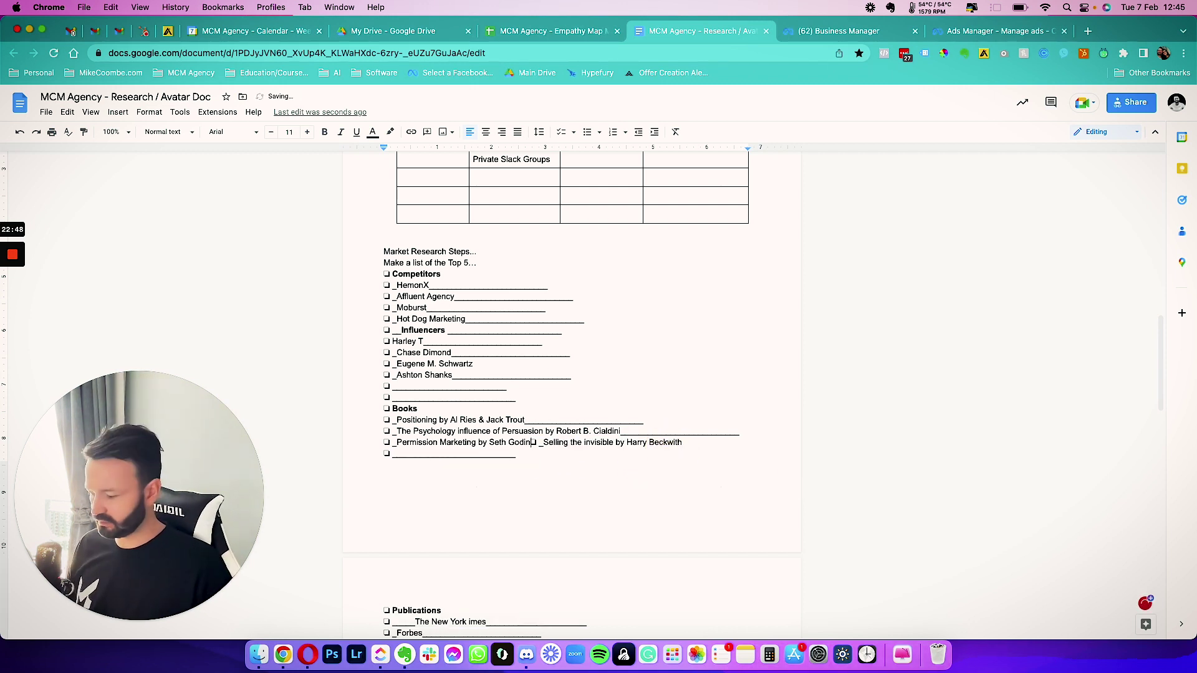
{"action": "key", "text": "cmd+z"}
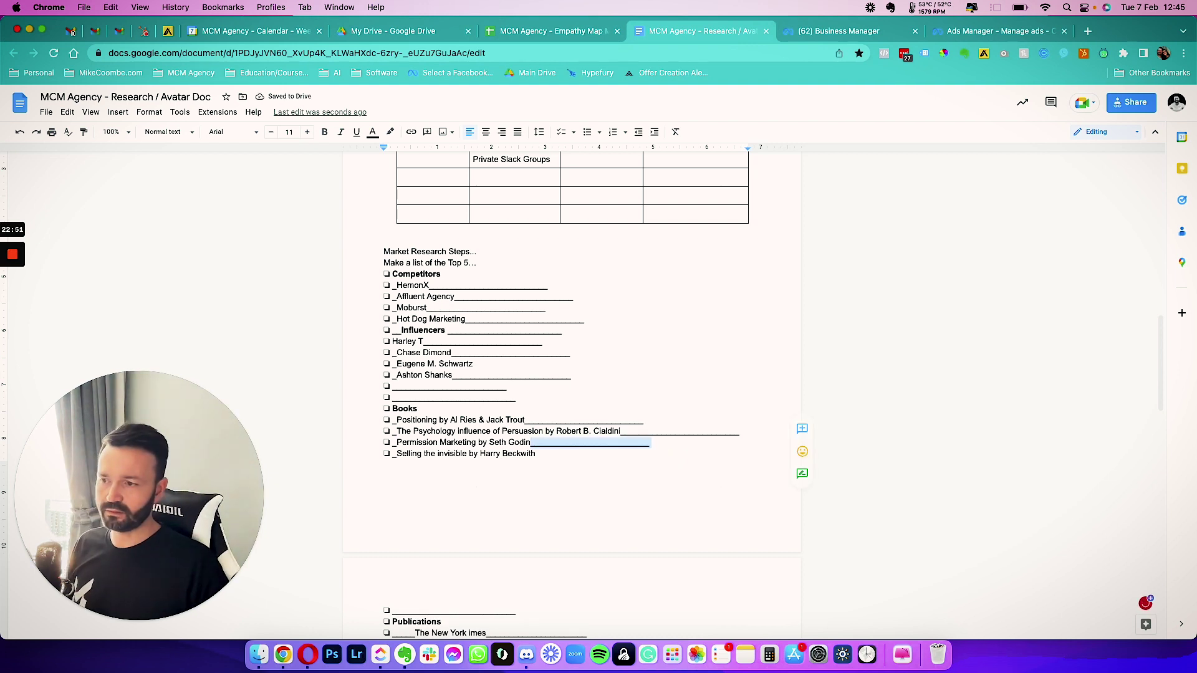
{"action": "key", "text": "BackSpace"}
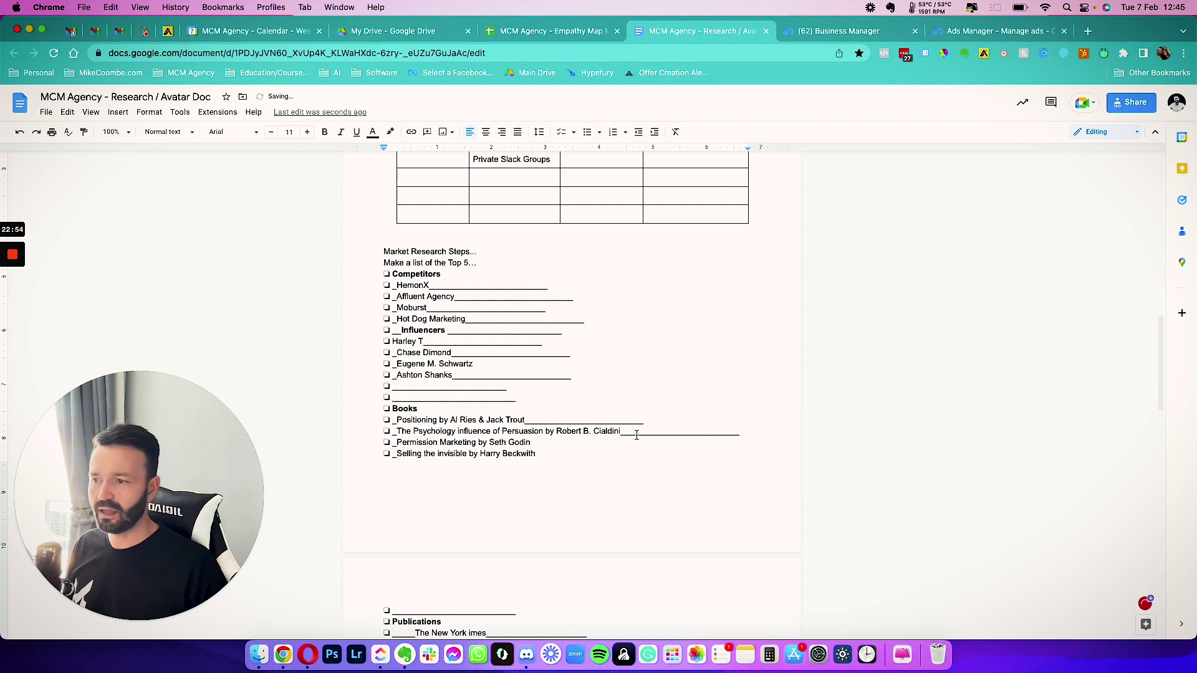
{"action": "left_click_drag", "start_coordinate": [622, 431], "coordinate": [740, 431]}
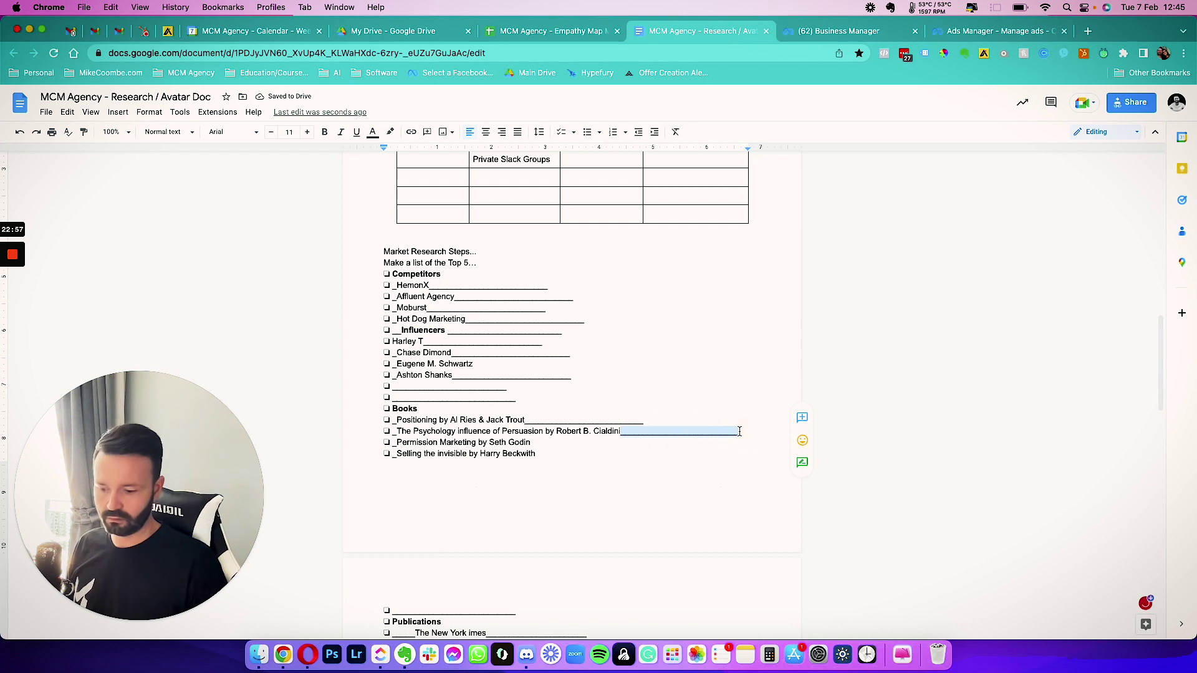
{"action": "key", "text": "BackSpace"}
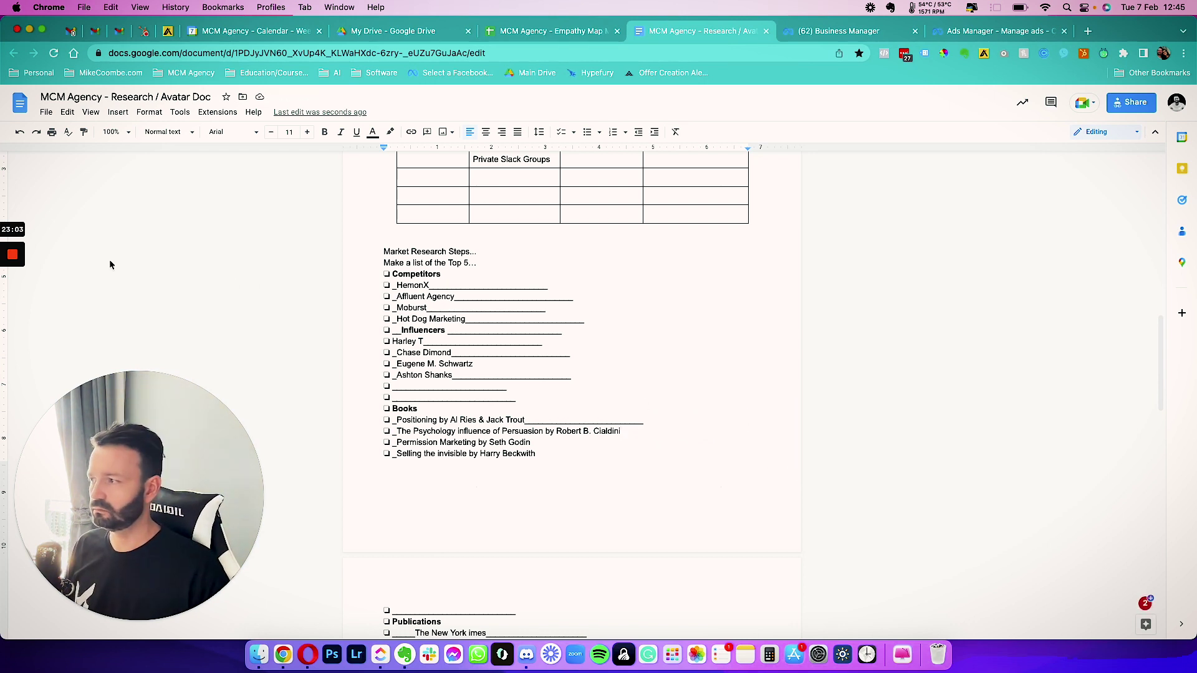
{"action": "left_click", "coordinate": [11, 306]}
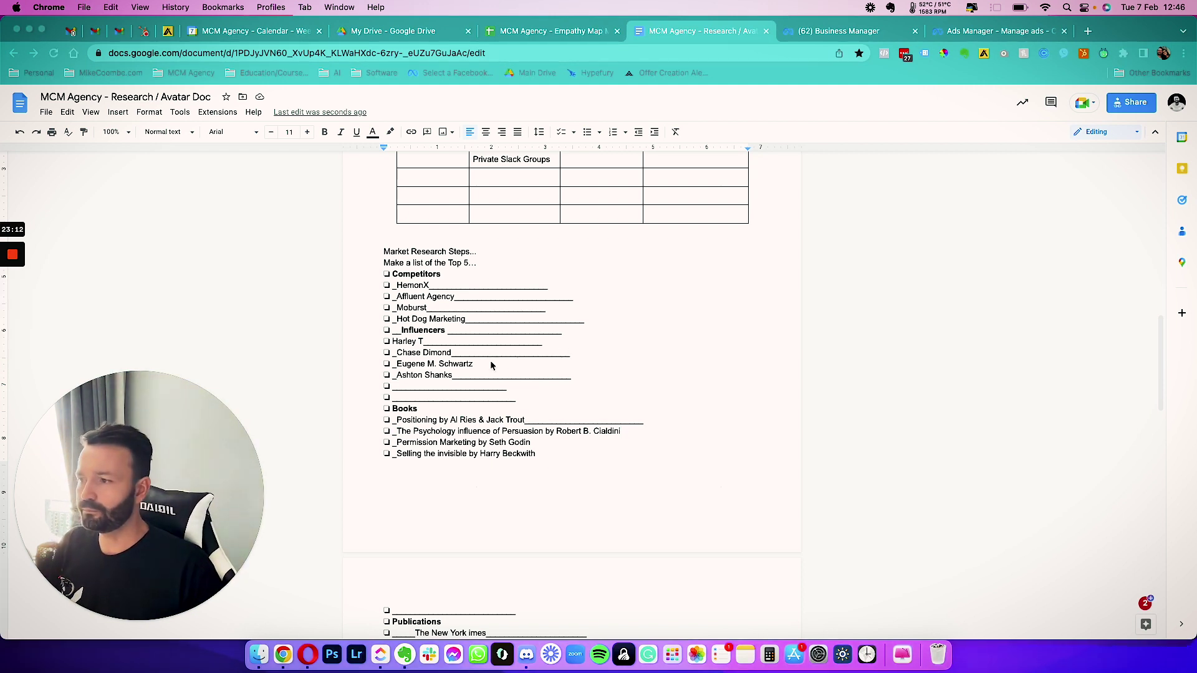
{"action": "left_click", "coordinate": [474, 373]}
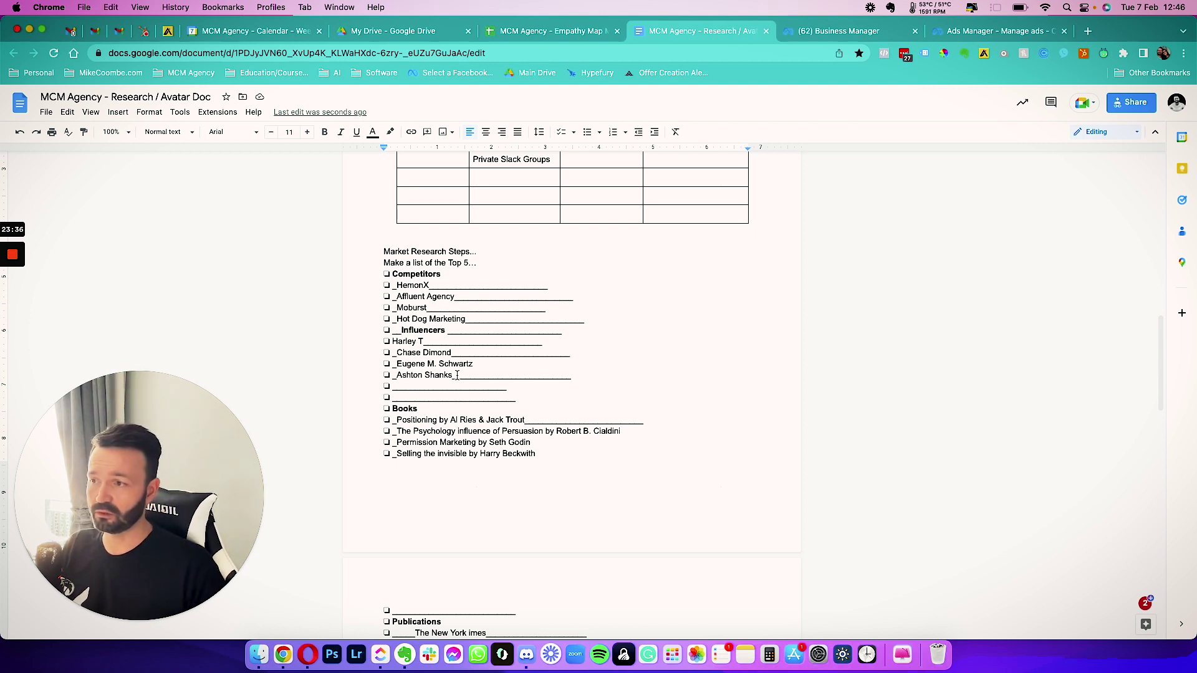
{"action": "scroll", "coordinate": [609, 251], "scroll_direction": "up", "scroll_amount": 20}
{"action": "scroll", "coordinate": [609, 250], "scroll_direction": "down", "scroll_amount": 20}
Step: Underline the Books heading in the Top 5 list of the Market Research Steps section
{"action": "scroll", "coordinate": [609, 251], "scroll_direction": "up", "scroll_amount": 2}
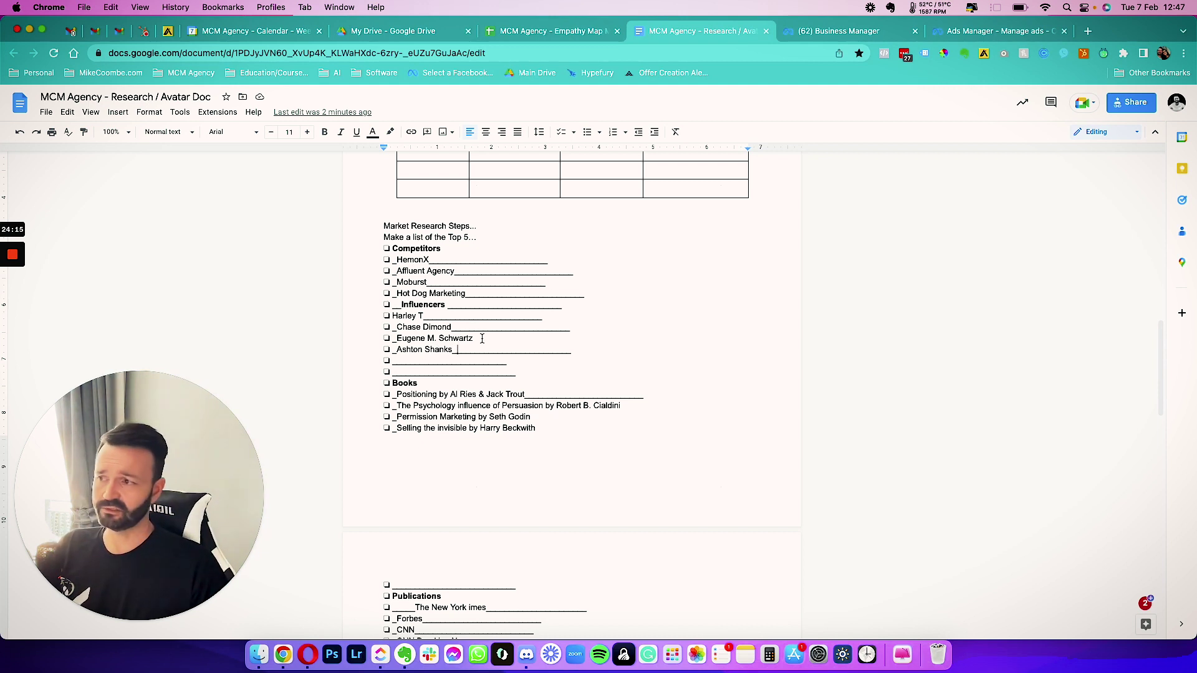
{"action": "double_click", "coordinate": [401, 381]}
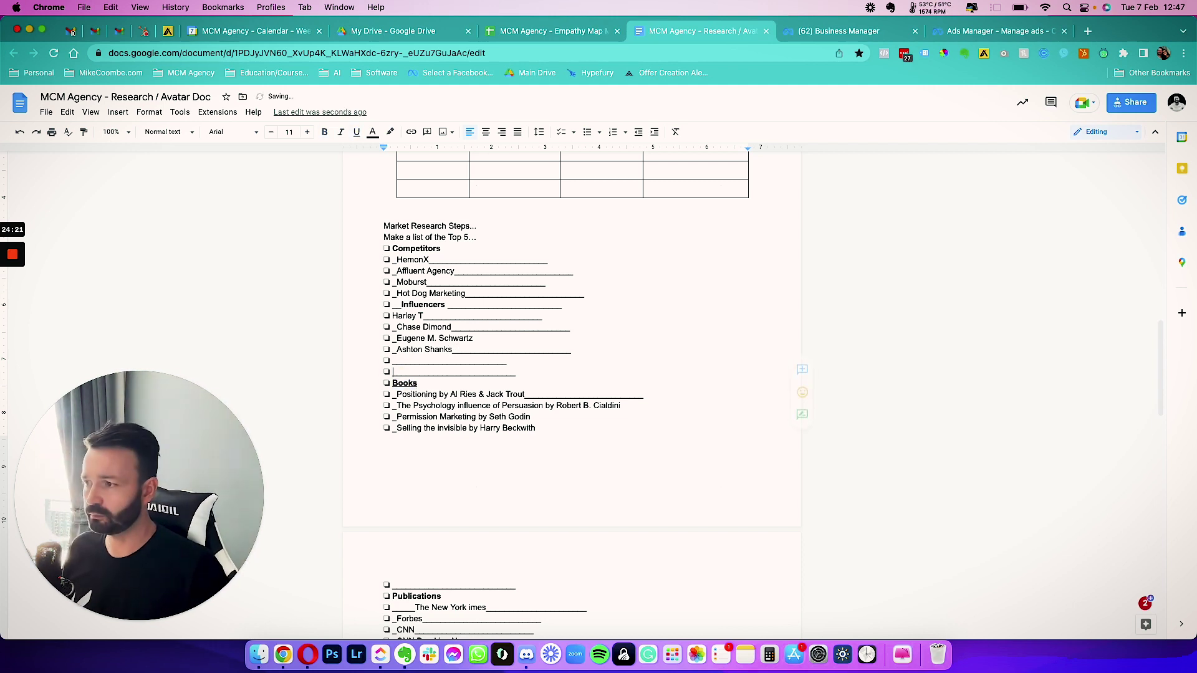
{"action": "left_click", "coordinate": [461, 352]}
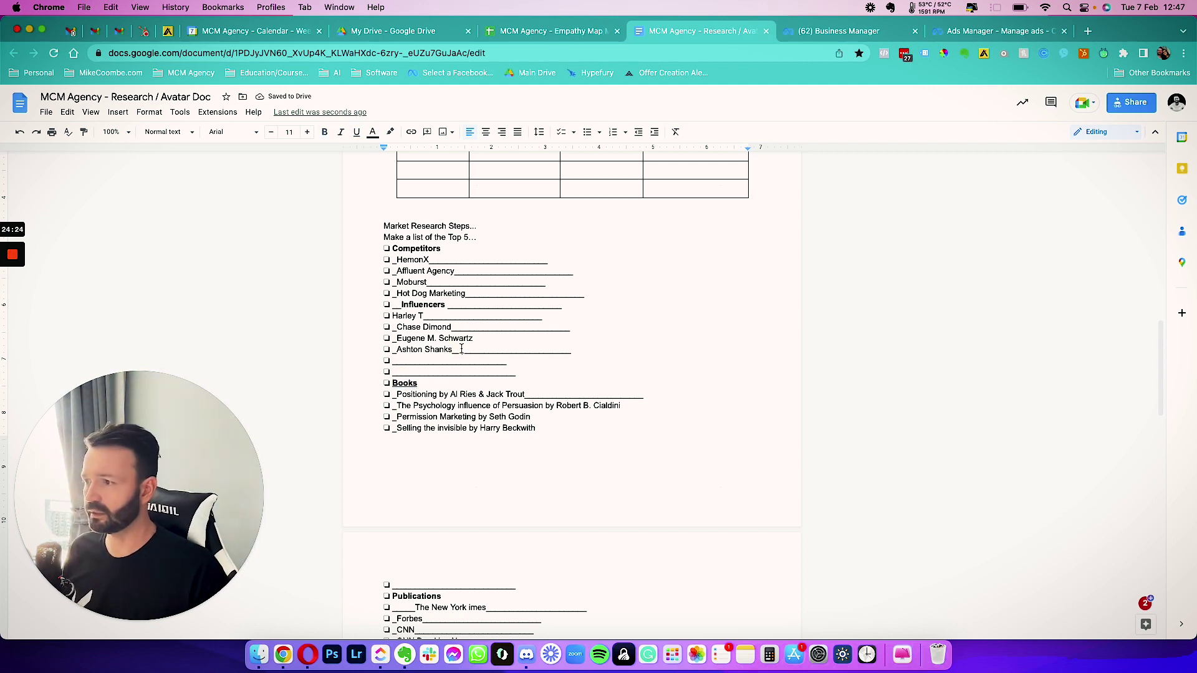
{"action": "scroll", "coordinate": [449, 374], "scroll_direction": "down", "scroll_amount": 2}
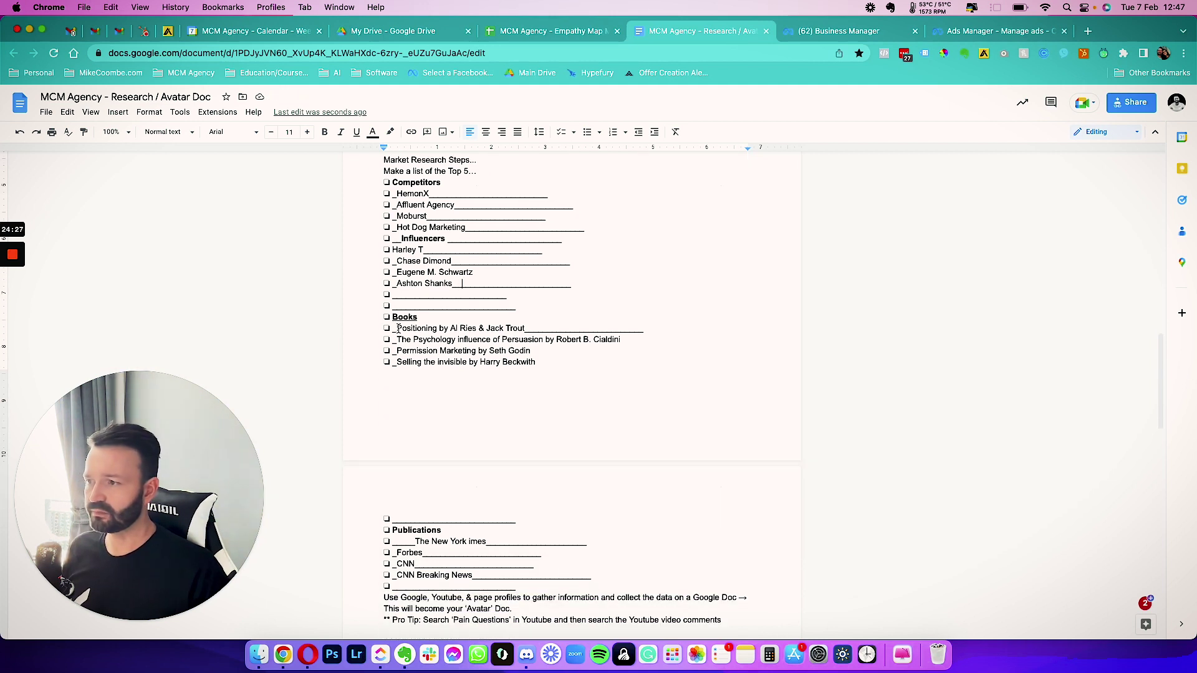
{"action": "left_click", "coordinate": [536, 366]}
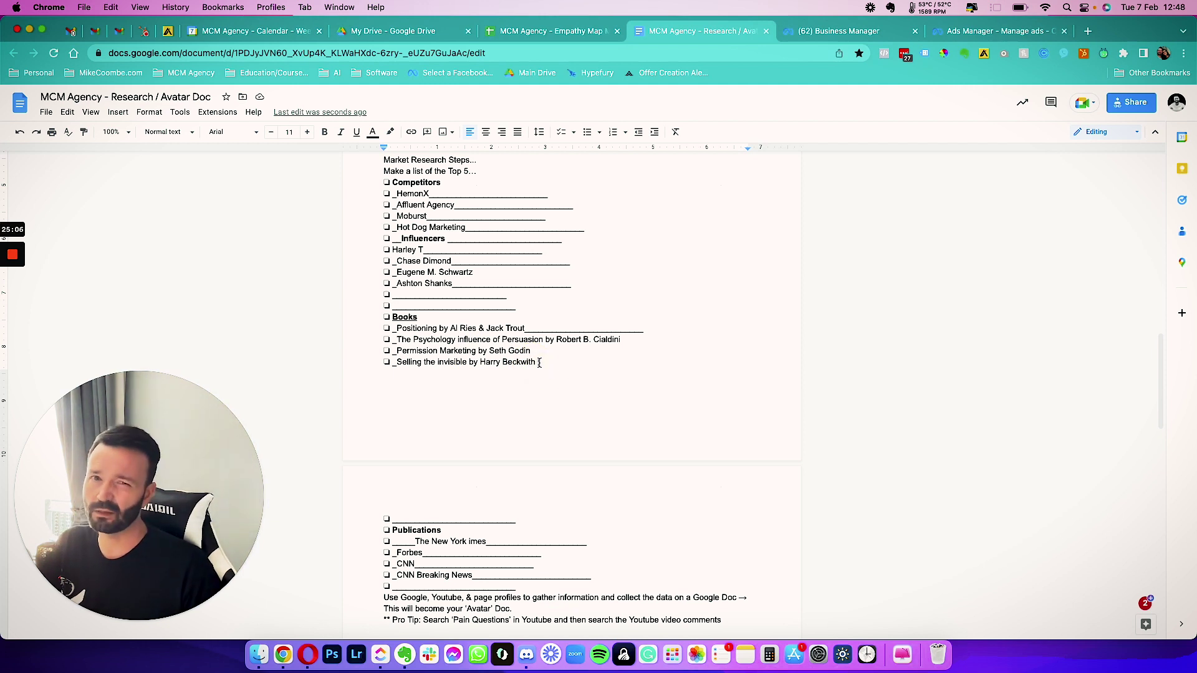
{"action": "mouse_move", "coordinate": [539, 362]}
{"action": "left_mouse_down"}
{"action": "mouse_move", "coordinate": [396, 329]}
{"action": "mouse_move", "coordinate": [536, 363]}
{"action": "left_mouse_up"}
{"action": "left_click", "coordinate": [417, 337]}
{"action": "left_click", "coordinate": [555, 362]}
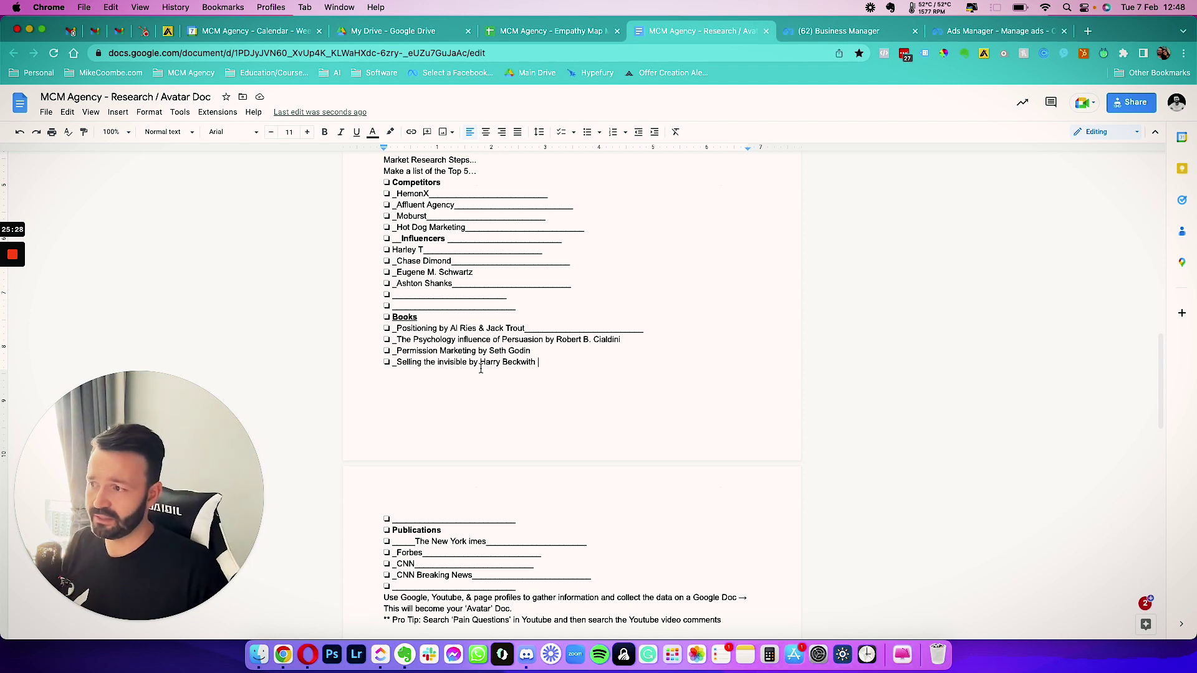
Step: Delete the leading underscores before The New York imes entry under Publications
{"action": "scroll", "coordinate": [437, 363], "scroll_direction": "down", "scroll_amount": 5}
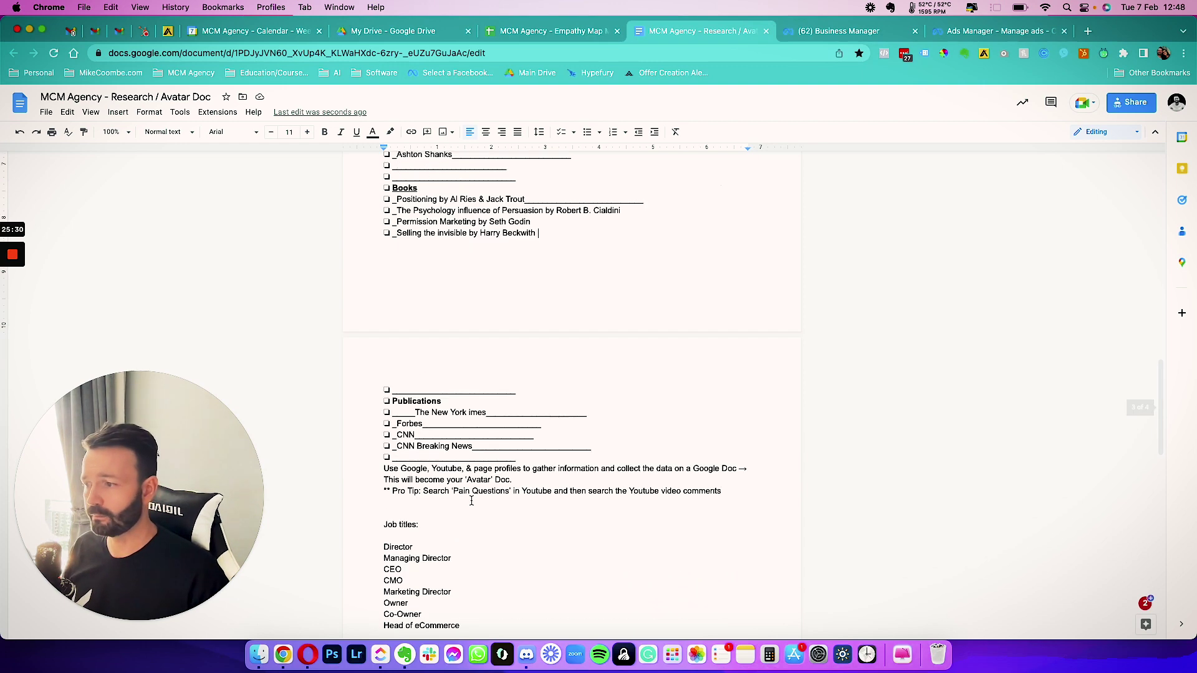
{"action": "left_click_drag", "start_coordinate": [414, 337], "coordinate": [393, 337]}
{"action": "key", "text": "BackSpace"}
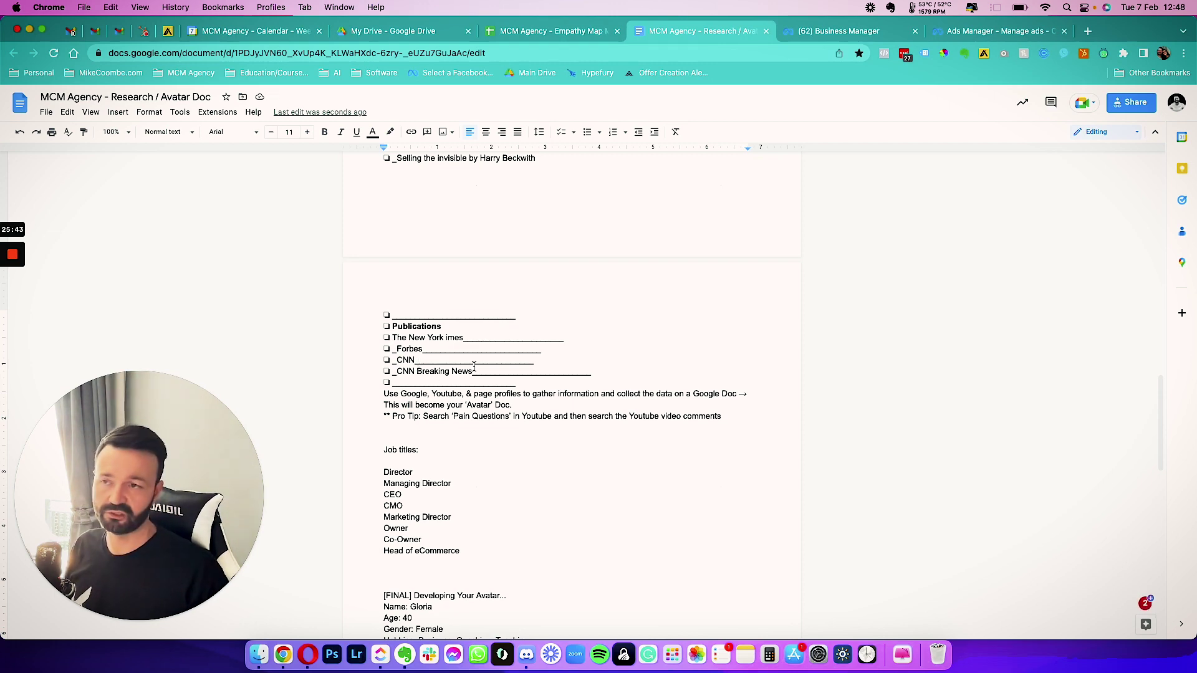
Step: Open the SparkToro website in a new browser tab and go to the account's dashboard
{"action": "left_click", "coordinate": [1087, 30]}
{"action": "type", "text": "sp"}
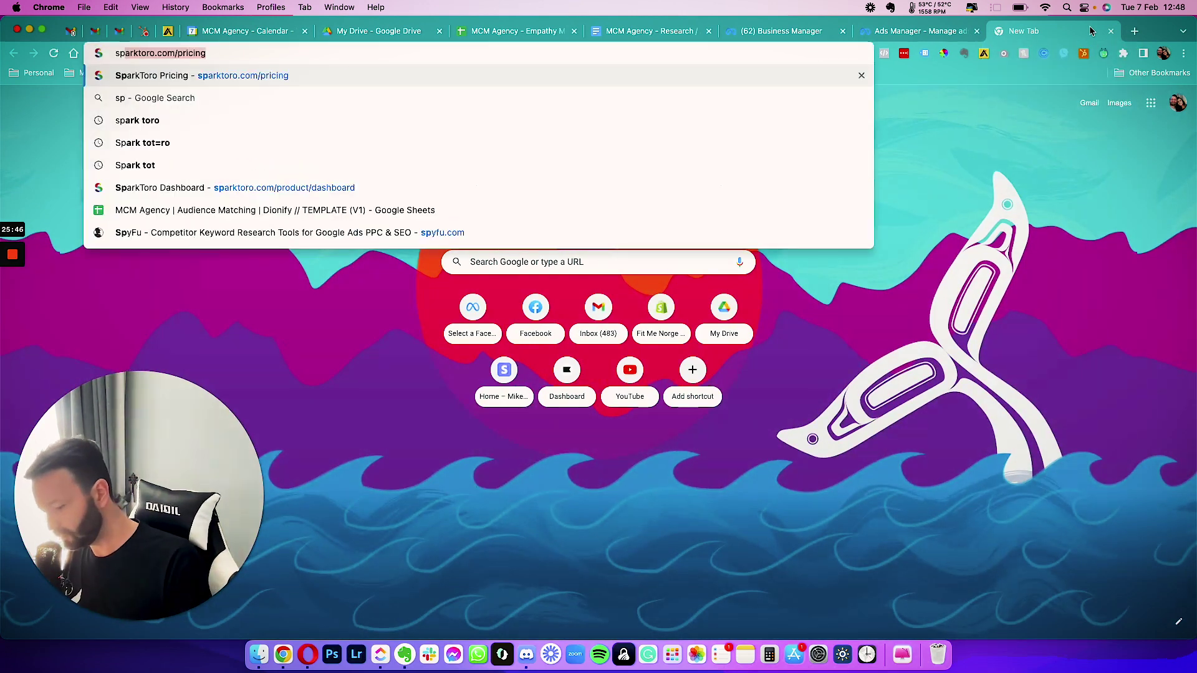
{"action": "type", "text": "arkto"}
{"action": "key", "text": "Down"}
{"action": "key", "text": "Down"}
{"action": "key", "text": "Down"}
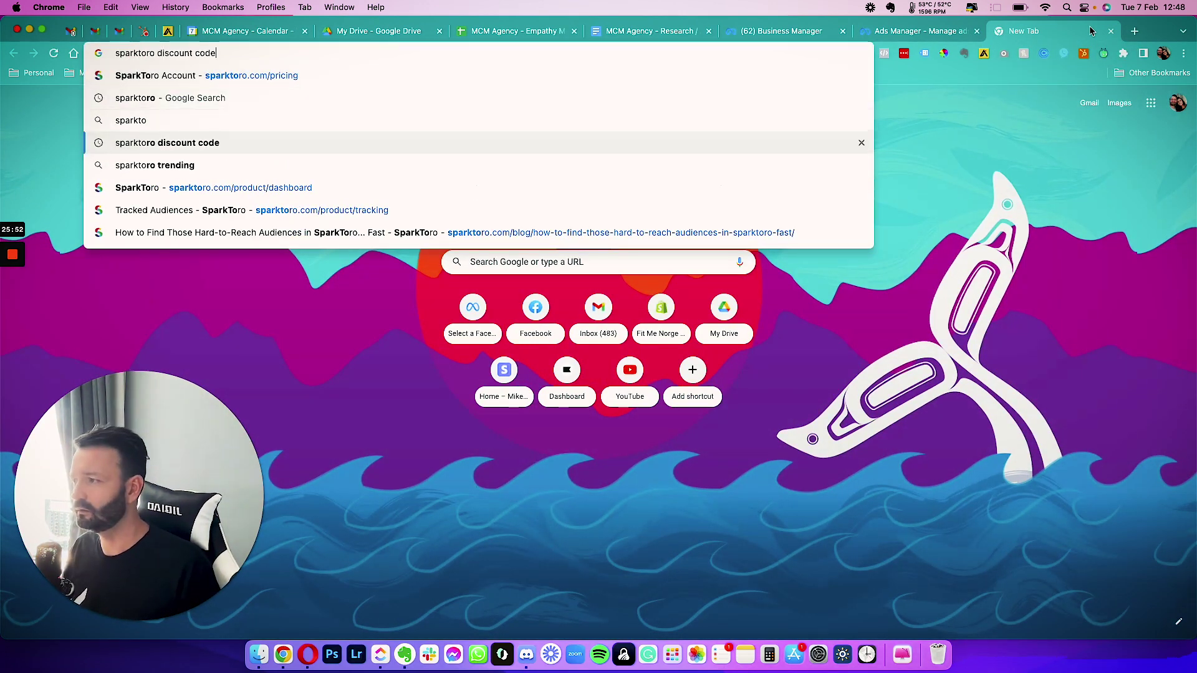
{"action": "key", "text": "Up"}
{"action": "key", "text": "Up"}
{"action": "key", "text": "Up"}
{"action": "key", "text": "Return"}
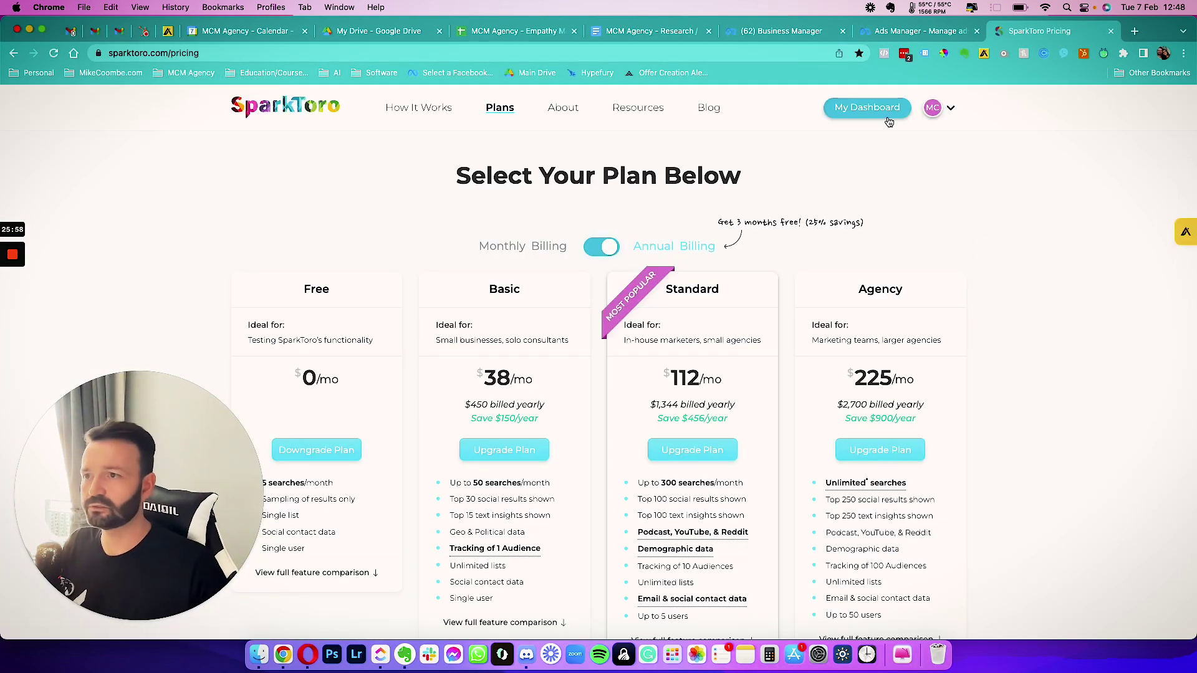
{"action": "left_click", "coordinate": [875, 114]}
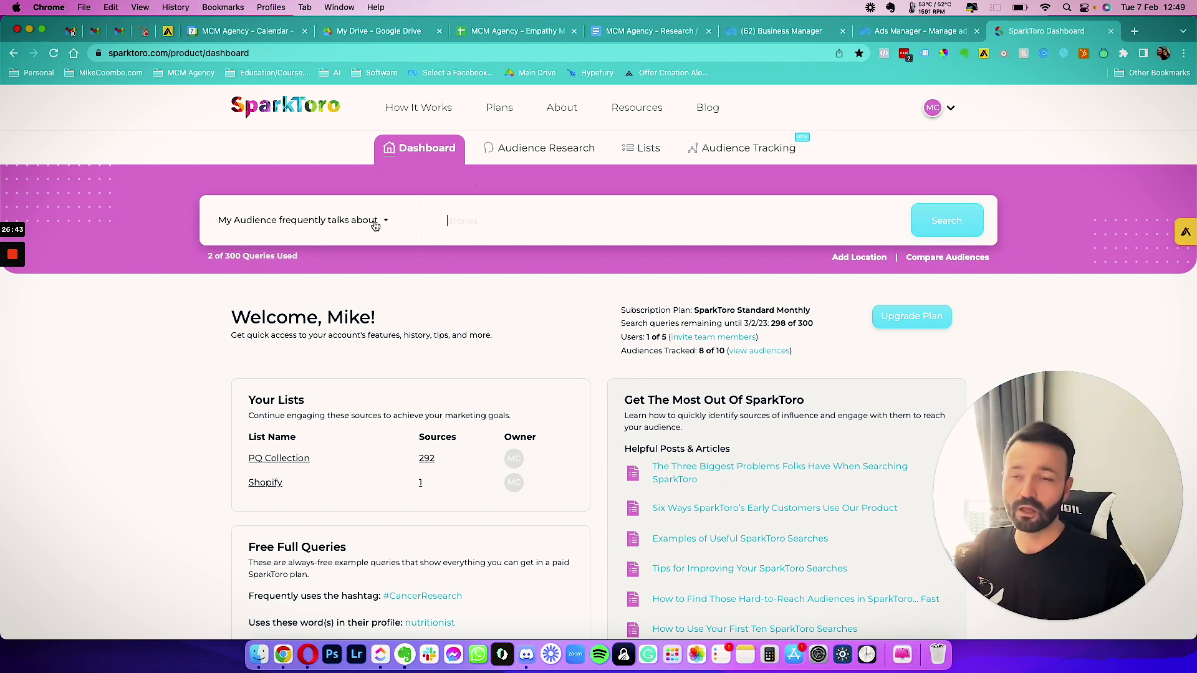
Step: Review the SparkToro dashboard, its recent search queries and the available audience search types
{"action": "double_click", "coordinate": [299, 314]}
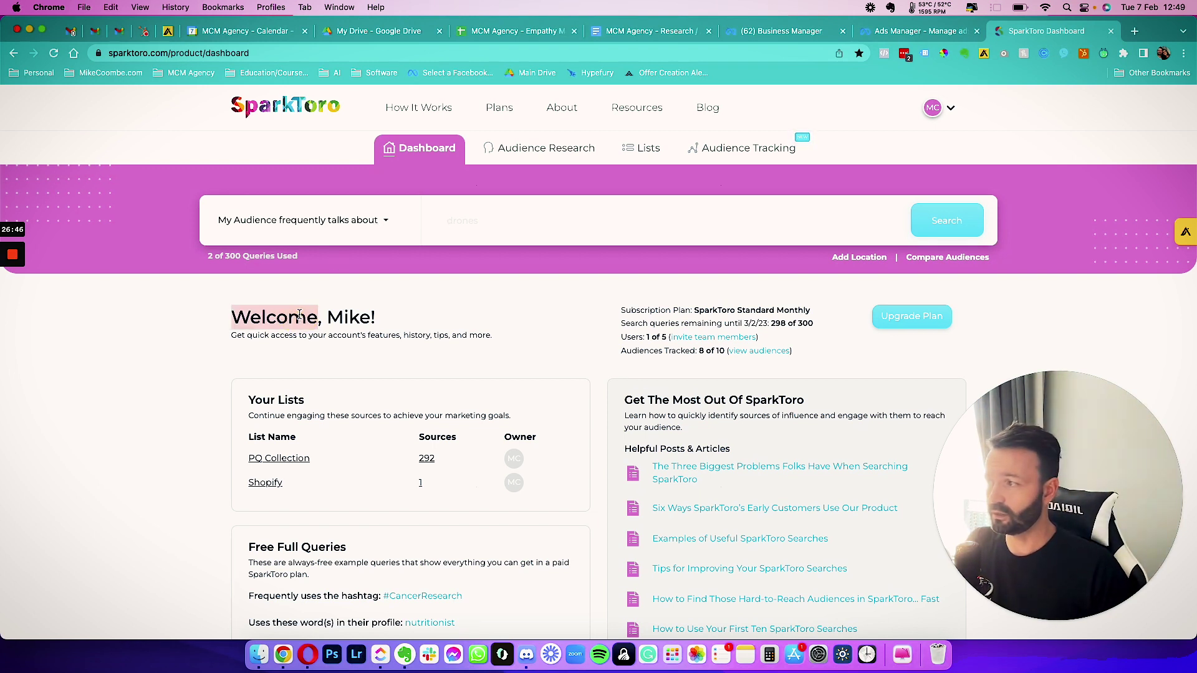
{"action": "left_click", "coordinate": [309, 314]}
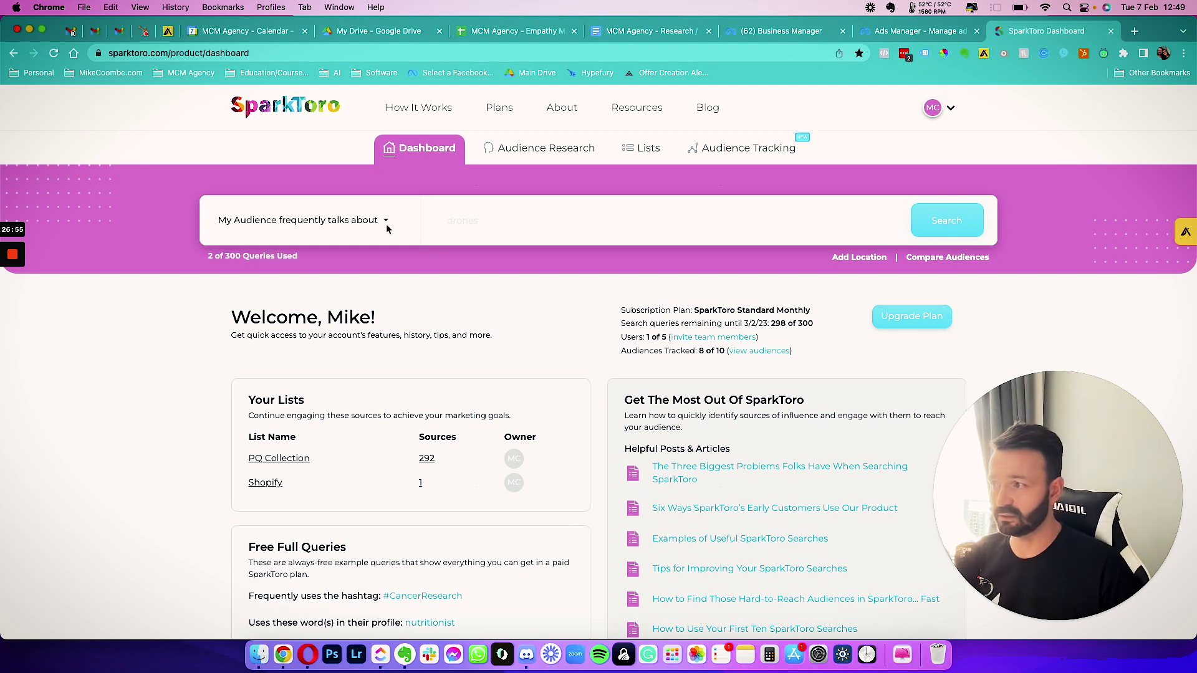
{"action": "scroll", "coordinate": [419, 318], "scroll_direction": "down", "scroll_amount": 8}
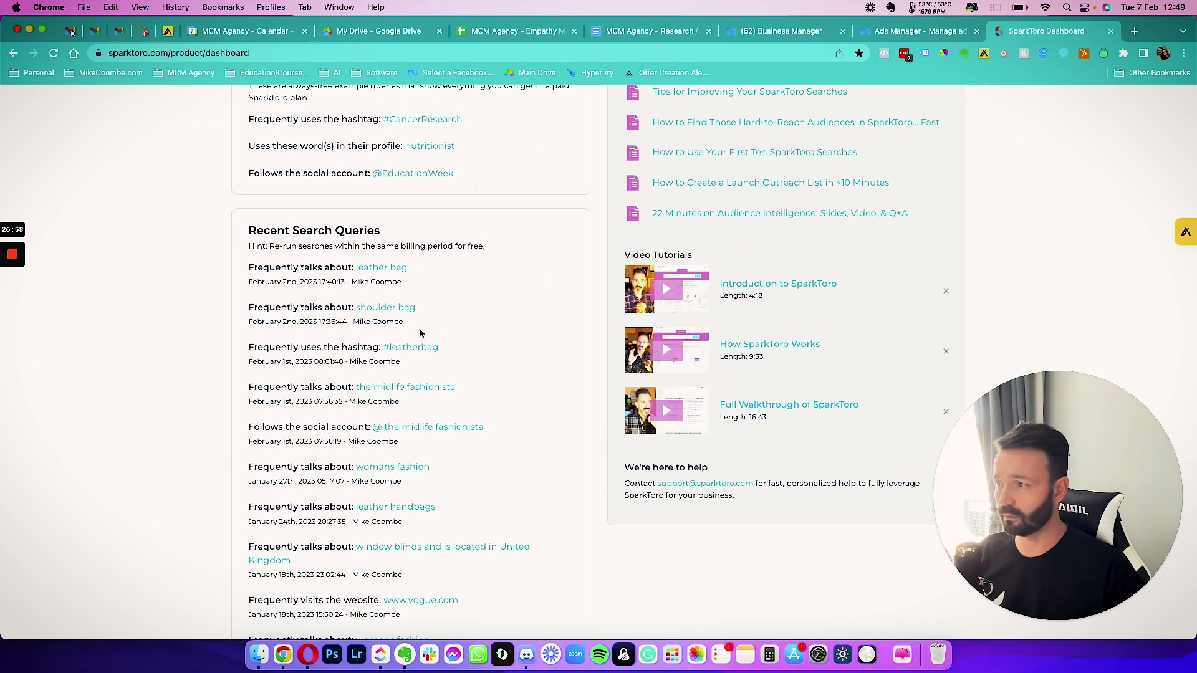
{"action": "scroll", "coordinate": [414, 308], "scroll_direction": "up", "scroll_amount": 8}
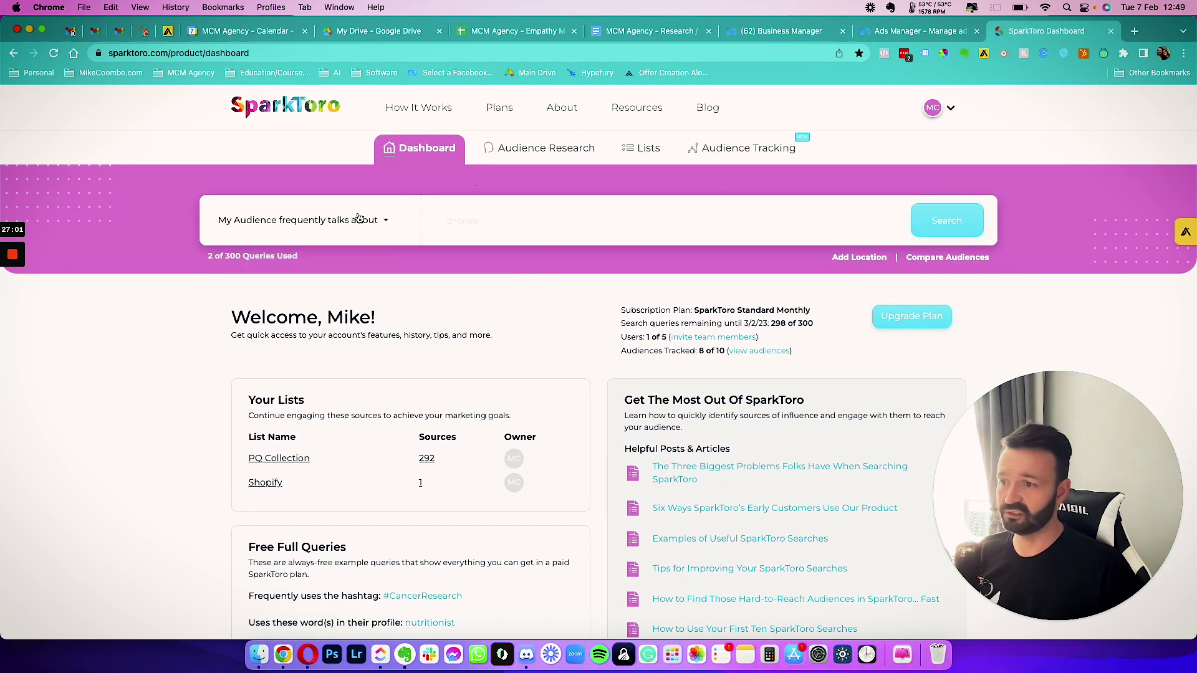
{"action": "left_click", "coordinate": [359, 218]}
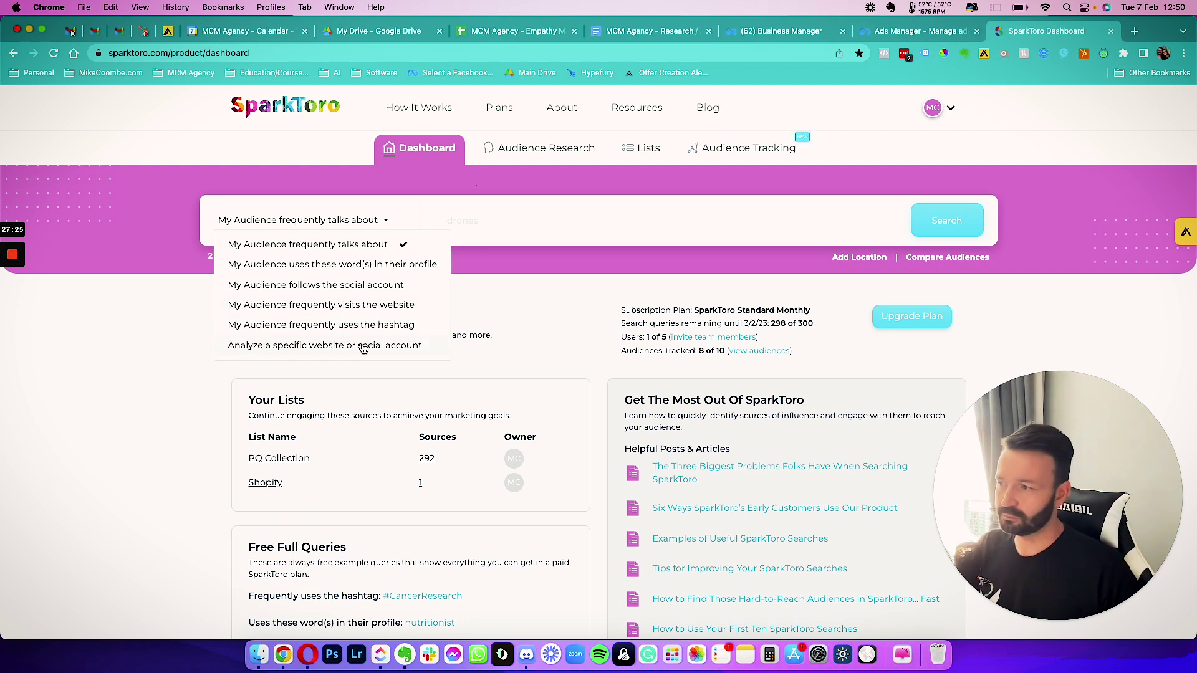
{"action": "left_click", "coordinate": [512, 305]}
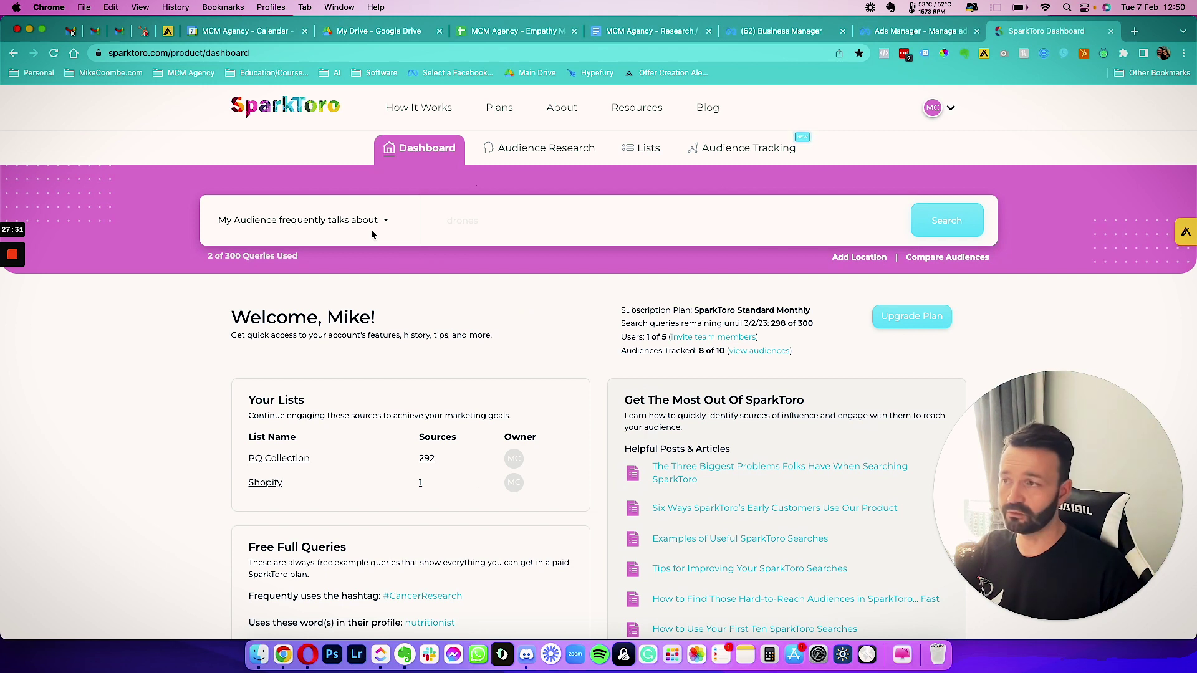
Step: Search for the audience that frequently talks about Hemonx
{"action": "left_click", "coordinate": [496, 213]}
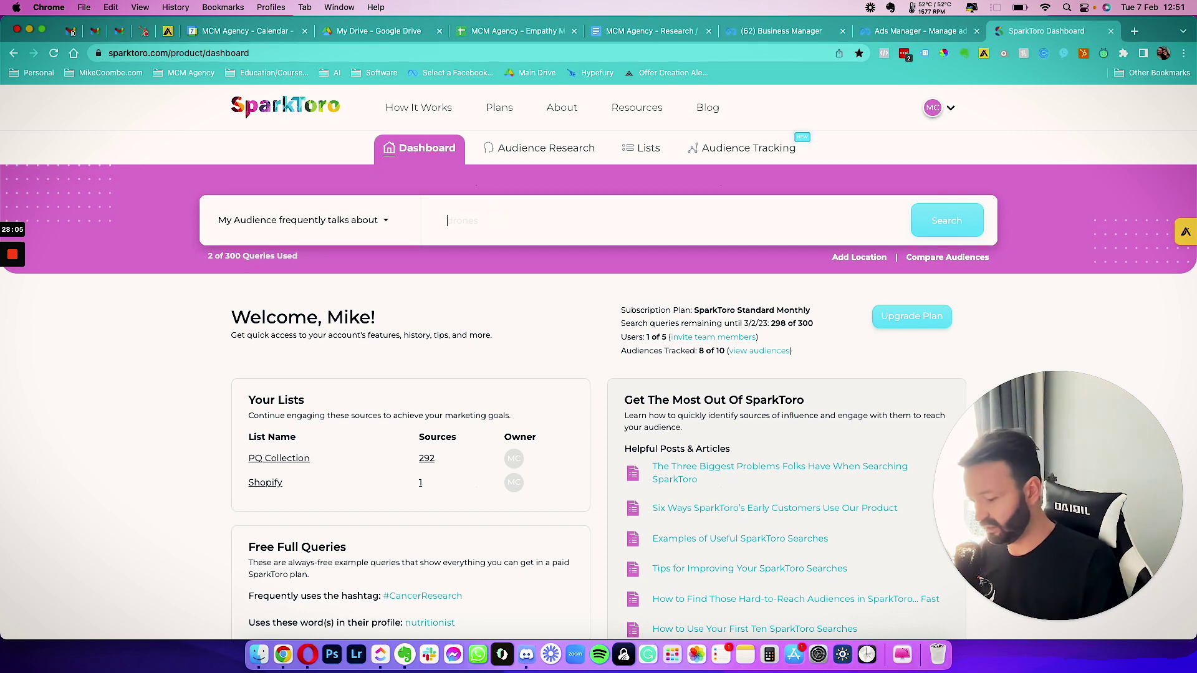
{"action": "type", "text": "HemonX"}
{"action": "key", "text": "BackSpace"}
{"action": "type", "text": "x"}
{"action": "key", "text": "Return"}
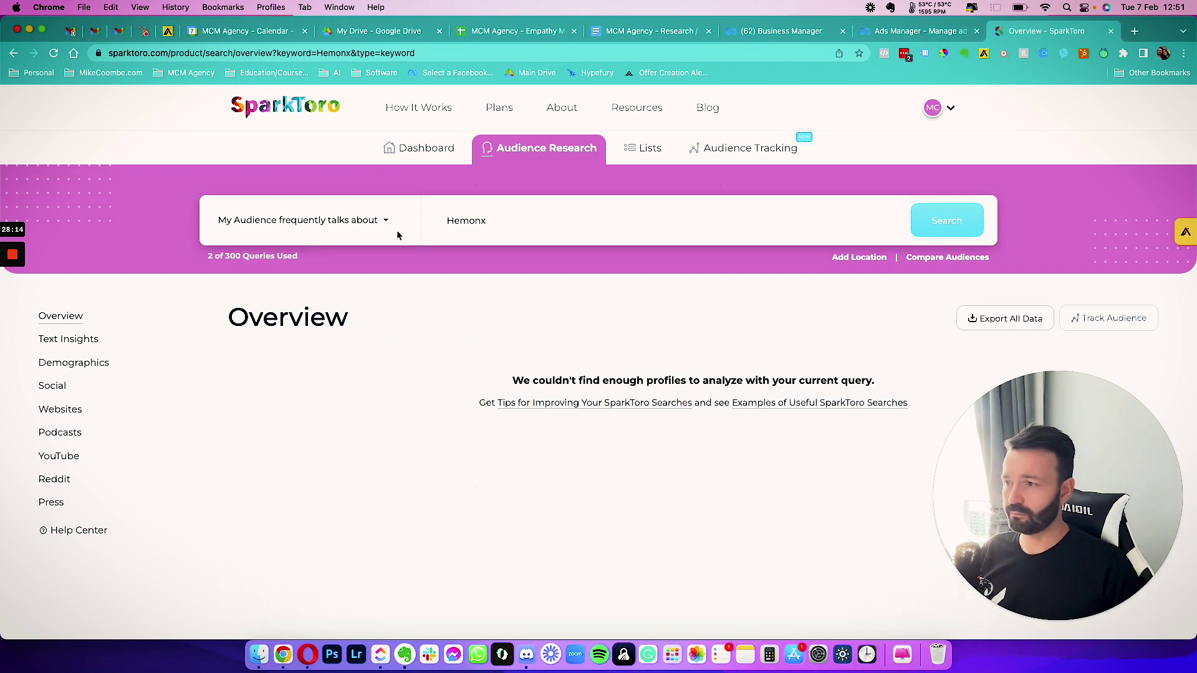
Step: Replace the search term with vayner media and search for the audience that frequently talks about it
{"action": "double_click", "coordinate": [464, 222]}
{"action": "key", "text": "BackSpace"}
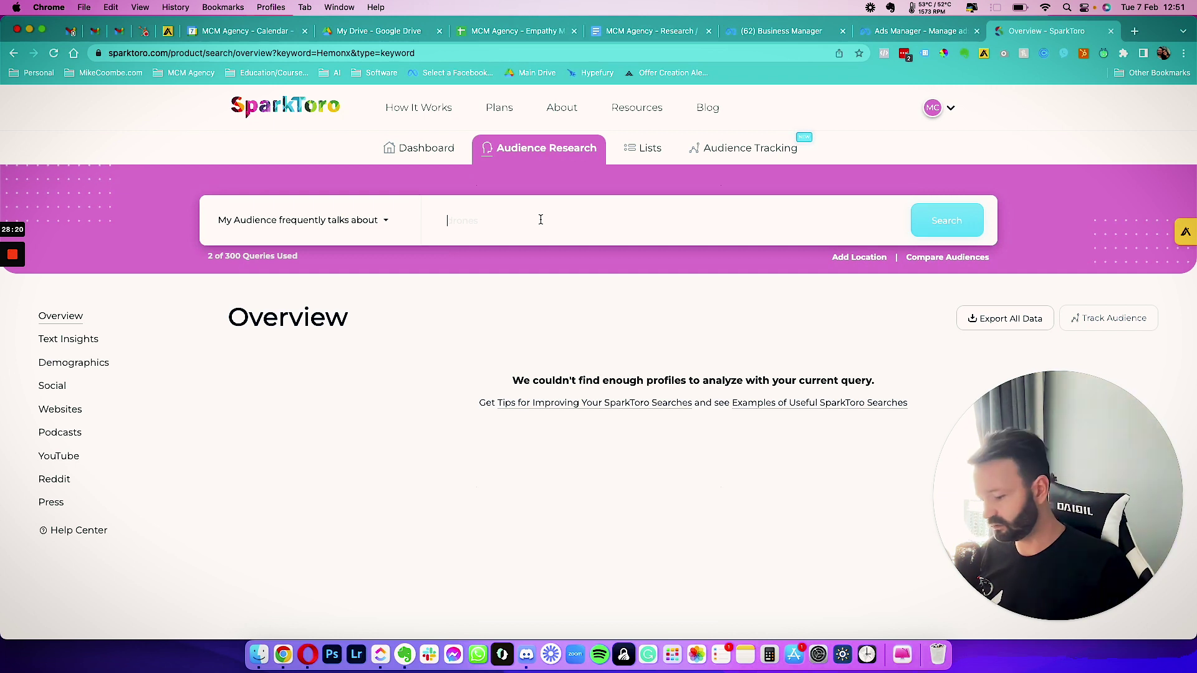
{"action": "type", "text": "vayner media"}
{"action": "key", "text": "Return"}
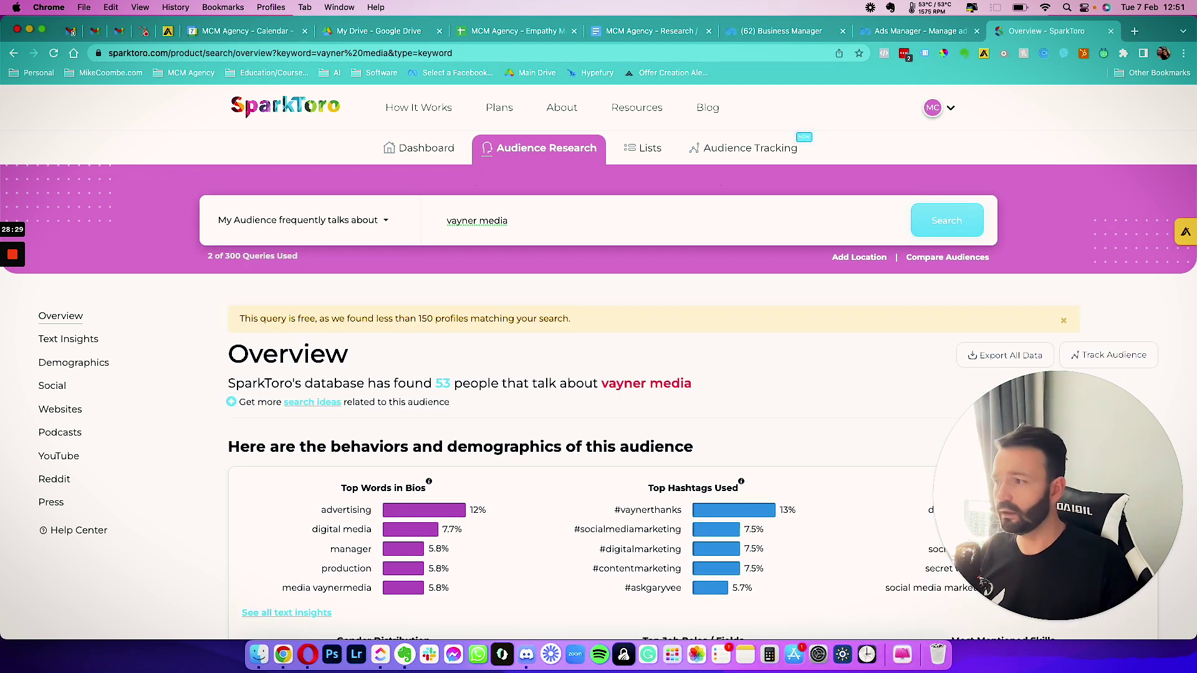
Step: Review the vayner media overview, including bio words, hashtags, phrases, followed social accounts and visited websites
{"action": "scroll", "coordinate": [518, 338], "scroll_direction": "down", "scroll_amount": 3}
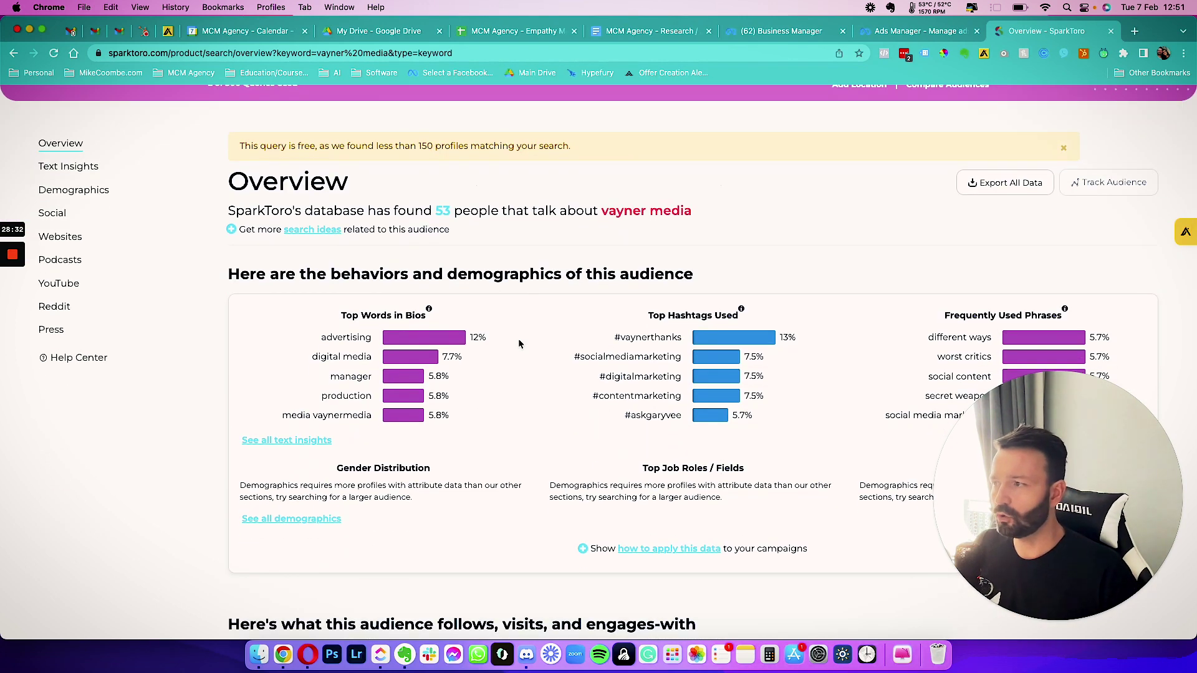
{"action": "scroll", "coordinate": [518, 339], "scroll_direction": "down", "scroll_amount": 1}
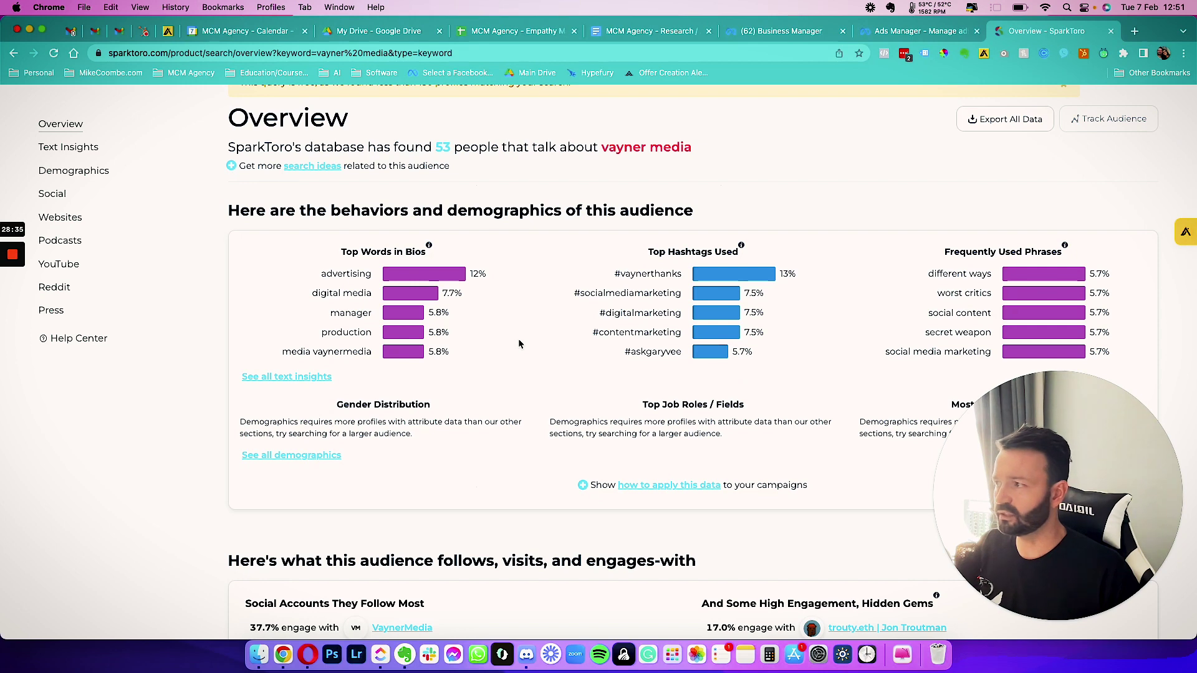
{"action": "scroll", "coordinate": [518, 339], "scroll_direction": "down", "scroll_amount": 4}
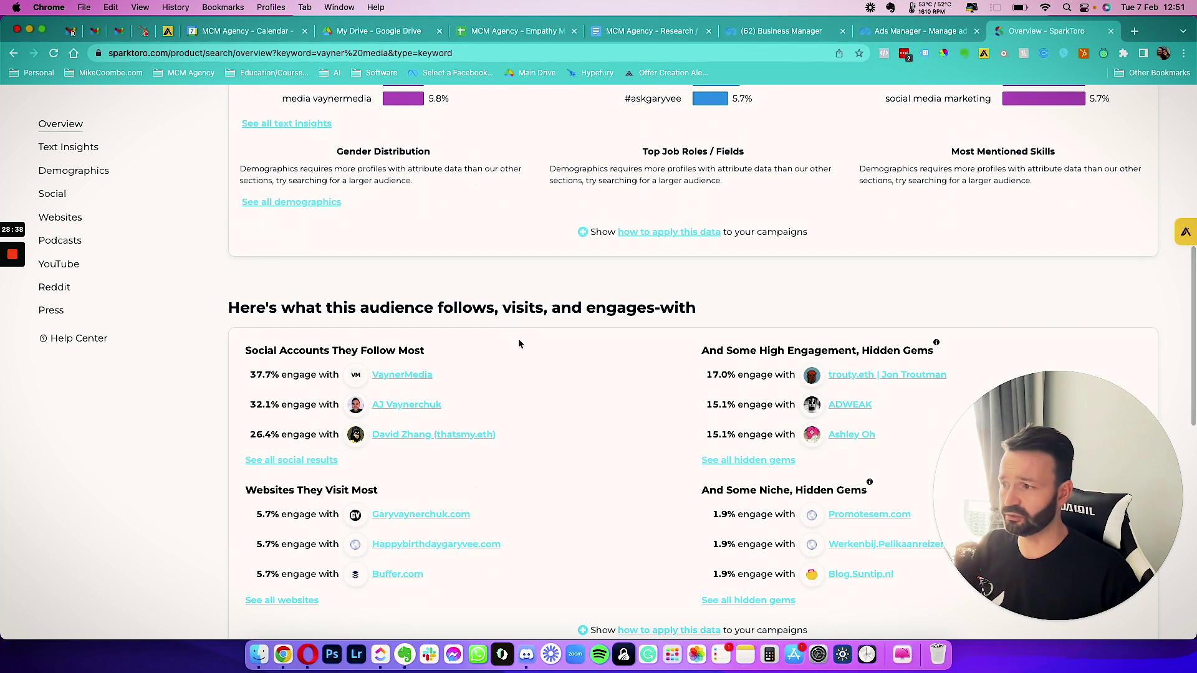
{"action": "scroll", "coordinate": [518, 338], "scroll_direction": "up", "scroll_amount": 15}
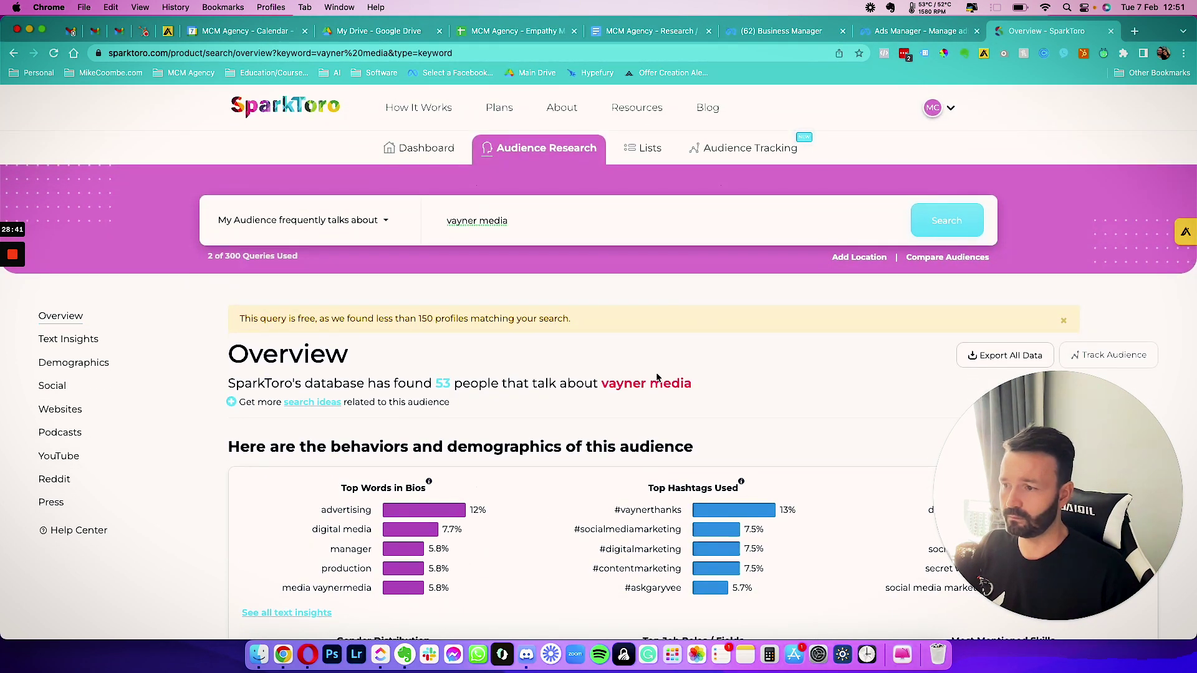
{"action": "left_click", "coordinate": [609, 382]}
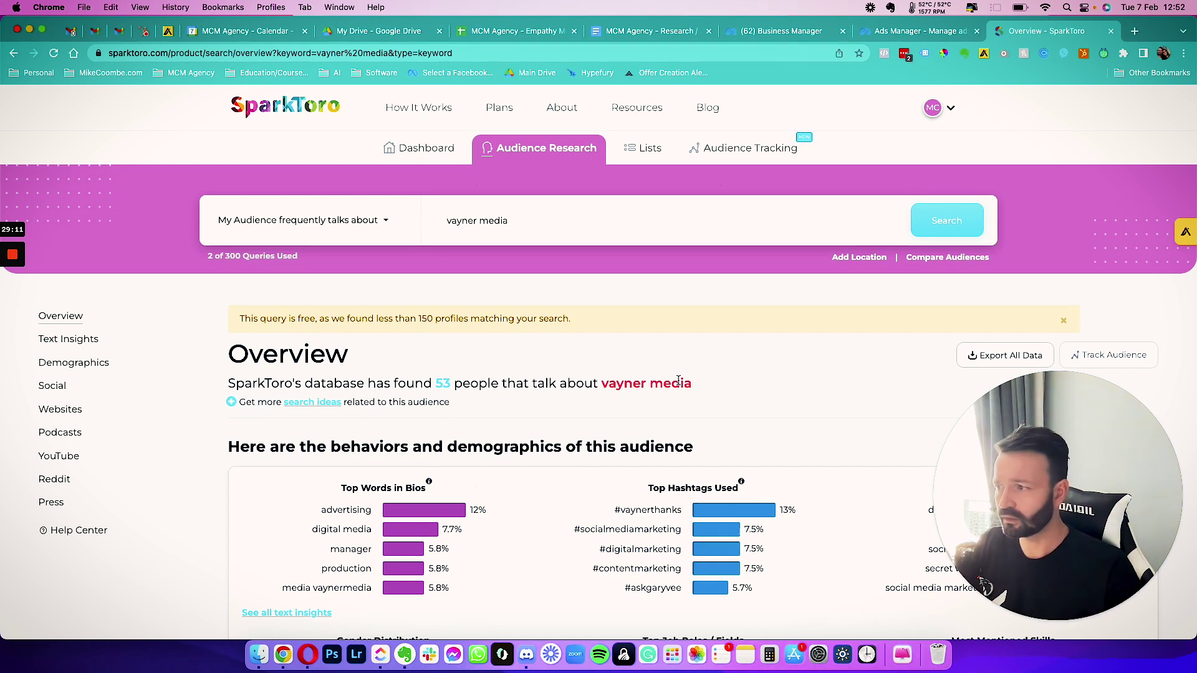
Step: Check which audience search types are available for the vayner media query, keeping the current type
{"action": "left_click", "coordinate": [359, 225]}
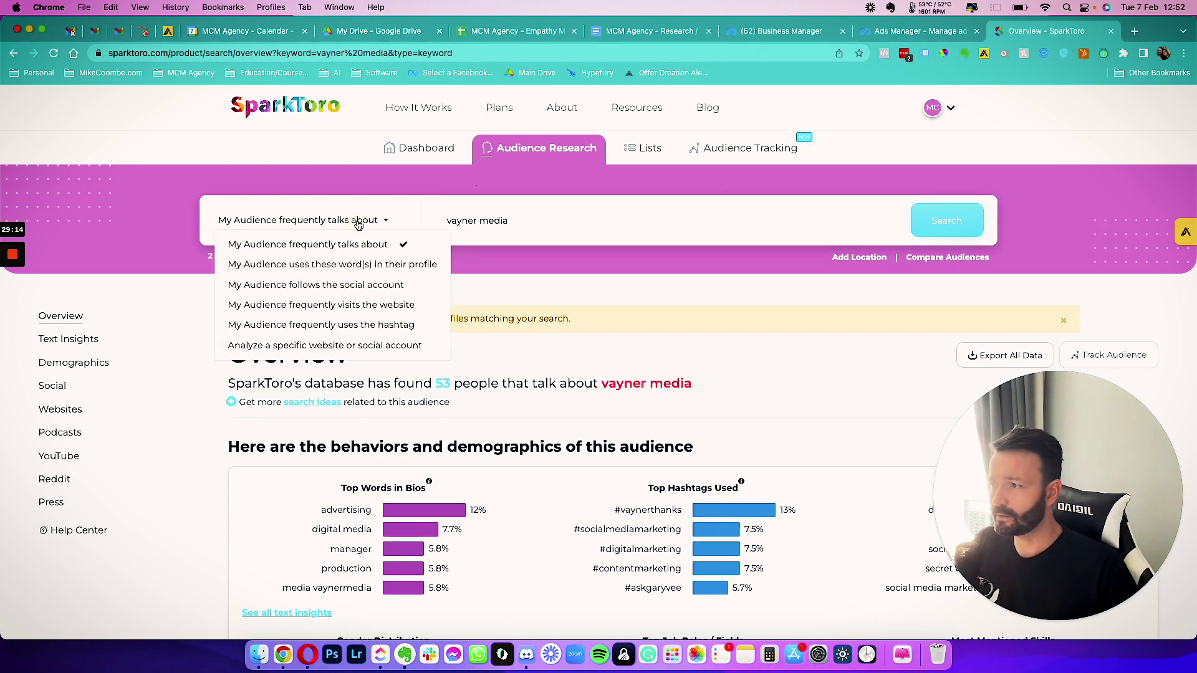
{"action": "left_click", "coordinate": [513, 281]}
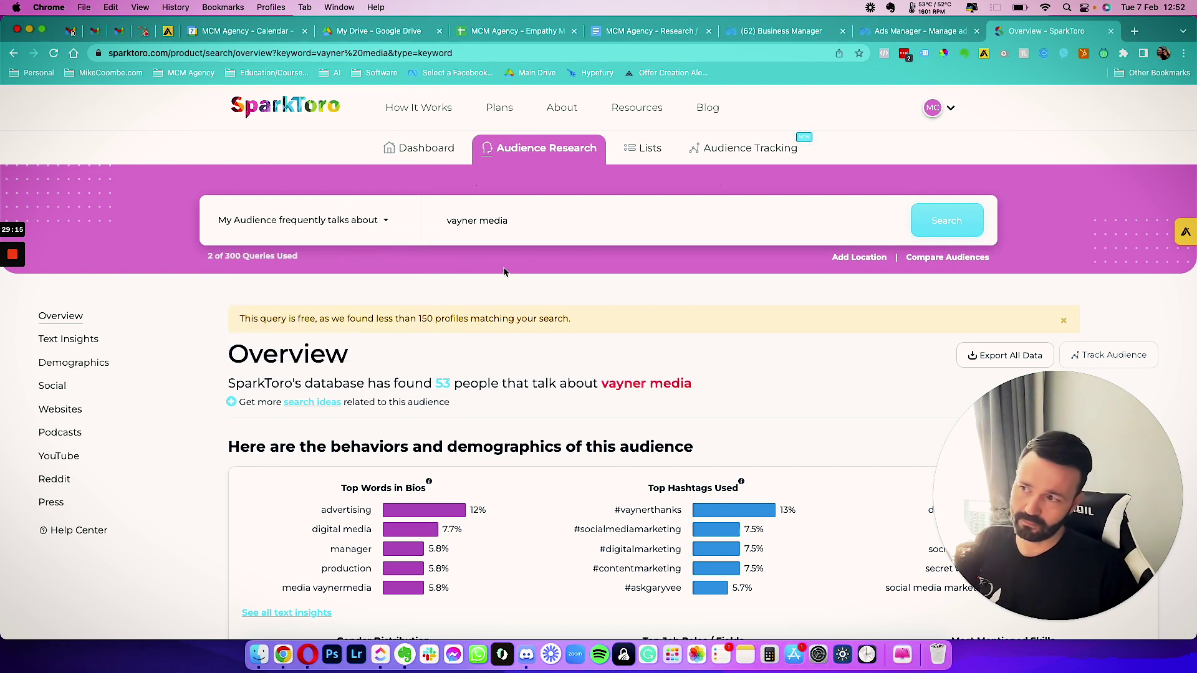
{"action": "double_click", "coordinate": [493, 229]}
{"action": "key", "text": "Right"}
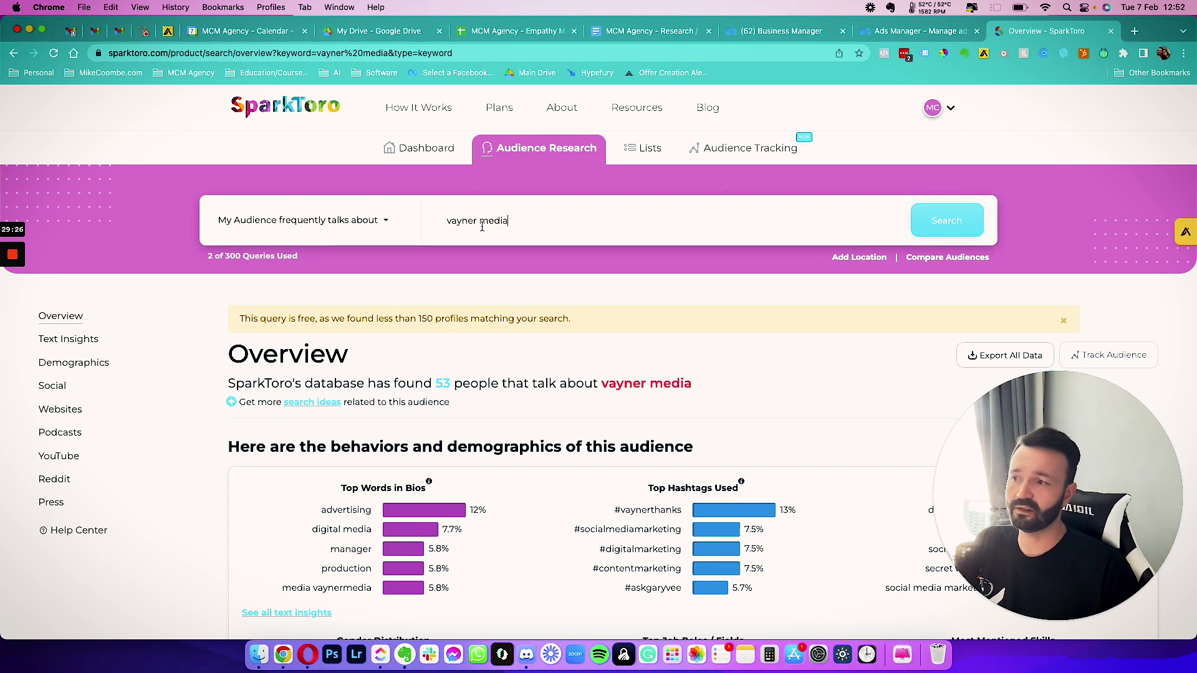
{"action": "left_click", "coordinate": [374, 222]}
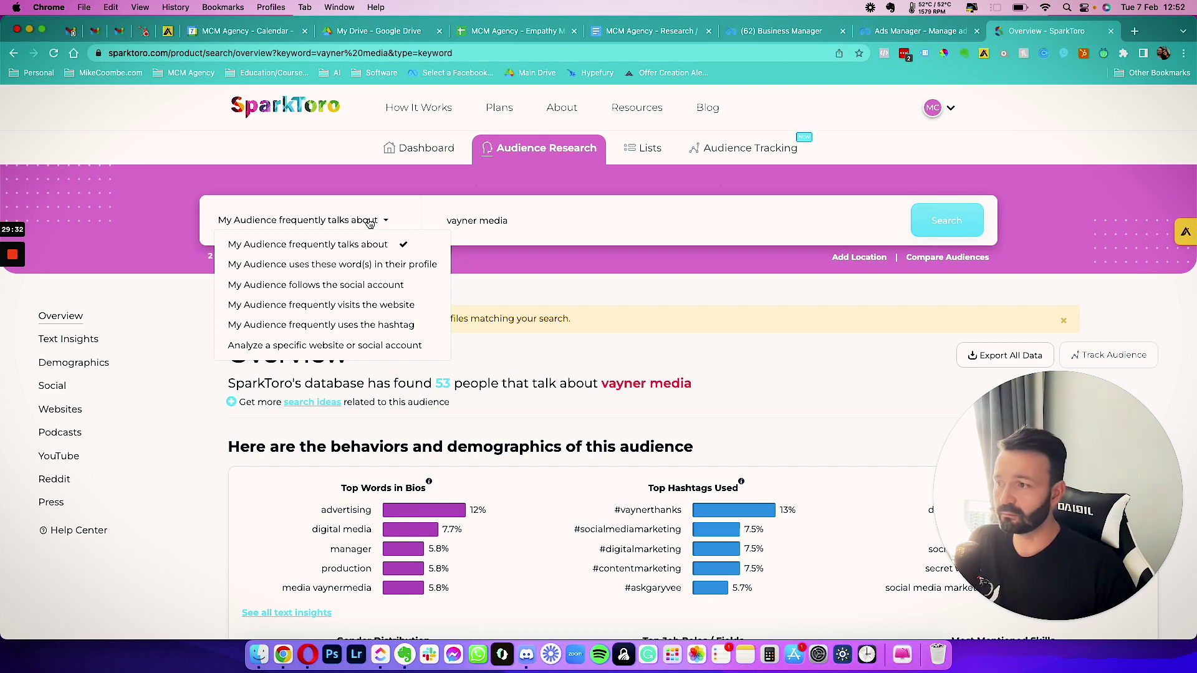
{"action": "left_click", "coordinate": [523, 267]}
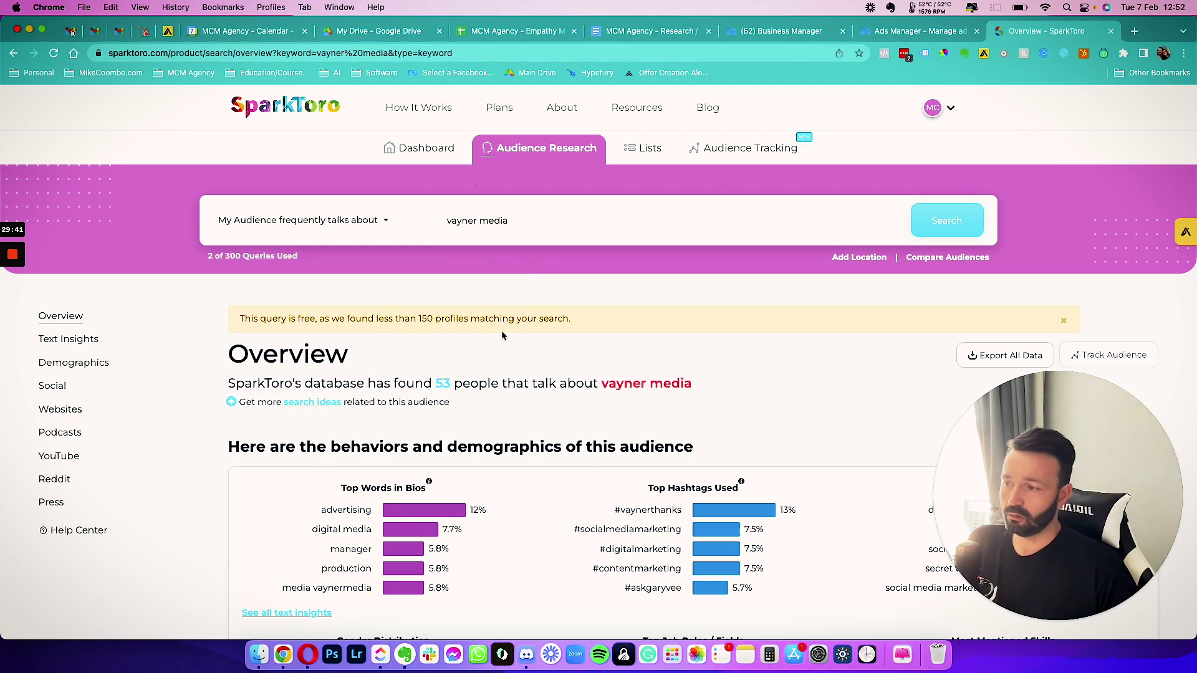
Step: Look over the behaviors and demographics summary and open the Demographics section for the vayner media audience
{"action": "scroll", "coordinate": [502, 335], "scroll_direction": "down", "scroll_amount": 3}
{"action": "scroll", "coordinate": [503, 336], "scroll_direction": "down", "scroll_amount": 2}
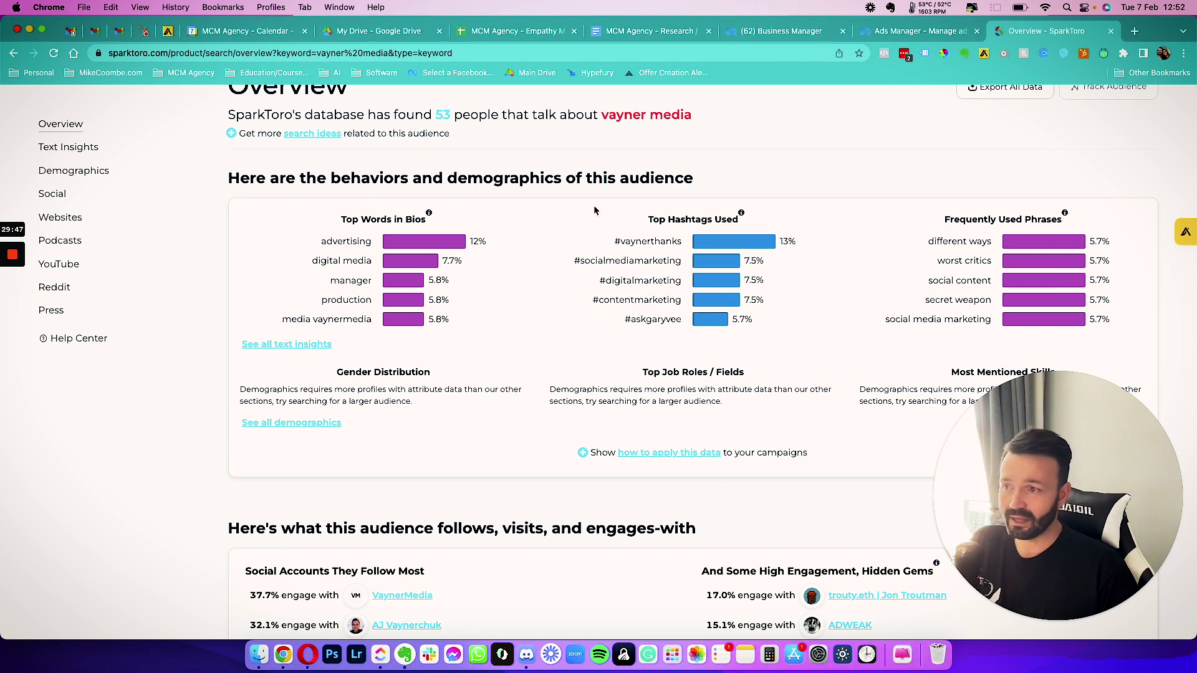
{"action": "left_click", "coordinate": [73, 171]}
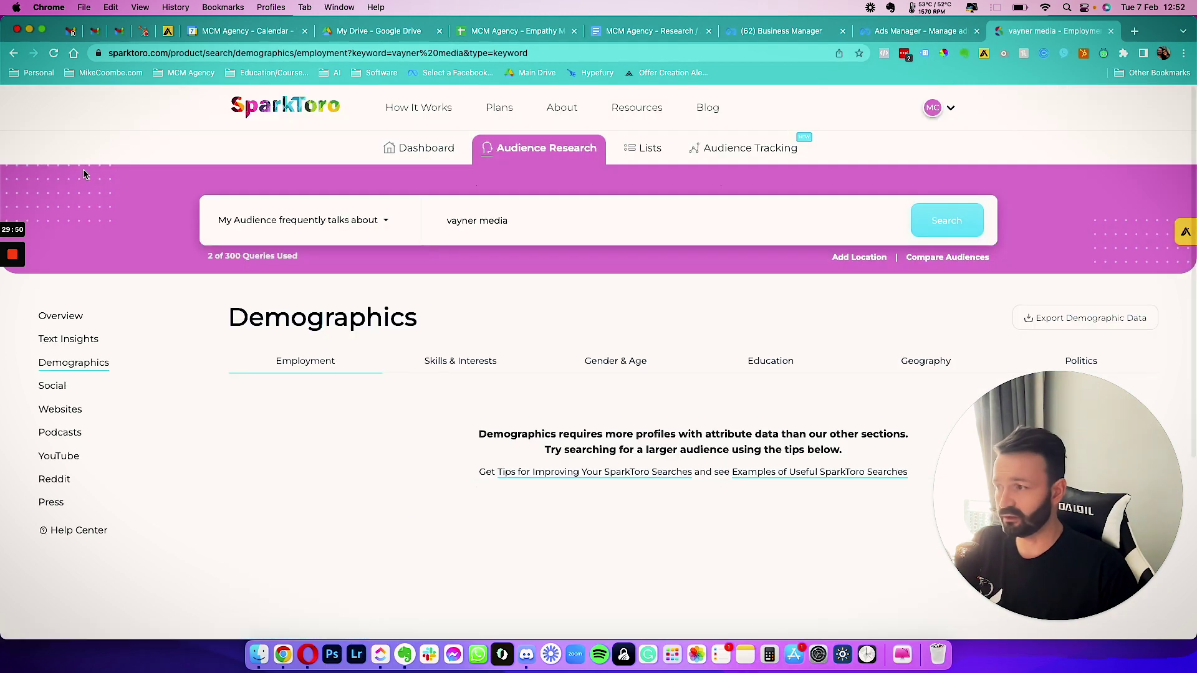
Step: Open the text insights for the vayner media audience and review the words used in their bios
{"action": "left_click", "coordinate": [68, 338]}
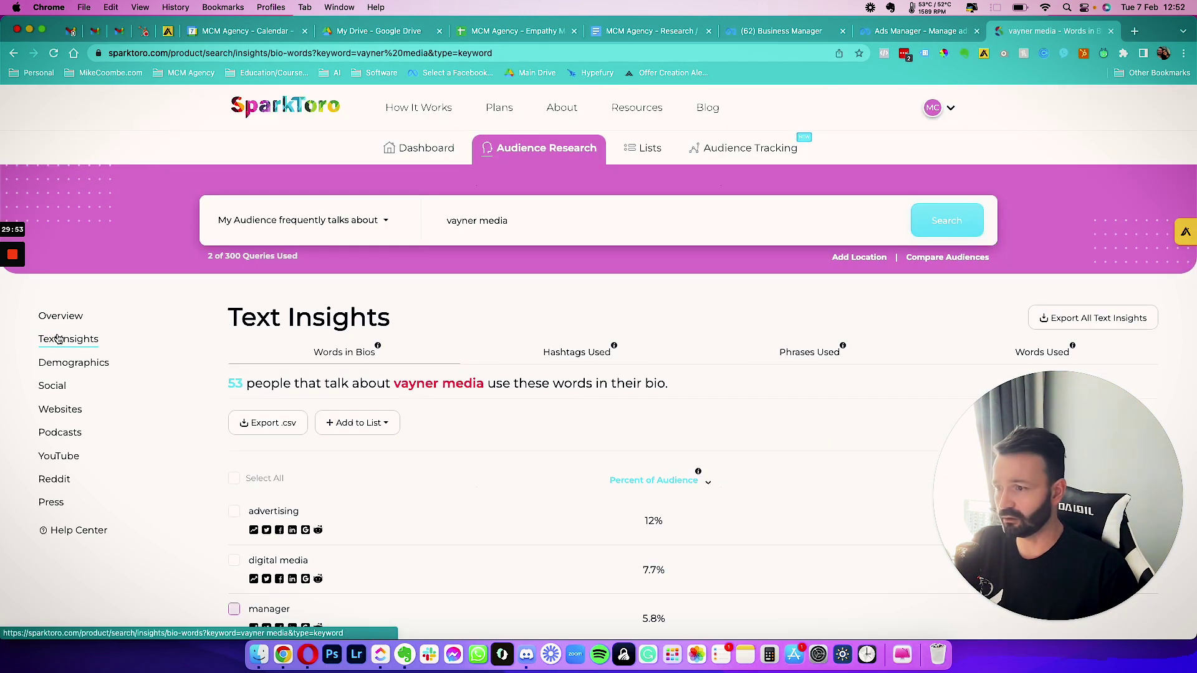
{"action": "scroll", "coordinate": [222, 410], "scroll_direction": "down", "scroll_amount": 3}
{"action": "scroll", "coordinate": [517, 392], "scroll_direction": "down", "scroll_amount": 3}
{"action": "scroll", "coordinate": [521, 403], "scroll_direction": "up", "scroll_amount": 2}
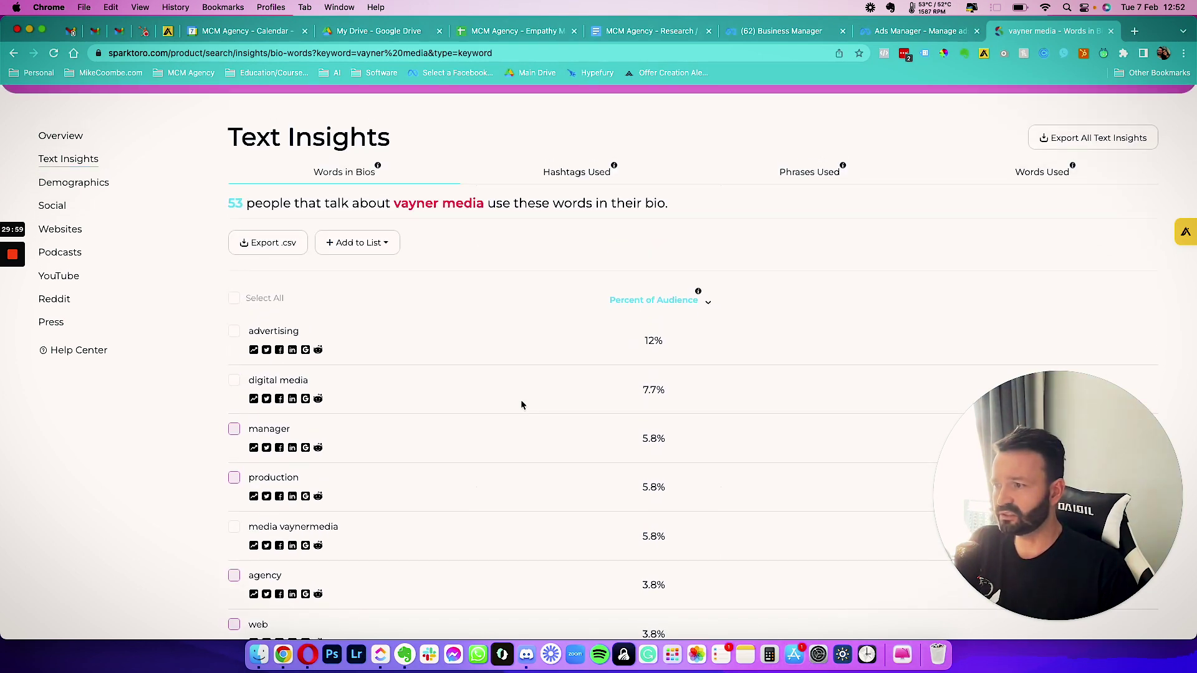
{"action": "scroll", "coordinate": [521, 398], "scroll_direction": "down", "scroll_amount": 3}
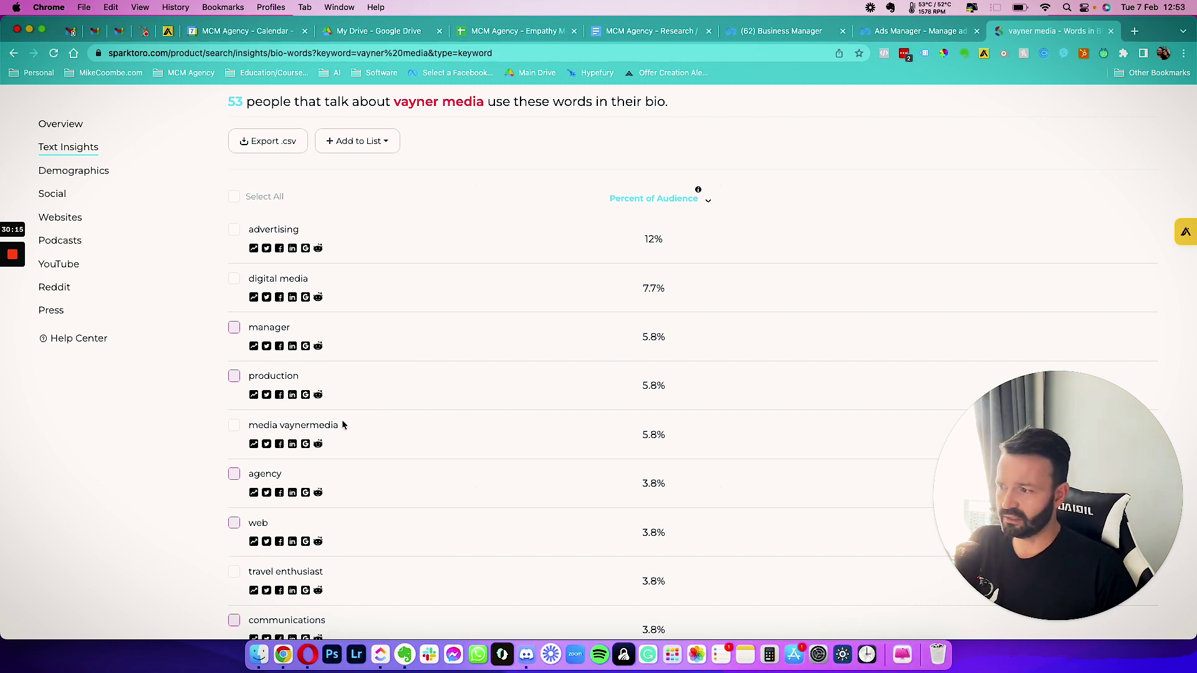
Step: Look through the hashtags and phrases the vayner media audience uses in posts and comments
{"action": "scroll", "coordinate": [428, 561], "scroll_direction": "up", "scroll_amount": 5}
{"action": "left_click", "coordinate": [559, 352]}
{"action": "left_click", "coordinate": [791, 350]}
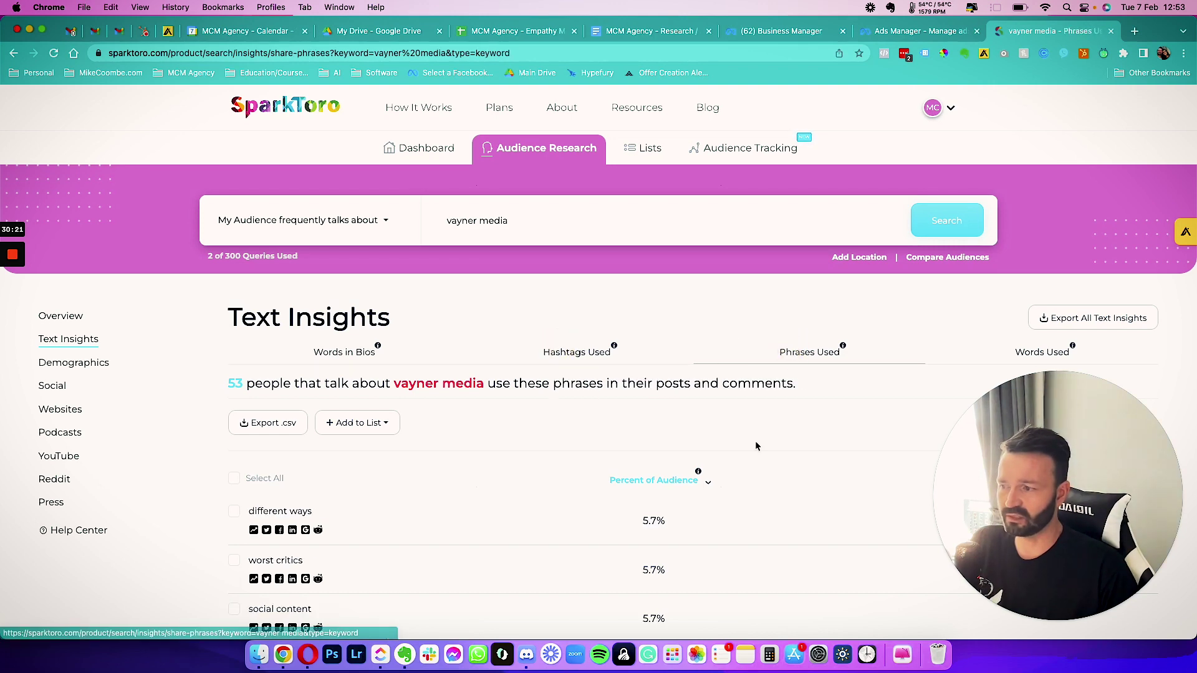
{"action": "scroll", "coordinate": [592, 467], "scroll_direction": "down", "scroll_amount": 4}
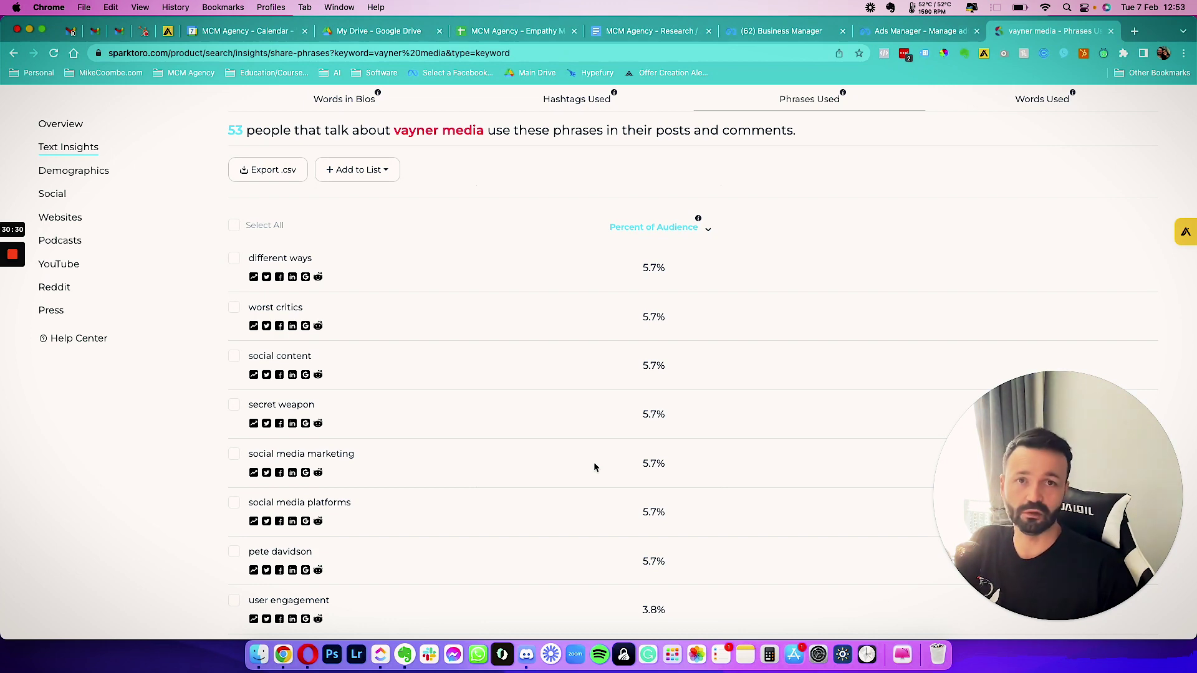
{"action": "scroll", "coordinate": [594, 466], "scroll_direction": "up", "scroll_amount": 4}
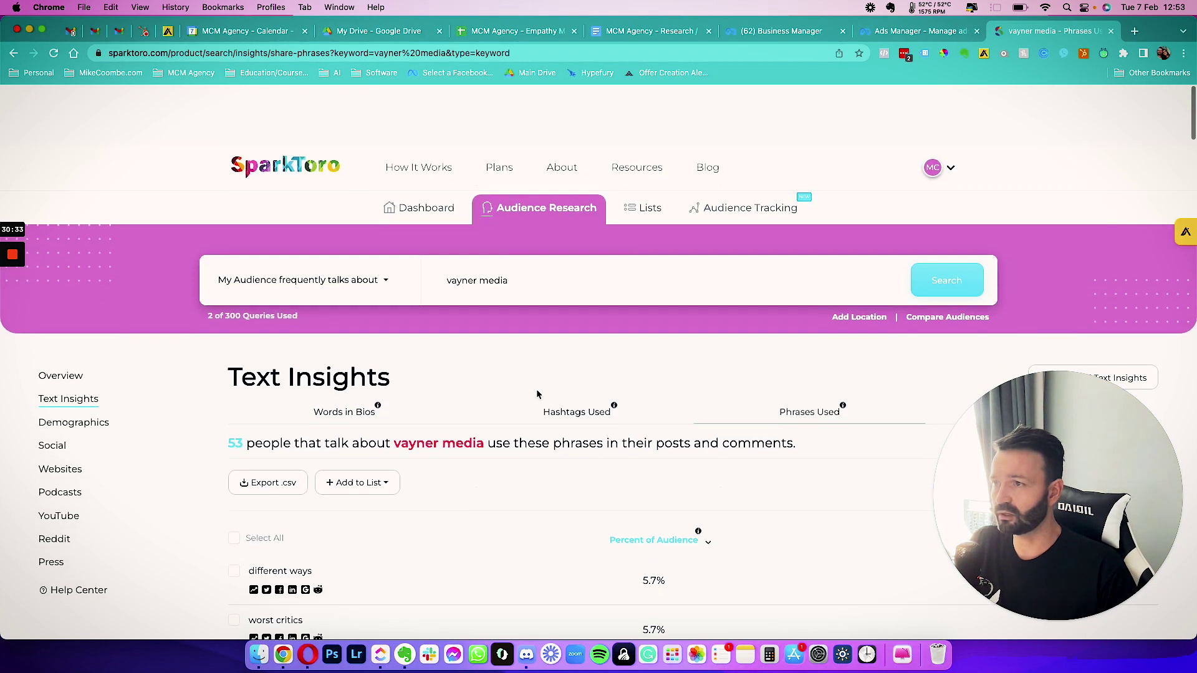
Step: Keep the frequently-talks-about audience type, replace the search term with gymshark and run the search
{"action": "left_click", "coordinate": [343, 226]}
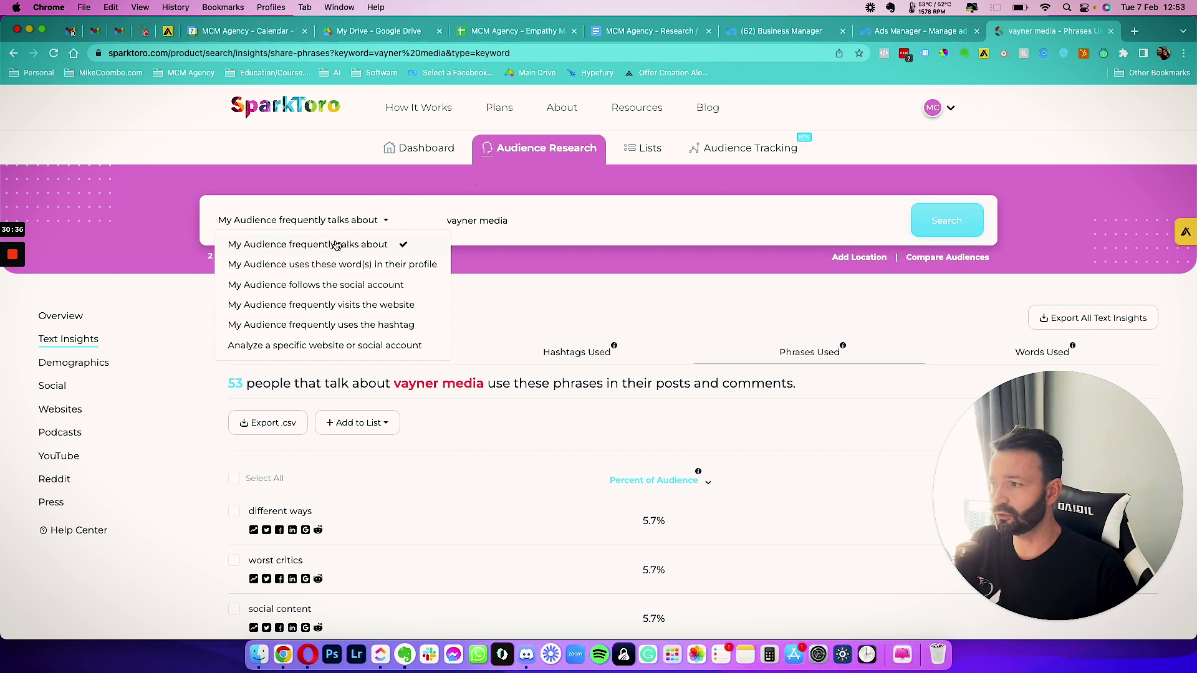
{"action": "left_click", "coordinate": [336, 246]}
{"action": "triple_click", "coordinate": [533, 215]}
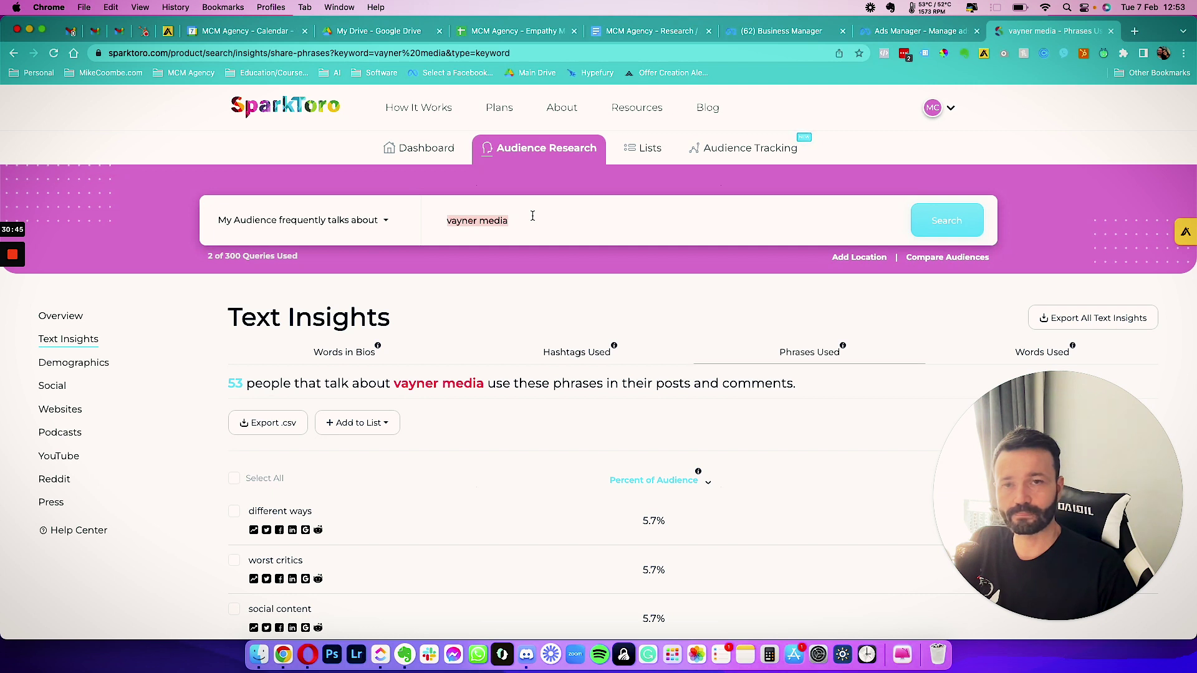
{"action": "type", "text": "gymshark"}
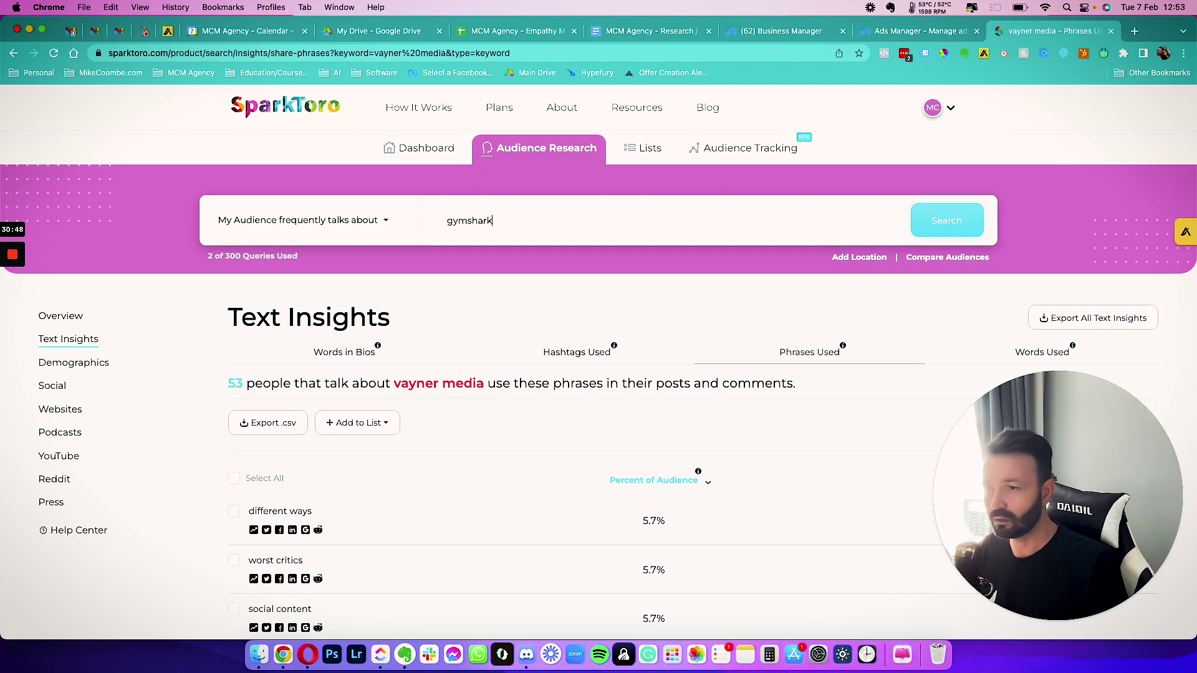
{"action": "key", "text": "Return"}
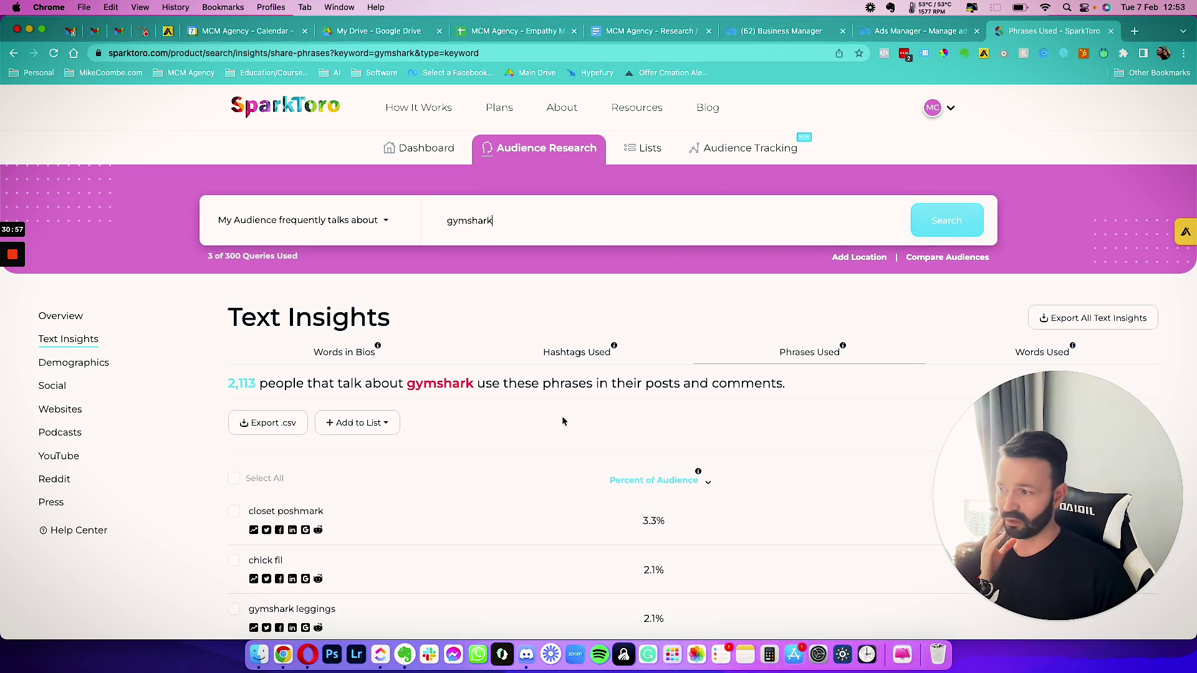
Step: Open the Social section for the gymshark audience and examine the most followed accounts and their audience percentages
{"action": "scroll", "coordinate": [523, 418], "scroll_direction": "down", "scroll_amount": 3}
{"action": "left_click", "coordinate": [56, 221]}
{"action": "scroll", "coordinate": [465, 518], "scroll_direction": "down", "scroll_amount": 2}
{"action": "scroll", "coordinate": [466, 522], "scroll_direction": "down", "scroll_amount": 3}
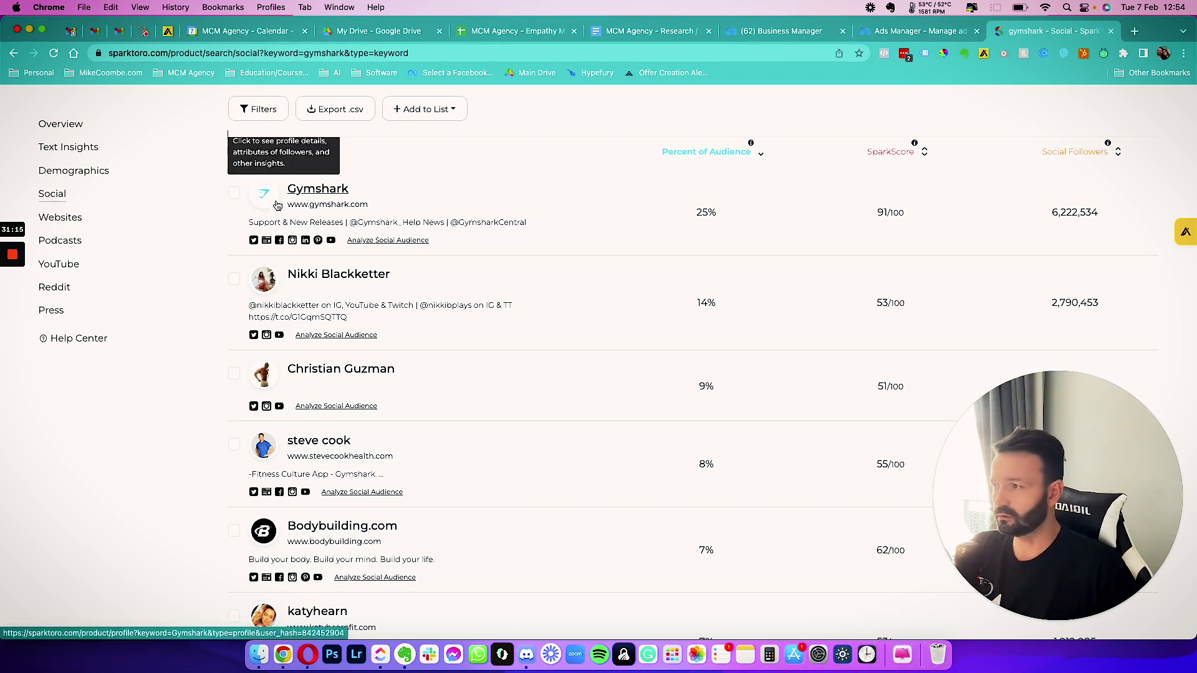
{"action": "scroll", "coordinate": [679, 283], "scroll_direction": "down", "scroll_amount": 1}
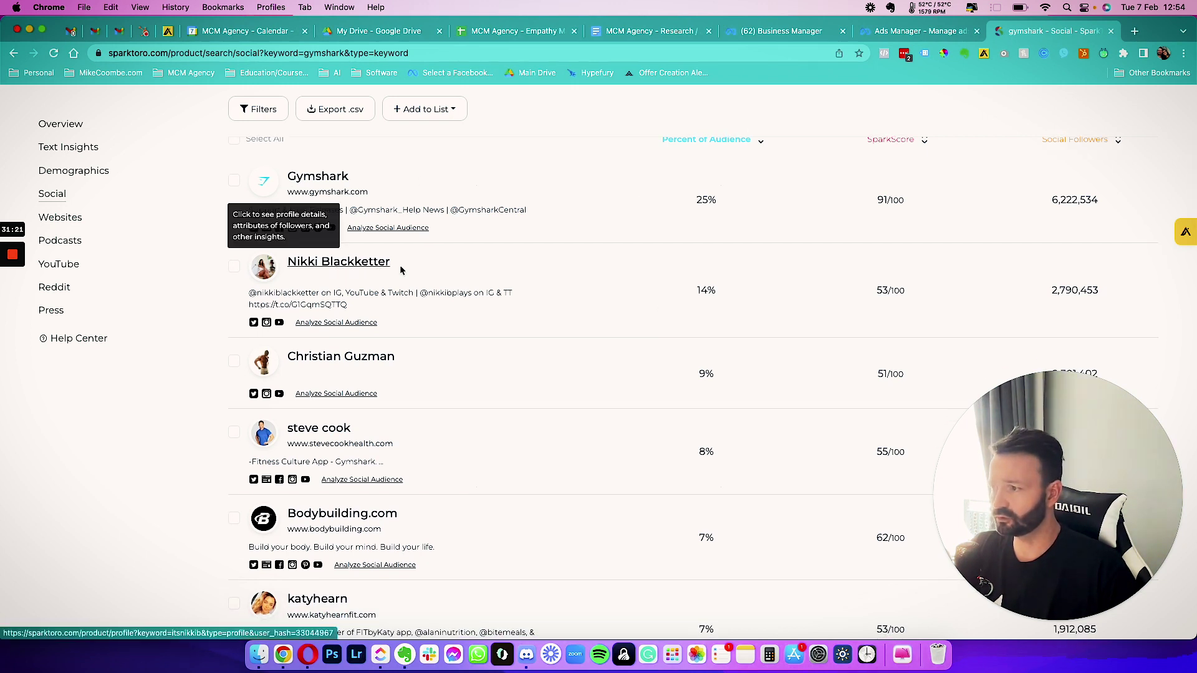
{"action": "scroll", "coordinate": [529, 379], "scroll_direction": "down", "scroll_amount": 3}
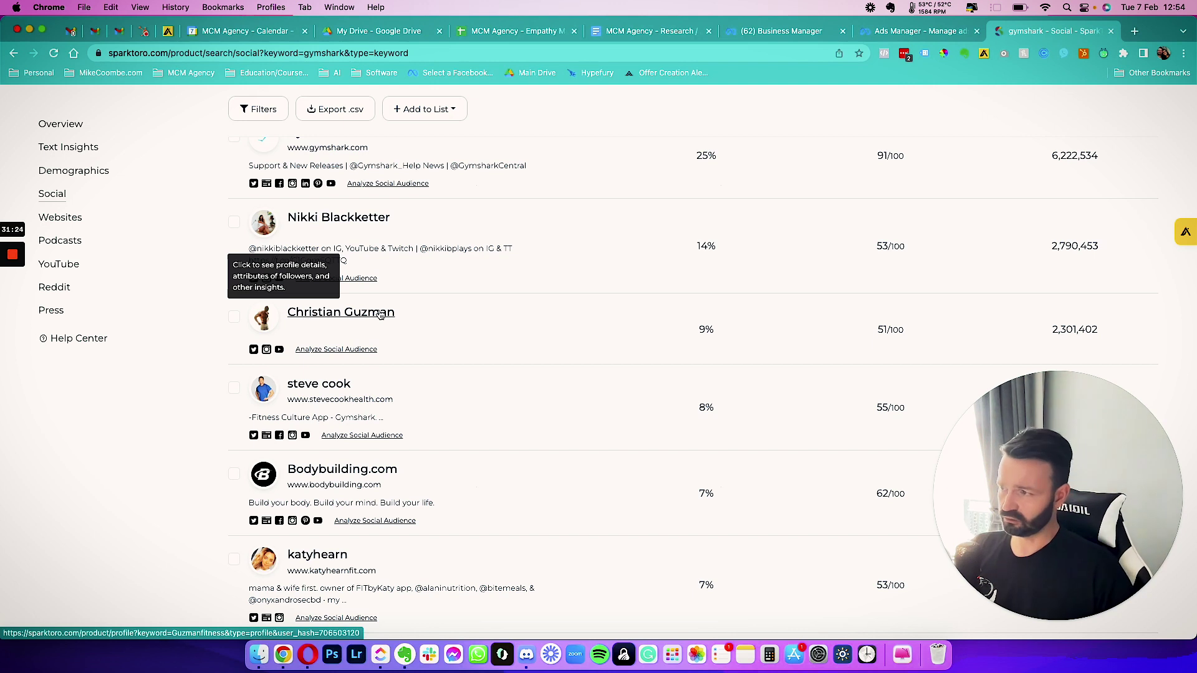
{"action": "scroll", "coordinate": [486, 372], "scroll_direction": "down", "scroll_amount": 5}
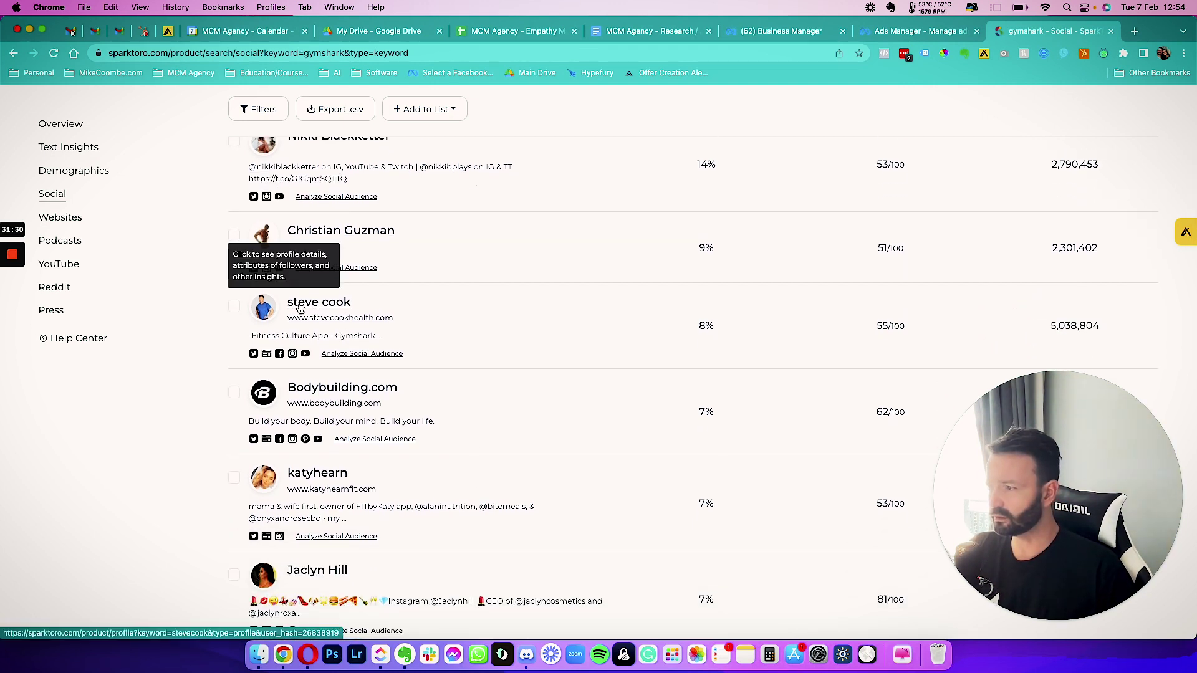
{"action": "scroll", "coordinate": [508, 339], "scroll_direction": "down", "scroll_amount": 4}
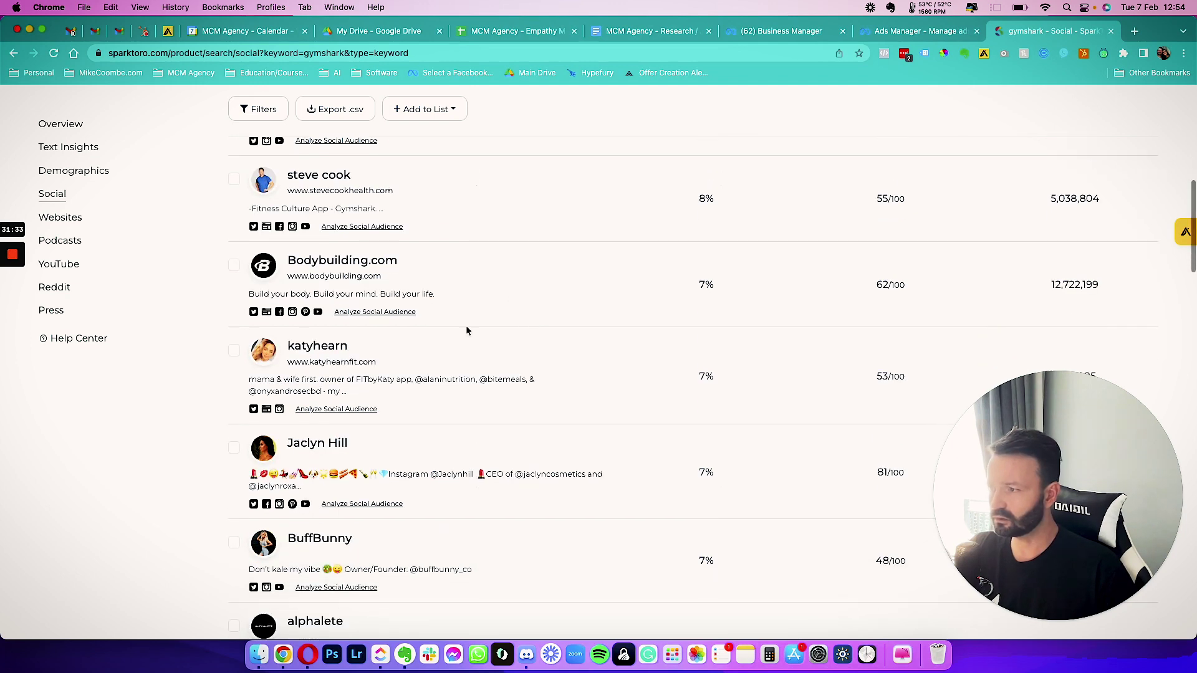
{"action": "scroll", "coordinate": [481, 408], "scroll_direction": "down", "scroll_amount": 4}
{"action": "scroll", "coordinate": [355, 491], "scroll_direction": "down", "scroll_amount": 3}
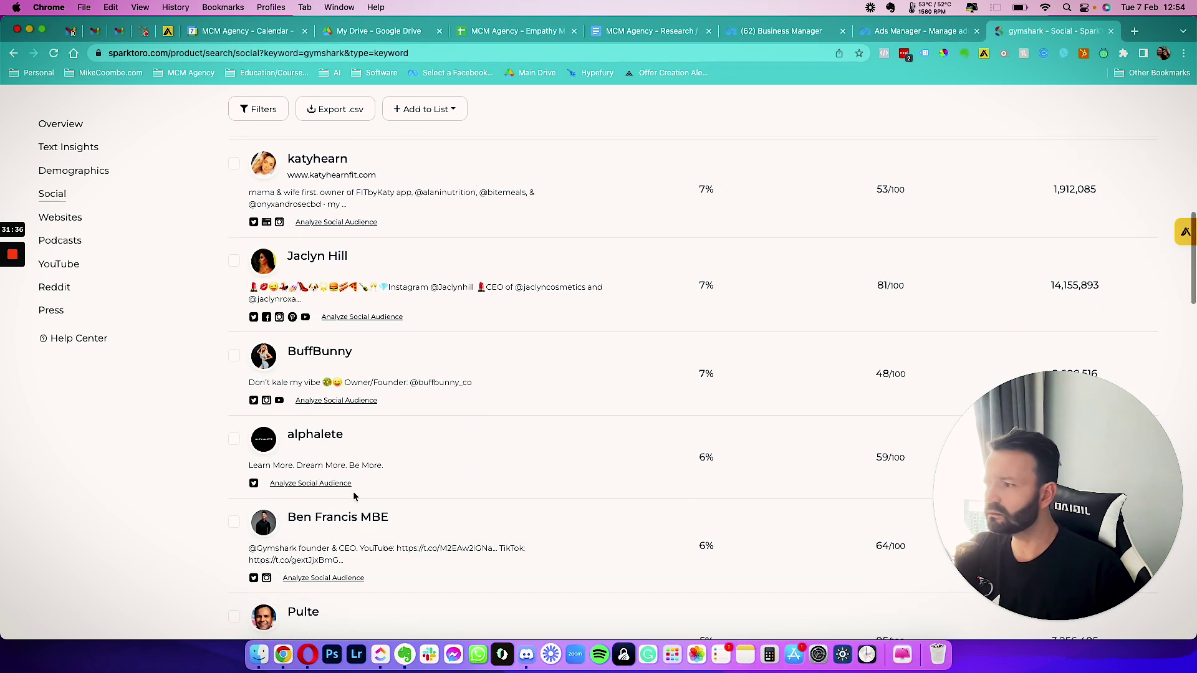
{"action": "scroll", "coordinate": [365, 424], "scroll_direction": "down", "scroll_amount": 3}
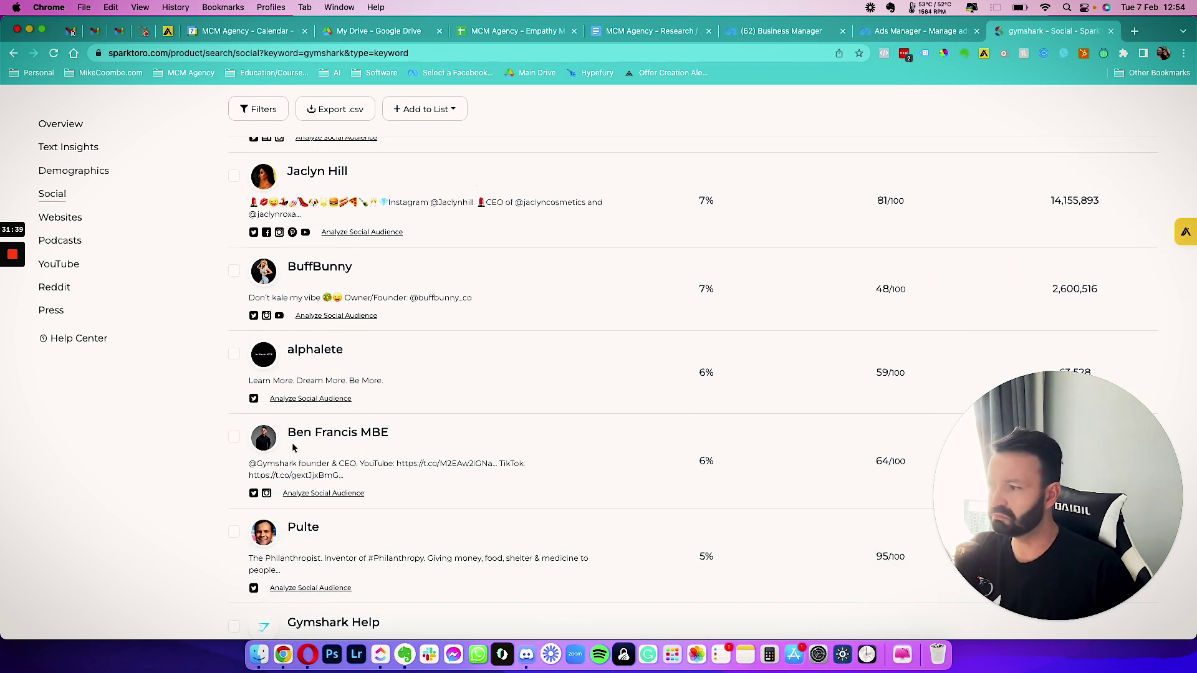
{"action": "scroll", "coordinate": [683, 223], "scroll_direction": "up", "scroll_amount": 15}
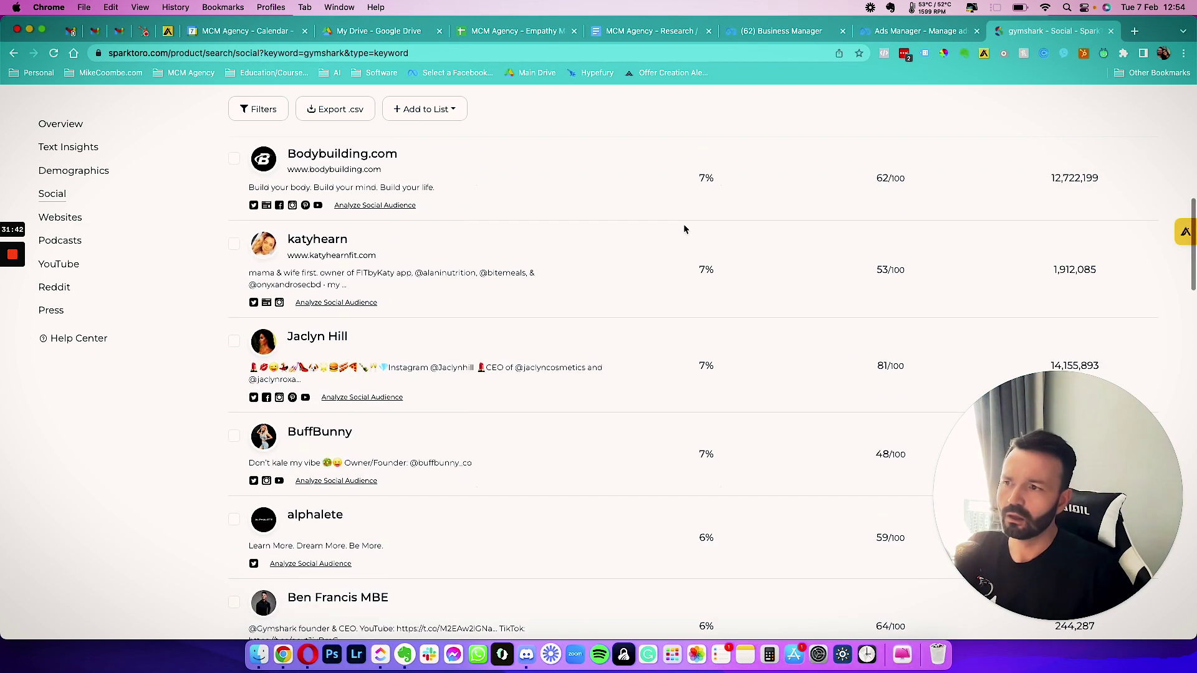
{"action": "scroll", "coordinate": [684, 221], "scroll_direction": "down", "scroll_amount": 5}
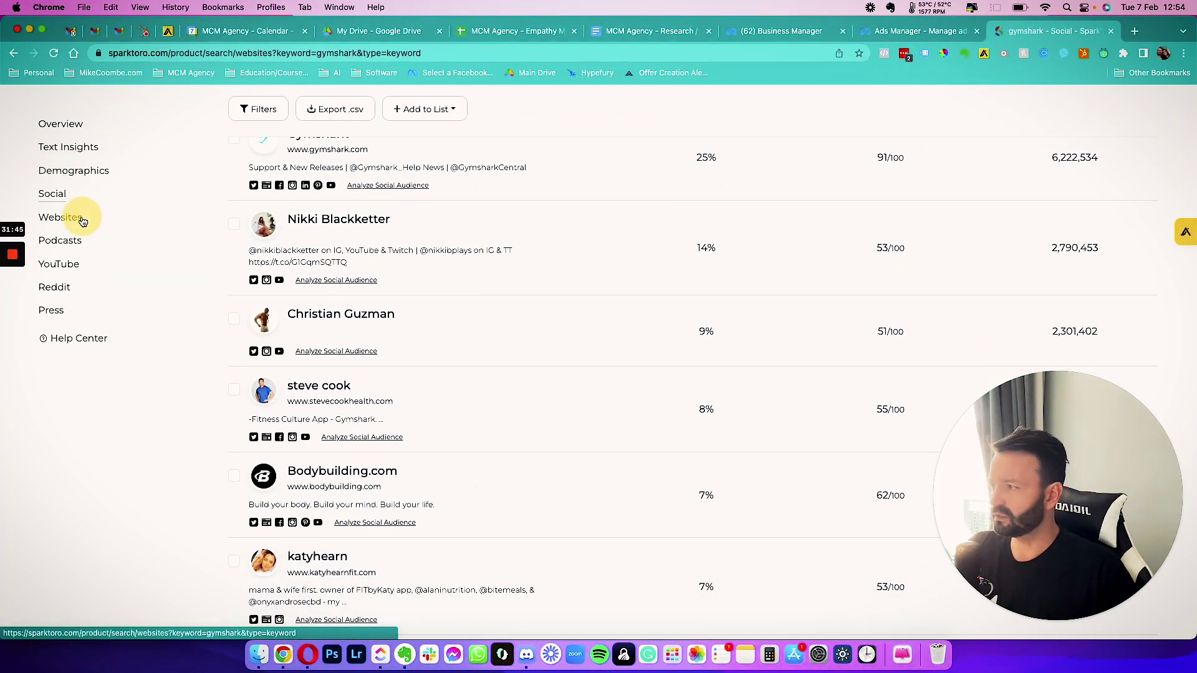
Step: Review the websites the gymshark audience visits and the podcasts it engages with
{"action": "left_click", "coordinate": [81, 219]}
{"action": "double_click", "coordinate": [332, 319]}
{"action": "scroll", "coordinate": [337, 312], "scroll_direction": "down", "scroll_amount": 10}
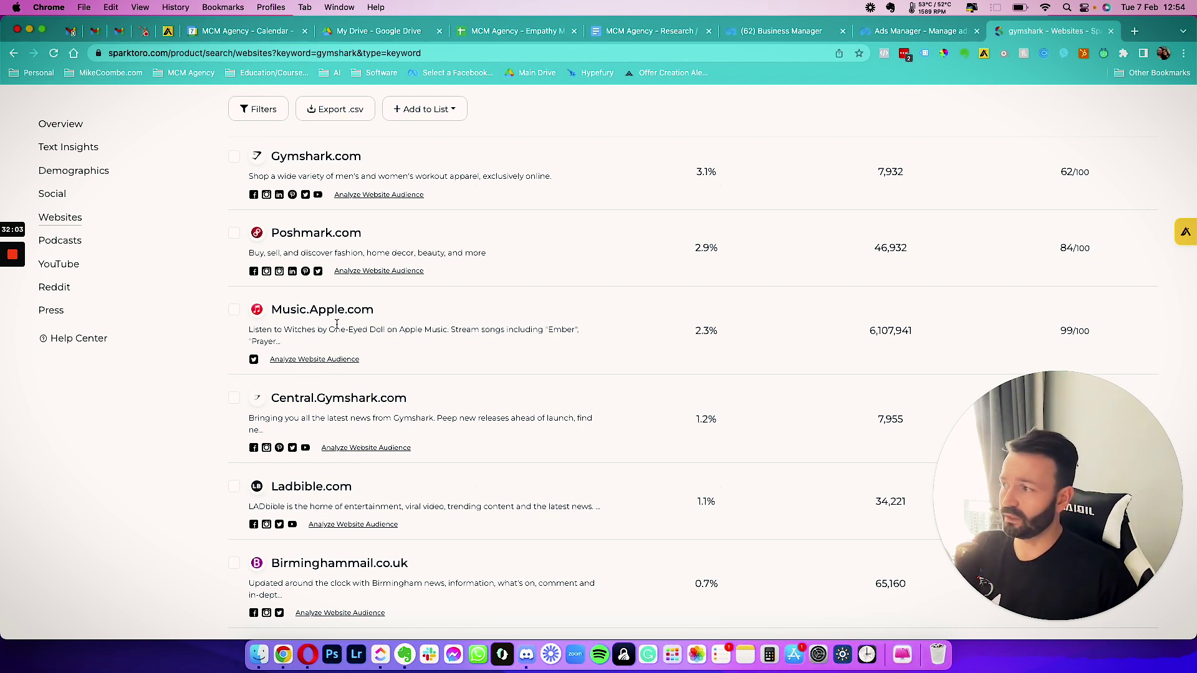
{"action": "left_click", "coordinate": [79, 243]}
{"action": "scroll", "coordinate": [421, 390], "scroll_direction": "down", "scroll_amount": 3}
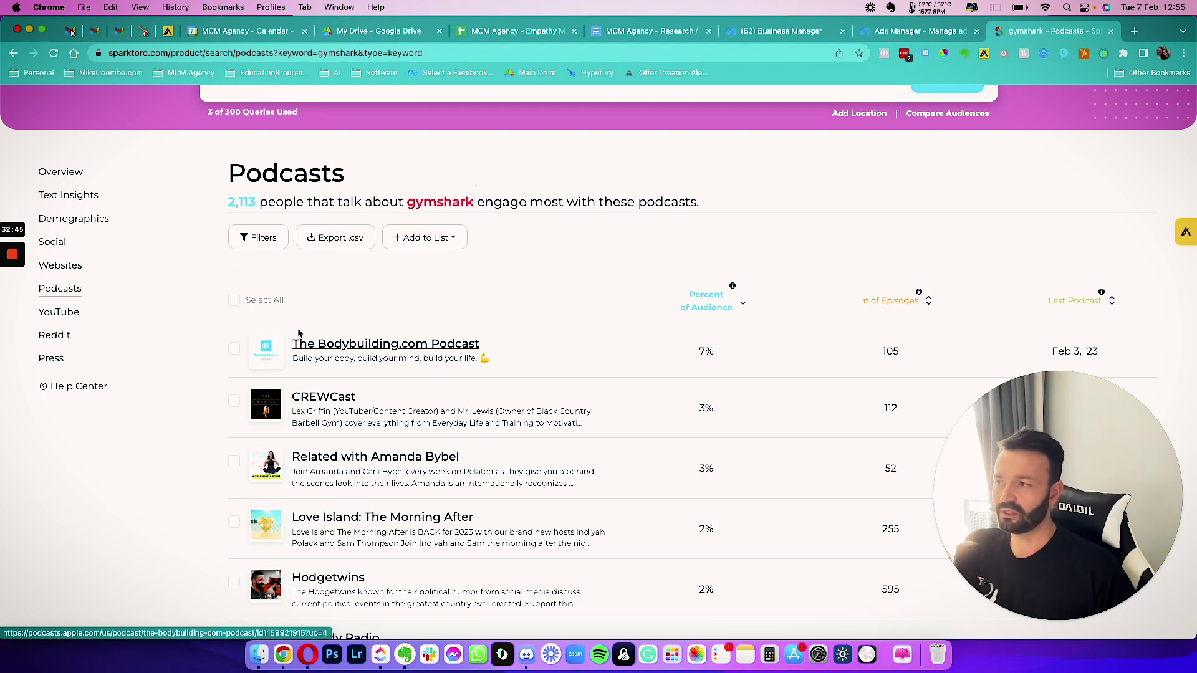
{"action": "scroll", "coordinate": [330, 346], "scroll_direction": "up", "scroll_amount": 3}
{"action": "double_click", "coordinate": [518, 218]}
{"action": "left_click", "coordinate": [518, 218]}
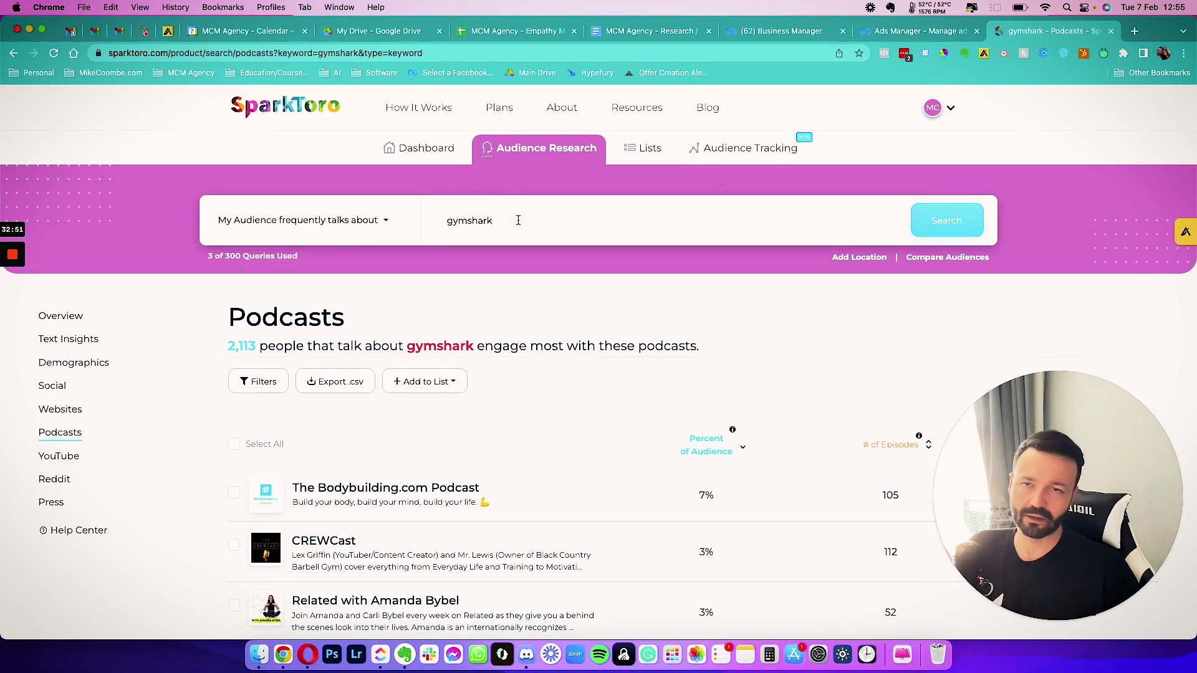
{"action": "double_click", "coordinate": [475, 220]}
{"action": "left_click", "coordinate": [504, 220]}
{"action": "double_click", "coordinate": [486, 220]}
{"action": "left_click", "coordinate": [503, 220]}
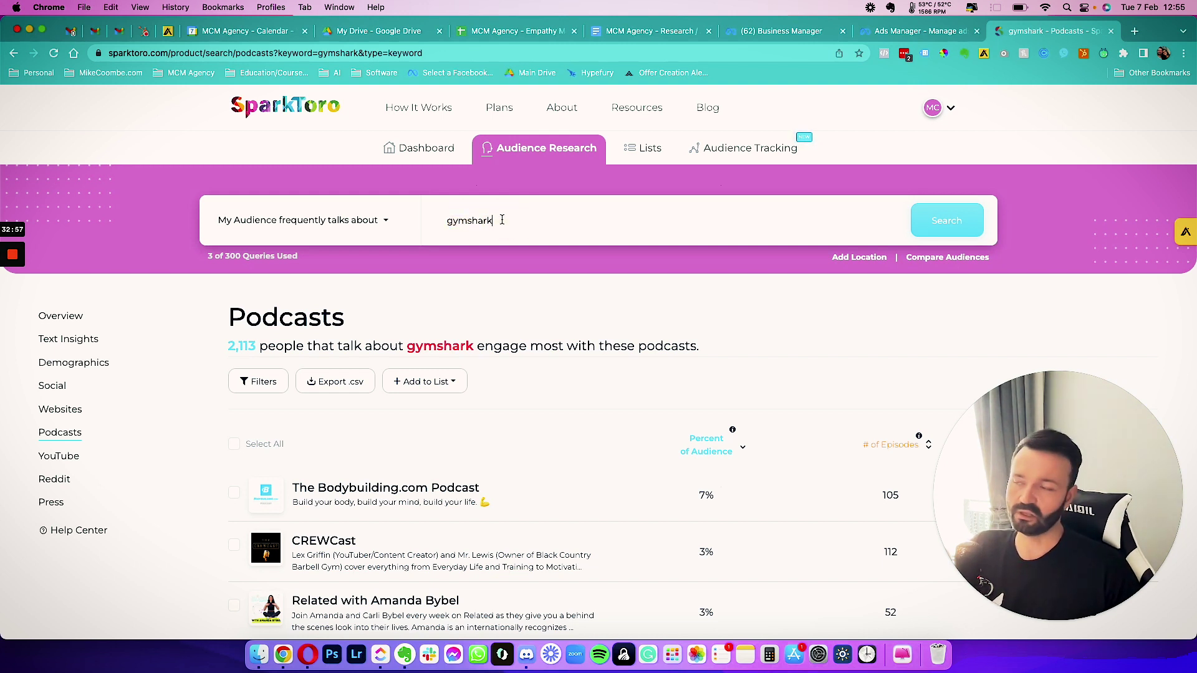
{"action": "double_click", "coordinate": [481, 219]}
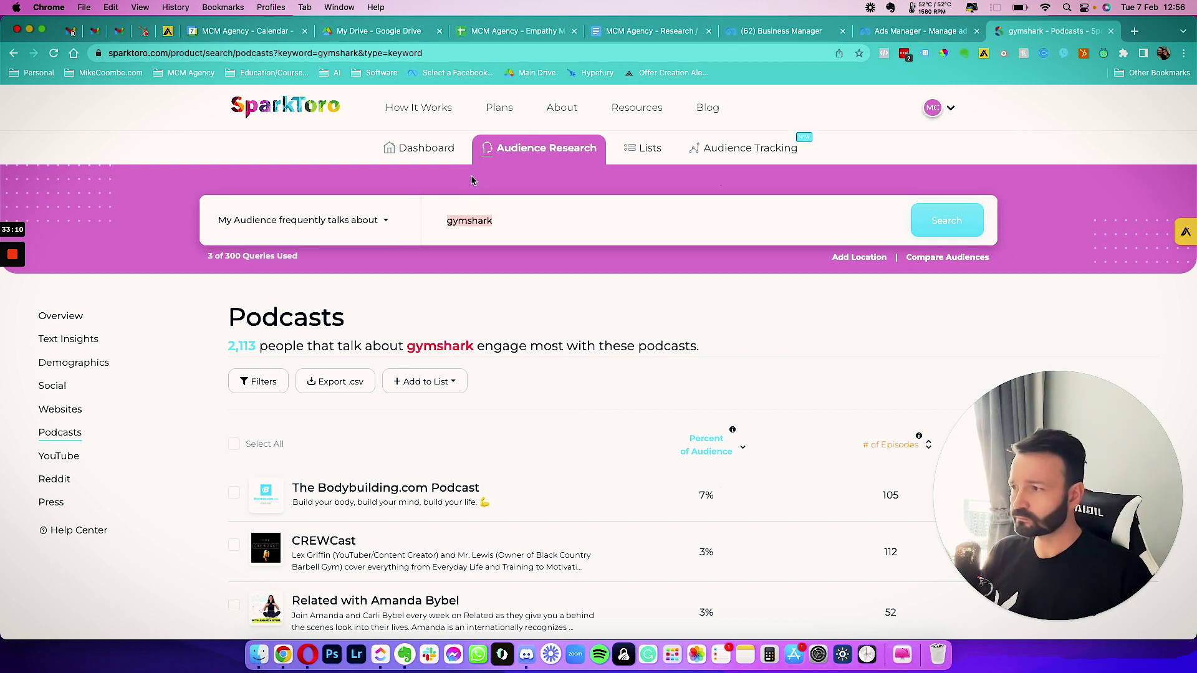
Step: Review the YouTube channels and subreddits that the gymshark audience engages with most
{"action": "left_click", "coordinate": [59, 455]}
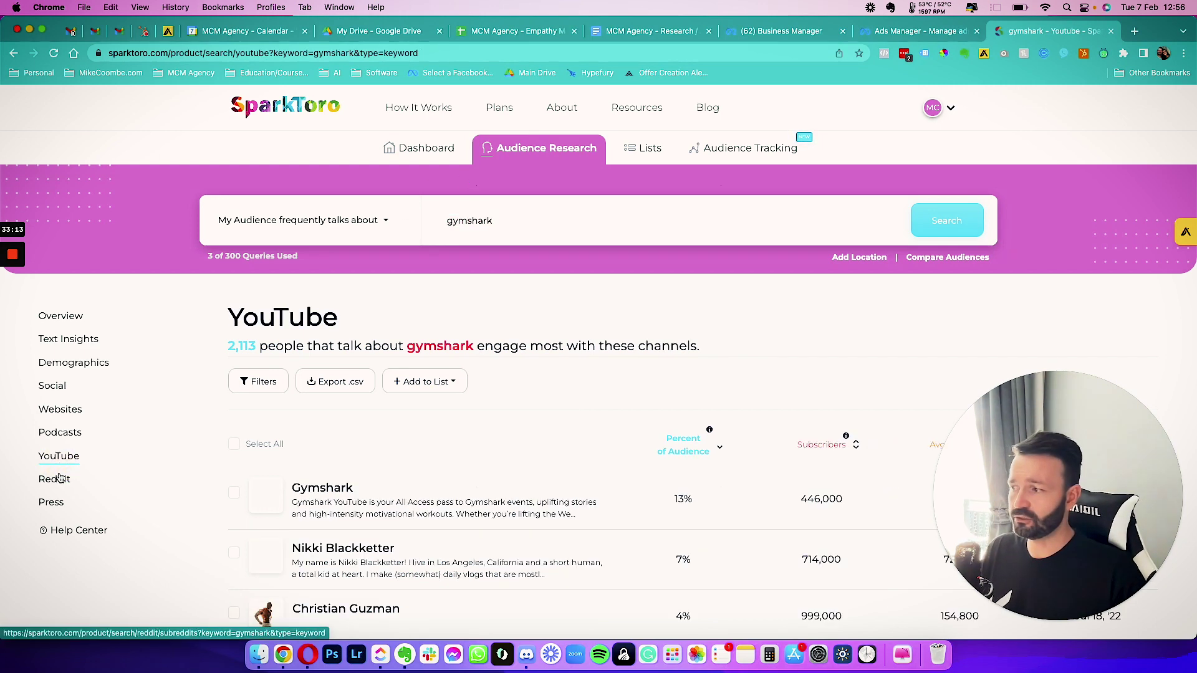
{"action": "scroll", "coordinate": [187, 476], "scroll_direction": "down", "scroll_amount": 5}
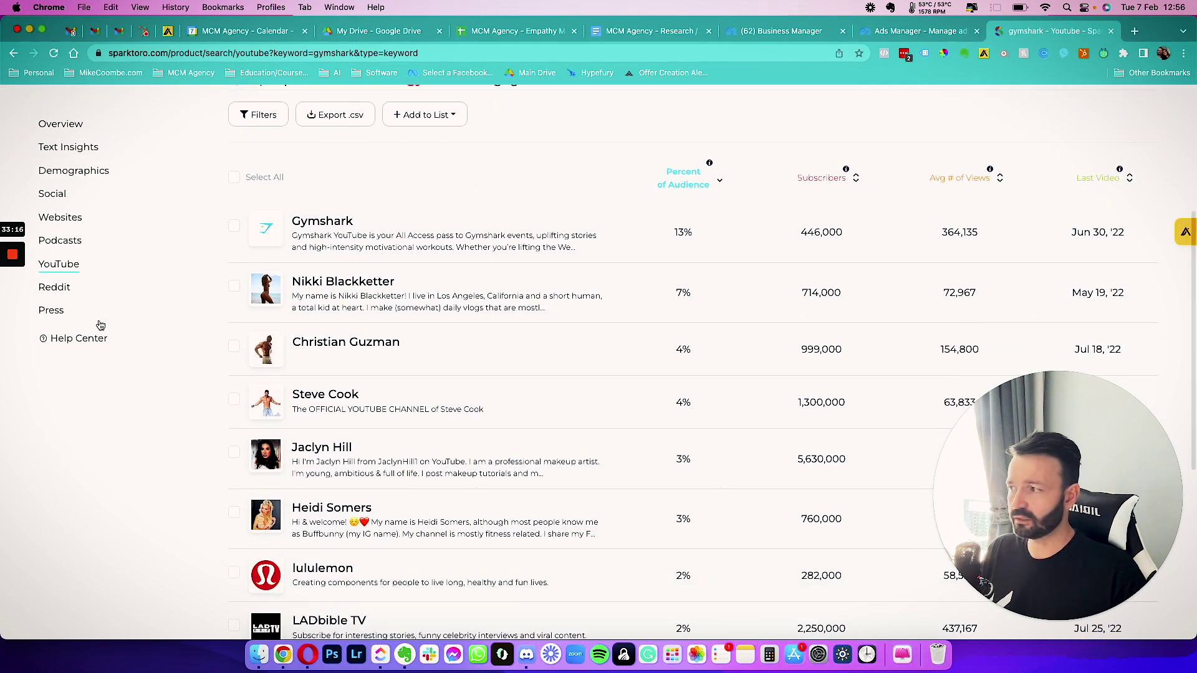
{"action": "left_click", "coordinate": [54, 287]}
{"action": "scroll", "coordinate": [349, 480], "scroll_direction": "down", "scroll_amount": 2}
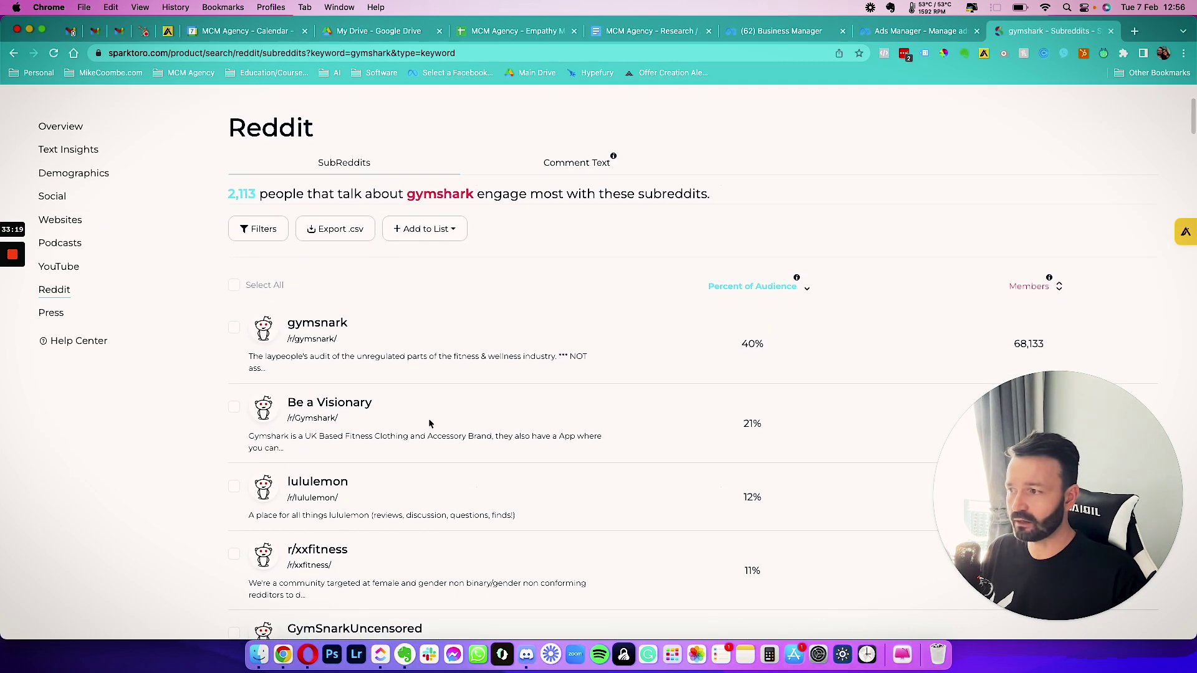
Step: Open the Press section and look through the press accounts the gymshark audience engages with
{"action": "left_click", "coordinate": [51, 312]}
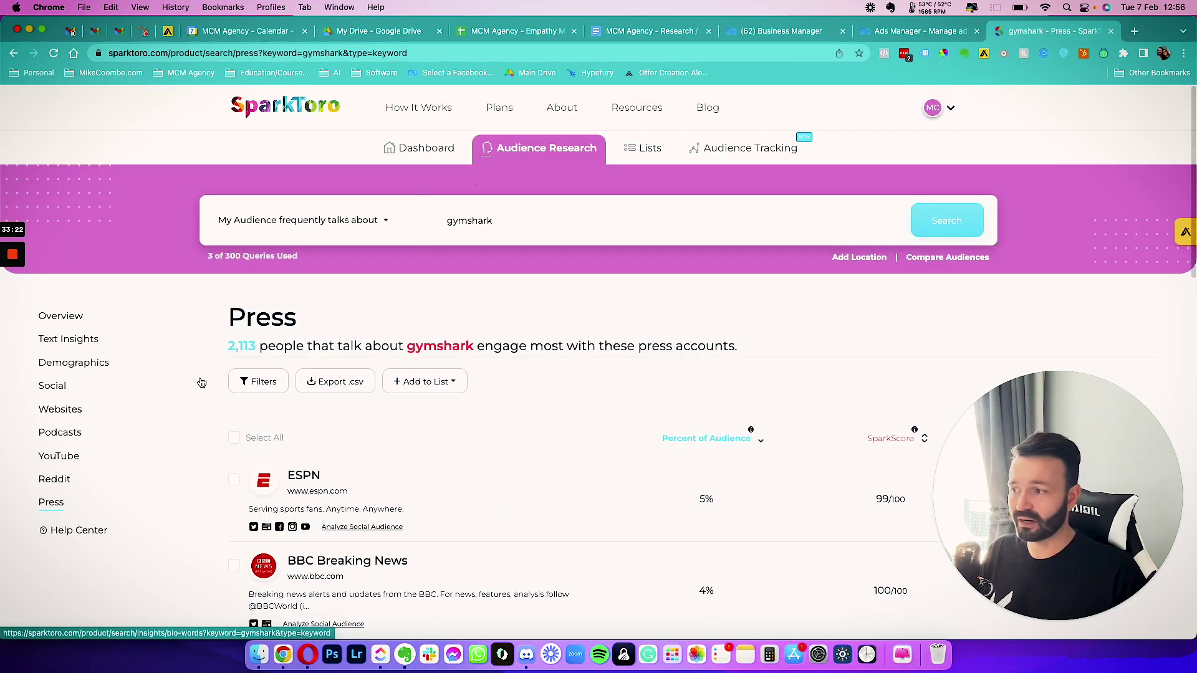
{"action": "scroll", "coordinate": [546, 356], "scroll_direction": "down", "scroll_amount": 4}
{"action": "scroll", "coordinate": [546, 356], "scroll_direction": "down", "scroll_amount": 6}
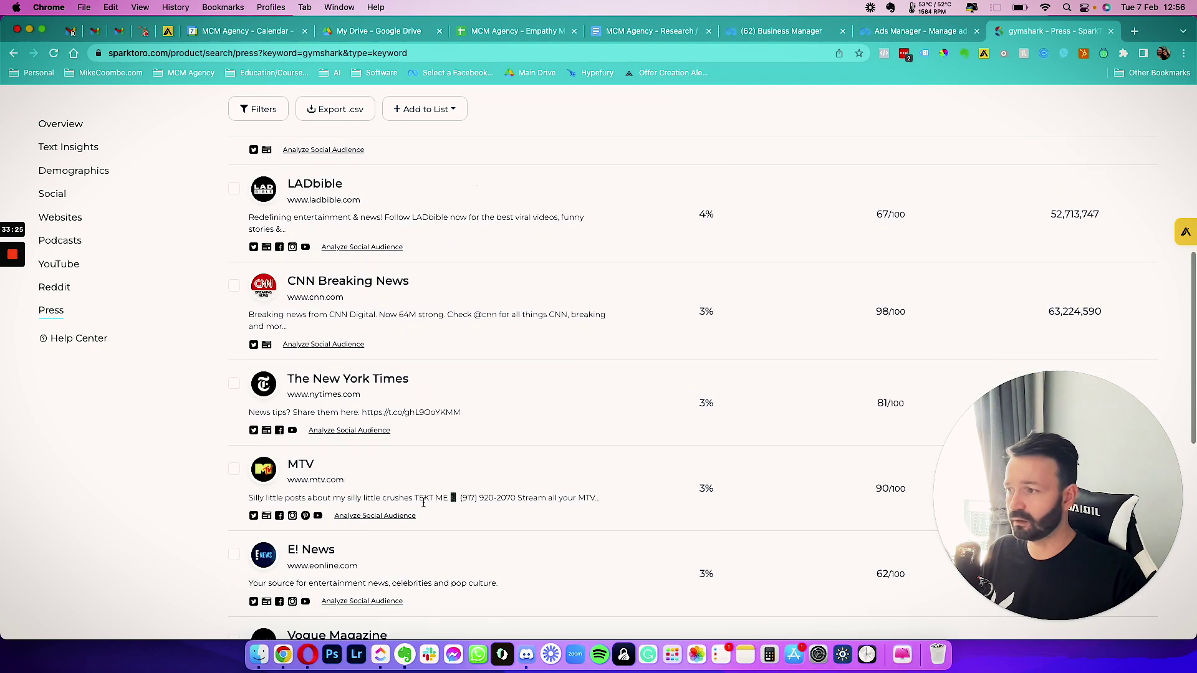
{"action": "scroll", "coordinate": [352, 399], "scroll_direction": "down", "scroll_amount": 2}
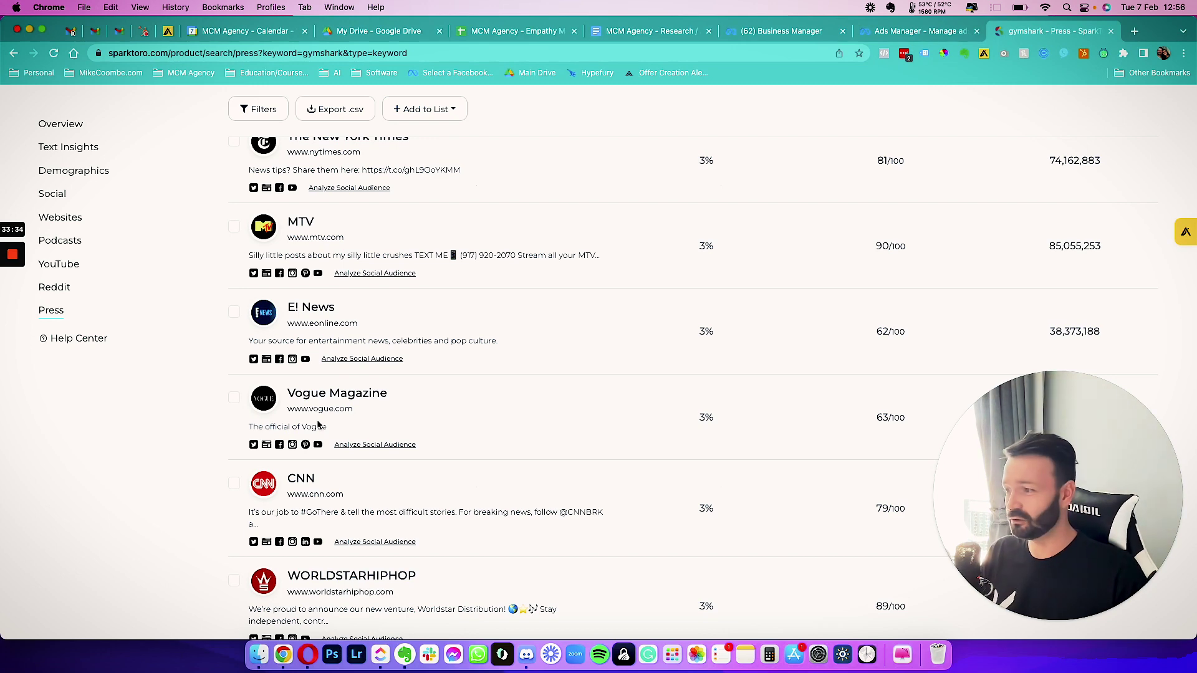
{"action": "scroll", "coordinate": [387, 417], "scroll_direction": "up", "scroll_amount": 10}
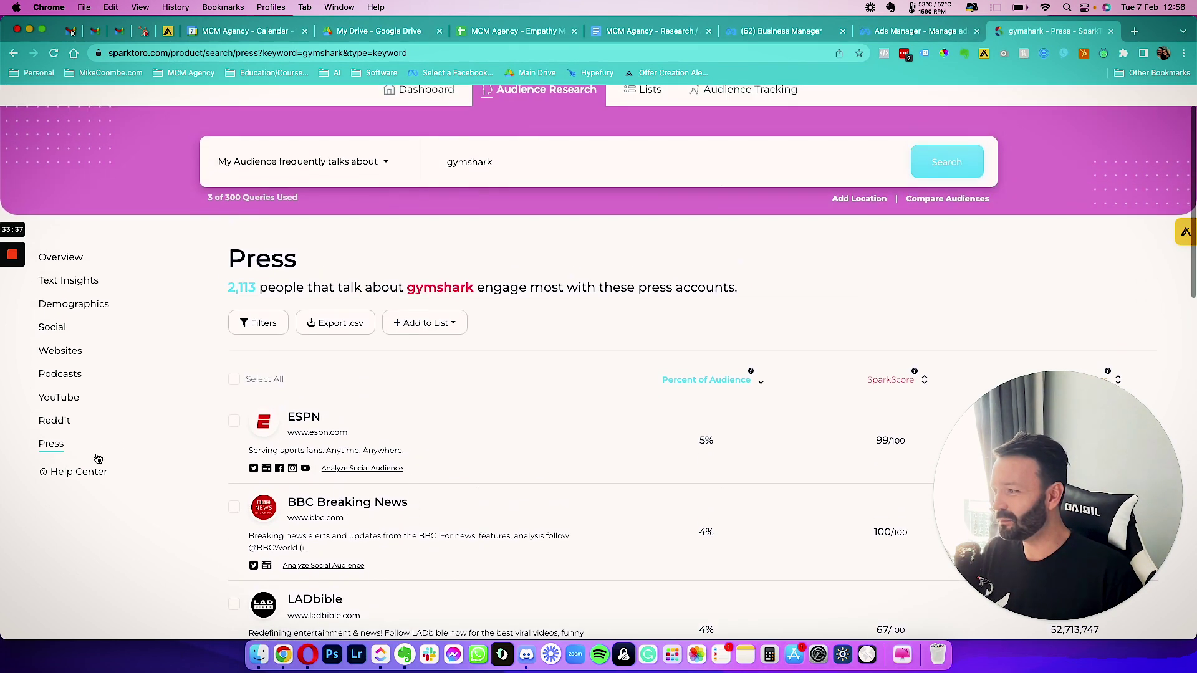
Step: Return to the Reddit section and look over the gymshark audience's subreddits again
{"action": "left_click", "coordinate": [54, 420]}
{"action": "scroll", "coordinate": [409, 518], "scroll_direction": "down", "scroll_amount": 5}
{"action": "scroll", "coordinate": [410, 518], "scroll_direction": "up", "scroll_amount": 2}
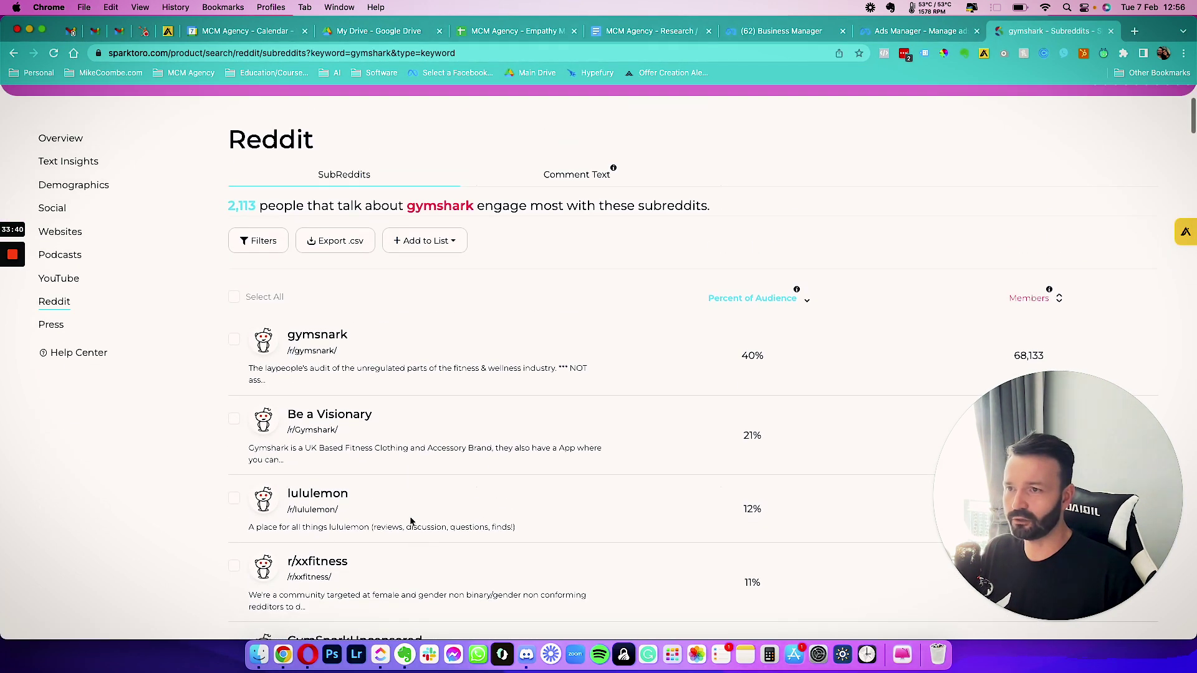
Step: Switch to the MCM Agency - Research / Avatar Doc in Google Docs and review the Publications and Books lists
{"action": "left_click", "coordinate": [897, 35]}
{"action": "left_click", "coordinate": [590, 34]}
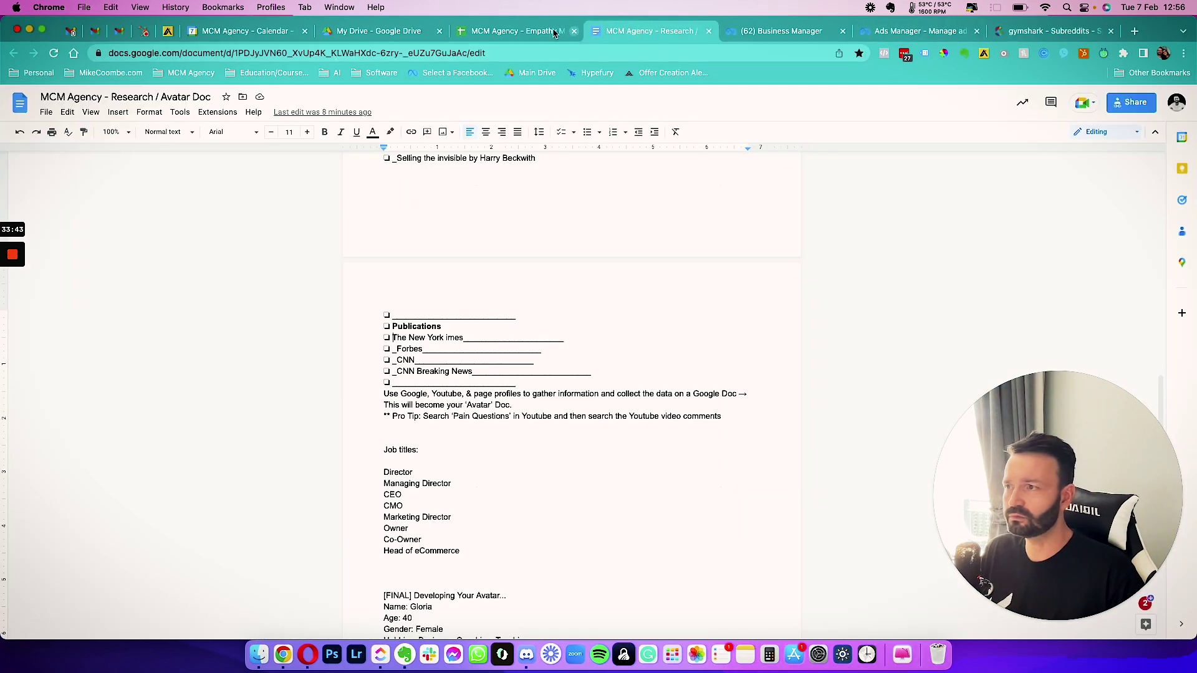
{"action": "left_click_drag", "start_coordinate": [392, 337], "coordinate": [490, 380]}
{"action": "left_click", "coordinate": [648, 319]}
{"action": "scroll", "coordinate": [532, 341], "scroll_direction": "up", "scroll_amount": 4}
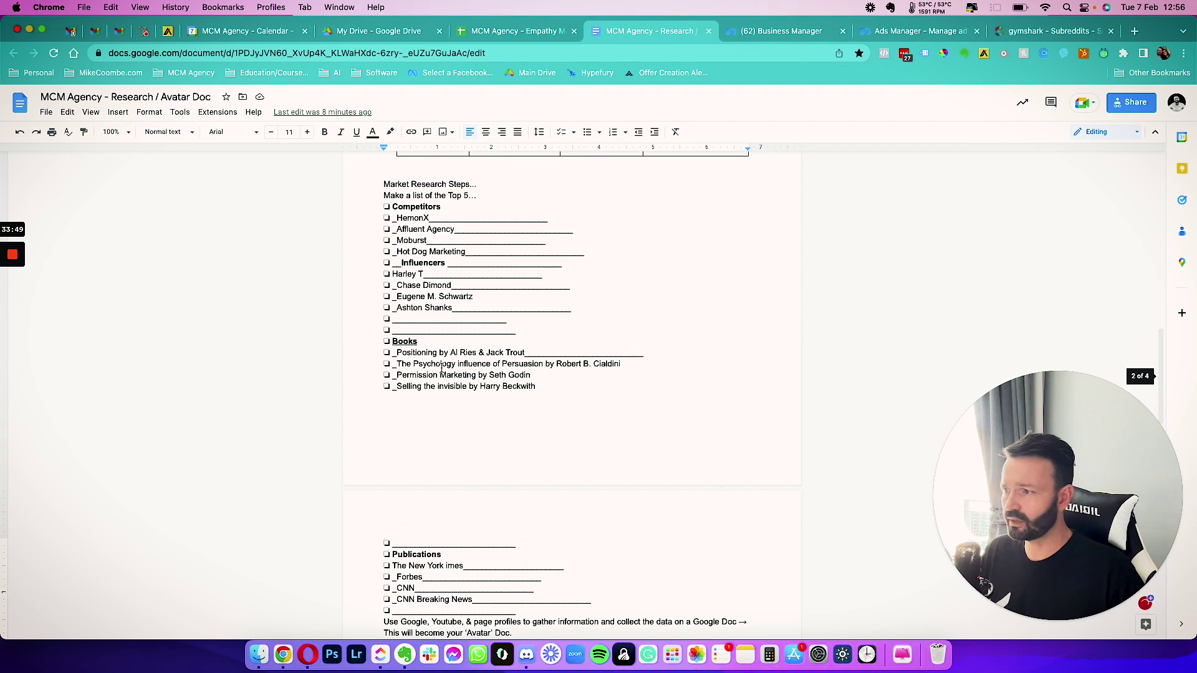
{"action": "left_click_drag", "start_coordinate": [401, 353], "coordinate": [566, 385]}
{"action": "left_click", "coordinate": [571, 387]}
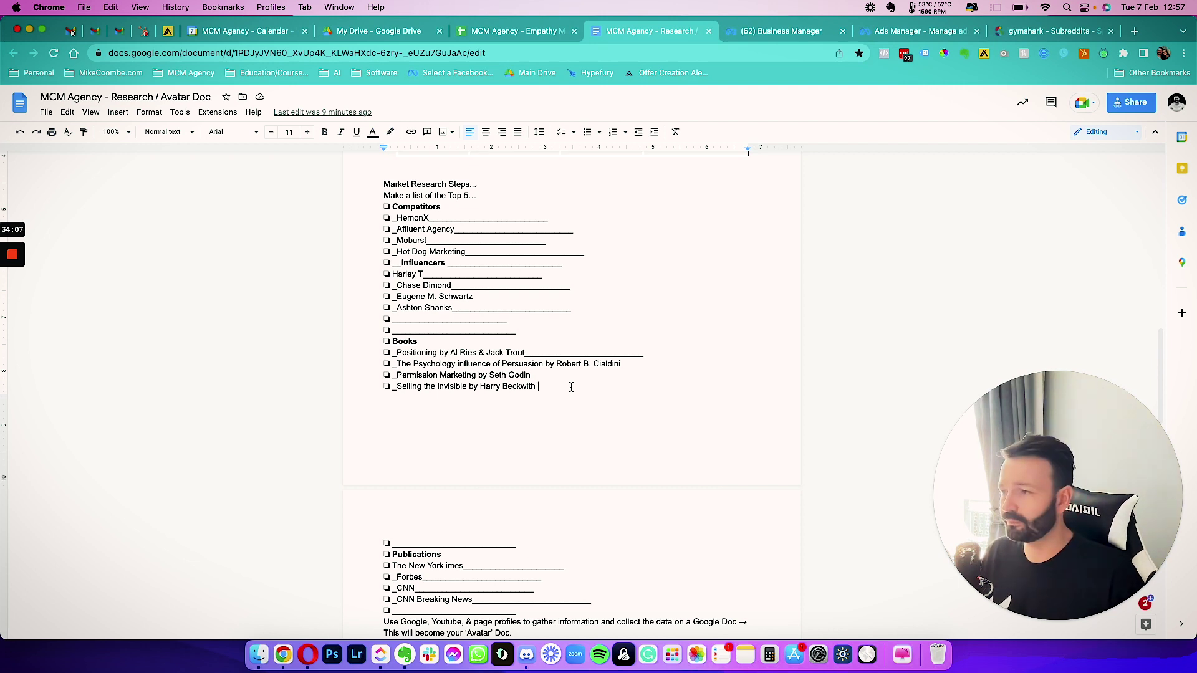
Step: Review the Competitors, Influencers, Books and Publications lists in the market research steps
{"action": "left_click_drag", "start_coordinate": [525, 388], "coordinate": [361, 340]}
{"action": "left_click", "coordinate": [474, 363]}
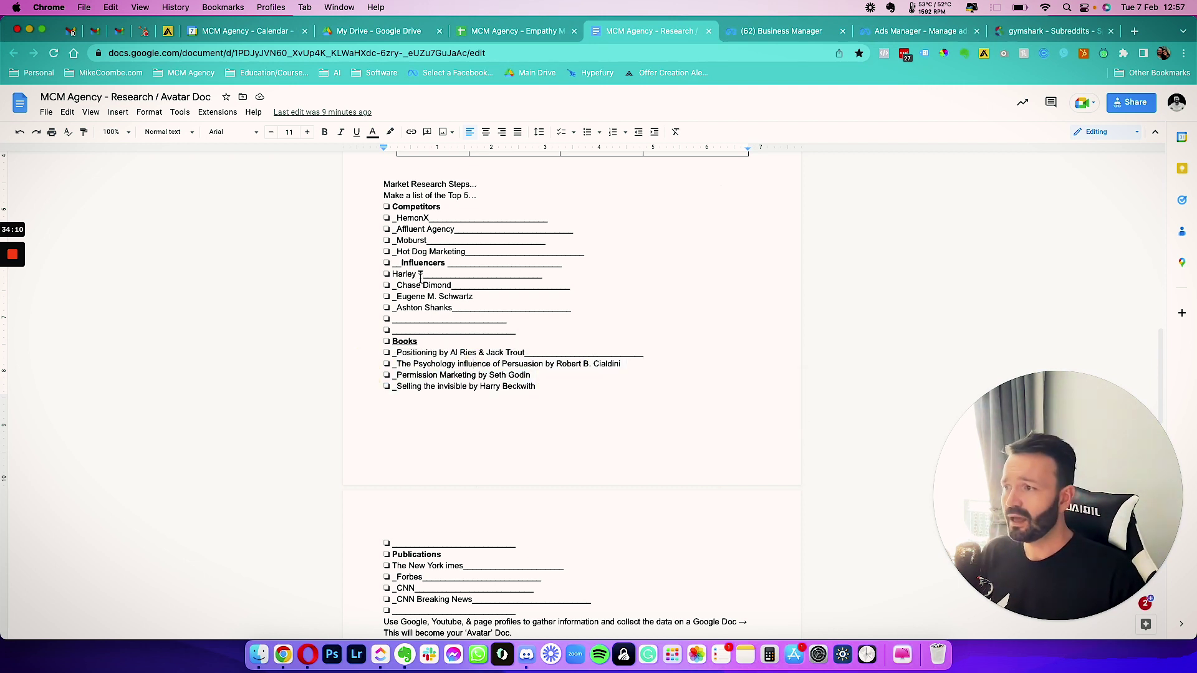
{"action": "left_click_drag", "start_coordinate": [454, 311], "coordinate": [323, 191]}
{"action": "left_click", "coordinate": [473, 229]}
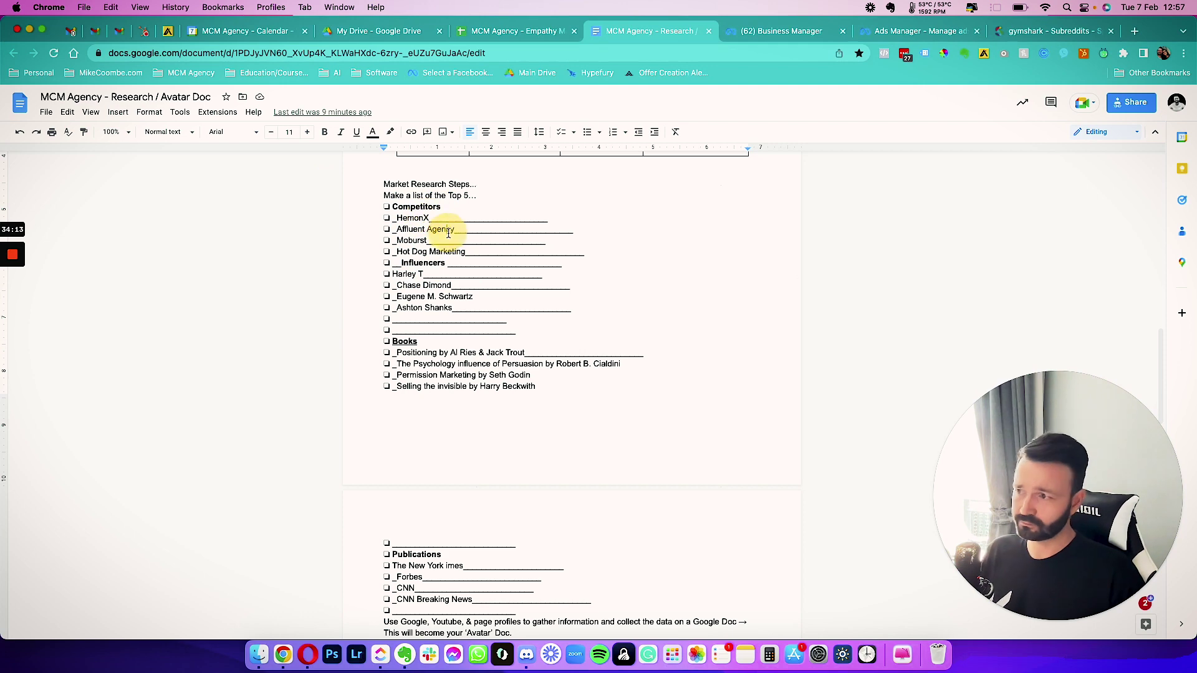
{"action": "scroll", "coordinate": [456, 260], "scroll_direction": "down", "scroll_amount": 5}
{"action": "scroll", "coordinate": [452, 262], "scroll_direction": "up", "scroll_amount": 6}
{"action": "scroll", "coordinate": [452, 263], "scroll_direction": "down", "scroll_amount": 4}
{"action": "scroll", "coordinate": [452, 264], "scroll_direction": "down", "scroll_amount": 3}
{"action": "double_click", "coordinate": [415, 298]}
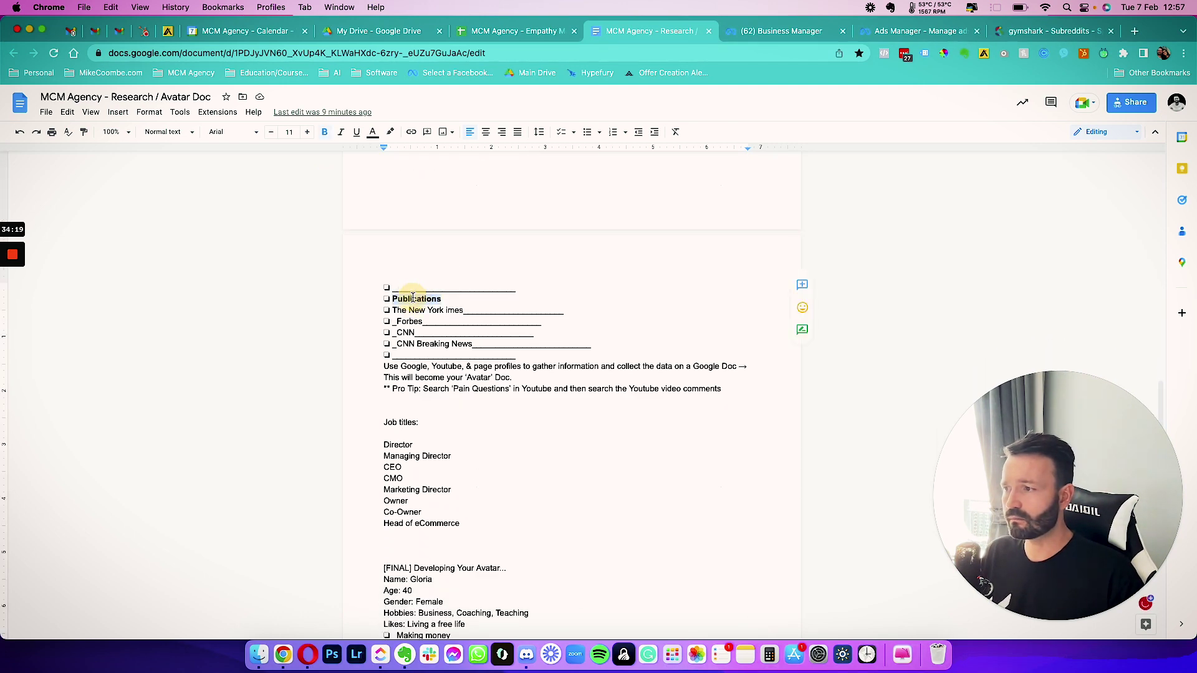
{"action": "left_click", "coordinate": [440, 310]}
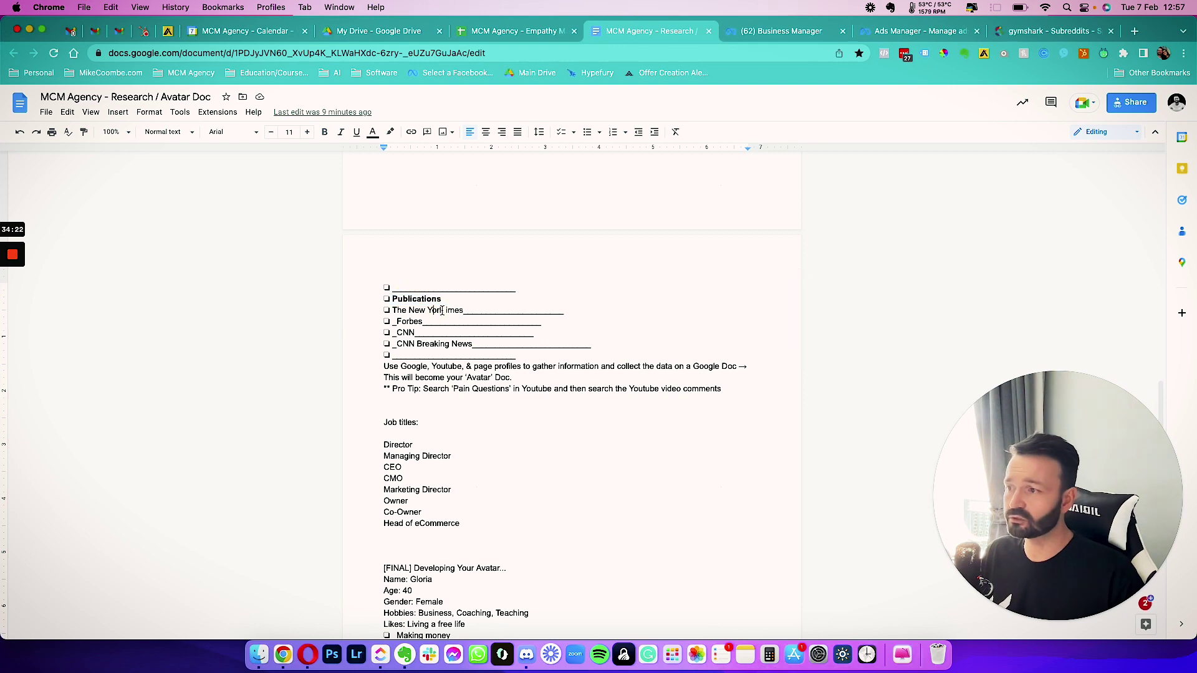
{"action": "scroll", "coordinate": [443, 368], "scroll_direction": "down", "scroll_amount": 1}
{"action": "scroll", "coordinate": [443, 368], "scroll_direction": "up", "scroll_amount": 5}
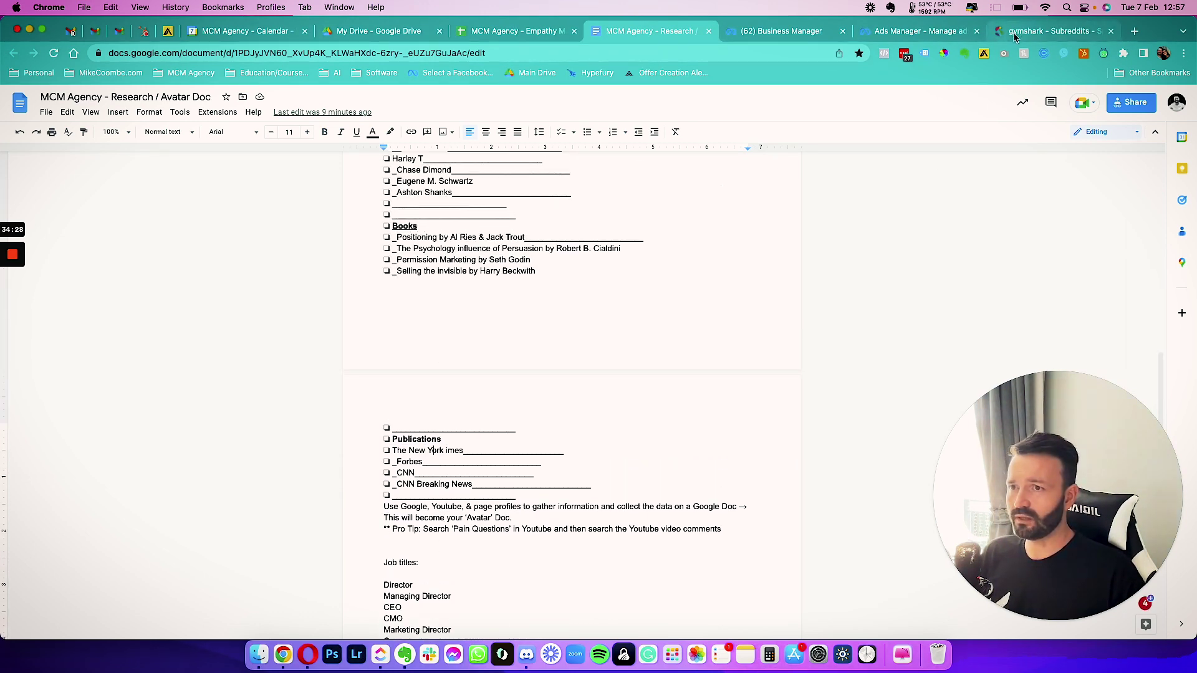
Step: Switch to SparkToro to glance at the gymshark subreddits, and return to the Research / Avatar Doc
{"action": "left_click", "coordinate": [1047, 30]}
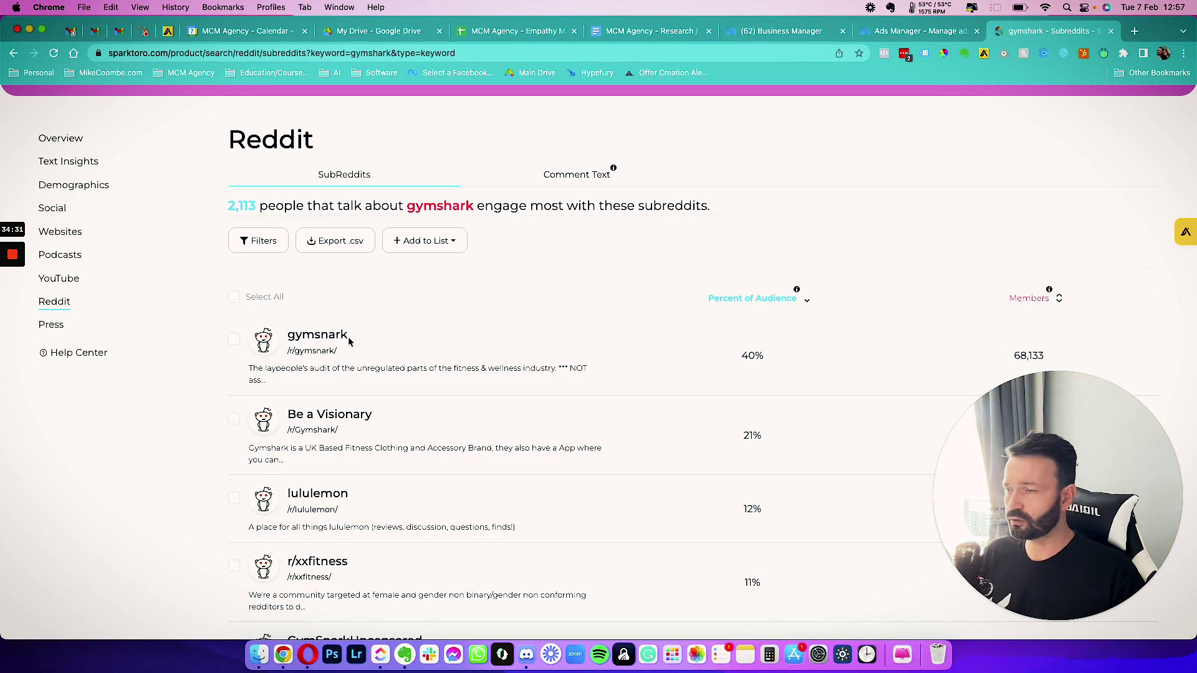
{"action": "left_click", "coordinate": [932, 30]}
{"action": "left_click", "coordinate": [619, 31]}
{"action": "left_click", "coordinate": [511, 31]}
{"action": "left_click", "coordinate": [642, 30]}
Step: Review the Job titles list below the market research steps
{"action": "scroll", "coordinate": [533, 378], "scroll_direction": "down", "scroll_amount": 2}
{"action": "scroll", "coordinate": [533, 378], "scroll_direction": "down", "scroll_amount": 3}
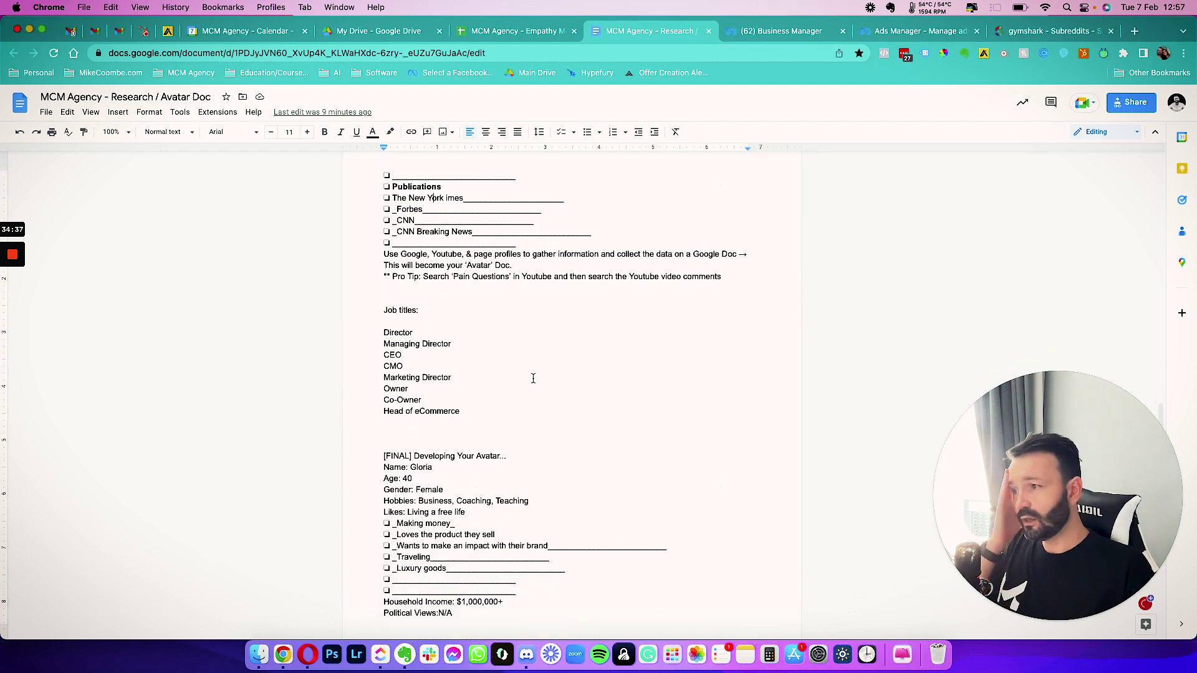
{"action": "scroll", "coordinate": [533, 379], "scroll_direction": "up", "scroll_amount": 10}
{"action": "scroll", "coordinate": [533, 378], "scroll_direction": "down", "scroll_amount": 10}
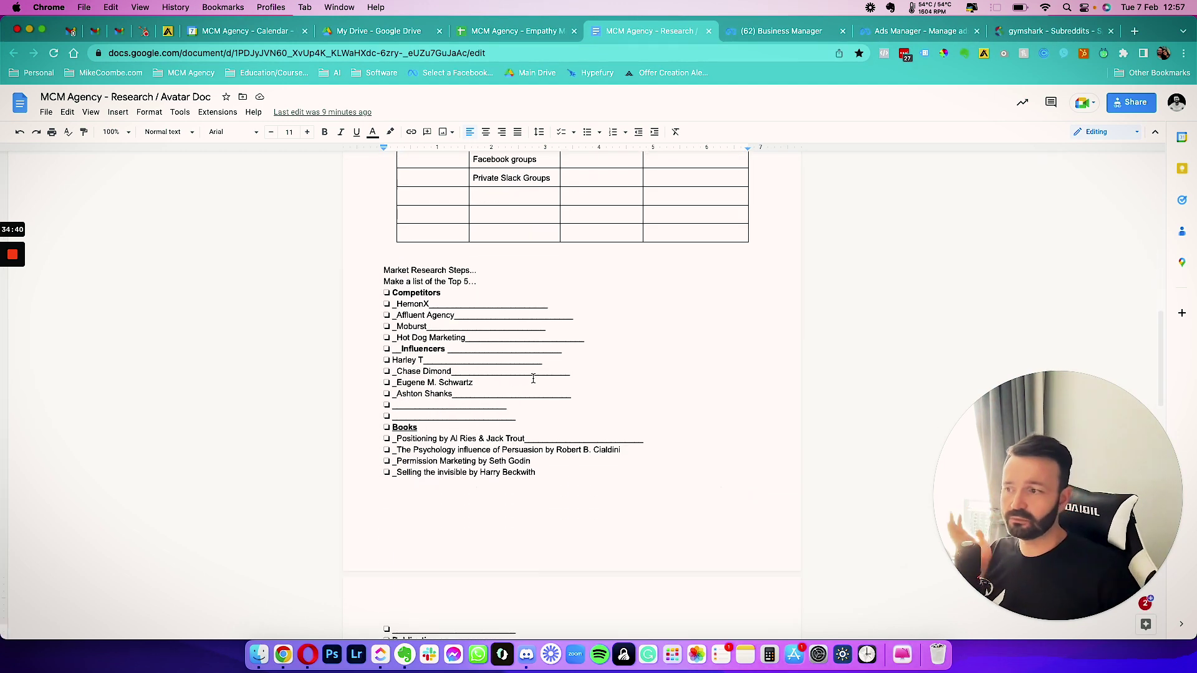
{"action": "scroll", "coordinate": [533, 378], "scroll_direction": "down", "scroll_amount": 5}
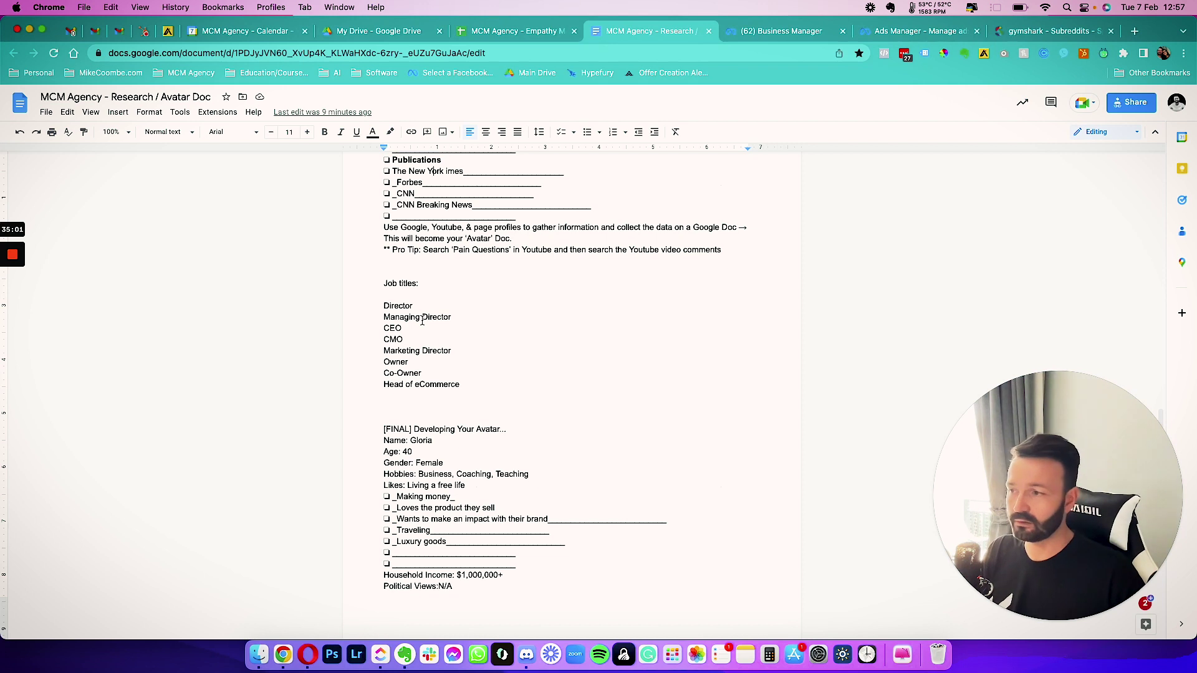
{"action": "left_click", "coordinate": [417, 304]}
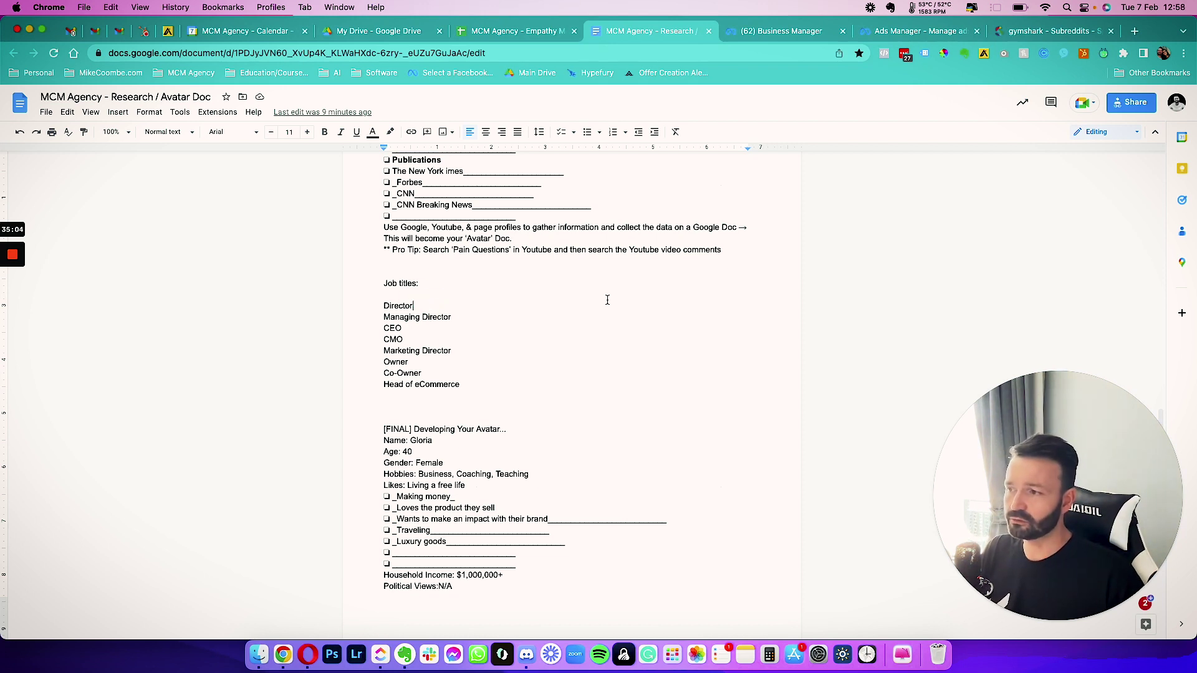
{"action": "left_click", "coordinate": [402, 328]}
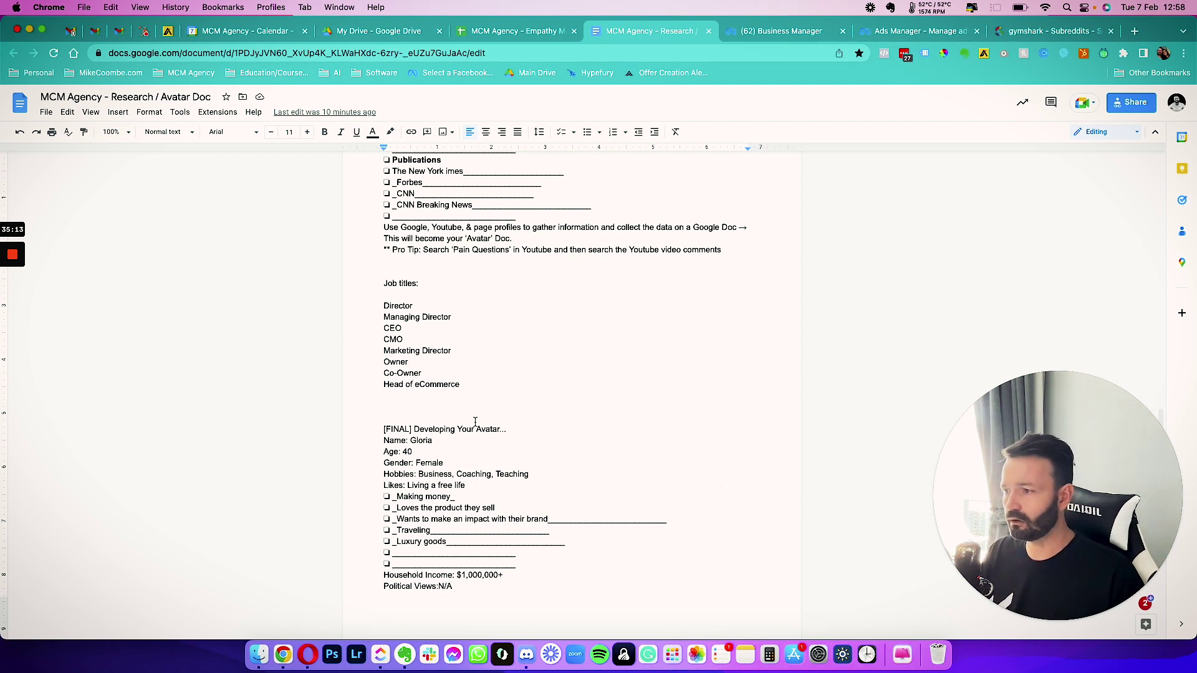
Step: Look over the Developing Your Avatar section and the start of the Apollo table below it
{"action": "scroll", "coordinate": [475, 422], "scroll_direction": "down", "scroll_amount": 3}
{"action": "scroll", "coordinate": [413, 276], "scroll_direction": "down", "scroll_amount": 3}
{"action": "double_click", "coordinate": [423, 271]}
{"action": "left_click", "coordinate": [442, 281]}
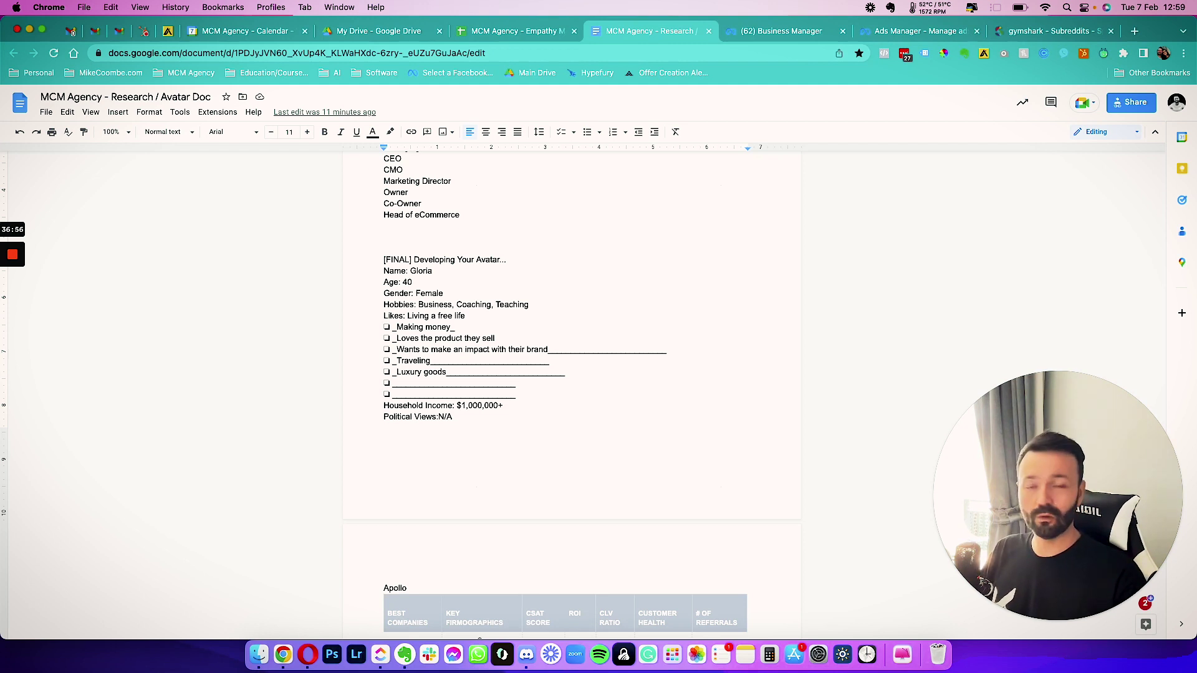
{"action": "scroll", "coordinate": [410, 282], "scroll_direction": "down", "scroll_amount": 2}
{"action": "left_click", "coordinate": [415, 592]}
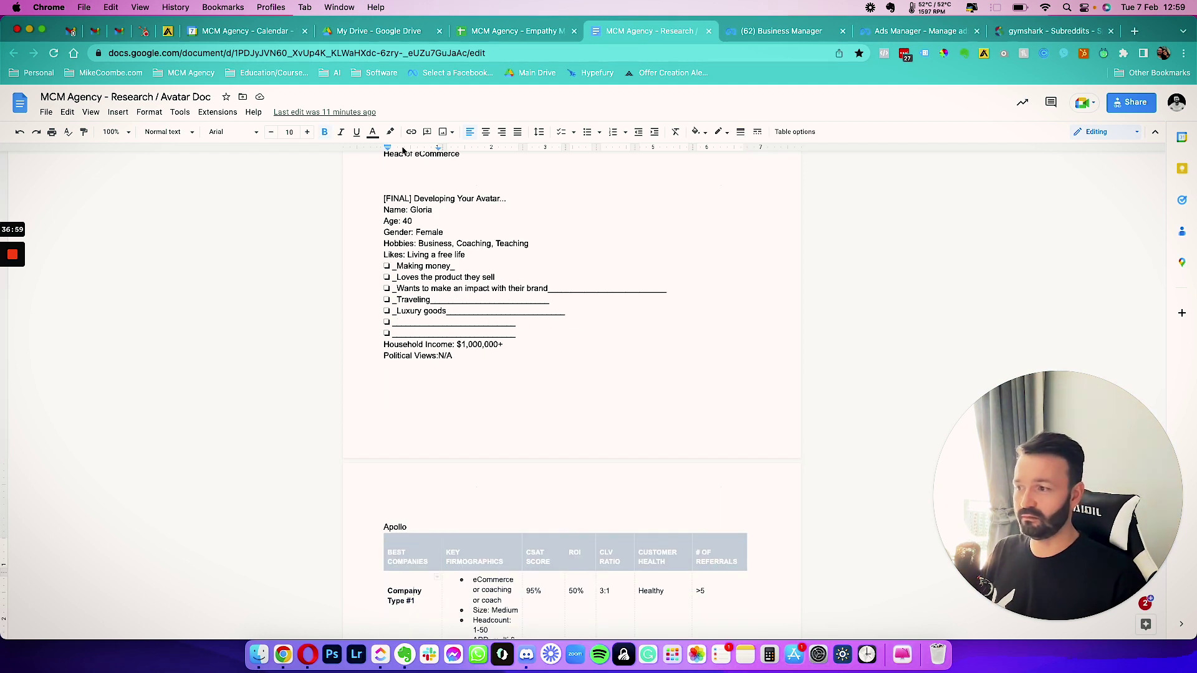
{"action": "scroll", "coordinate": [494, 372], "scroll_direction": "up", "scroll_amount": 2}
{"action": "left_click", "coordinate": [479, 323]}
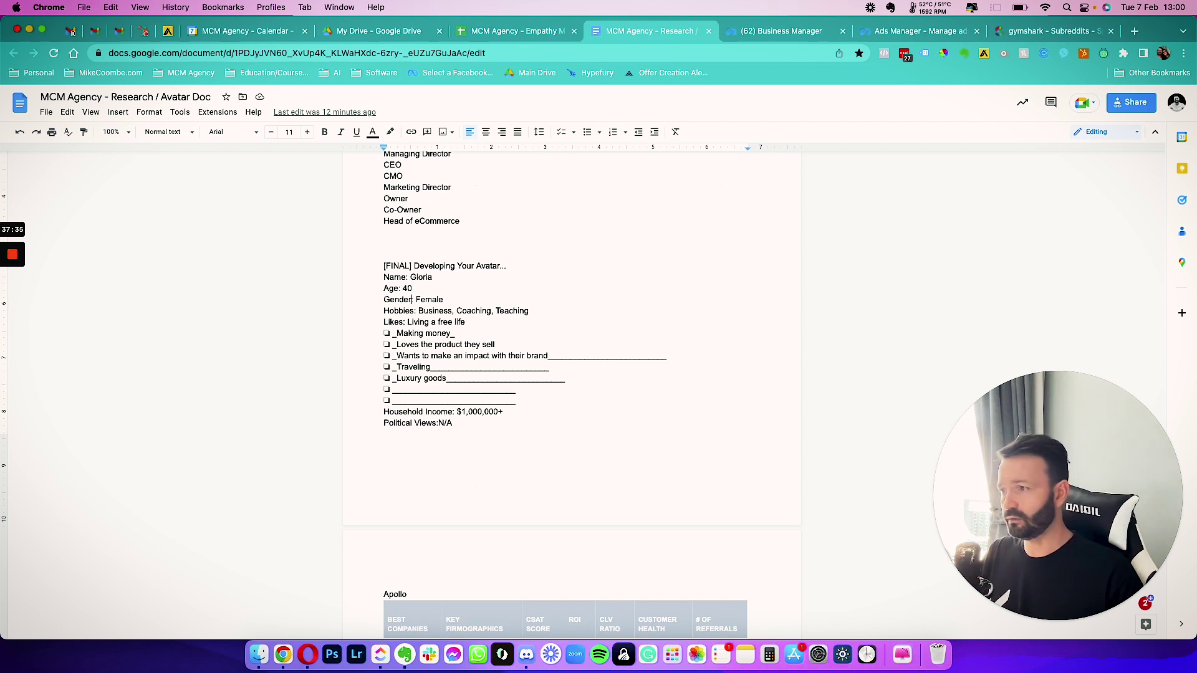
Step: Go through the avatar's name, age, gender and hobbies line by line
{"action": "left_click", "coordinate": [432, 279]}
{"action": "left_click", "coordinate": [432, 291]}
{"action": "left_click", "coordinate": [450, 301]}
{"action": "left_click", "coordinate": [436, 311]}
{"action": "left_click", "coordinate": [467, 311]}
{"action": "left_click", "coordinate": [513, 311]}
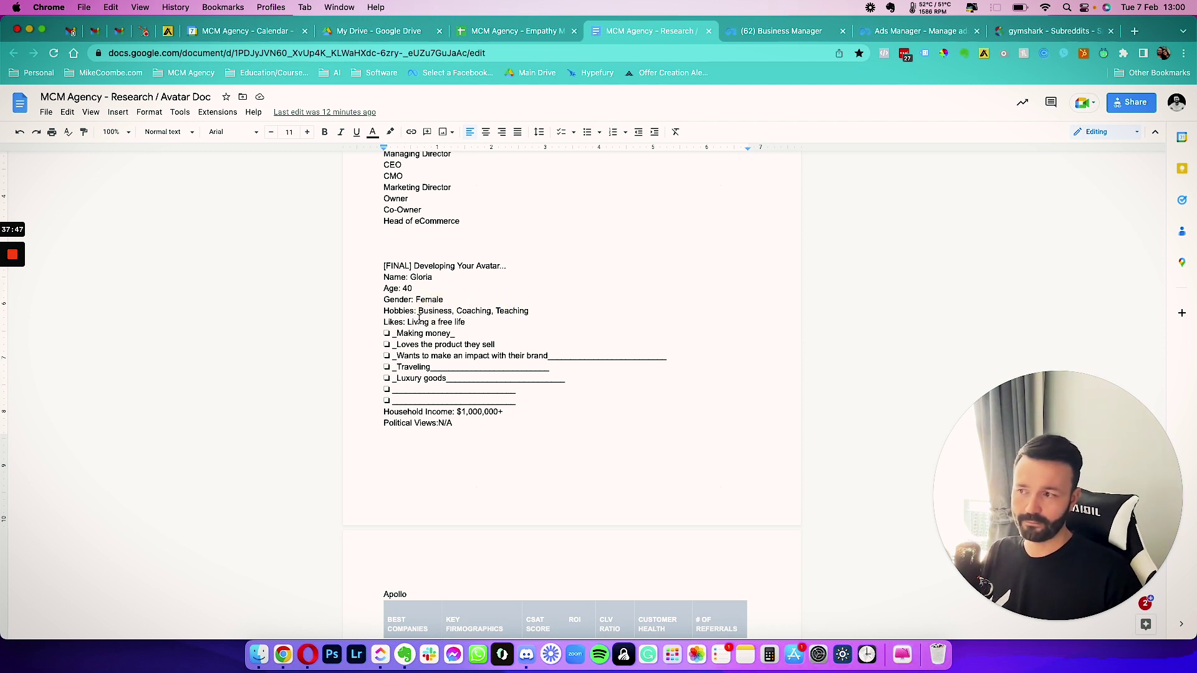
{"action": "left_click_drag", "start_coordinate": [554, 312], "coordinate": [456, 311]}
Step: Go through the avatar's likes, from living a free life to making an impact with their brand
{"action": "left_click", "coordinate": [449, 322]}
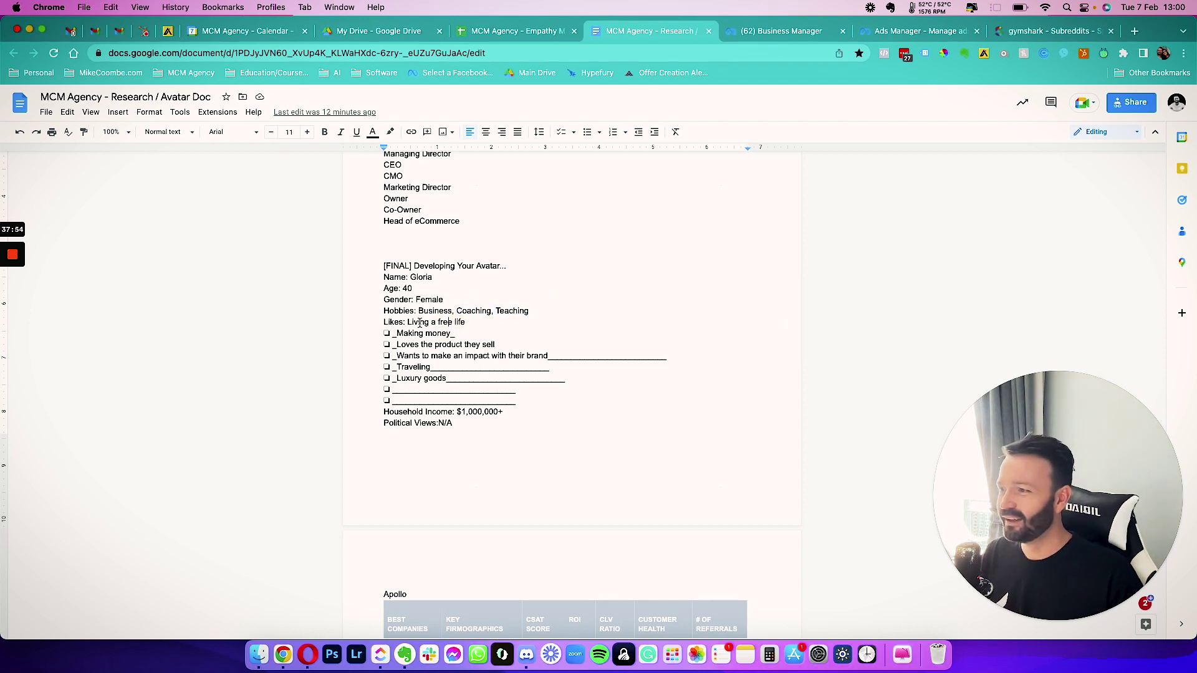
{"action": "left_click", "coordinate": [459, 321]}
{"action": "left_click", "coordinate": [470, 324]}
{"action": "left_click", "coordinate": [456, 333]}
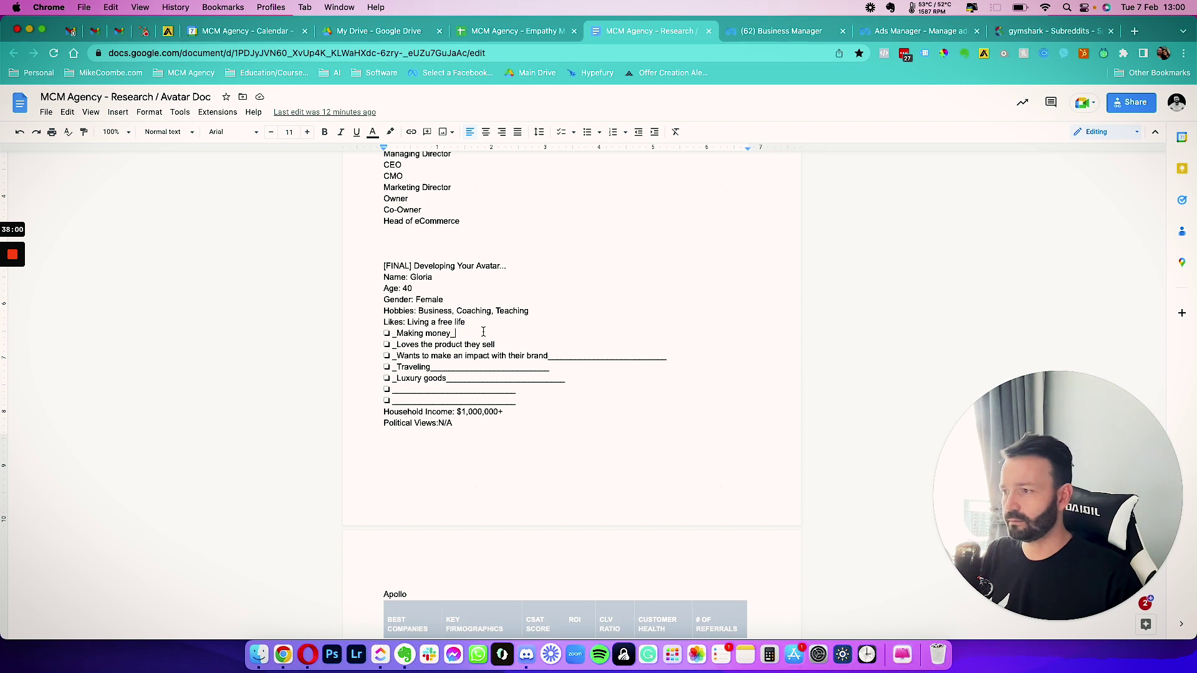
{"action": "left_click", "coordinate": [438, 345]}
{"action": "left_click", "coordinate": [498, 344]}
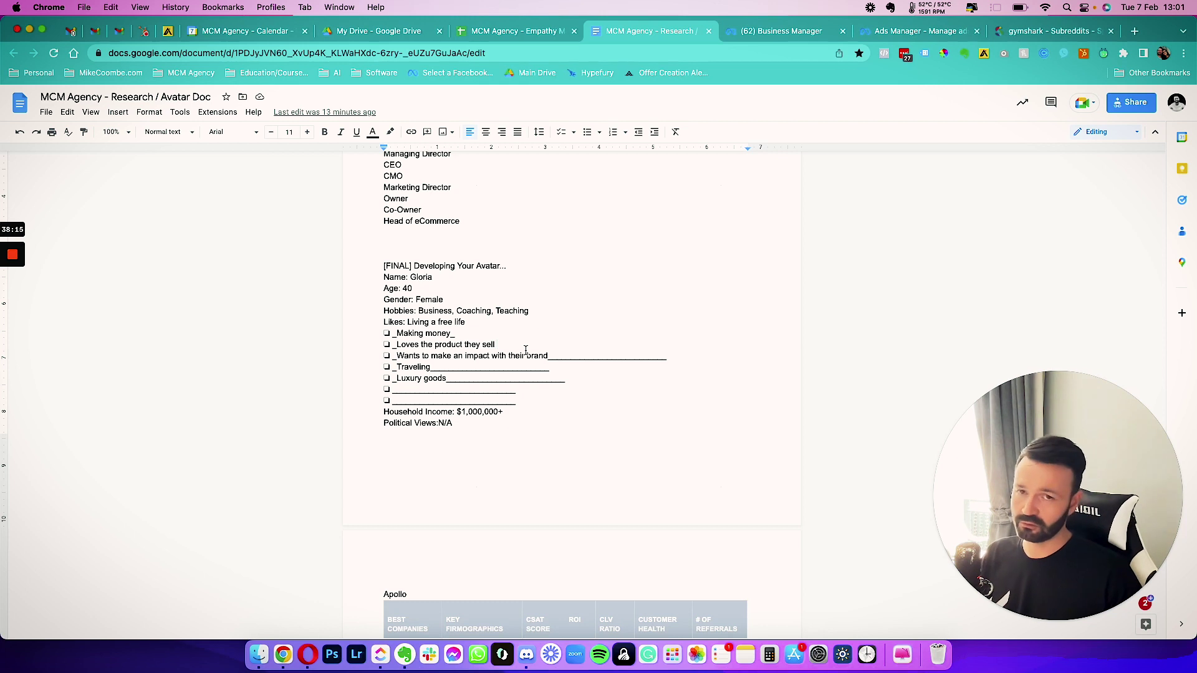
{"action": "left_click", "coordinate": [549, 356]}
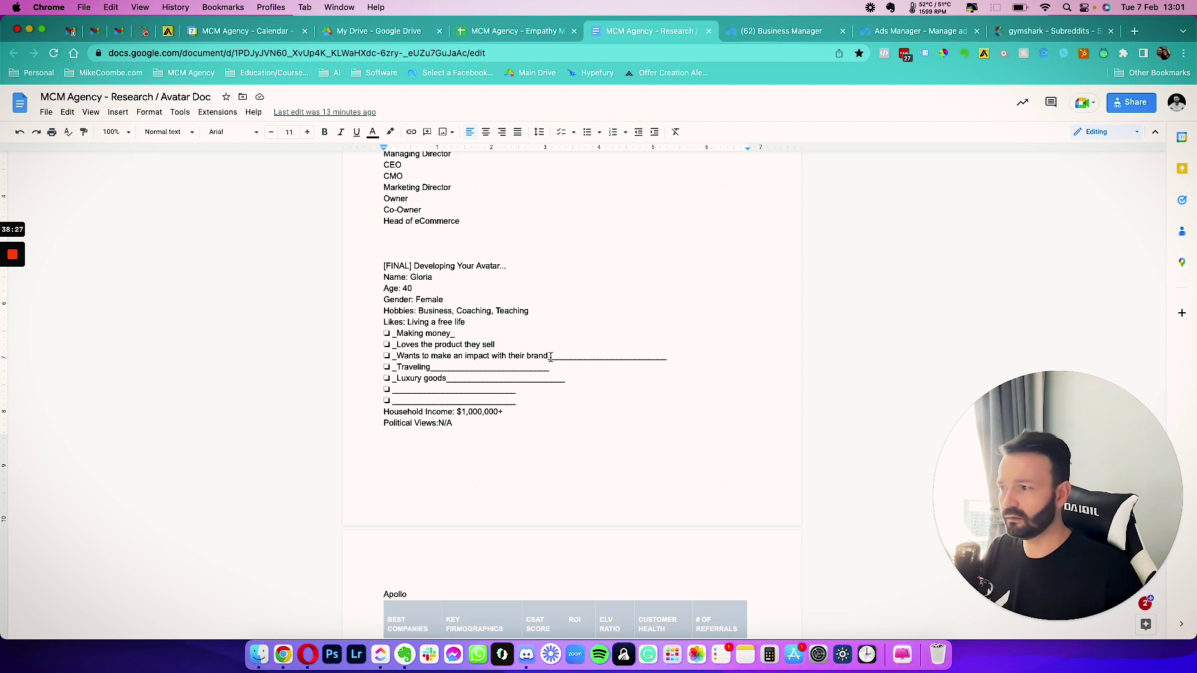
Step: Shorten the blank underline after "Wants to make an impact with their brand" in the avatar's likes
{"action": "left_click_drag", "start_coordinate": [550, 356], "coordinate": [635, 356]}
{"action": "key", "text": "BackSpace"}
{"action": "left_click", "coordinate": [450, 378]}
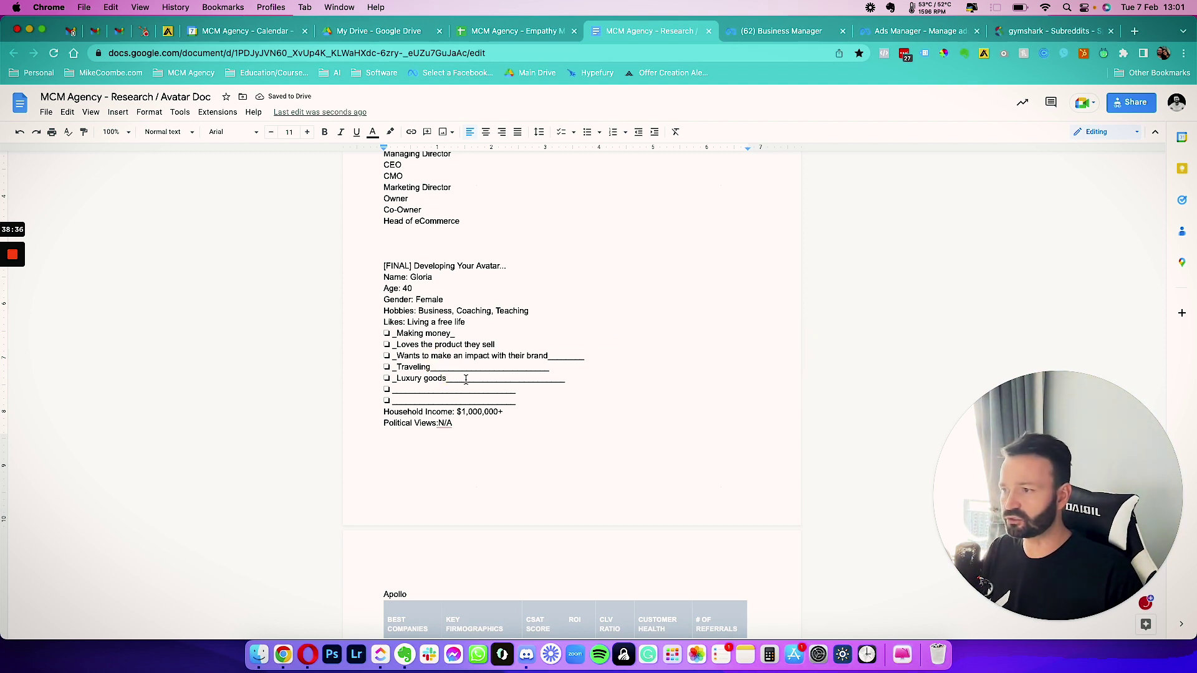
Step: Check the avatar's household income and political views entries
{"action": "left_click", "coordinate": [526, 409]}
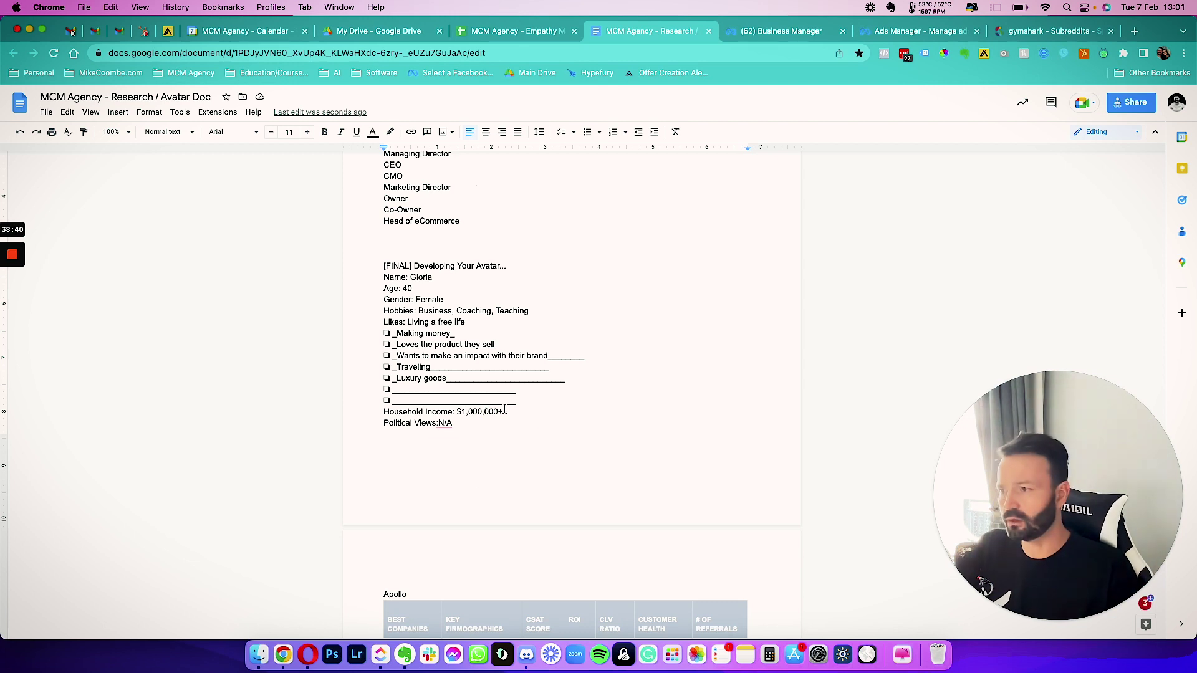
{"action": "left_click", "coordinate": [473, 421]}
{"action": "scroll", "coordinate": [470, 422], "scroll_direction": "down", "scroll_amount": 2}
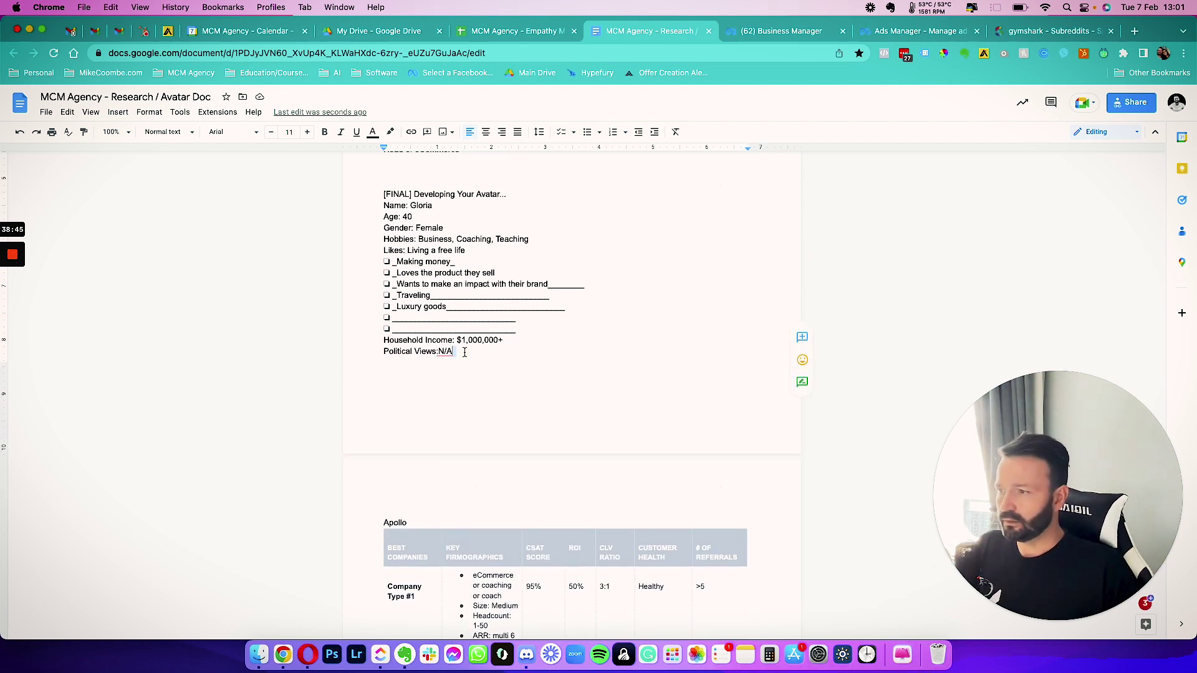
Step: Make the Apollo heading above the best companies table bold
{"action": "scroll", "coordinate": [465, 352], "scroll_direction": "down", "scroll_amount": 5}
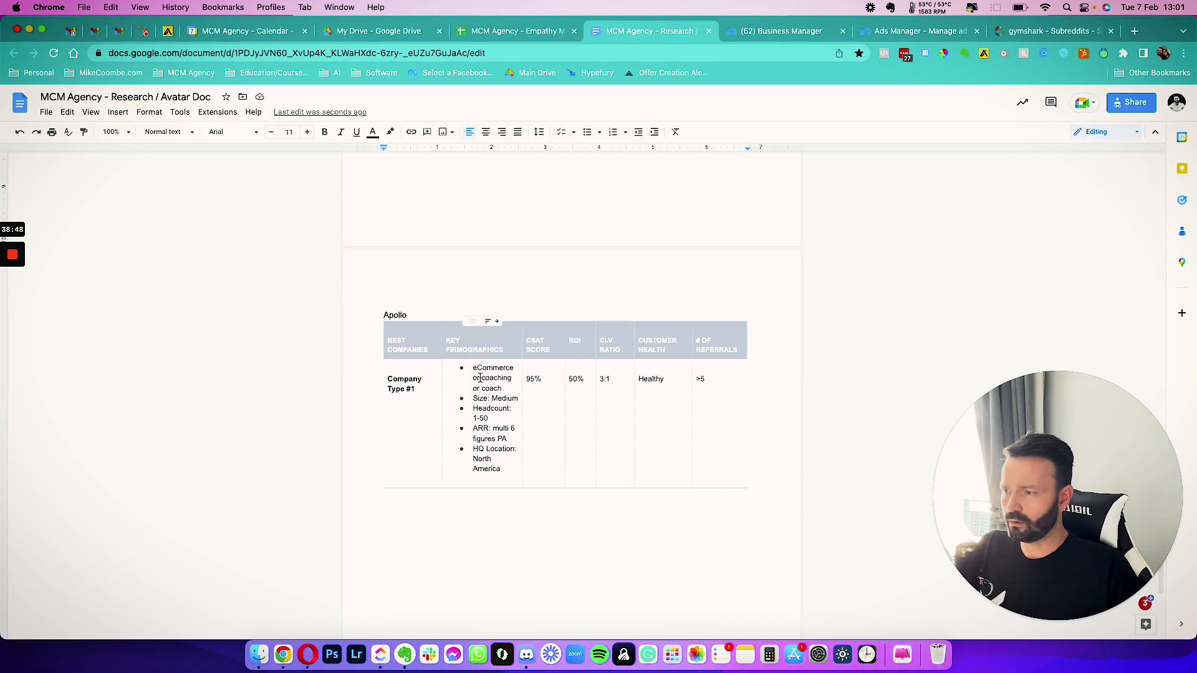
{"action": "double_click", "coordinate": [392, 315]}
{"action": "key", "text": "cmd+b"}
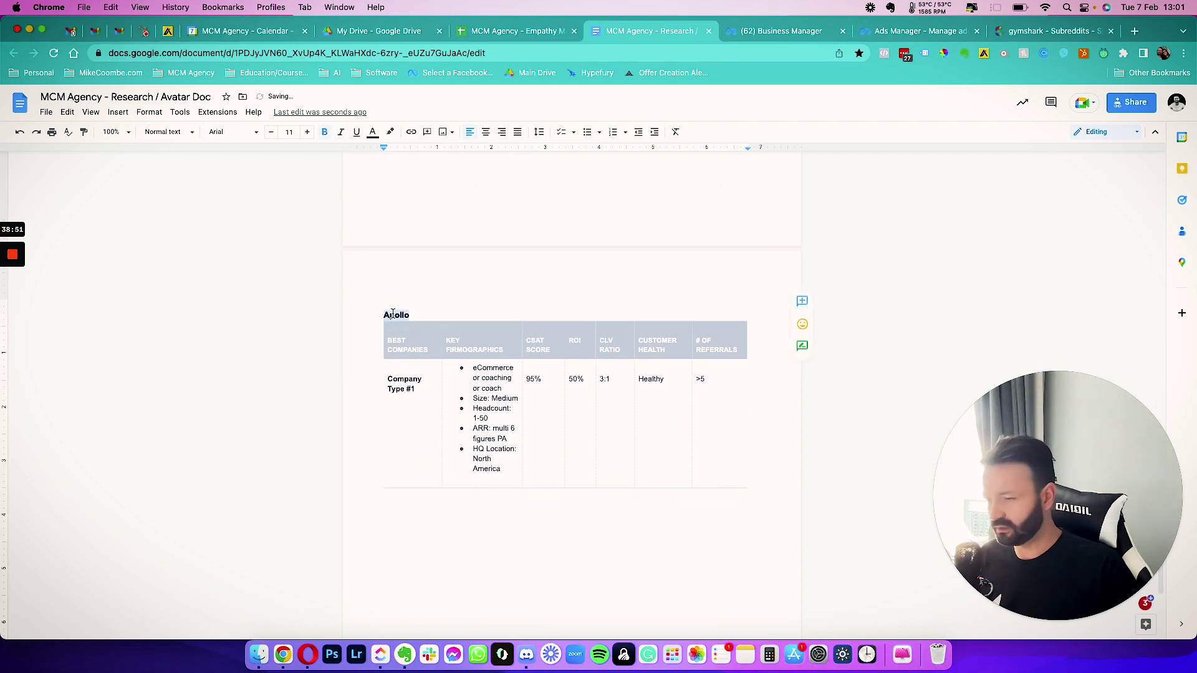
{"action": "left_click", "coordinate": [423, 314]}
Step: Switch to Apollo, open the people search and expand its Company filter options
{"action": "scroll", "coordinate": [436, 249], "scroll_direction": "up", "scroll_amount": 6}
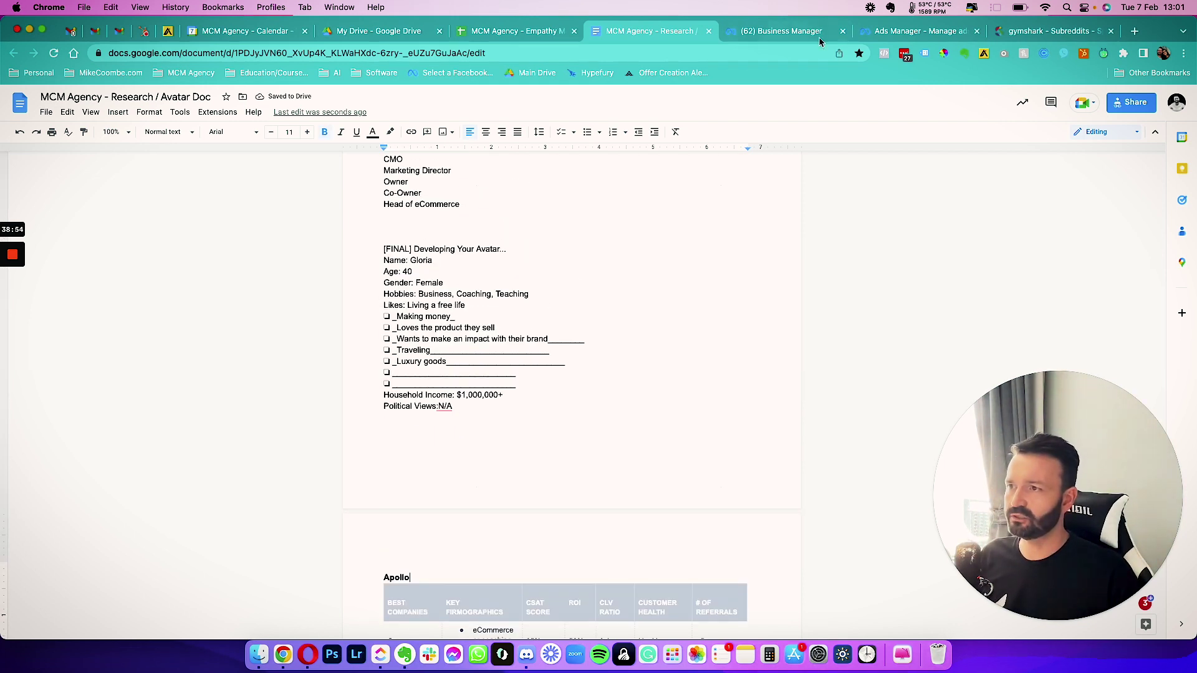
{"action": "left_click", "coordinate": [167, 36]}
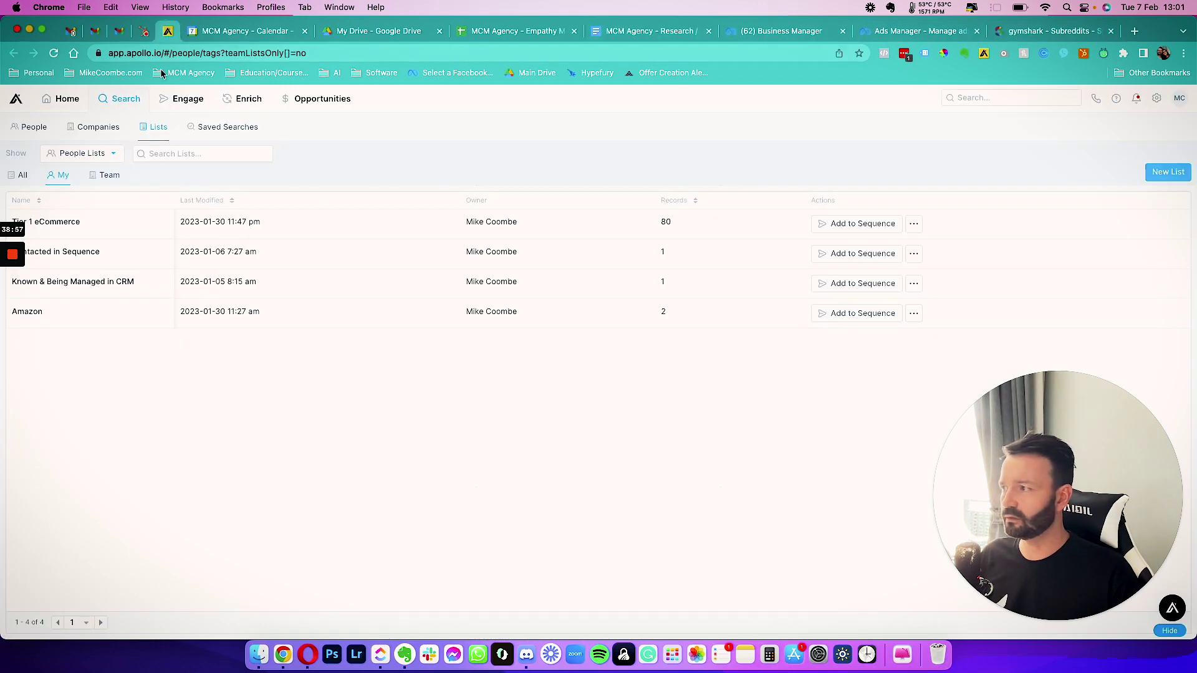
{"action": "left_click", "coordinate": [114, 105]}
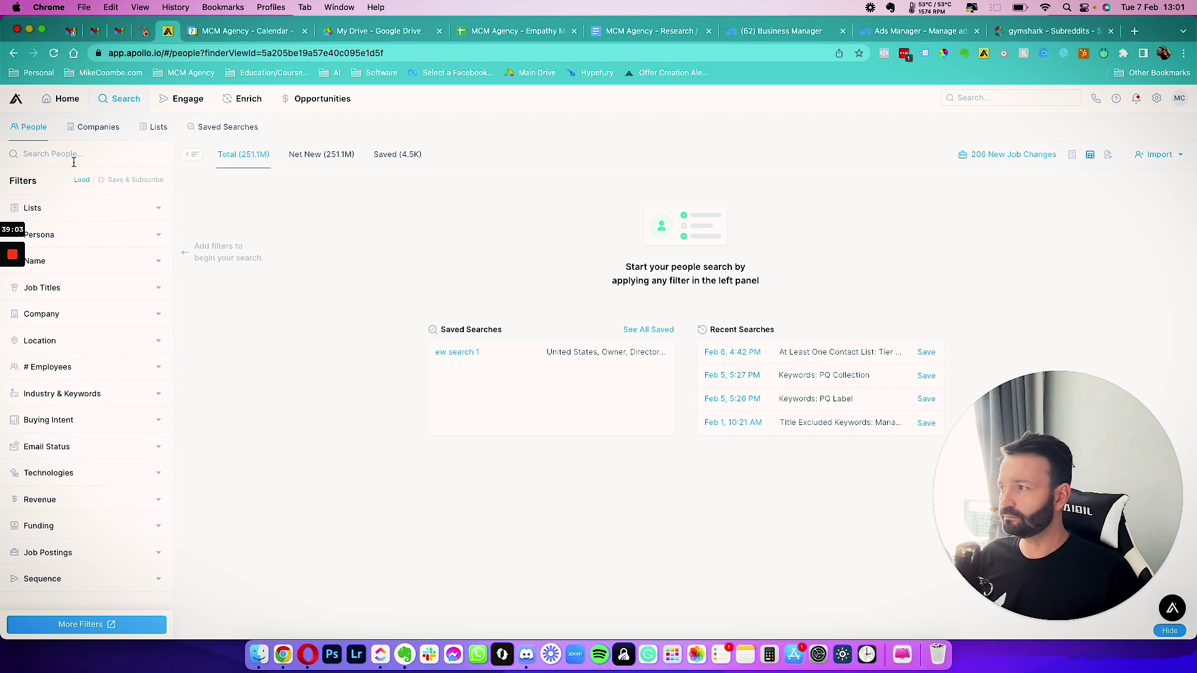
{"action": "left_click", "coordinate": [94, 127]}
{"action": "left_click", "coordinate": [32, 127]}
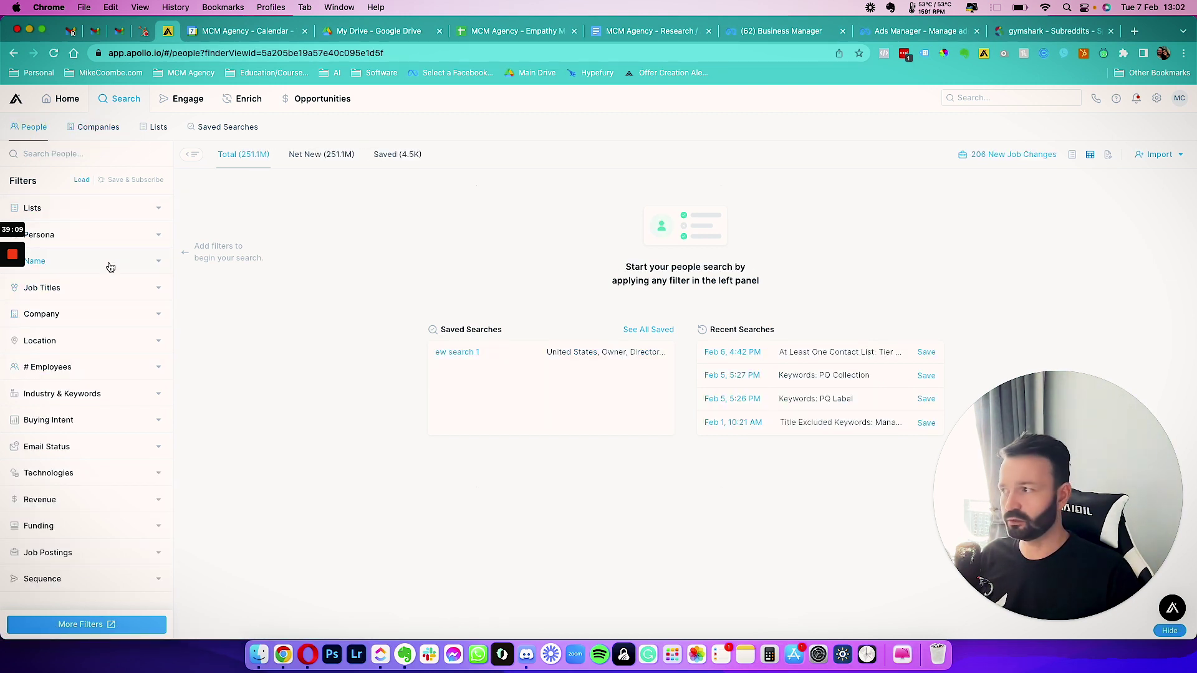
{"action": "left_click", "coordinate": [86, 314]}
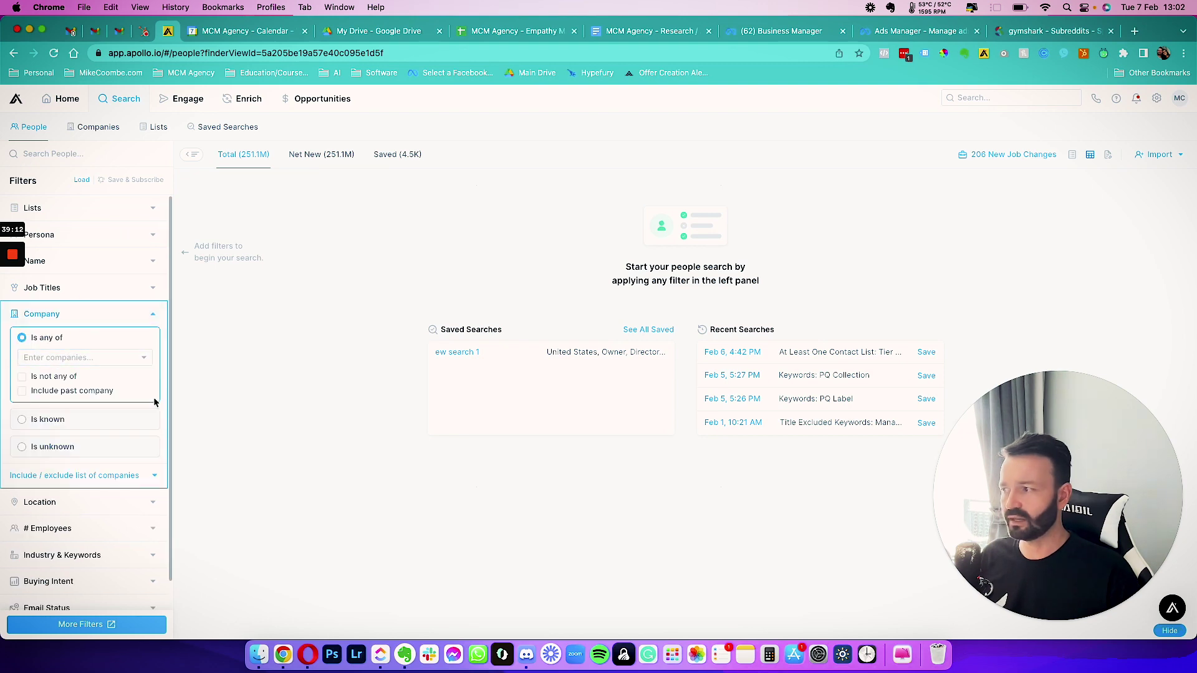
Step: Return to the Research / Avatar Doc and review the job titles and avatar profile again
{"action": "left_click", "coordinate": [622, 33]}
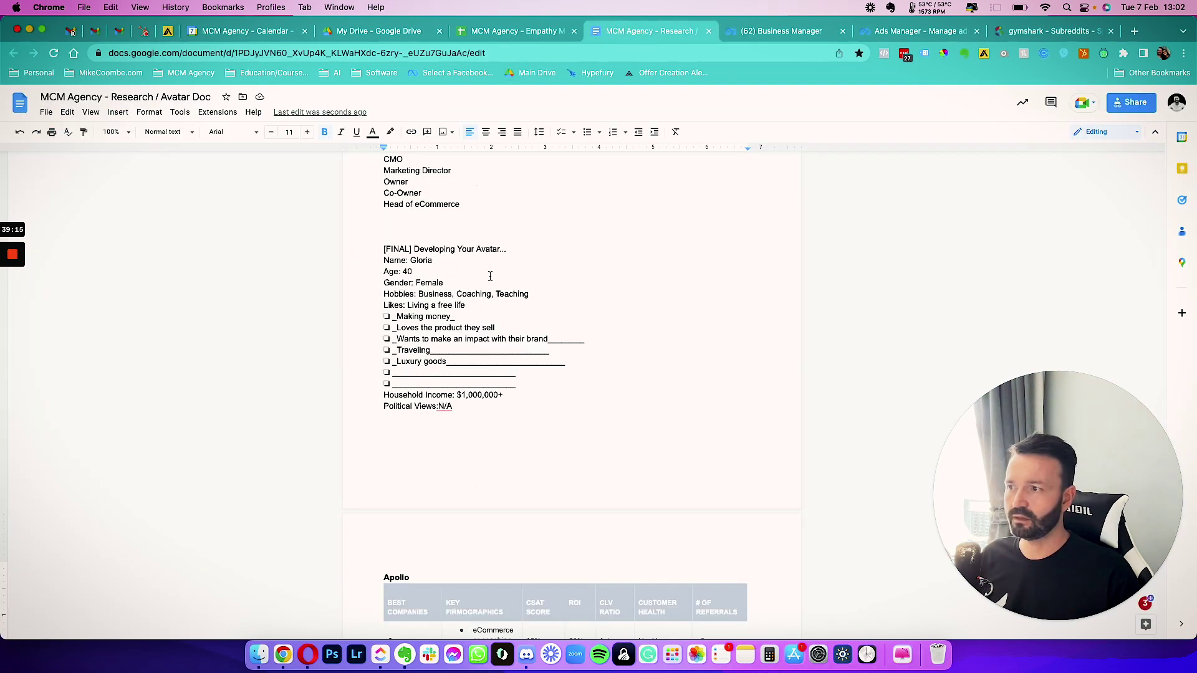
{"action": "scroll", "coordinate": [477, 326], "scroll_direction": "up", "scroll_amount": 4}
{"action": "scroll", "coordinate": [477, 326], "scroll_direction": "up", "scroll_amount": 1}
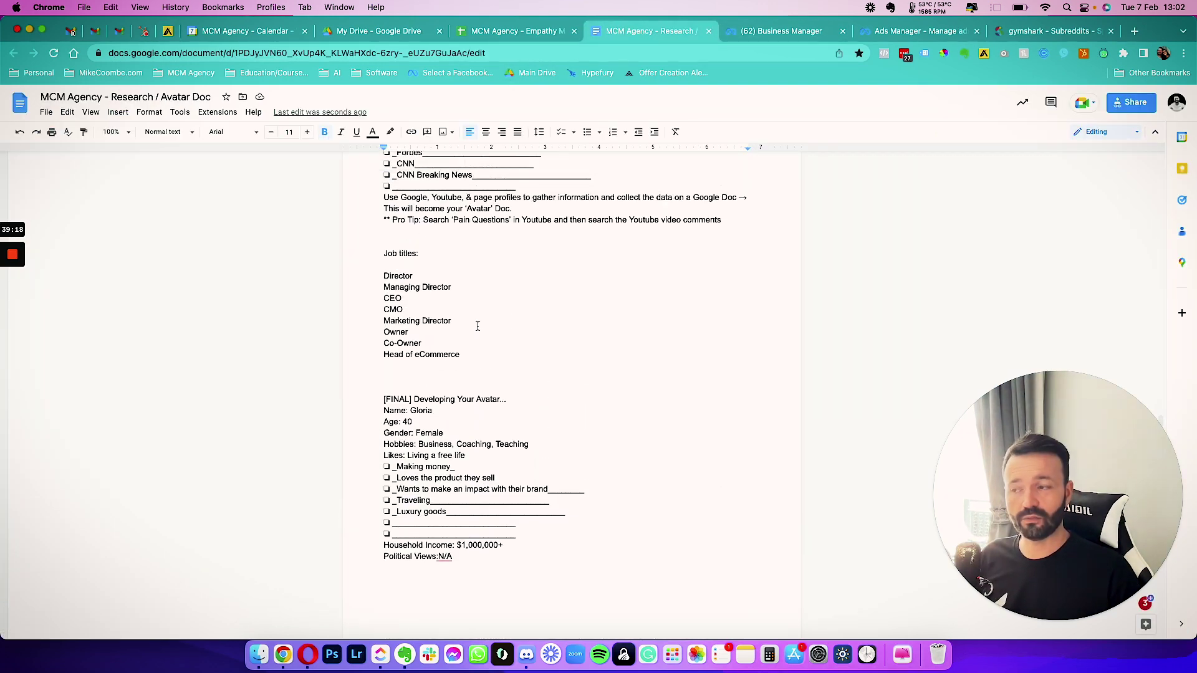
Step: Switch to the MCM Agency - Empathy Map MASTER eCommerce spreadsheet and examine its demographics rows and empathy map quadrants
{"action": "left_click", "coordinate": [511, 31]}
{"action": "left_click", "coordinate": [498, 207]}
{"action": "left_click", "coordinate": [382, 400]}
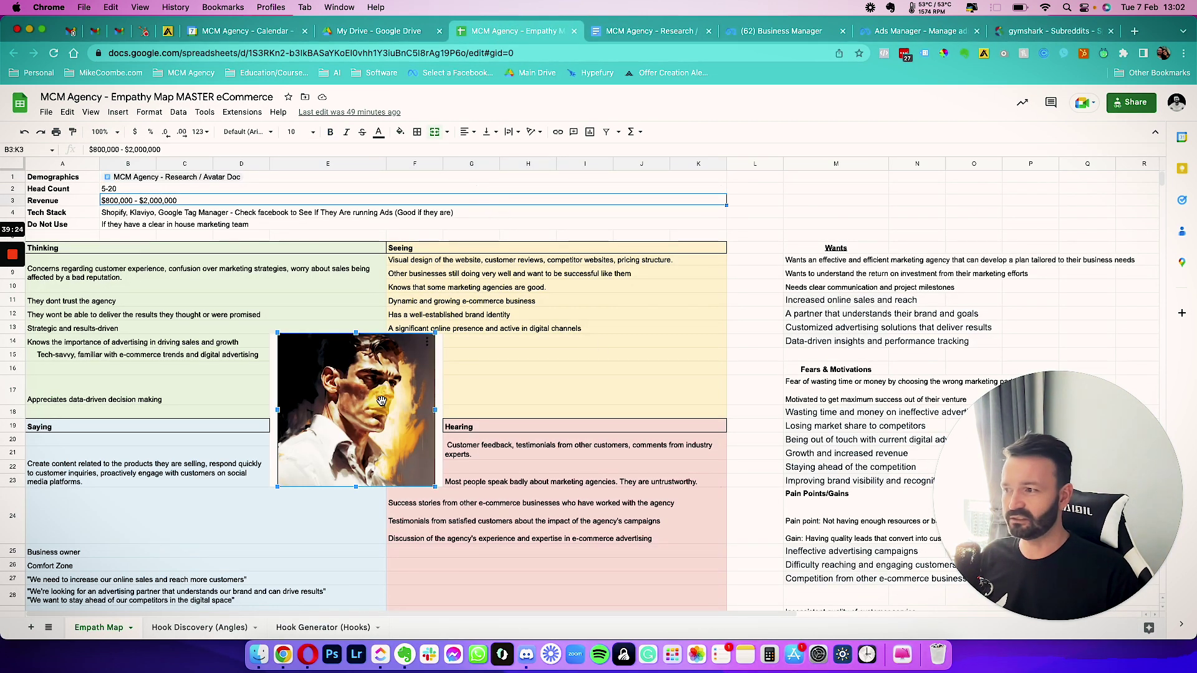
{"action": "left_click", "coordinate": [459, 380]}
{"action": "left_click", "coordinate": [471, 360]}
{"action": "left_click", "coordinate": [548, 213]}
{"action": "left_click", "coordinate": [554, 190]}
{"action": "left_click", "coordinate": [759, 186]}
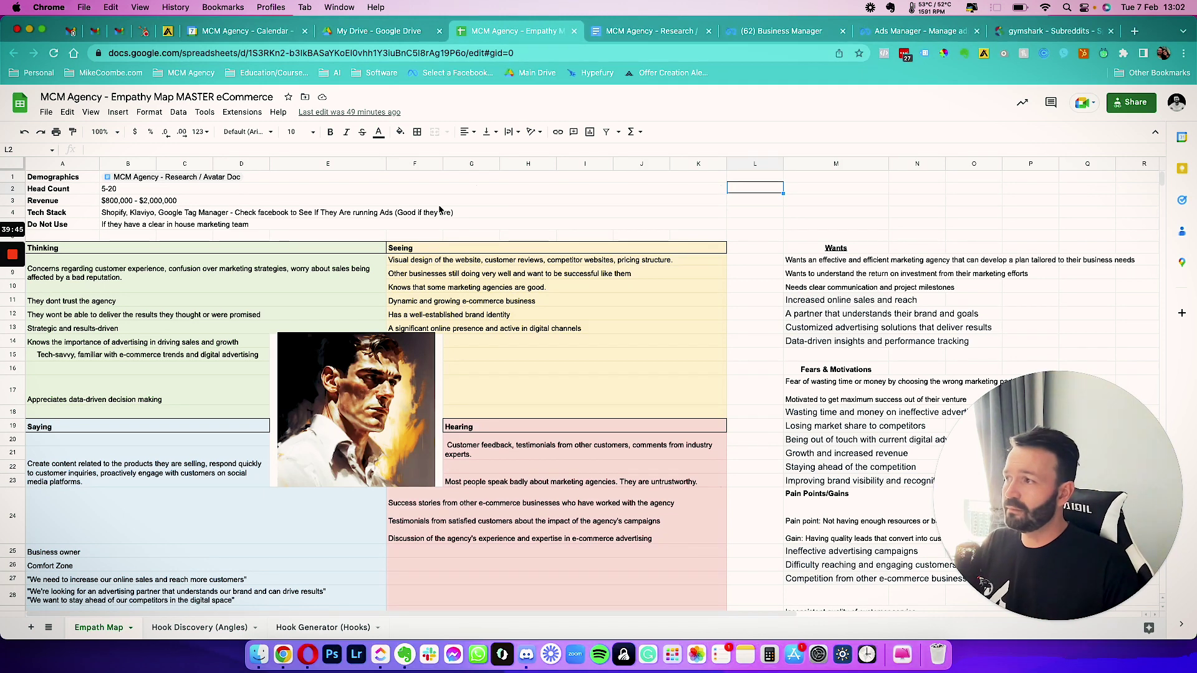
{"action": "left_click", "coordinate": [415, 201]}
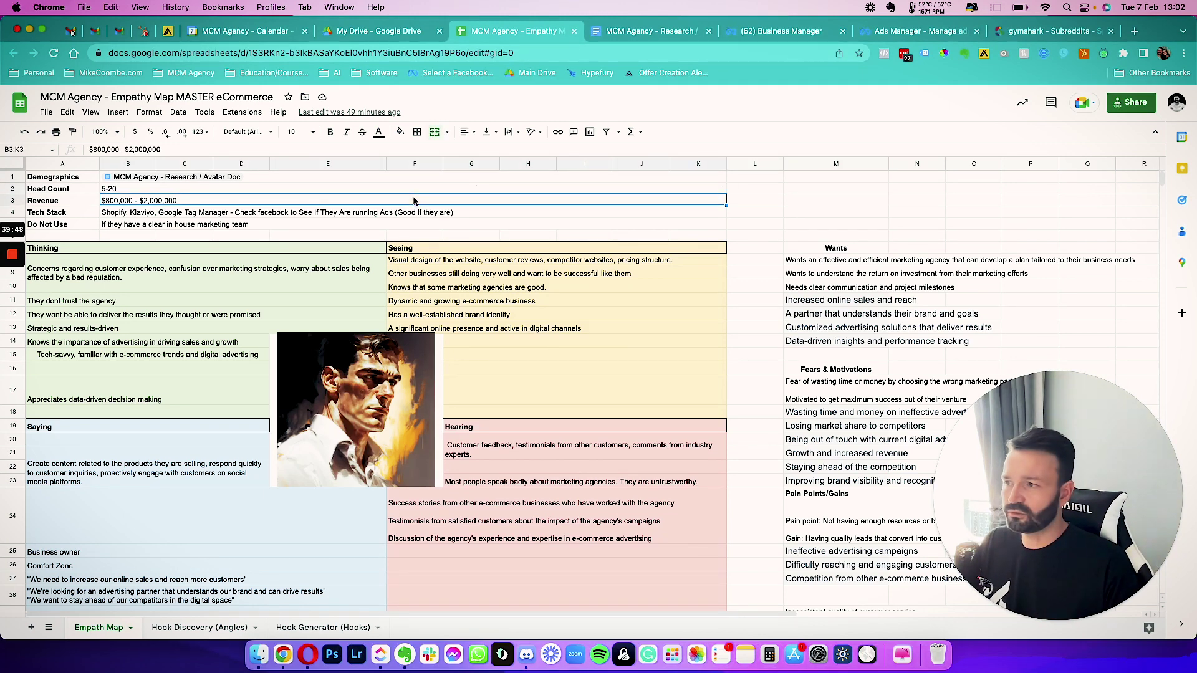
{"action": "scroll", "coordinate": [430, 262], "scroll_direction": "down", "scroll_amount": 10}
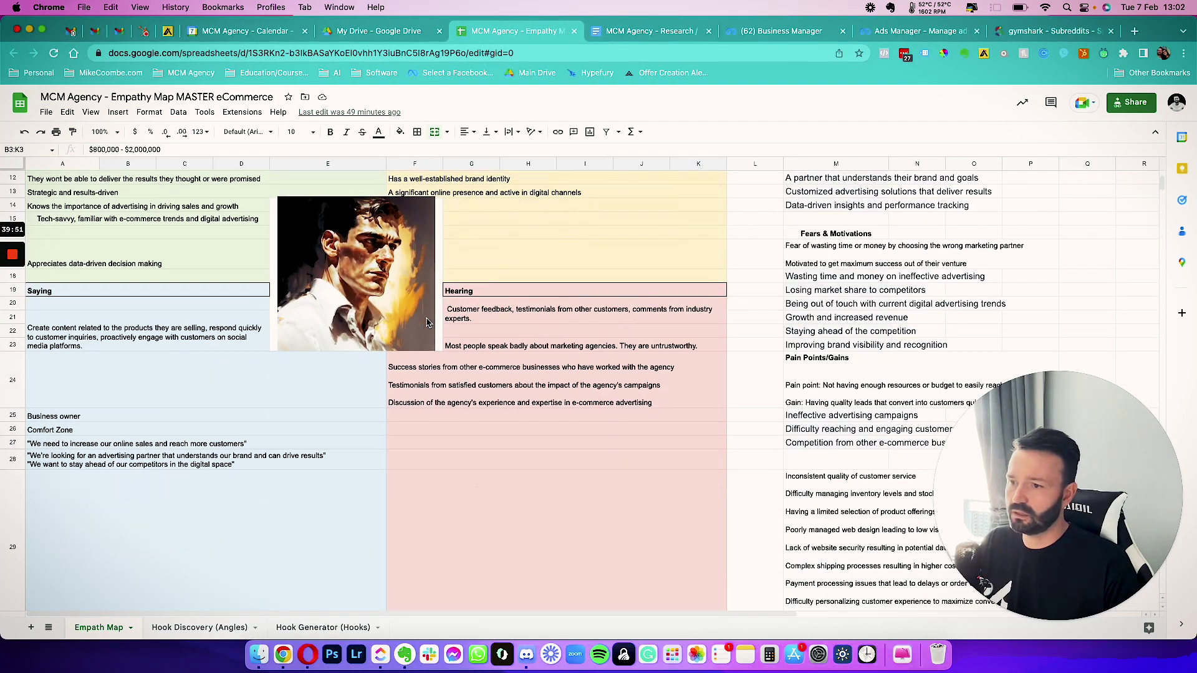
Step: Set the Revenue range in the demographics rows to $700,000 - $2,000,000
{"action": "scroll", "coordinate": [498, 249], "scroll_direction": "up", "scroll_amount": 10}
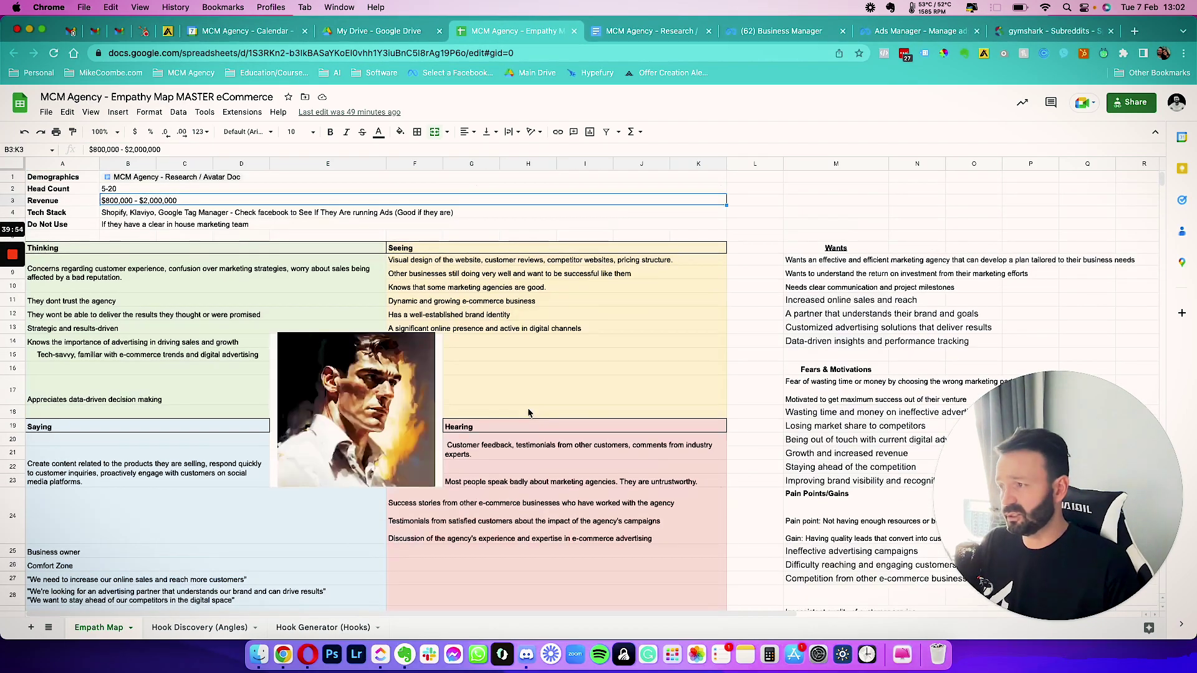
{"action": "mouse_move", "coordinate": [170, 178]}
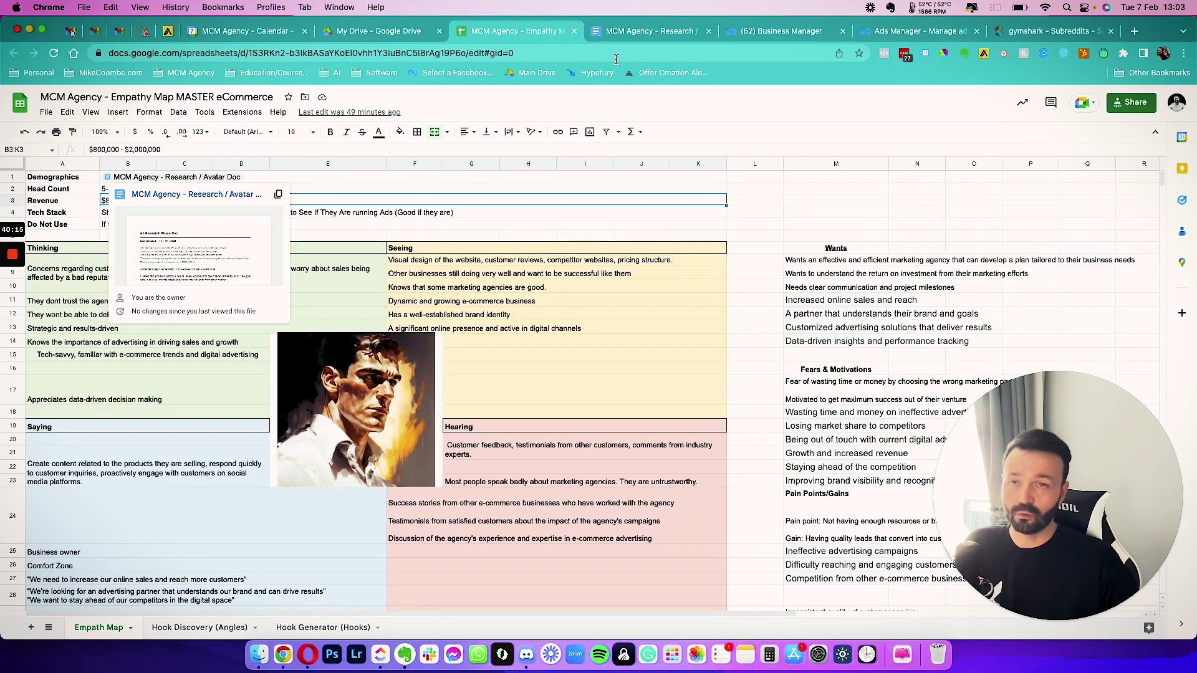
{"action": "left_click", "coordinate": [407, 212]}
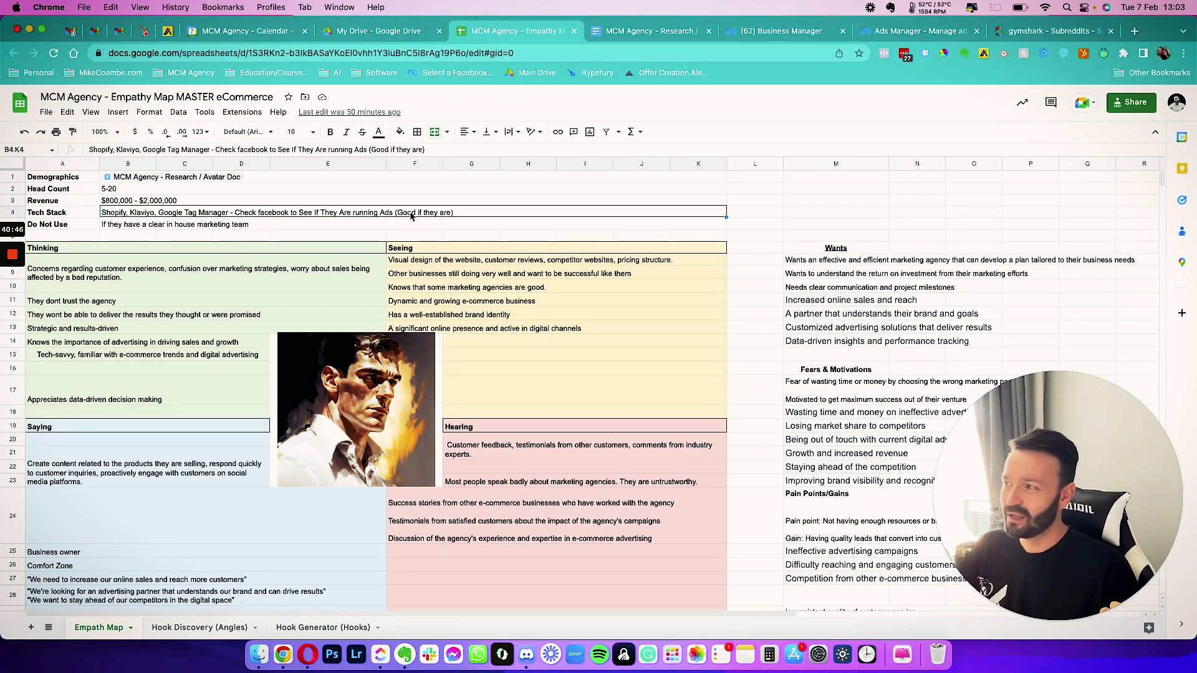
{"action": "double_click", "coordinate": [108, 199]}
{"action": "key", "text": "Left"}
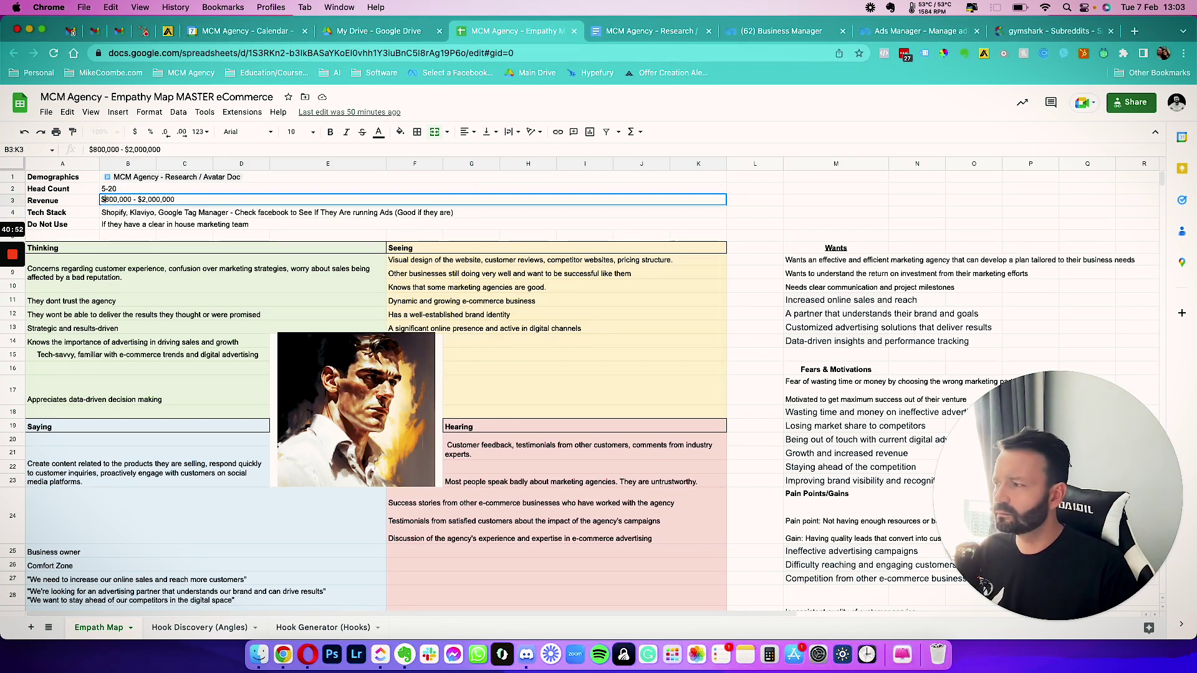
{"action": "key", "text": "BackSpace"}
{"action": "key", "text": "BackSpace"}
{"action": "type", "text": "$7"}
{"action": "key", "text": "Return"}
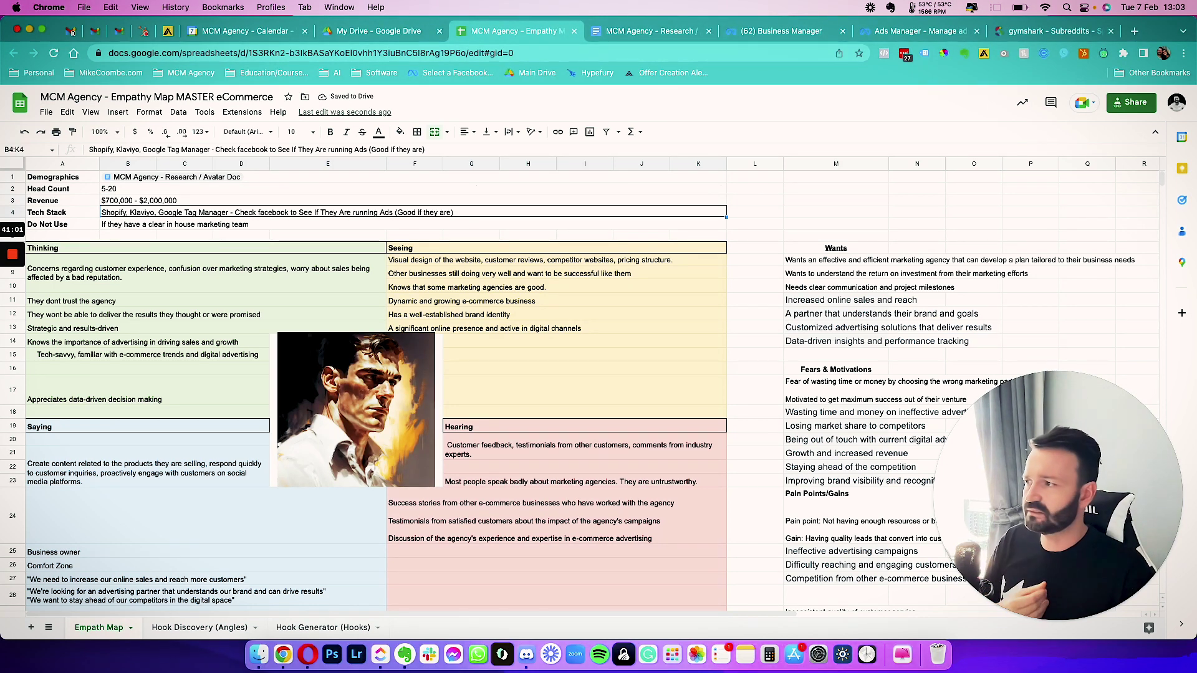
Step: Review the Head Count, Revenue and Tech Stack rows of the demographics block
{"action": "key", "text": "Down"}
{"action": "key", "text": "Up"}
{"action": "key", "text": "Up"}
{"action": "key", "text": "Up"}
{"action": "key", "text": "Down"}
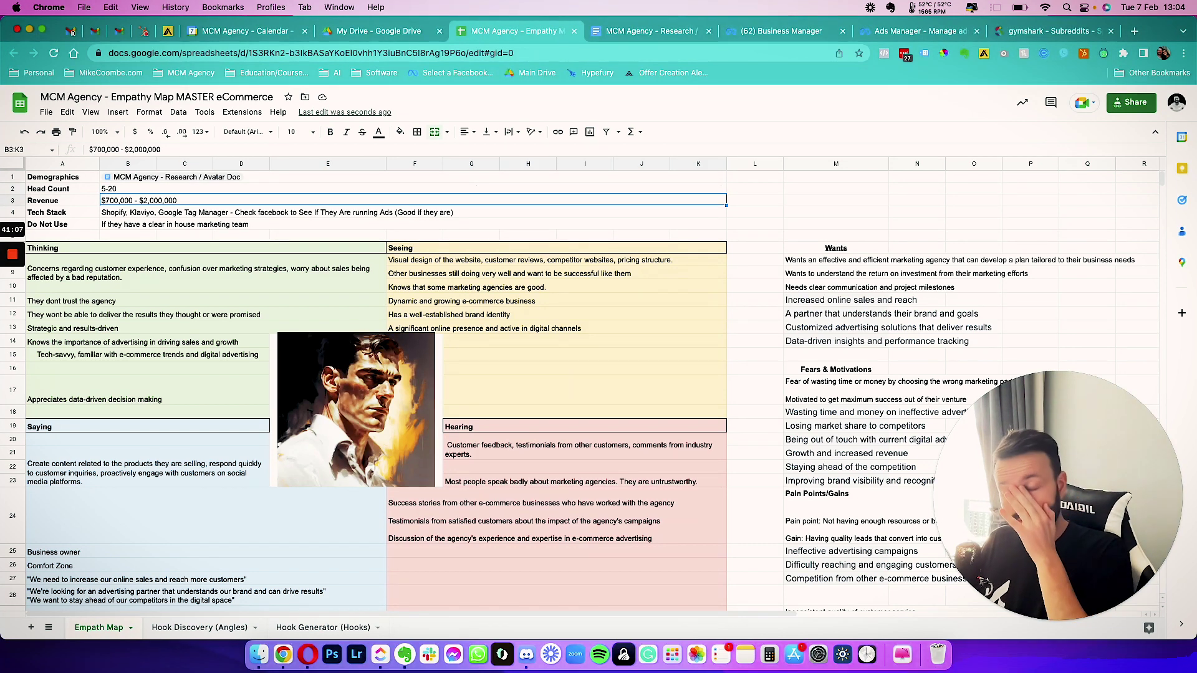
{"action": "key", "text": "Down"}
{"action": "key", "text": "Up"}
{"action": "key", "text": "Up"}
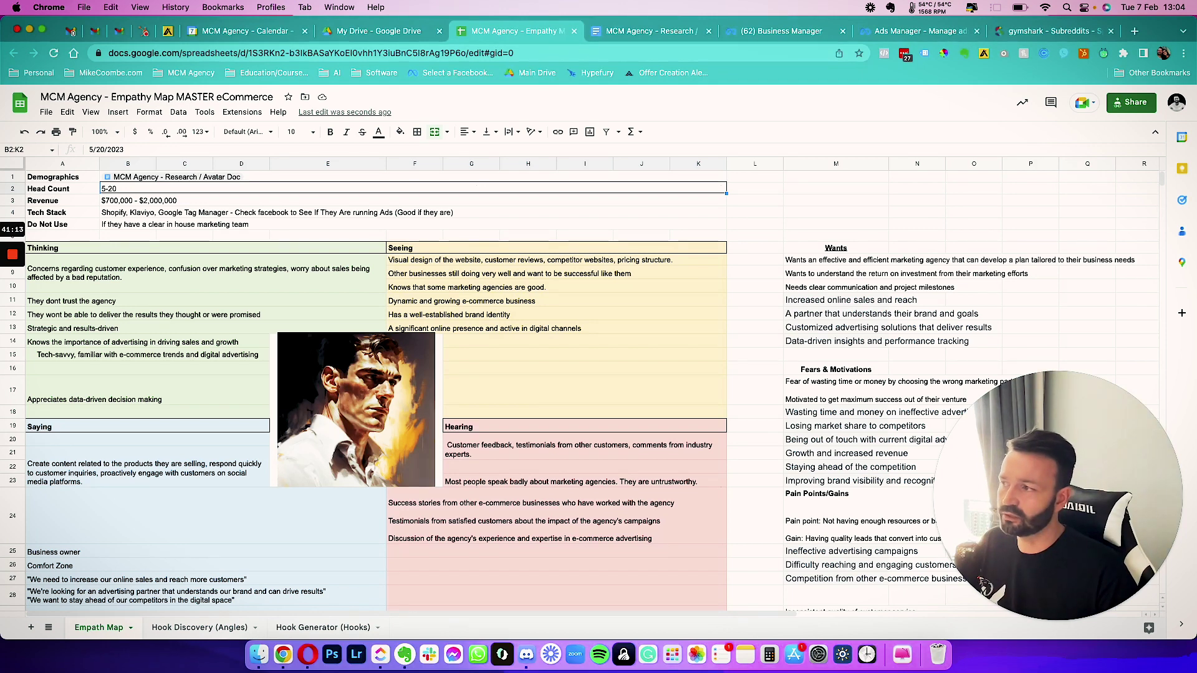
{"action": "left_click", "coordinate": [412, 200]}
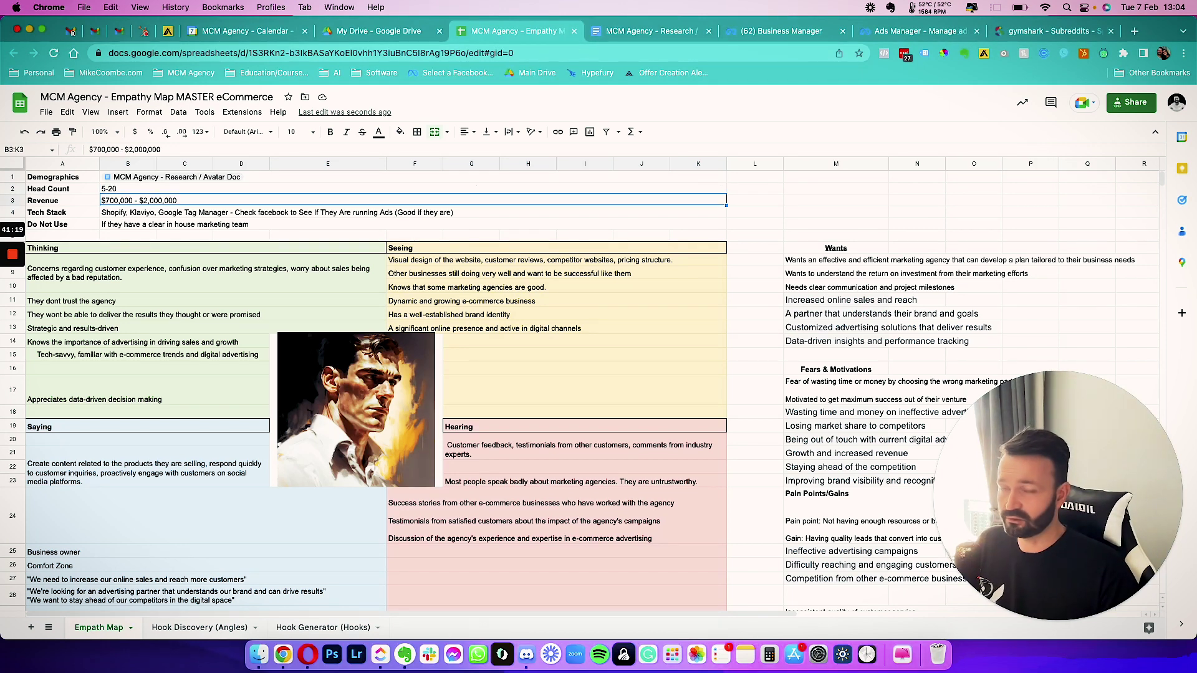
{"action": "left_click", "coordinate": [411, 212]}
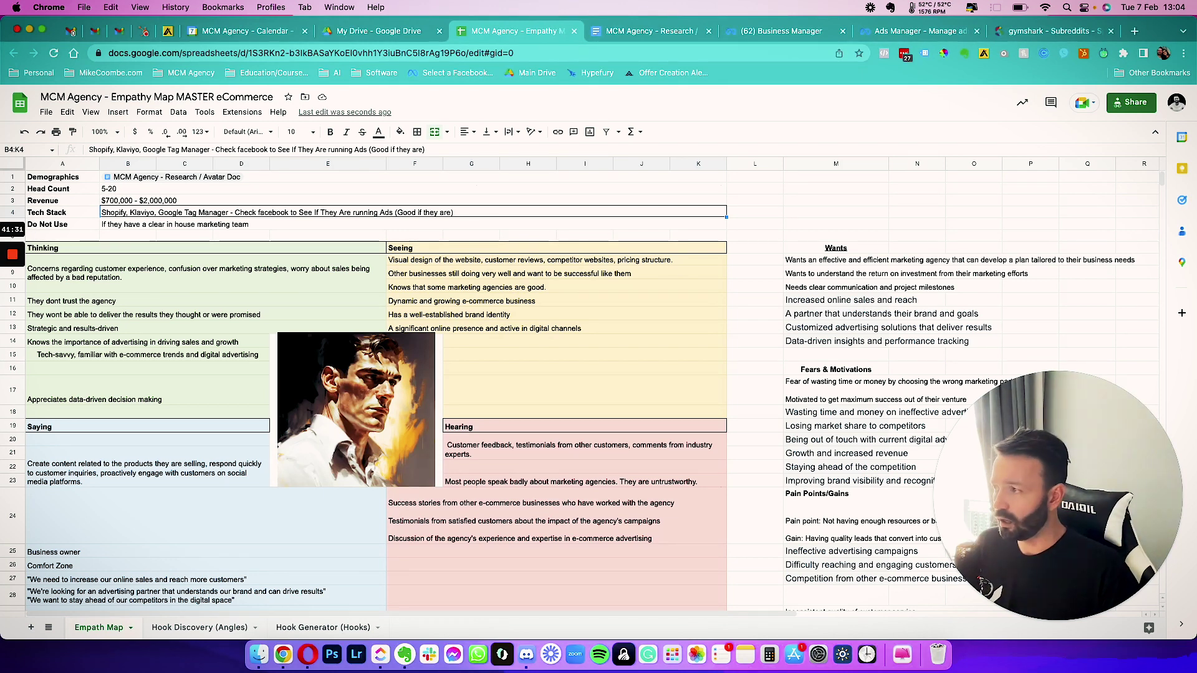
Step: Make the Do Not Use entry about a clear in-house marketing team bold
{"action": "left_click", "coordinate": [249, 224]}
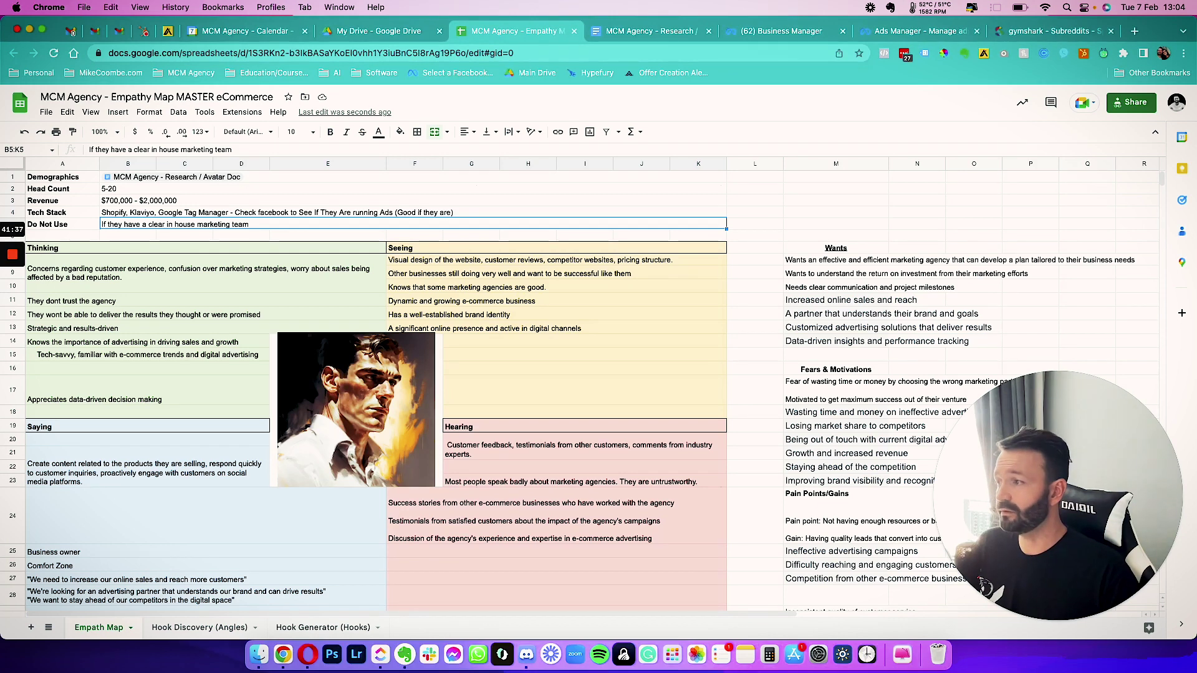
{"action": "key", "text": "super+b"}
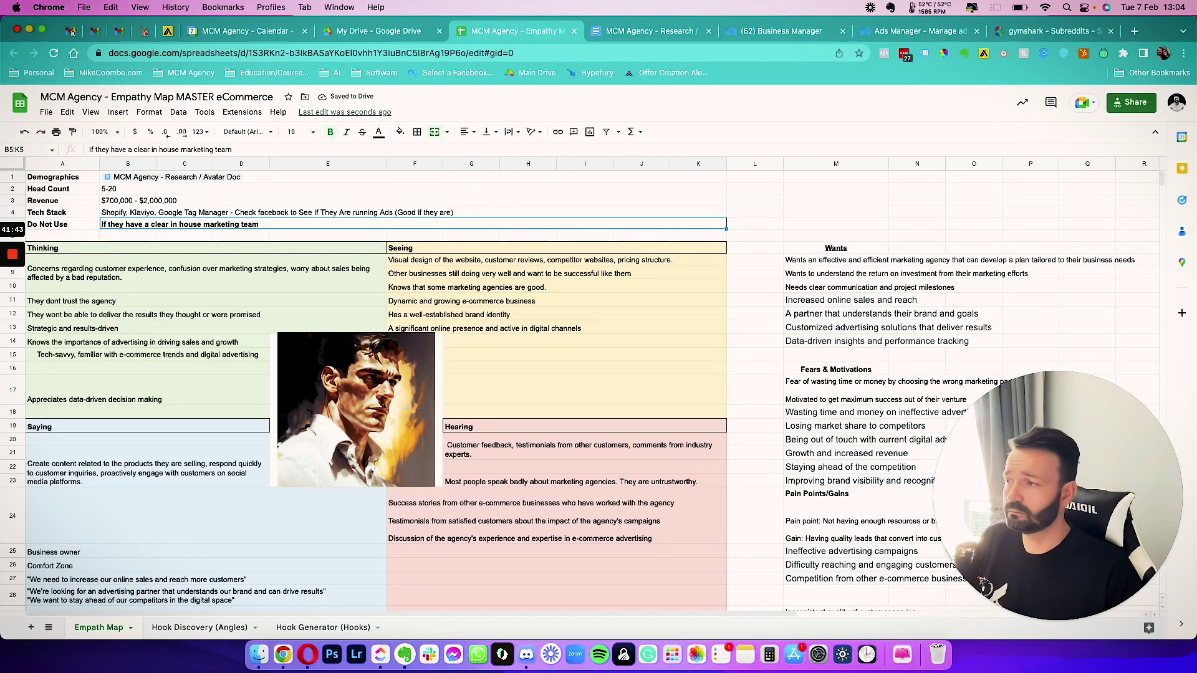
{"action": "left_click", "coordinate": [128, 235]}
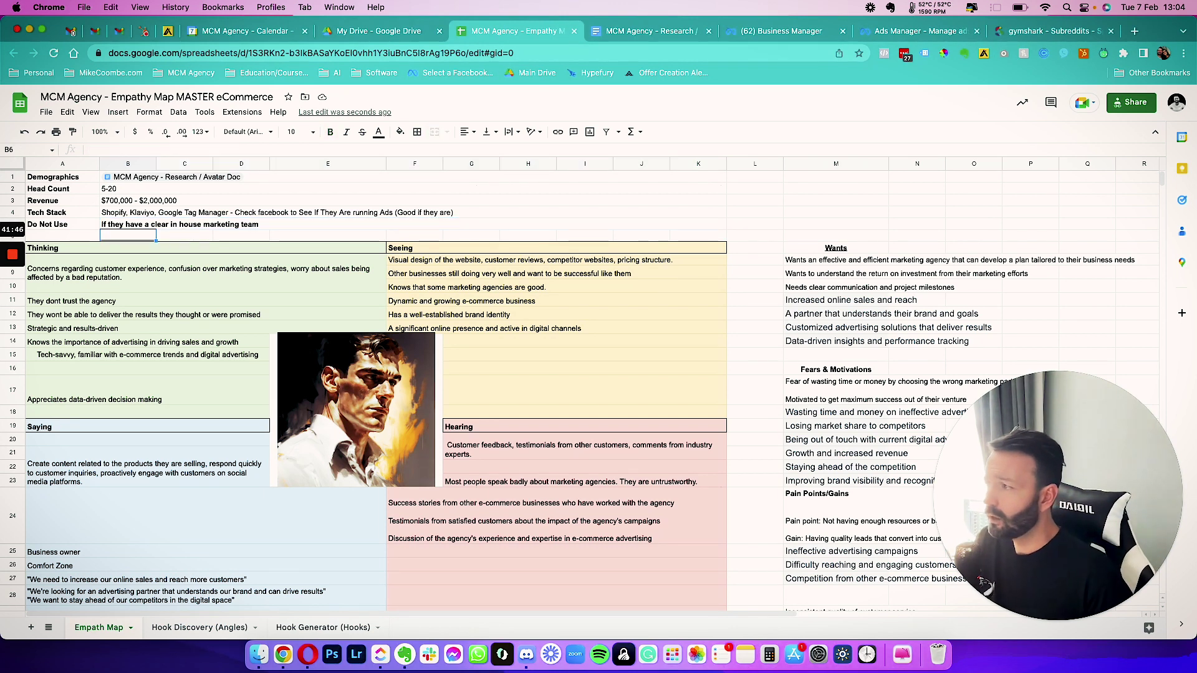
Step: Compare the entries in the Thinking and Seeing quadrants of the empathy map
{"action": "left_click", "coordinate": [128, 247]}
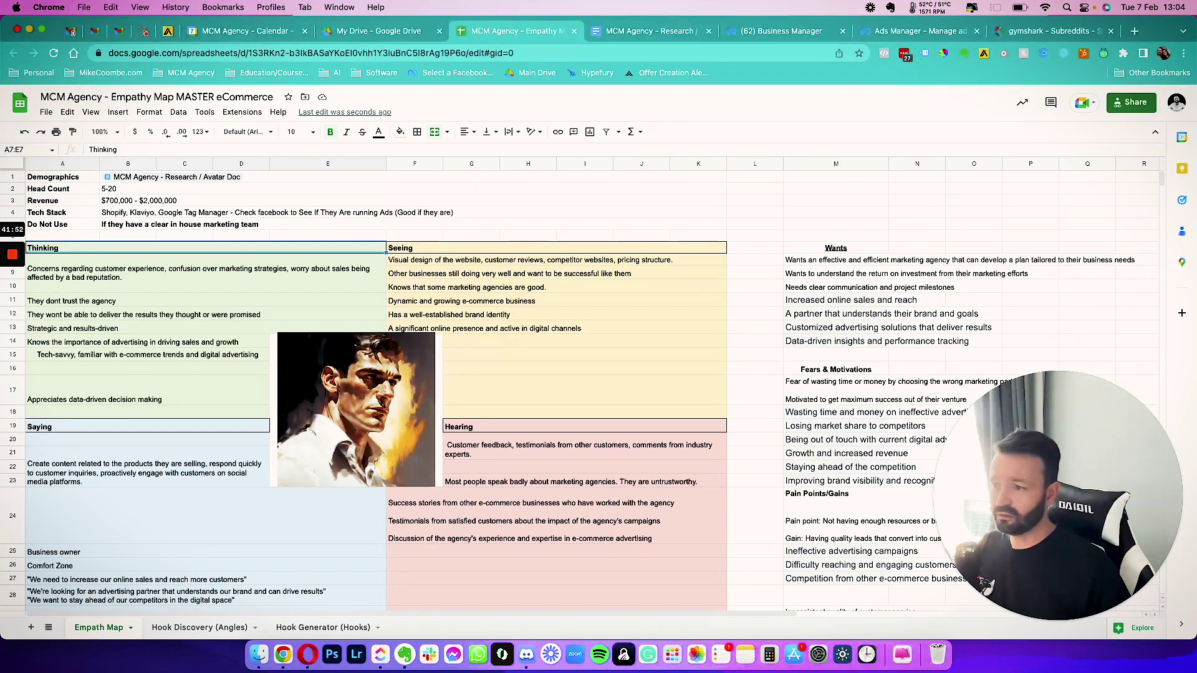
{"action": "left_click", "coordinate": [174, 267]}
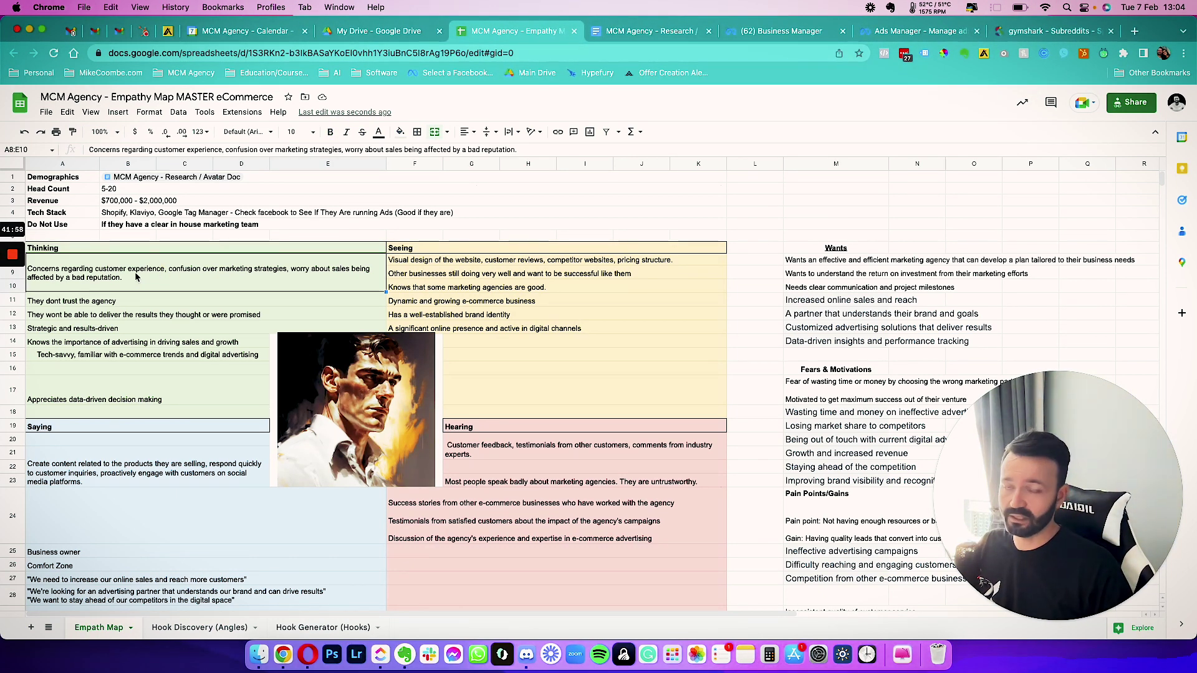
{"action": "key", "text": "Right"}
{"action": "key", "text": "Left"}
{"action": "key", "text": "Right"}
{"action": "key", "text": "Down"}
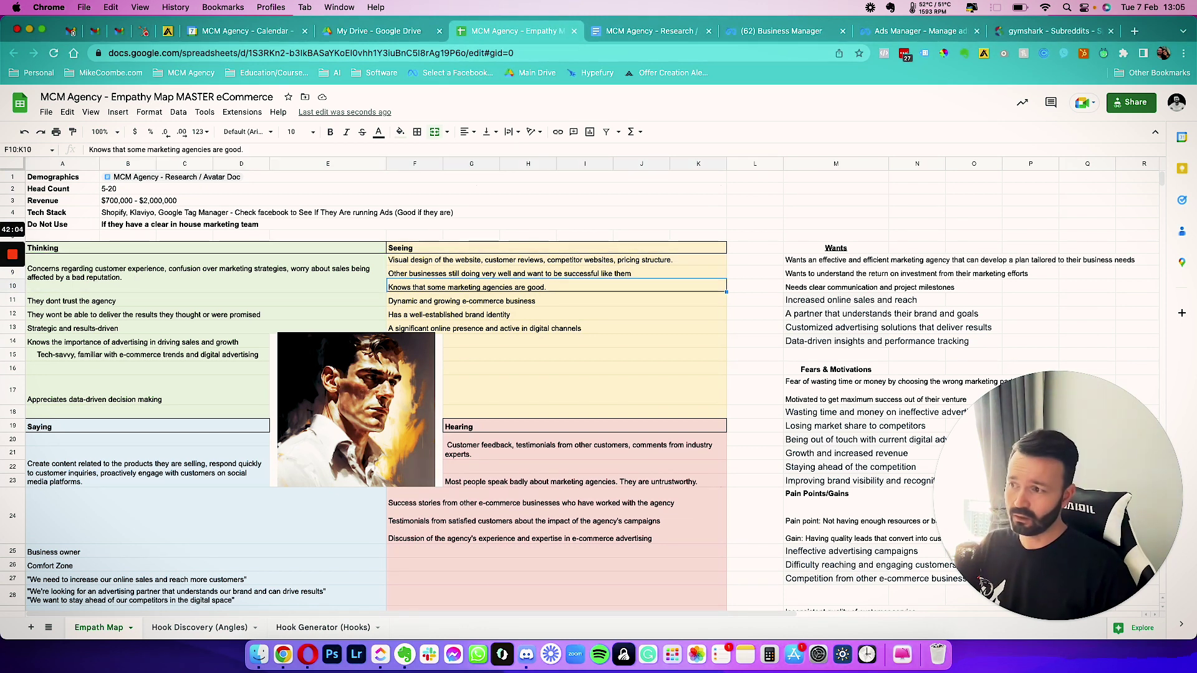
{"action": "left_click", "coordinate": [466, 287]}
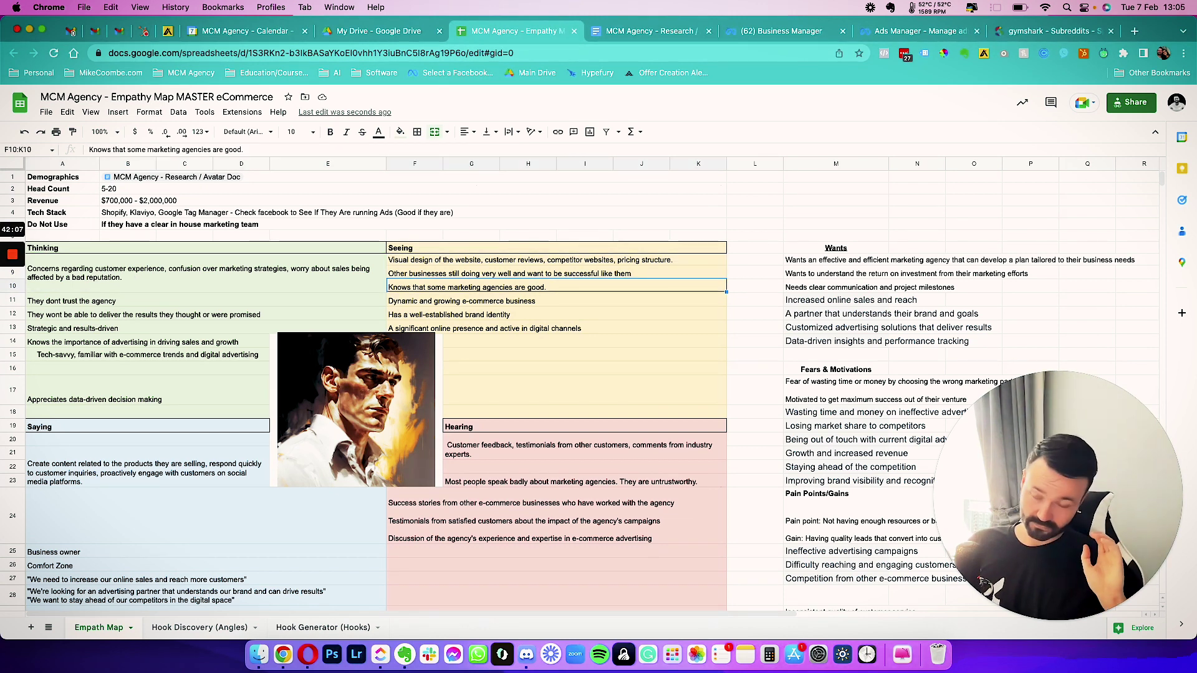
{"action": "key", "text": "Left"}
{"action": "key", "text": "Down"}
{"action": "key", "text": "Right"}
{"action": "key", "text": "Left"}
{"action": "key", "text": "Right"}
{"action": "key", "text": "Left"}
{"action": "key", "text": "Down"}
{"action": "key", "text": "Up"}
{"action": "key", "text": "Up"}
{"action": "key", "text": "Right"}
{"action": "key", "text": "Down"}
{"action": "key", "text": "Left"}
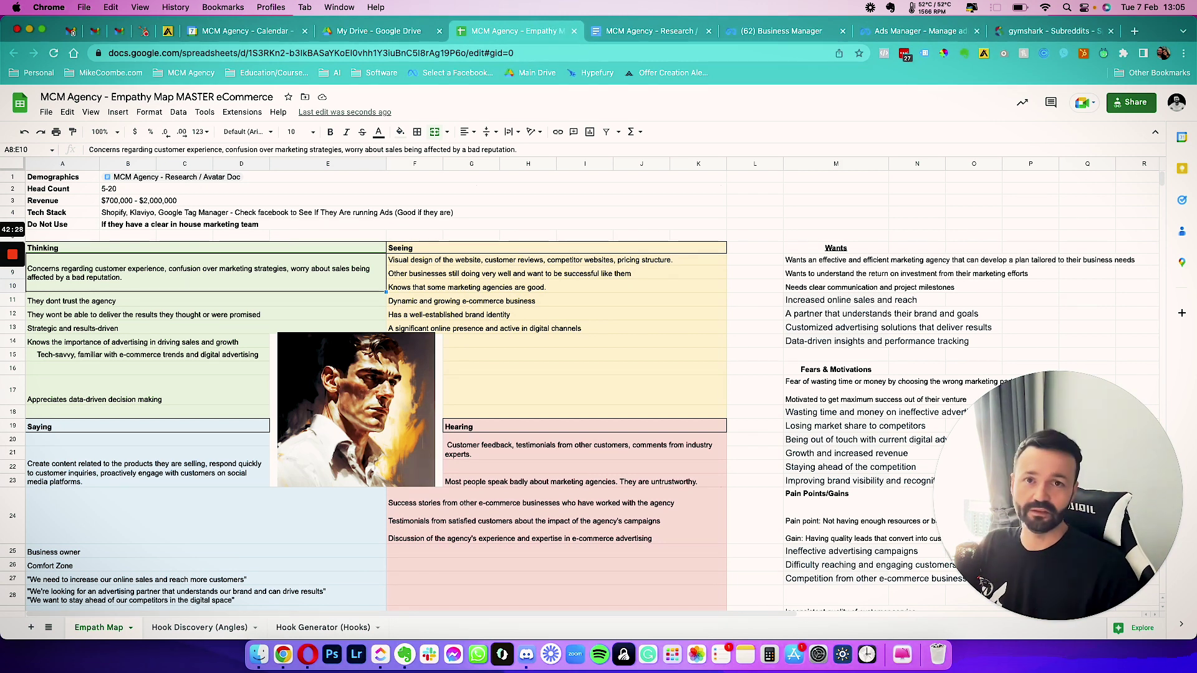
Step: Go through the Seeing, Hearing and Saying entries down to the Feeling section of the empathy map
{"action": "left_click", "coordinate": [206, 247]}
{"action": "key", "text": "Right"}
{"action": "key", "text": "Down"}
{"action": "key", "text": "Down"}
{"action": "key", "text": "Down"}
{"action": "key", "text": "Down"}
{"action": "key", "text": "Down"}
{"action": "key", "text": "Down"}
{"action": "key", "text": "Down"}
{"action": "key", "text": "Down"}
{"action": "key", "text": "Down"}
{"action": "key", "text": "Down"}
{"action": "key", "text": "Down"}
{"action": "key", "text": "Down"}
{"action": "key", "text": "Left"}
{"action": "key", "text": "Up"}
{"action": "key", "text": "Up"}
{"action": "key", "text": "Up"}
{"action": "key", "text": "Up"}
{"action": "key", "text": "Up"}
{"action": "key", "text": "Down"}
{"action": "key", "text": "Down"}
{"action": "key", "text": "Down"}
{"action": "key", "text": "Down"}
{"action": "key", "text": "Down"}
{"action": "key", "text": "Down"}
{"action": "key", "text": "Down"}
{"action": "key", "text": "Down"}
{"action": "key", "text": "Down"}
{"action": "key", "text": "Down"}
{"action": "key", "text": "Down"}
{"action": "key", "text": "Down"}
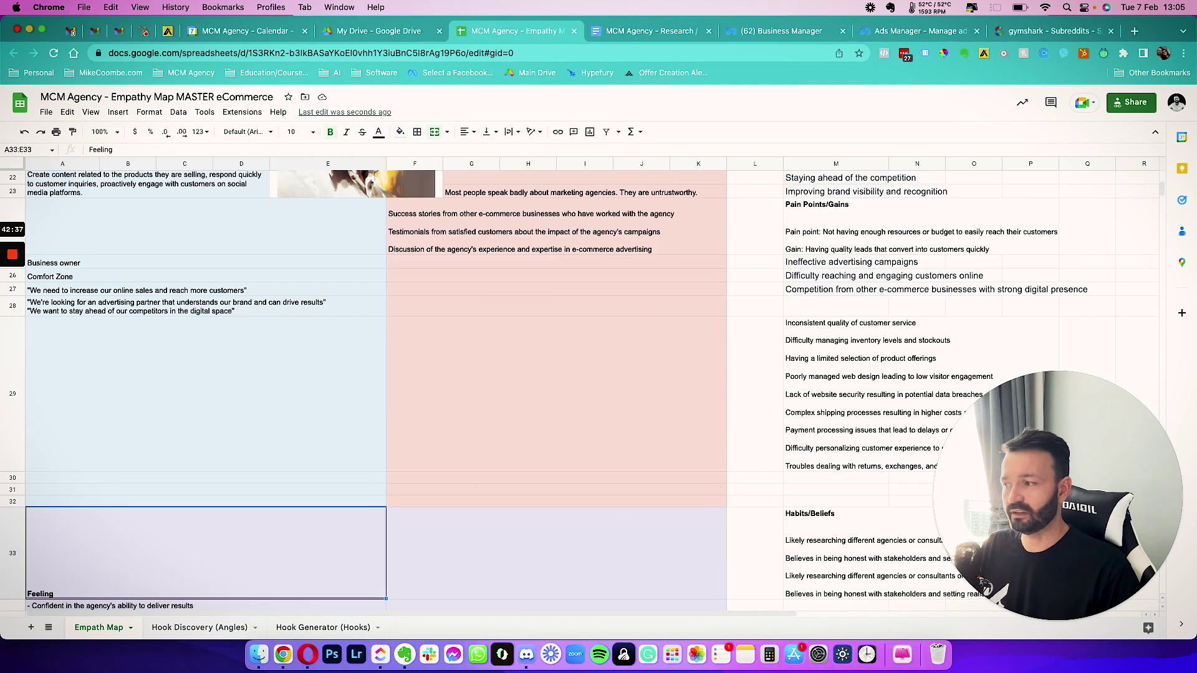
{"action": "key", "text": "Up"}
{"action": "key", "text": "Up"}
{"action": "key", "text": "Up"}
{"action": "key", "text": "Up"}
{"action": "key", "text": "Up"}
{"action": "key", "text": "Up"}
{"action": "key", "text": "Up"}
{"action": "key", "text": "Up"}
{"action": "key", "text": "Up"}
{"action": "key", "text": "Up"}
{"action": "key", "text": "Up"}
{"action": "key", "text": "Up"}
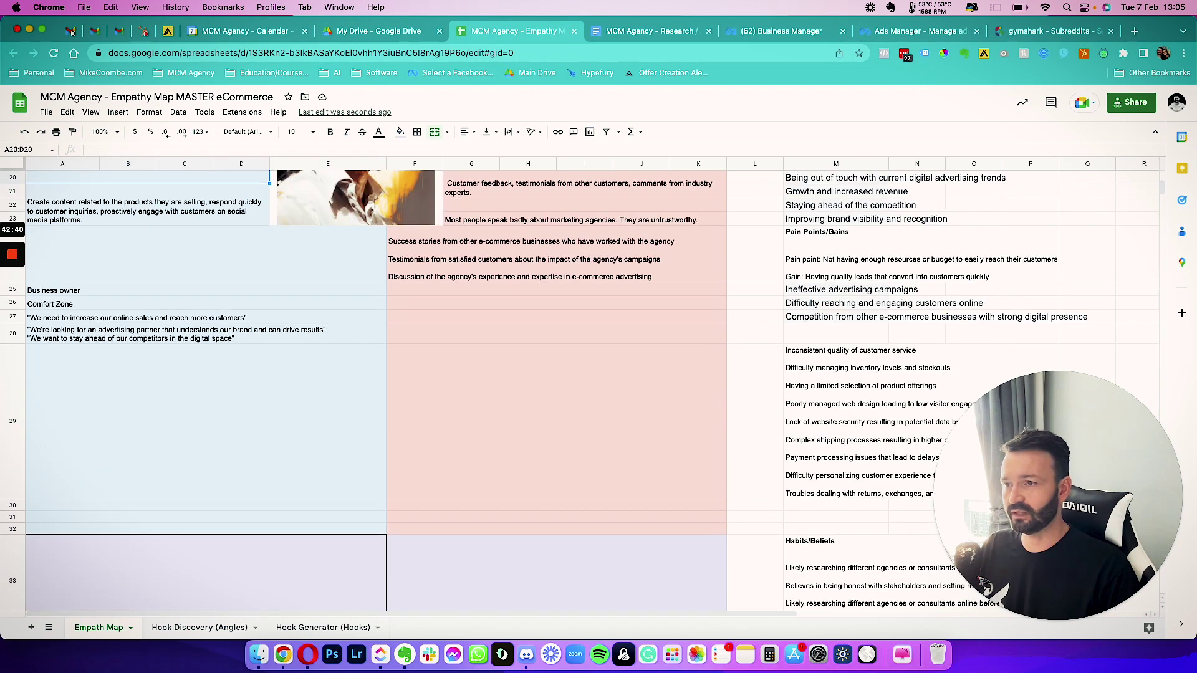
Step: Examine the Wants, Fears & Motivations, Pain Points/Gains and Habits/Beliefs lists beside the empathy map
{"action": "key", "text": "Up"}
{"action": "key", "text": "Up"}
{"action": "key", "text": "Up"}
{"action": "key", "text": "Up"}
{"action": "key", "text": "Up"}
{"action": "key", "text": "Up"}
{"action": "key", "text": "Up"}
{"action": "key", "text": "Up"}
{"action": "key", "text": "Up"}
{"action": "key", "text": "Up"}
{"action": "key", "text": "Up"}
{"action": "key", "text": "Up"}
{"action": "key", "text": "Up"}
{"action": "key", "text": "Right"}
{"action": "key", "text": "Right"}
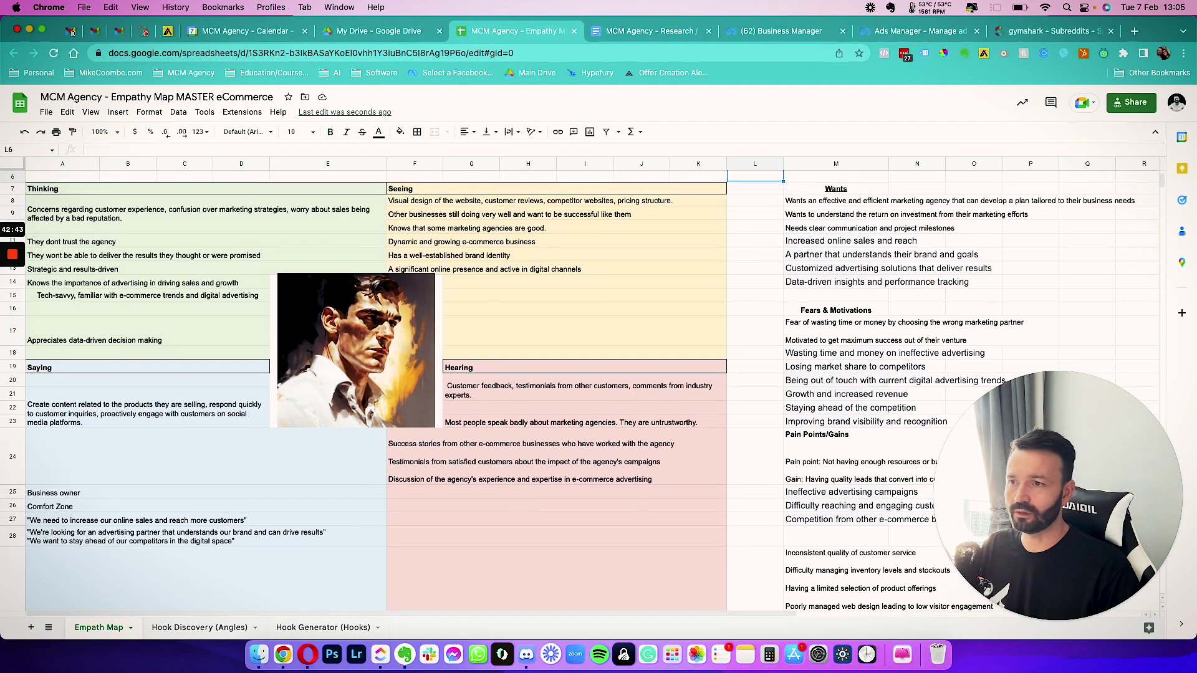
{"action": "key", "text": "Right"}
{"action": "key", "text": "Down"}
{"action": "key", "text": "Down"}
{"action": "key", "text": "Down"}
{"action": "key", "text": "Down"}
{"action": "key", "text": "Down"}
{"action": "key", "text": "Down"}
{"action": "key", "text": "Down"}
{"action": "key", "text": "Down"}
{"action": "key", "text": "Down"}
{"action": "key", "text": "Down"}
{"action": "key", "text": "Down"}
{"action": "key", "text": "Down"}
{"action": "key", "text": "Down"}
{"action": "key", "text": "Down"}
{"action": "key", "text": "Down"}
{"action": "key", "text": "Down"}
{"action": "key", "text": "Down"}
{"action": "key", "text": "Down"}
{"action": "key", "text": "Down"}
{"action": "key", "text": "Down"}
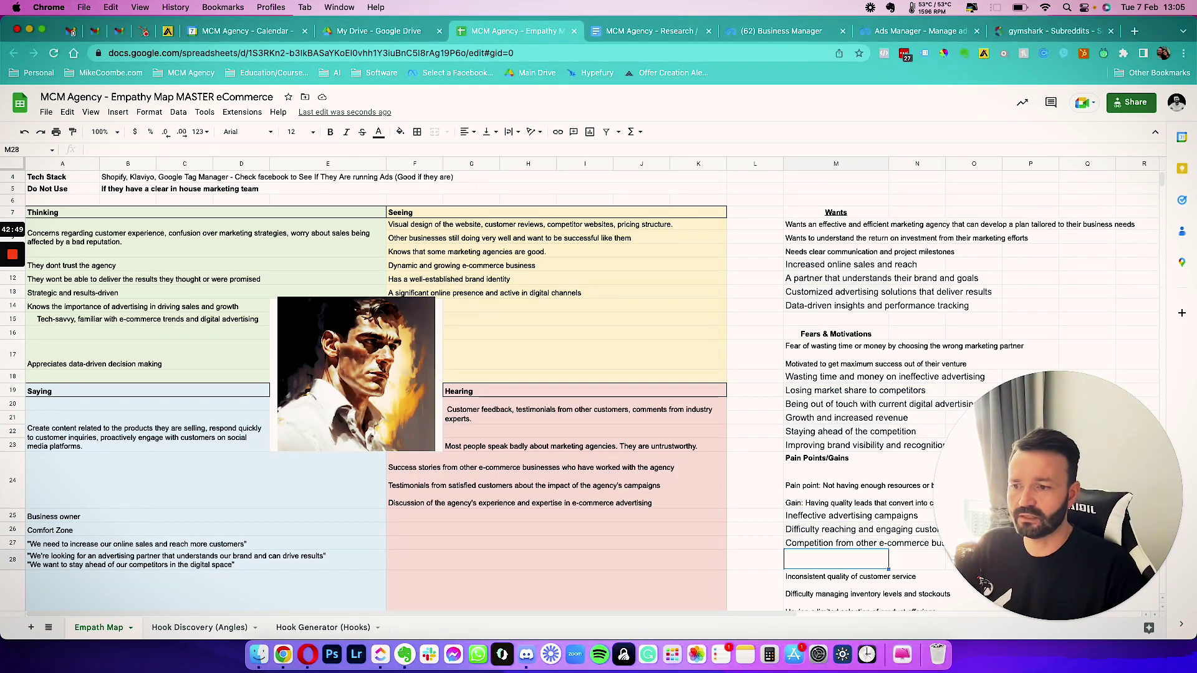
{"action": "key", "text": "Down"}
{"action": "key", "text": "Down"}
{"action": "key", "text": "Down"}
{"action": "key", "text": "Down"}
{"action": "key", "text": "Down"}
{"action": "key", "text": "Down"}
{"action": "key", "text": "Down"}
{"action": "key", "text": "Down"}
{"action": "key", "text": "Up"}
{"action": "key", "text": "Up"}
{"action": "key", "text": "Up"}
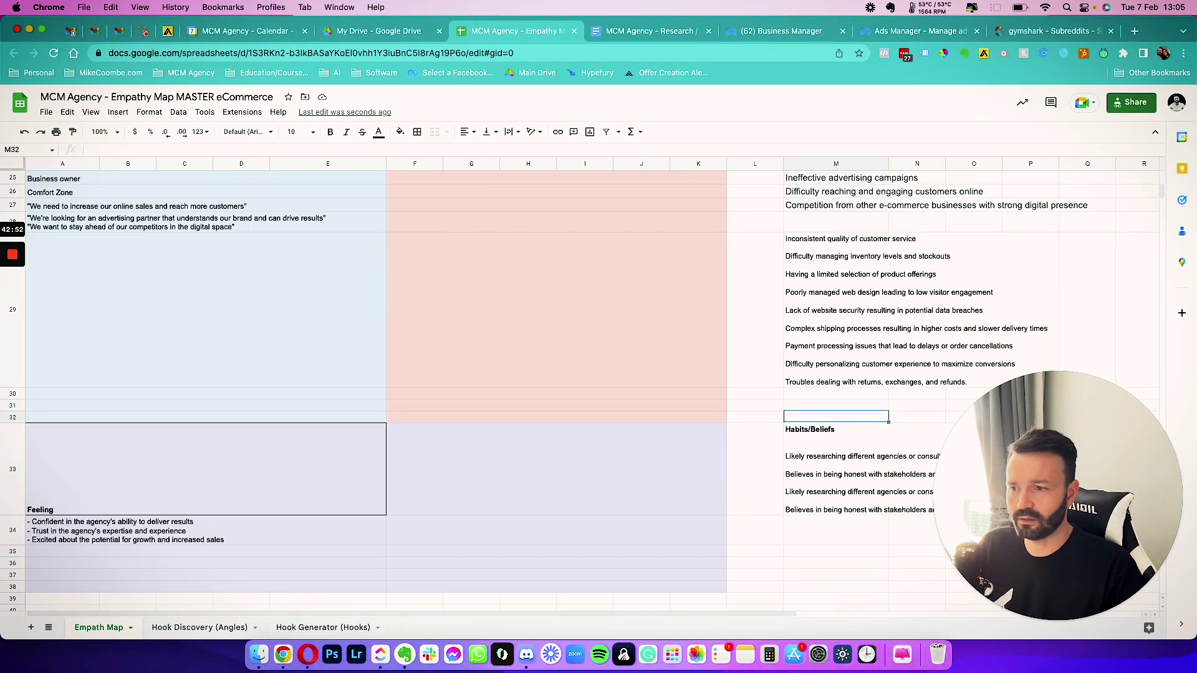
Step: Return to the Saying section of the empathy map and look over its entries again
{"action": "key", "text": "Up"}
{"action": "key", "text": "Up"}
{"action": "key", "text": "Left"}
{"action": "key", "text": "Left"}
{"action": "key", "text": "Left"}
{"action": "key", "text": "Up"}
{"action": "key", "text": "Up"}
{"action": "key", "text": "Up"}
{"action": "key", "text": "Up"}
{"action": "key", "text": "Up"}
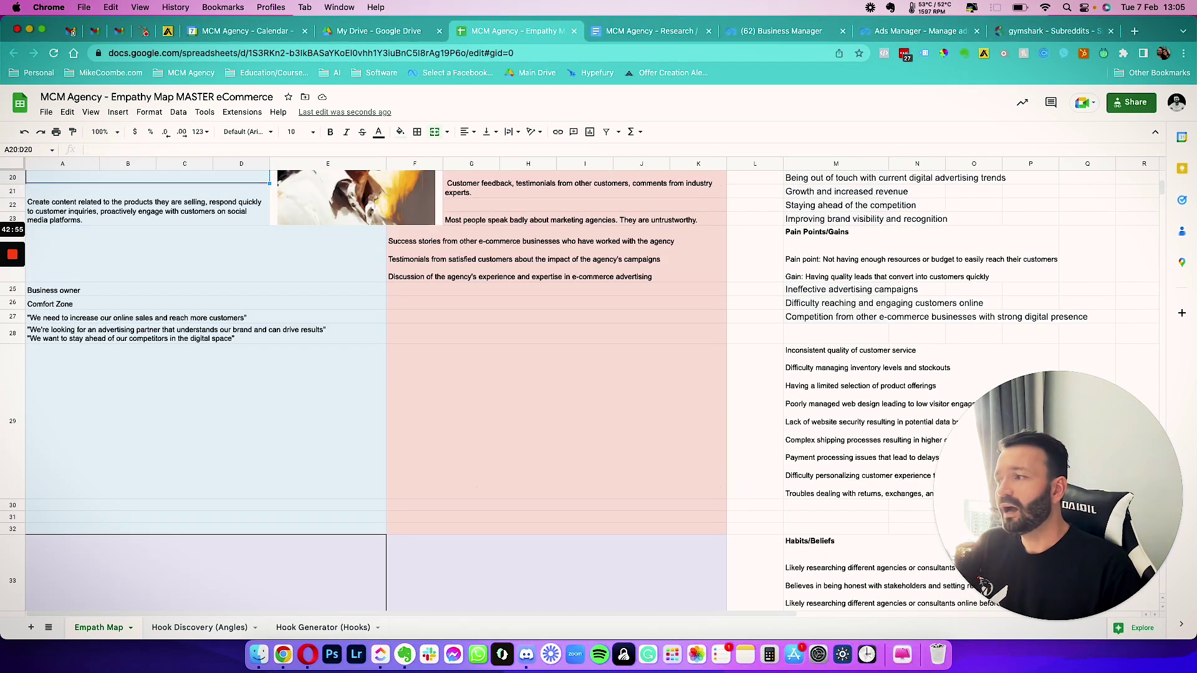
Step: Go back up through the empathy map to the Demographics details in the first rows
{"action": "key", "text": "Up"}
{"action": "key", "text": "Up"}
{"action": "key", "text": "Up"}
{"action": "key", "text": "Up"}
{"action": "key", "text": "Up"}
{"action": "key", "text": "Up"}
{"action": "key", "text": "Up"}
{"action": "key", "text": "Up"}
{"action": "key", "text": "Up"}
{"action": "key", "text": "Up"}
{"action": "key", "text": "Up"}
{"action": "key", "text": "Up"}
{"action": "key", "text": "Up"}
{"action": "key", "text": "Up"}
{"action": "key", "text": "Up"}
{"action": "key", "text": "Up"}
{"action": "key", "text": "Up"}
{"action": "key", "text": "Up"}
{"action": "key", "text": "Up"}
{"action": "key", "text": "Up"}
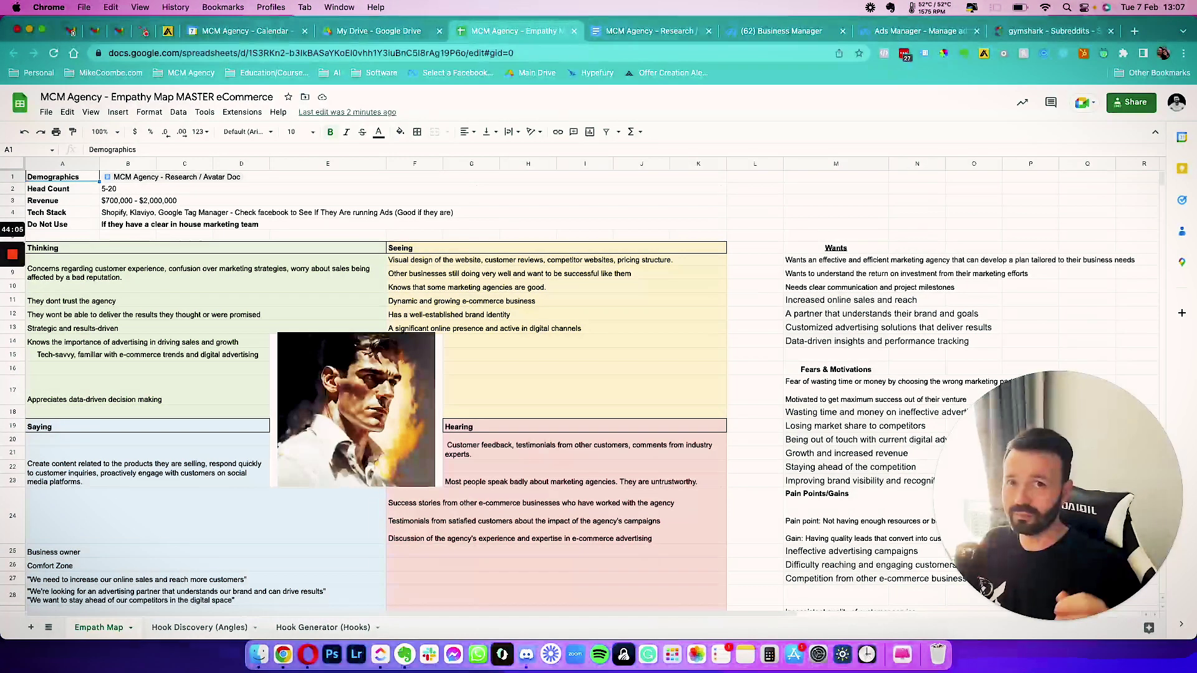
Step: Go over the Thinking and Seeing entries of the empathy map once more
{"action": "left_click", "coordinate": [131, 301]}
{"action": "left_click", "coordinate": [483, 301]}
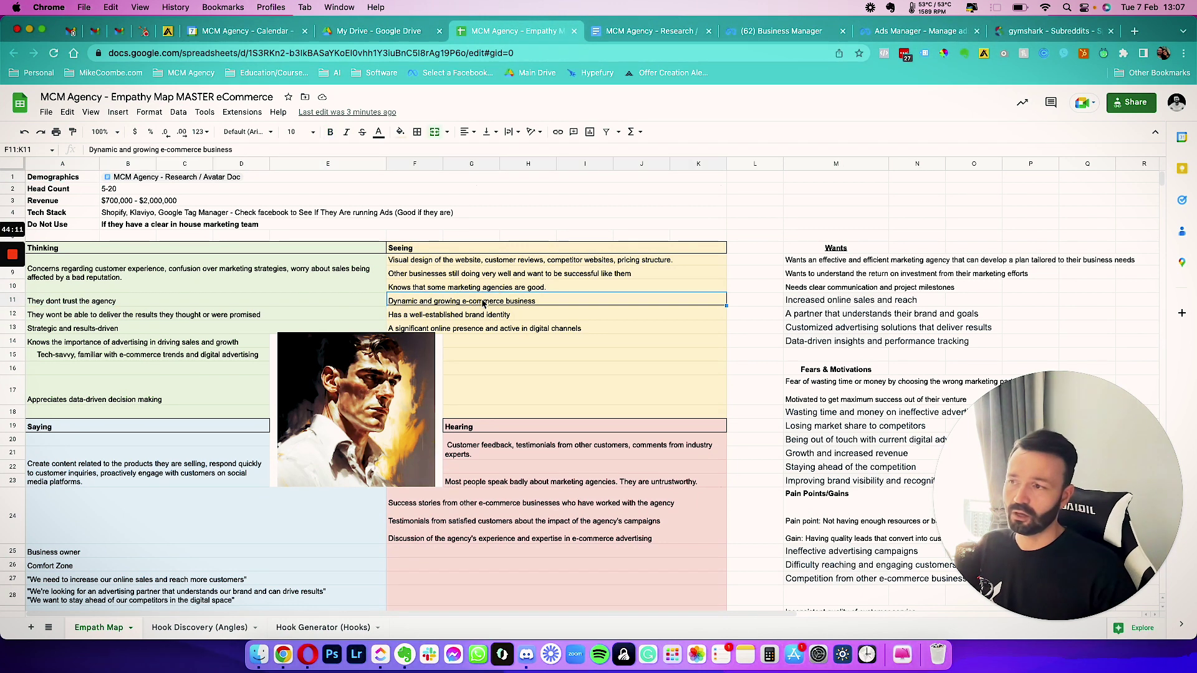
{"action": "left_click", "coordinate": [435, 271]}
{"action": "left_click", "coordinate": [352, 273]}
{"action": "left_click", "coordinate": [320, 302]}
{"action": "left_click", "coordinate": [246, 314]}
{"action": "left_click", "coordinate": [243, 354]}
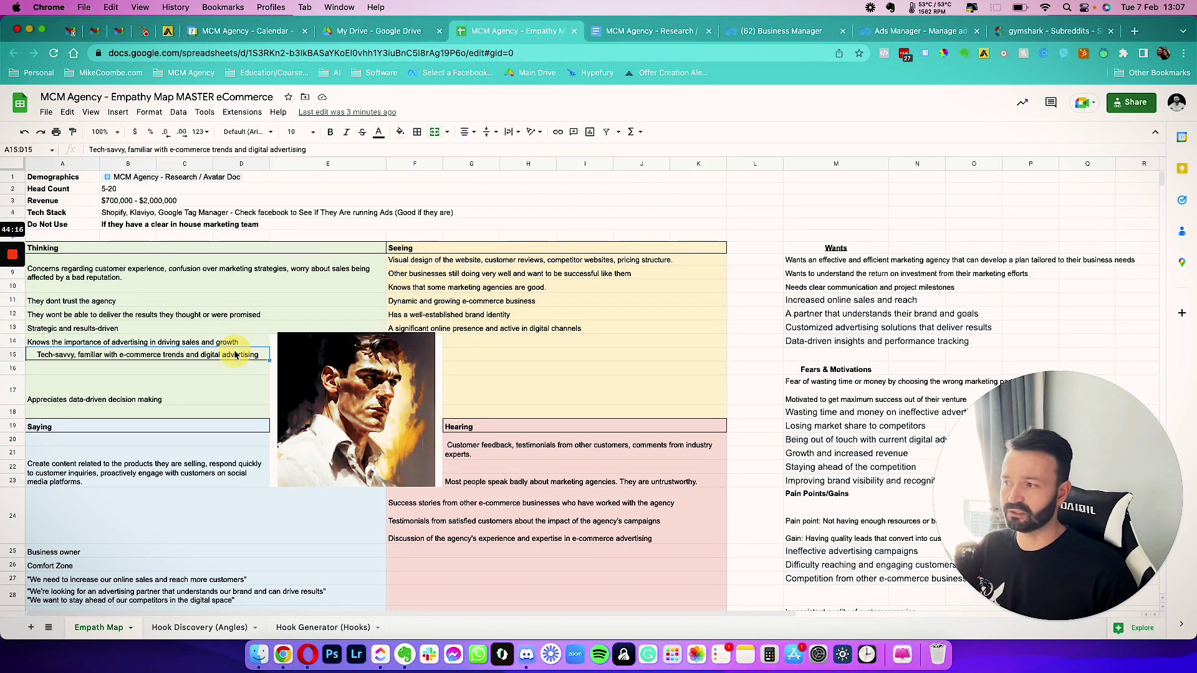
{"action": "left_click", "coordinate": [462, 354]}
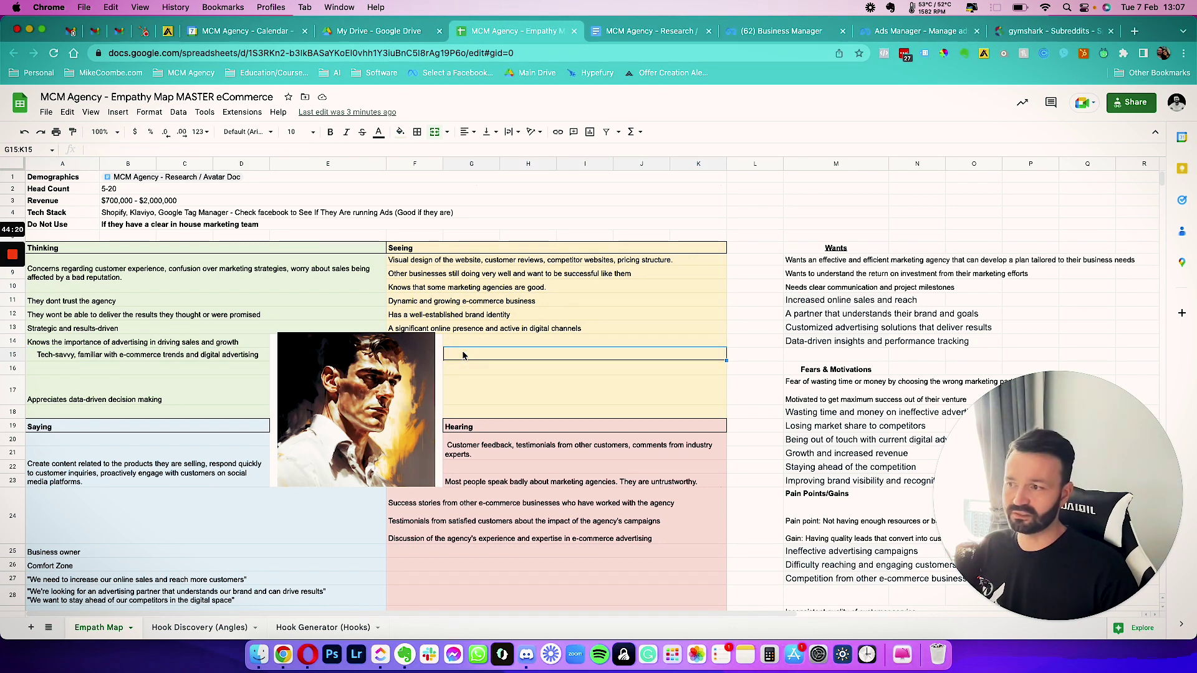
Step: Shrink the portrait in the middle of the empathy map slightly at its upper and lower edges
{"action": "left_click", "coordinate": [360, 341]}
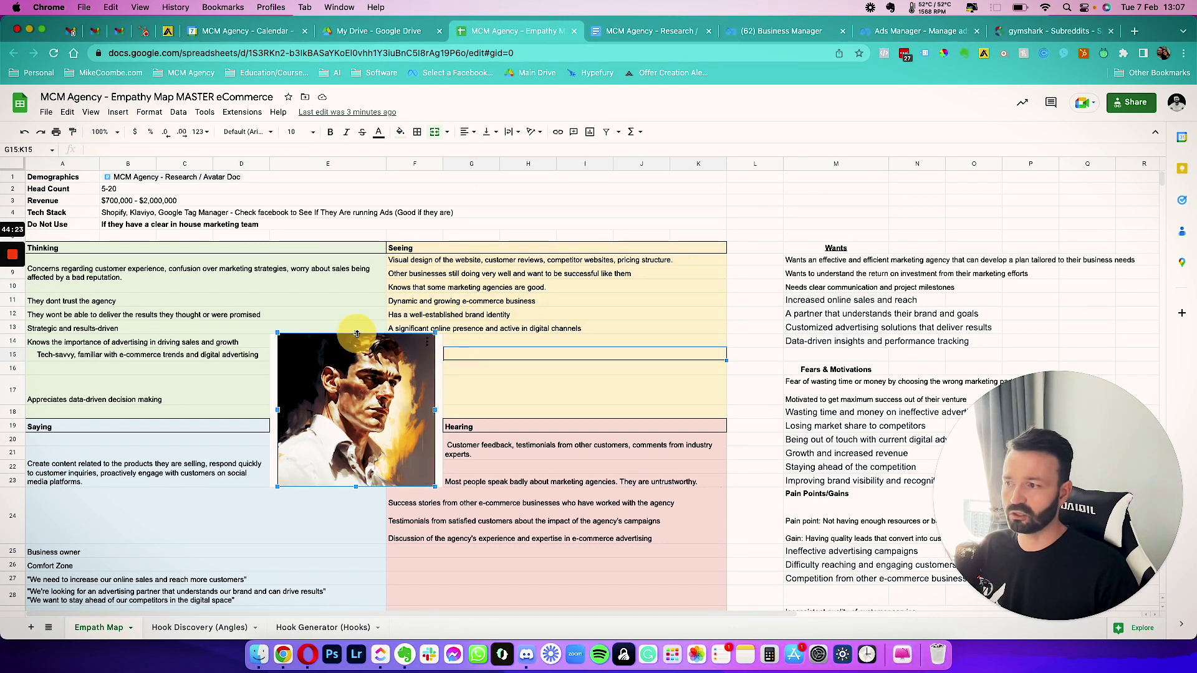
{"action": "left_click", "coordinate": [493, 340]}
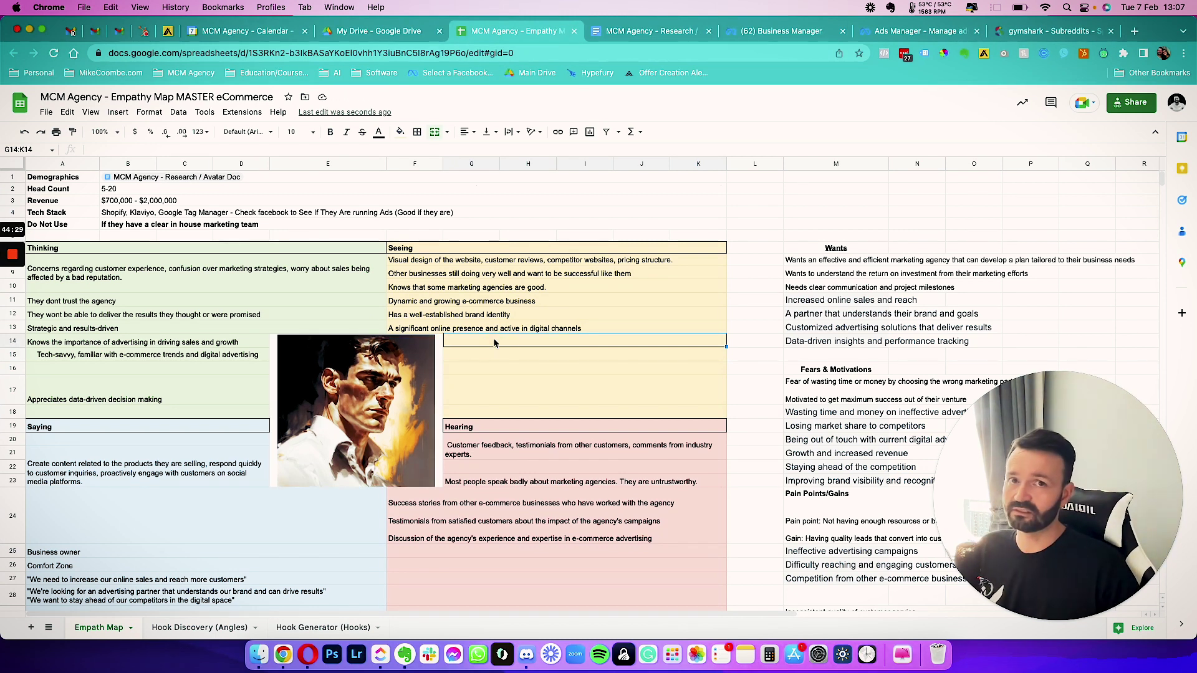
{"action": "left_click", "coordinate": [382, 408]}
{"action": "left_click_drag", "start_coordinate": [356, 483], "coordinate": [355, 481]}
{"action": "left_click", "coordinate": [509, 372]}
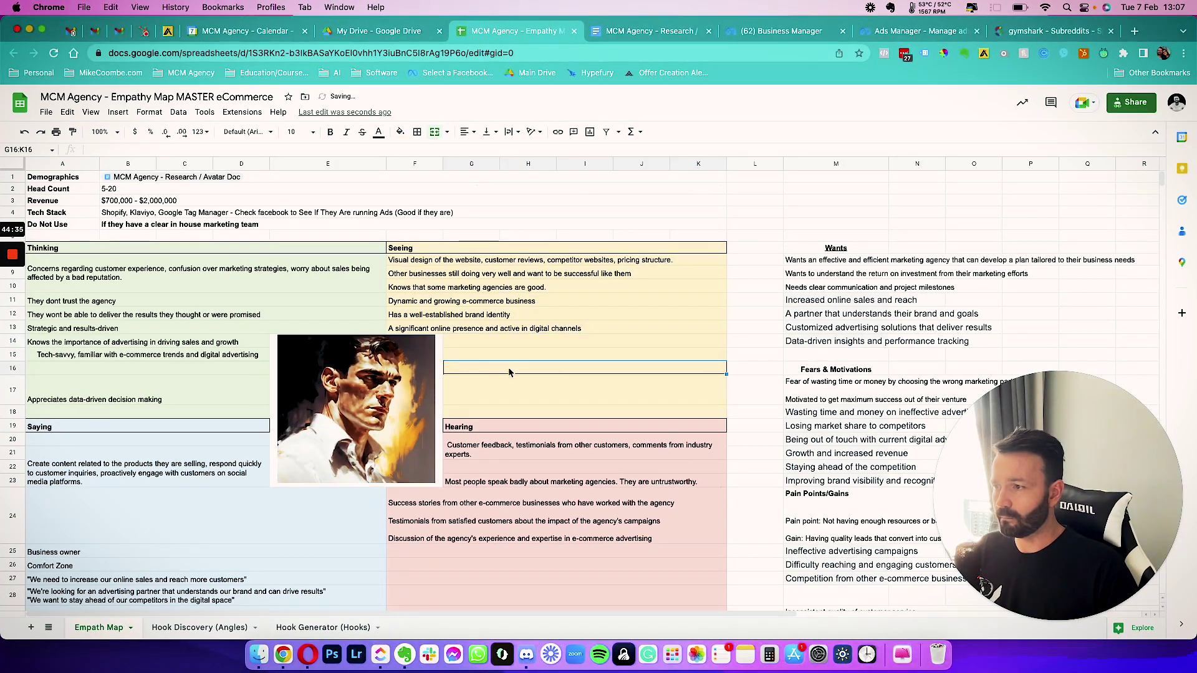
{"action": "left_click", "coordinate": [163, 274]}
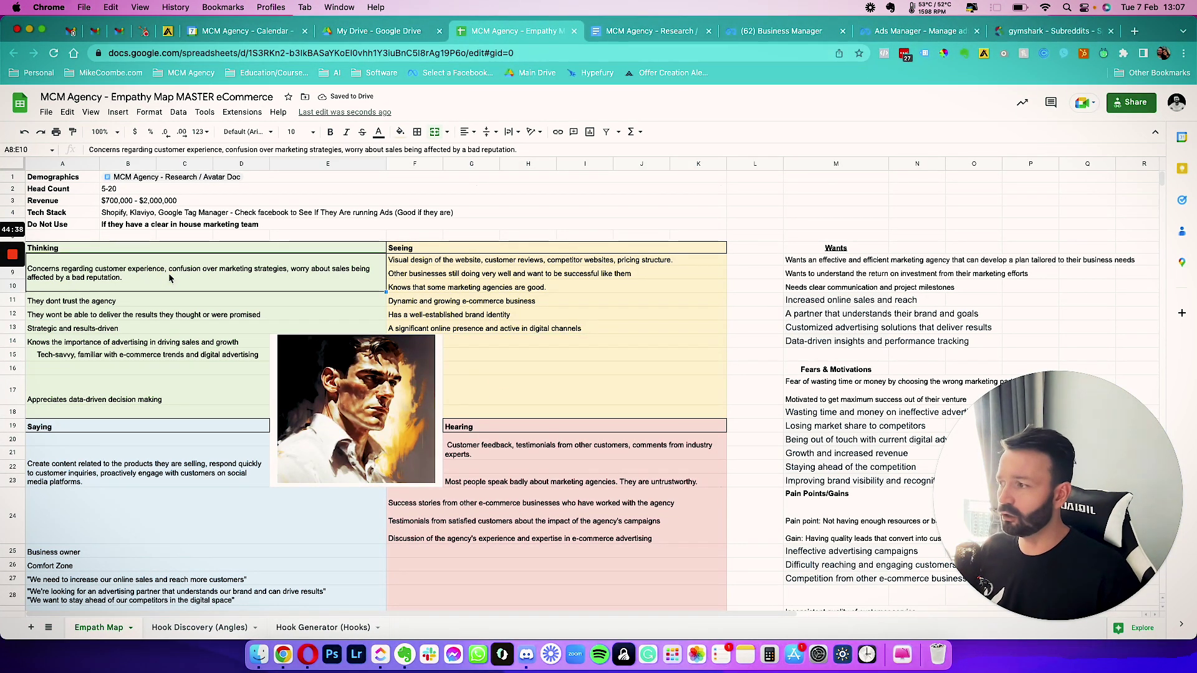
Step: Open apify.com in a new browser tab and go to the Apify Console
{"action": "left_click", "coordinate": [1135, 35]}
{"action": "type", "text": "apify"}
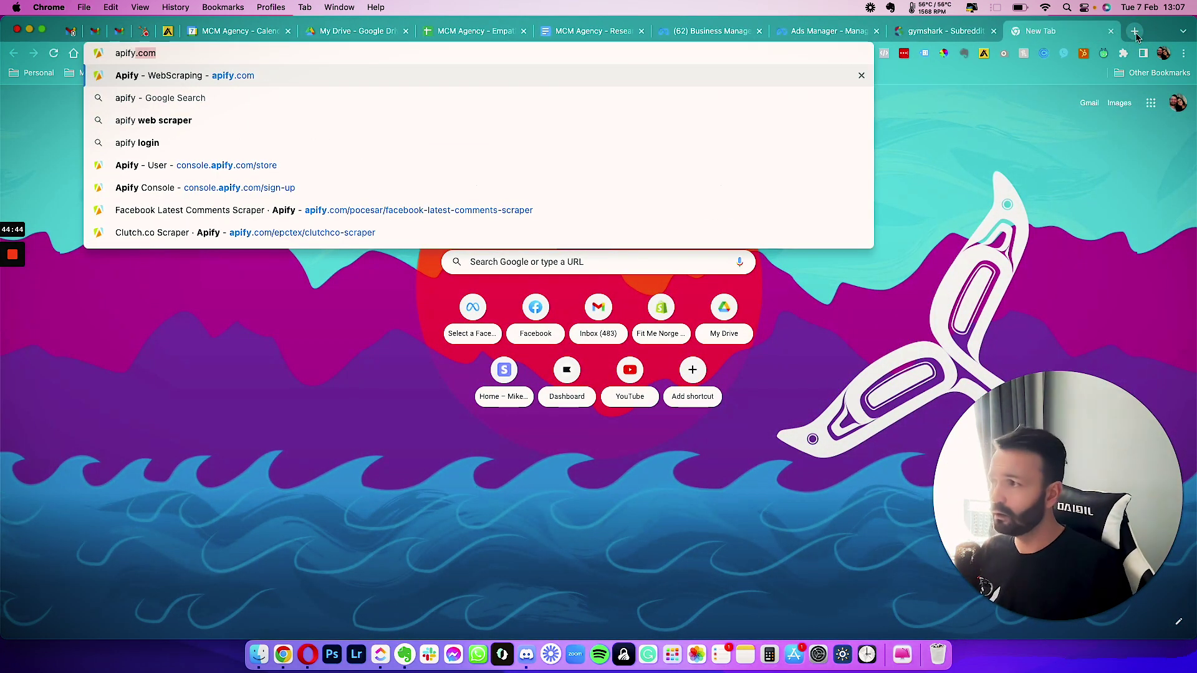
{"action": "key", "text": "Return"}
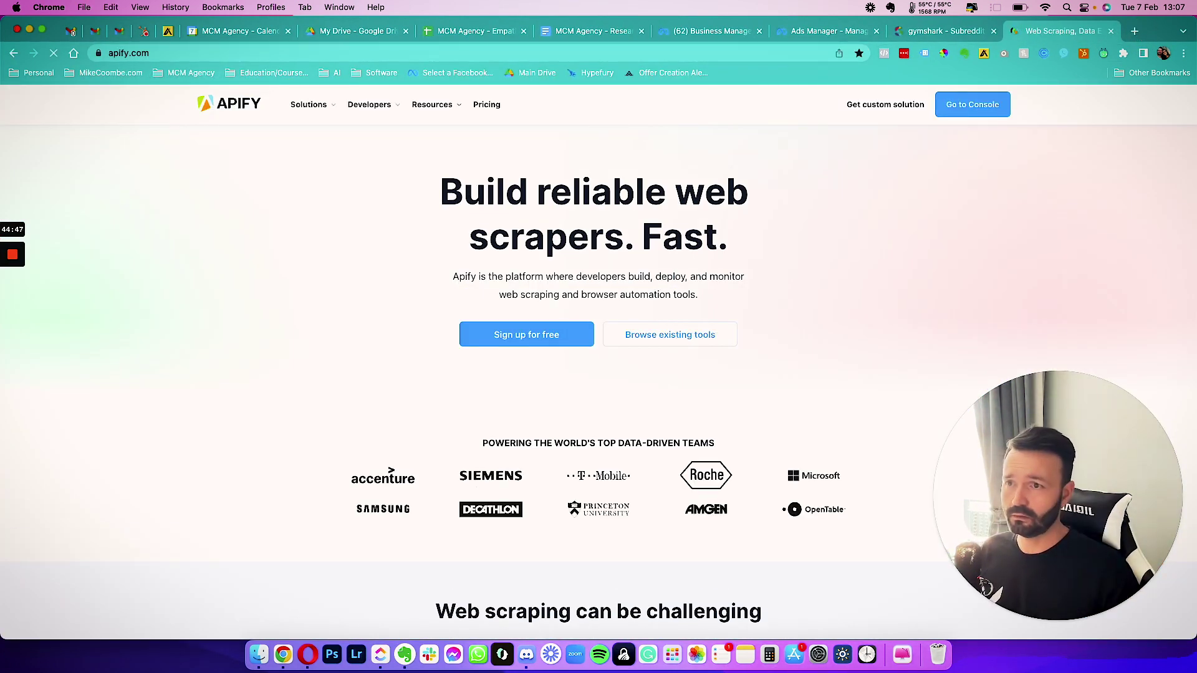
{"action": "left_click", "coordinate": [964, 110]}
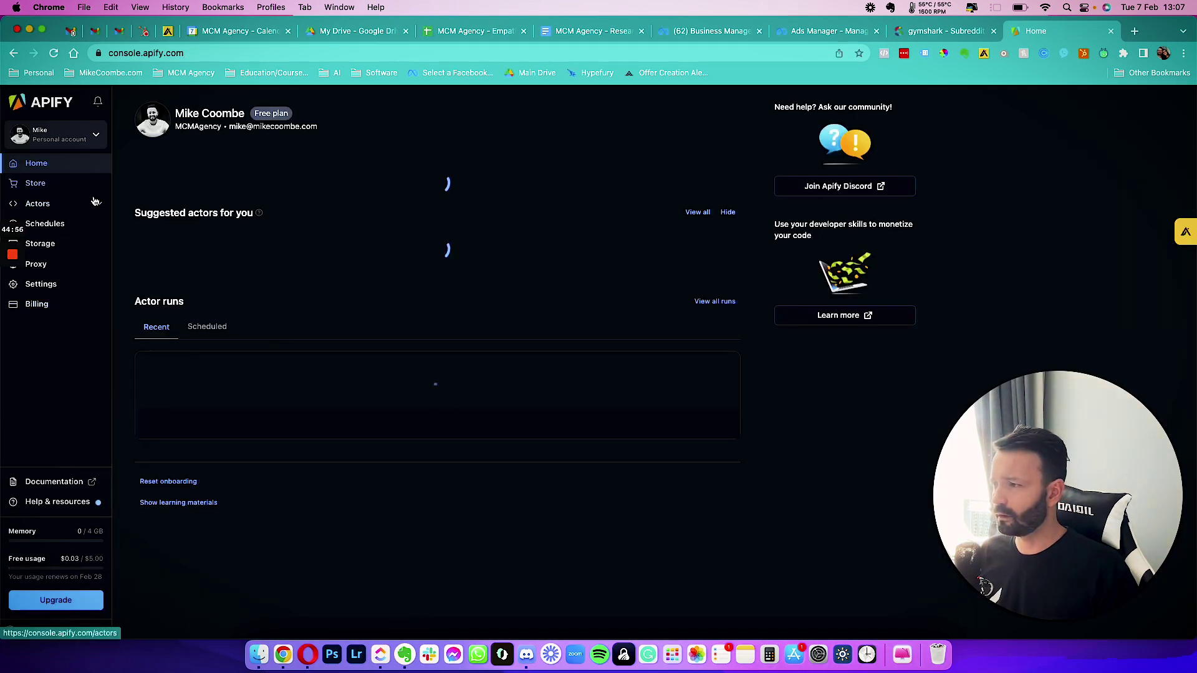
Step: Search the Apify Store for reddit actors
{"action": "left_click", "coordinate": [37, 183]}
{"action": "left_click", "coordinate": [249, 128]}
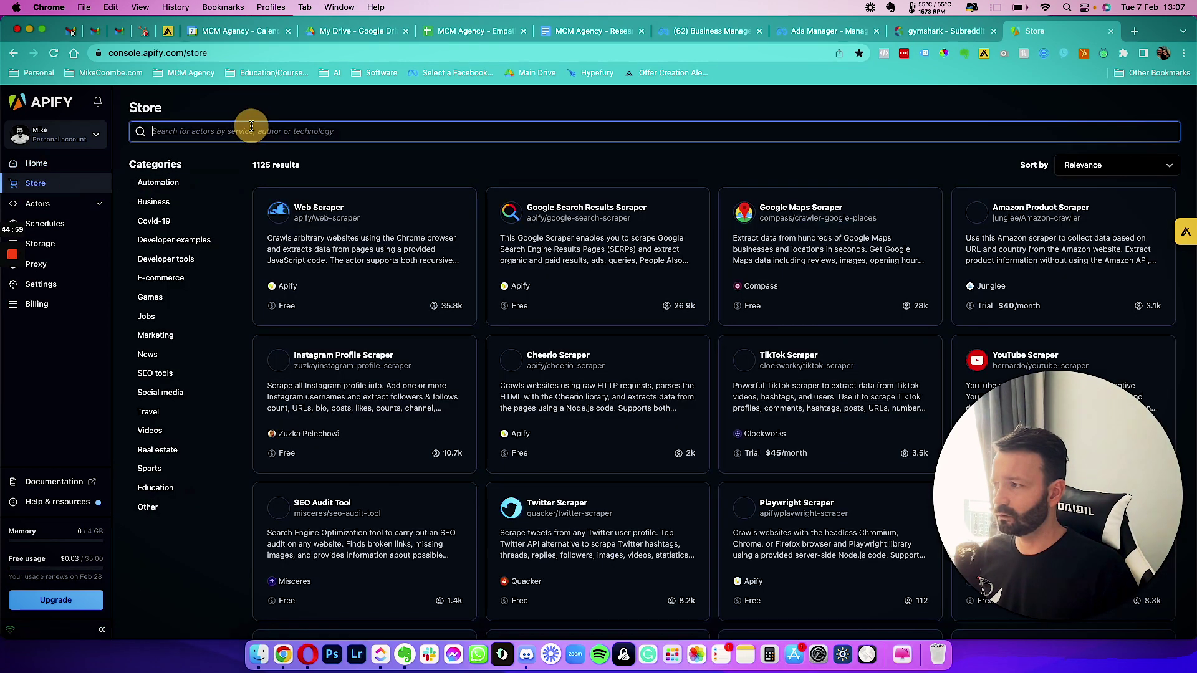
{"action": "type", "text": "redit"}
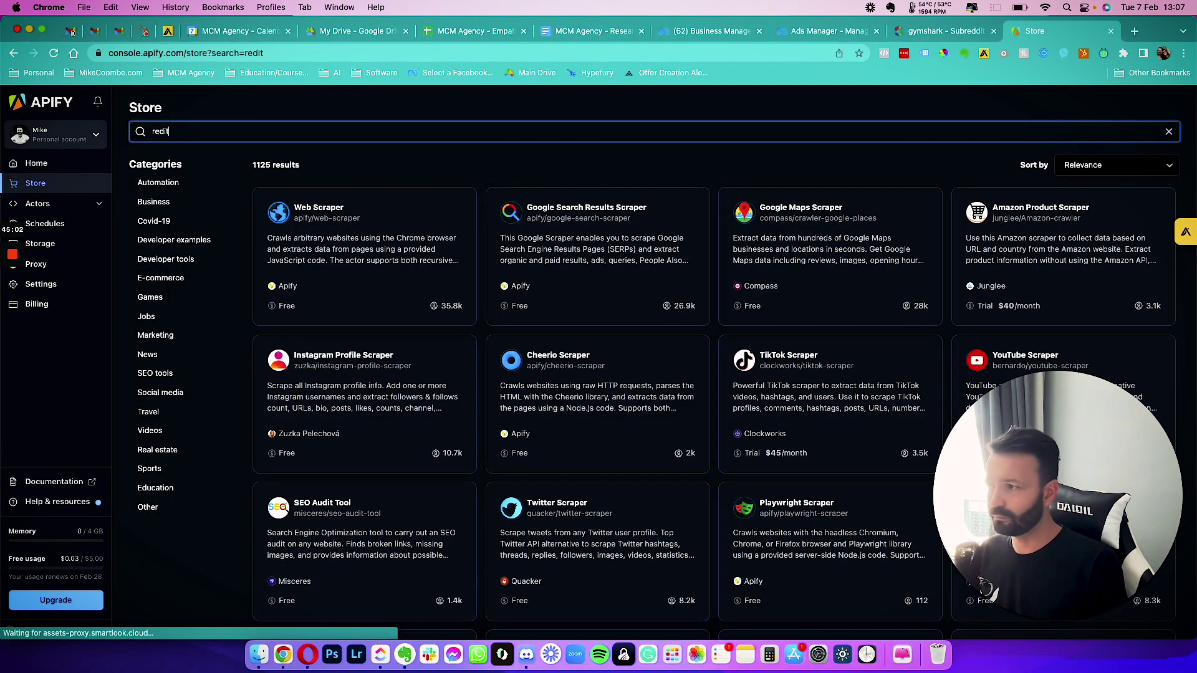
{"action": "key", "text": "BackSpace"}
{"action": "key", "text": "BackSpace"}
{"action": "type", "text": "dit"}
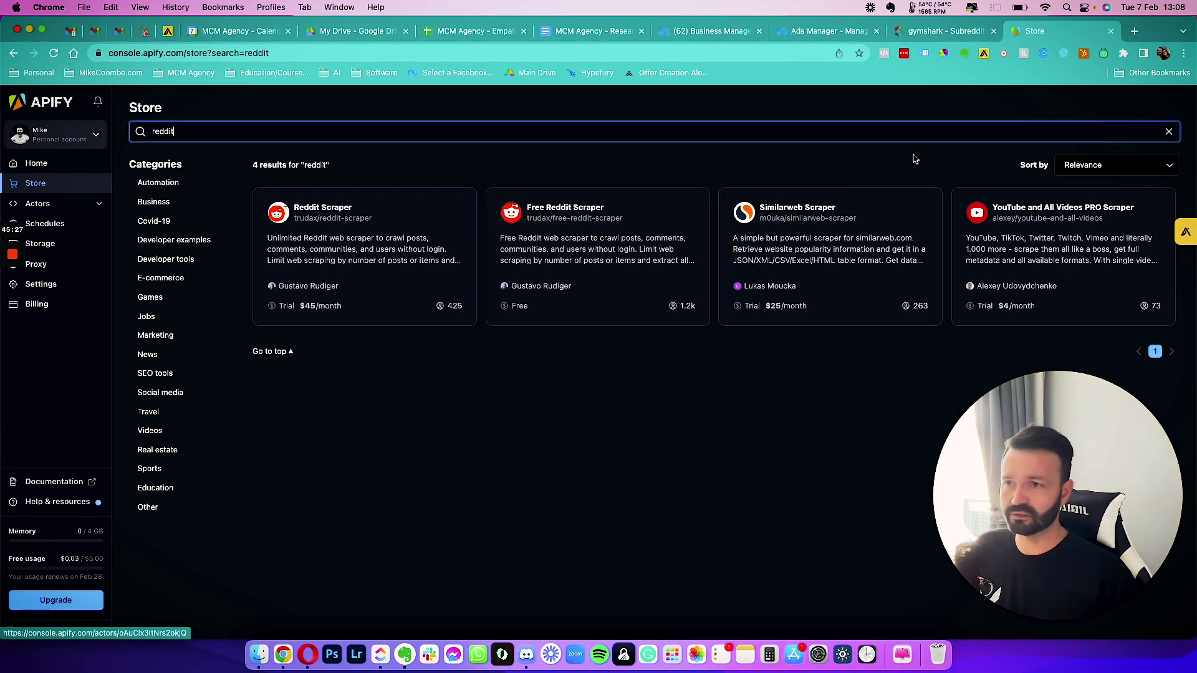
Step: Look through the installed browser extensions, then close the list
{"action": "left_click", "coordinate": [1063, 54]}
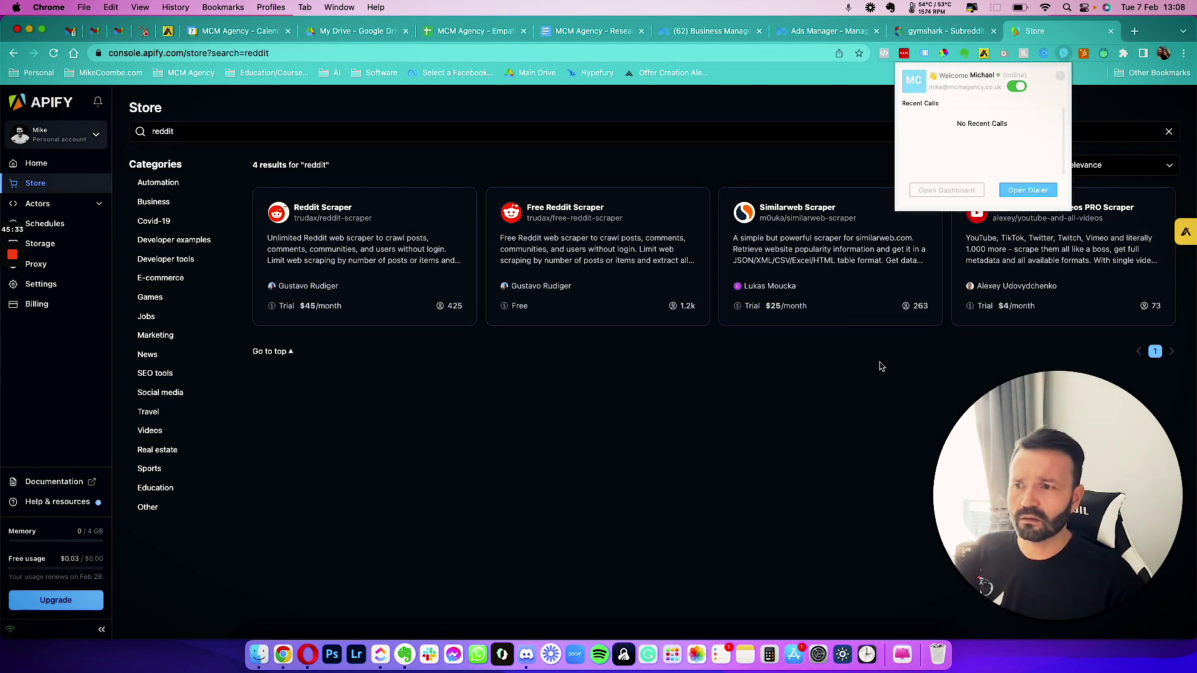
{"action": "key", "text": "Escape"}
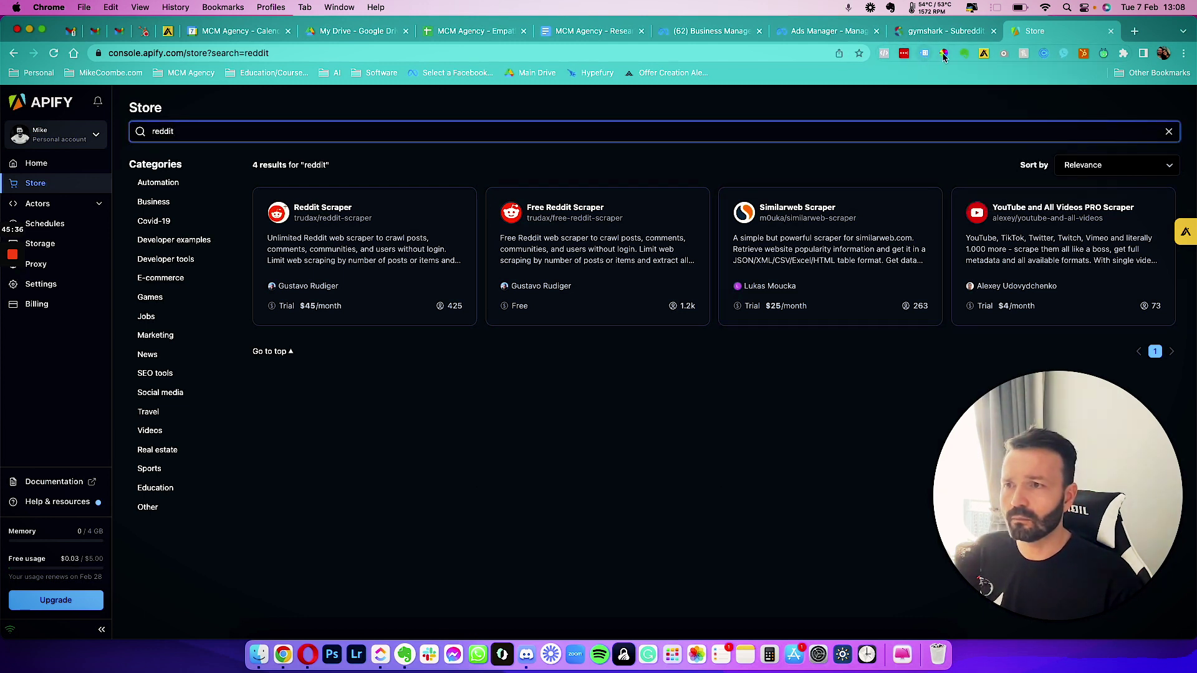
{"action": "left_click", "coordinate": [1123, 53]}
{"action": "scroll", "coordinate": [1051, 171], "scroll_direction": "down", "scroll_amount": 4}
{"action": "scroll", "coordinate": [1051, 172], "scroll_direction": "down", "scroll_amount": 5}
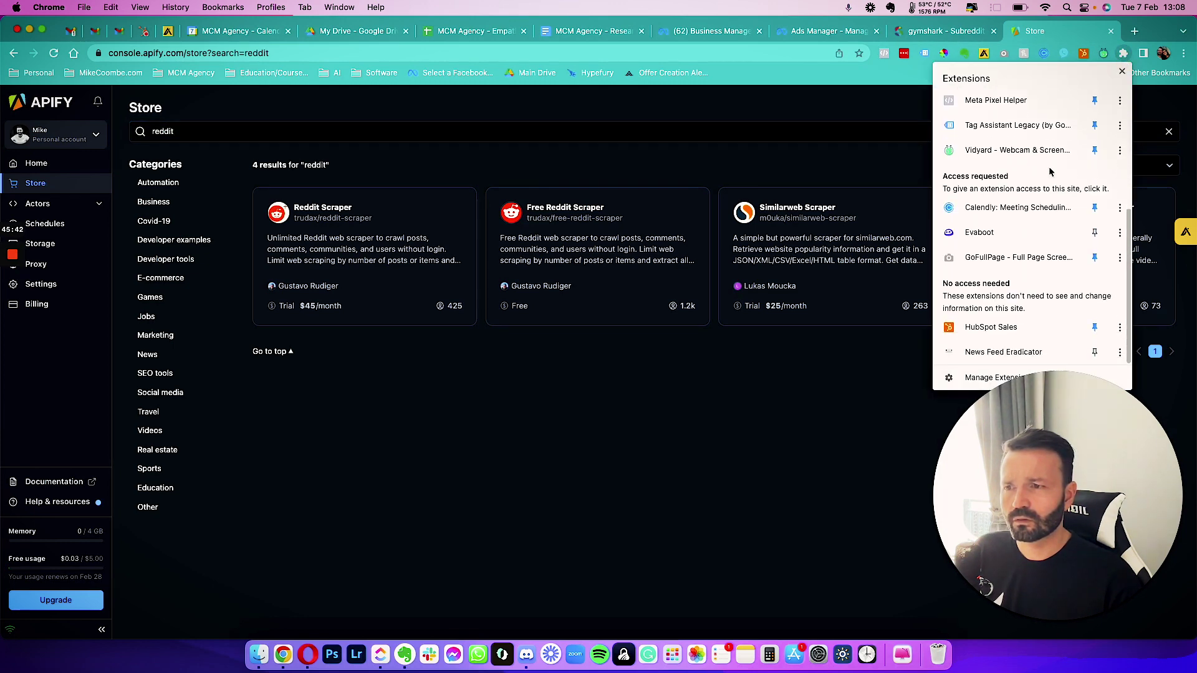
{"action": "left_click", "coordinate": [714, 459]}
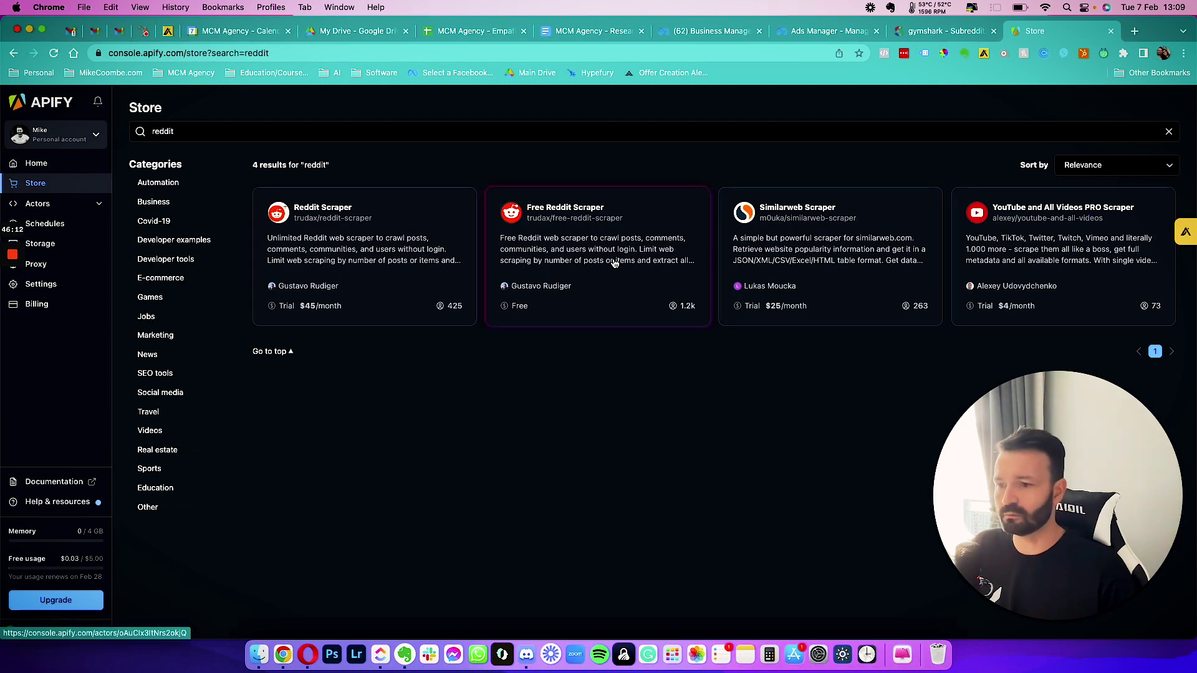
Step: Open the paid Reddit Scraper actor and inspect the example address in its Start URLs
{"action": "left_click", "coordinate": [523, 348]}
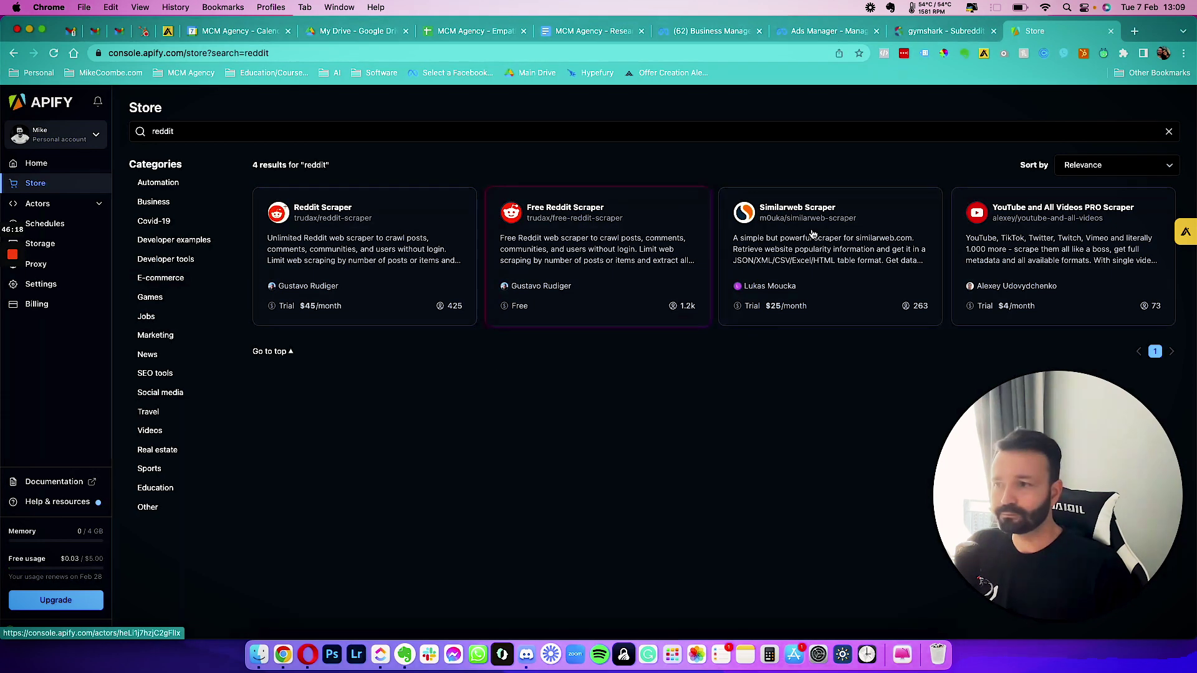
{"action": "left_click", "coordinate": [371, 249]}
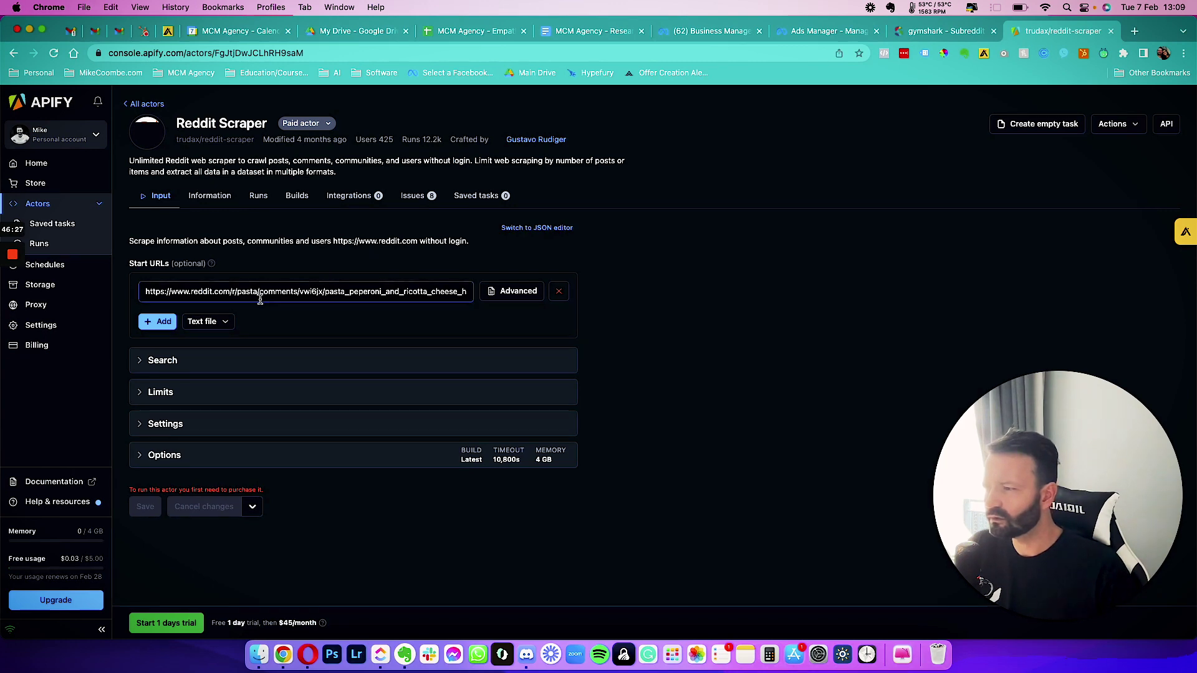
{"action": "left_click_drag", "start_coordinate": [330, 294], "coordinate": [489, 288]}
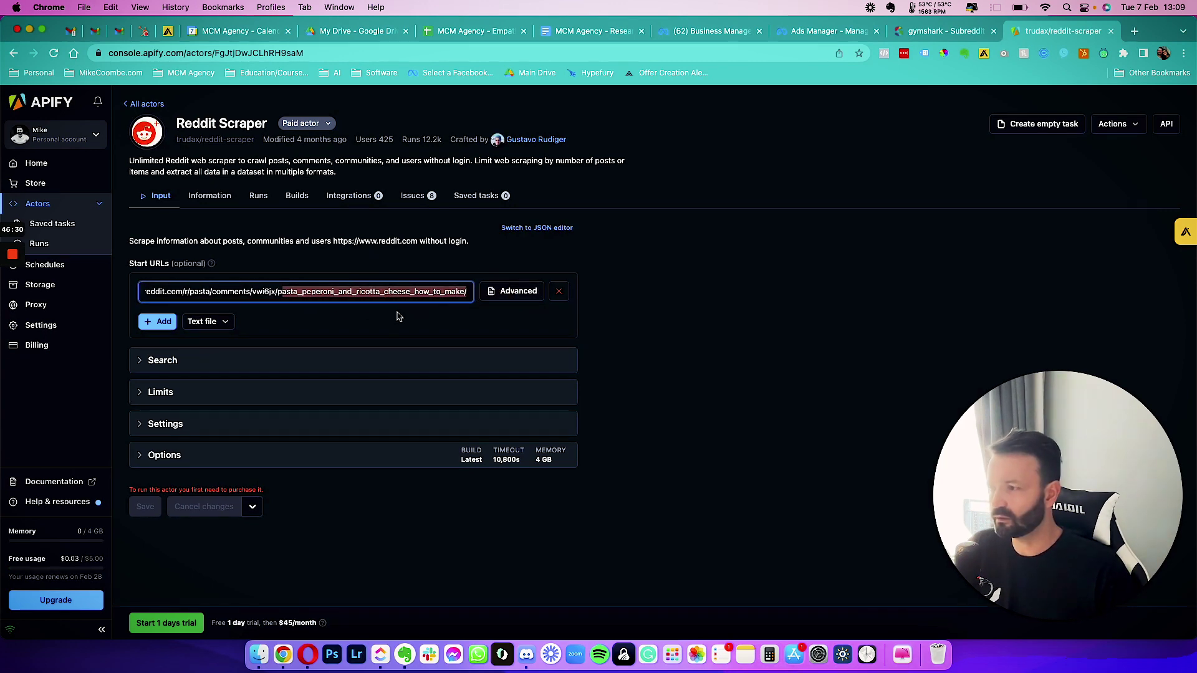
{"action": "left_click", "coordinate": [348, 312]}
Step: Switch to the SparkToro gymshark subreddit results and copy the link address of the /r/lululemon/ subreddit
{"action": "key", "text": "ctrl+shift+Tab"}
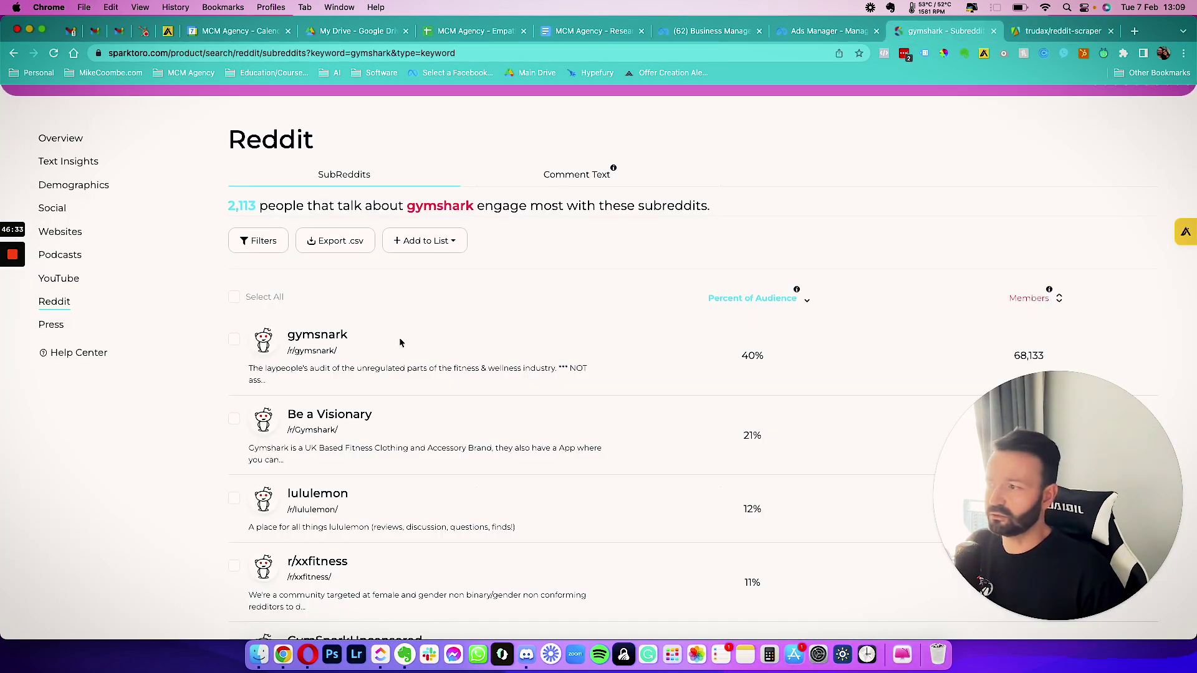
{"action": "left_click_drag", "start_coordinate": [325, 349], "coordinate": [288, 334]}
{"action": "left_click", "coordinate": [764, 369]}
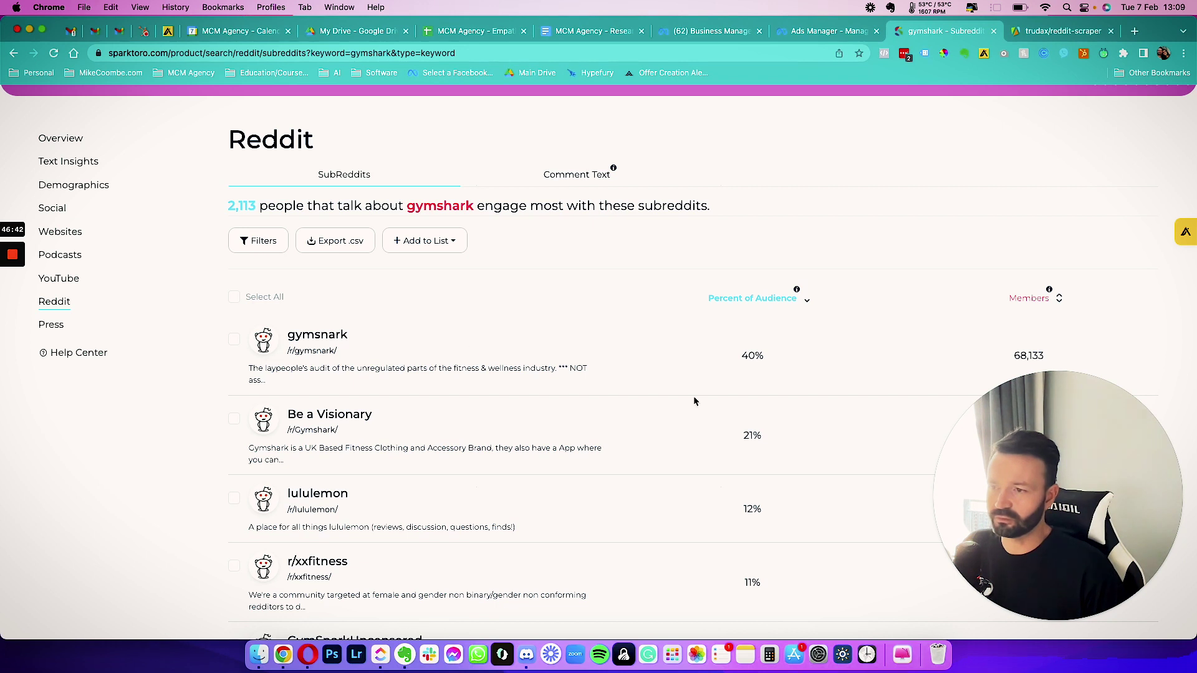
{"action": "scroll", "coordinate": [674, 435], "scroll_direction": "down", "scroll_amount": 1}
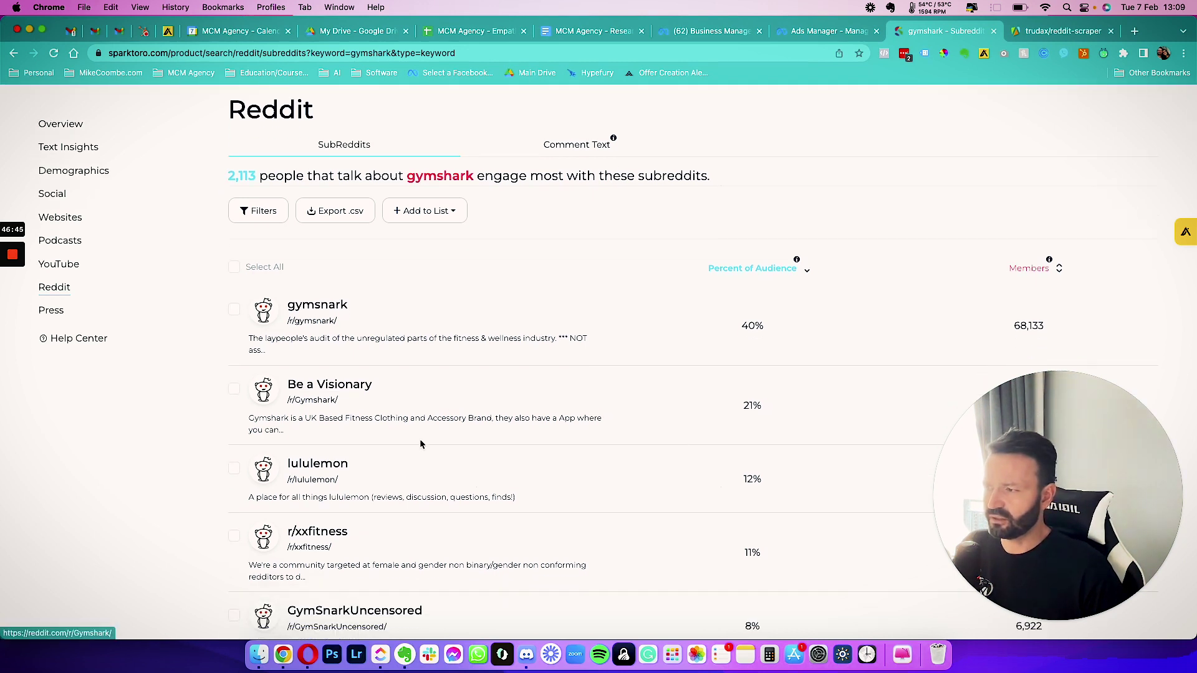
{"action": "scroll", "coordinate": [391, 442], "scroll_direction": "down", "scroll_amount": 2}
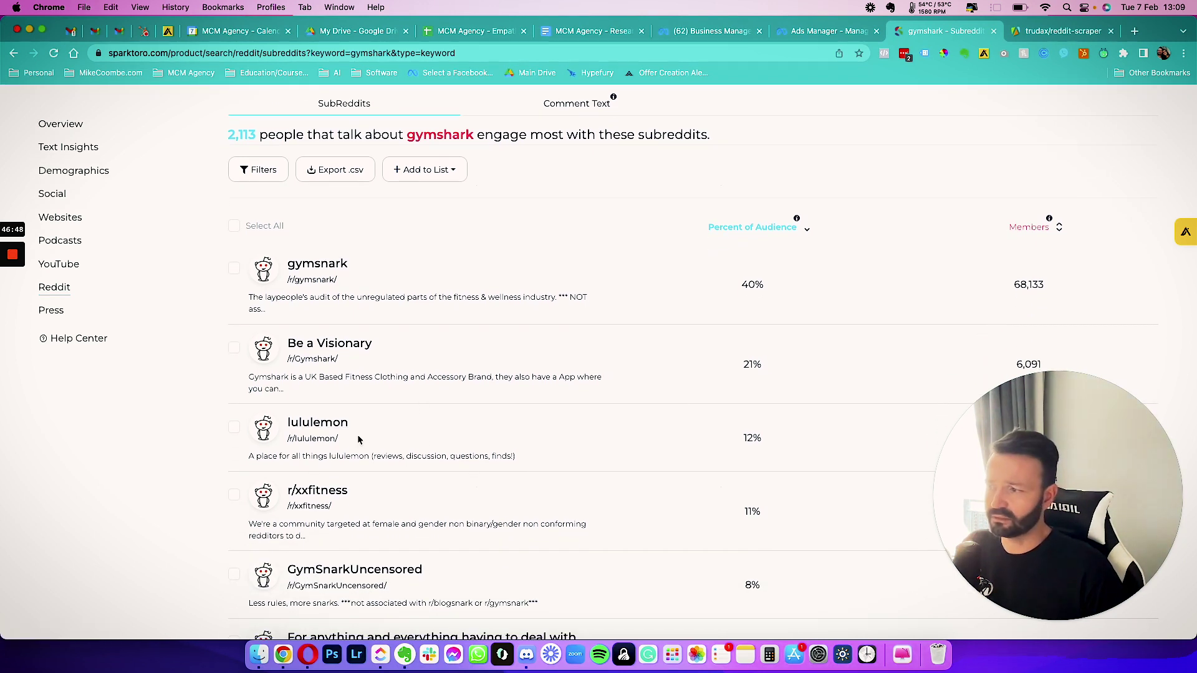
{"action": "right_click", "coordinate": [303, 438]}
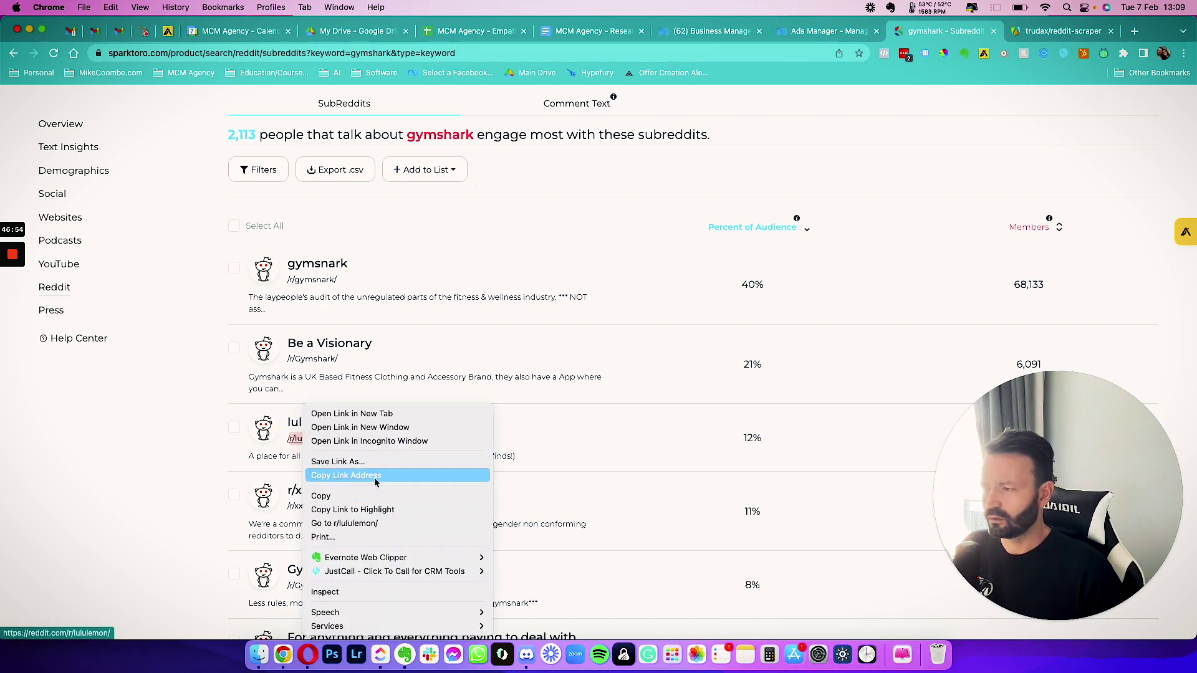
{"action": "left_click", "coordinate": [342, 475]}
{"action": "key", "text": "ctrl+Tab"}
{"action": "left_click", "coordinate": [278, 292]}
{"action": "key", "text": "super+a"}
{"action": "type", "text": "https://reddit.com/r/lululemon/"}
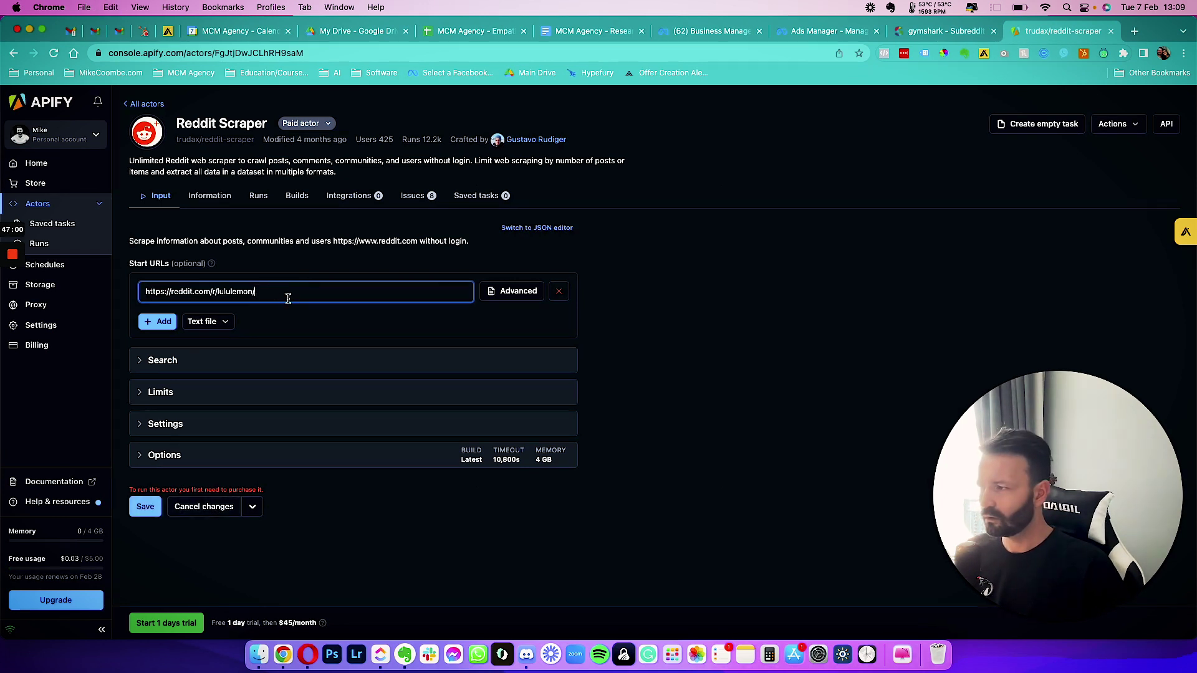
{"action": "left_click", "coordinate": [296, 317]}
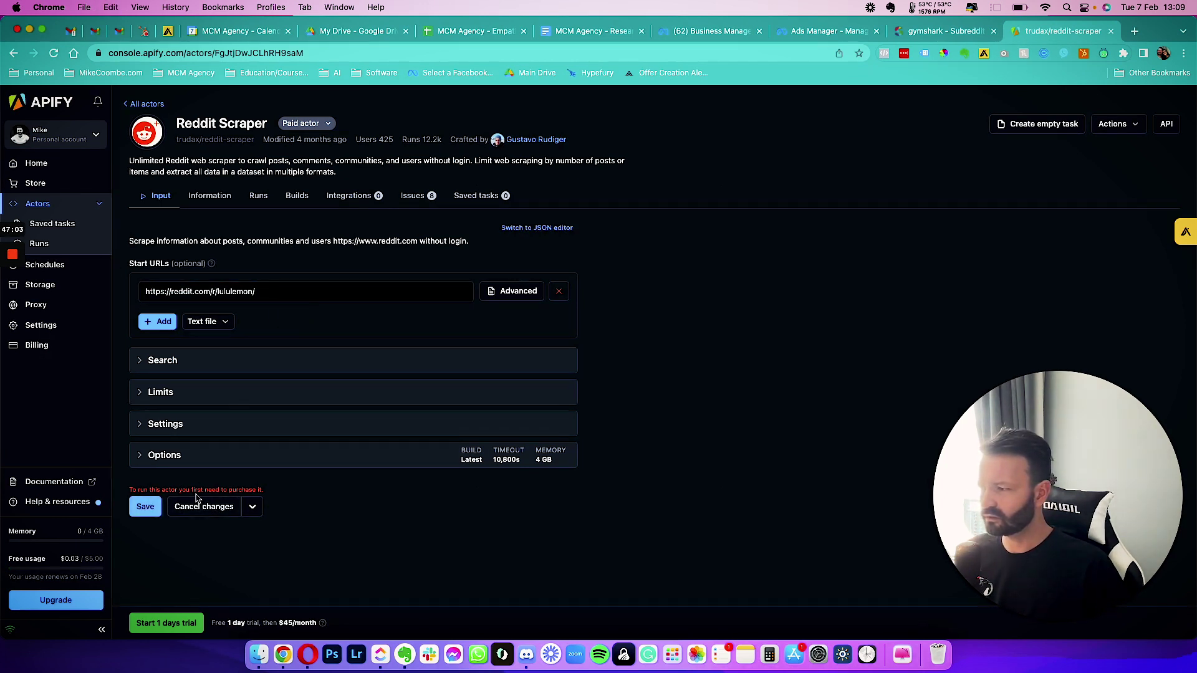
Step: Return to the reddit results in the Apify Store and open the Free Reddit Scraper actor
{"action": "left_click", "coordinate": [13, 53]}
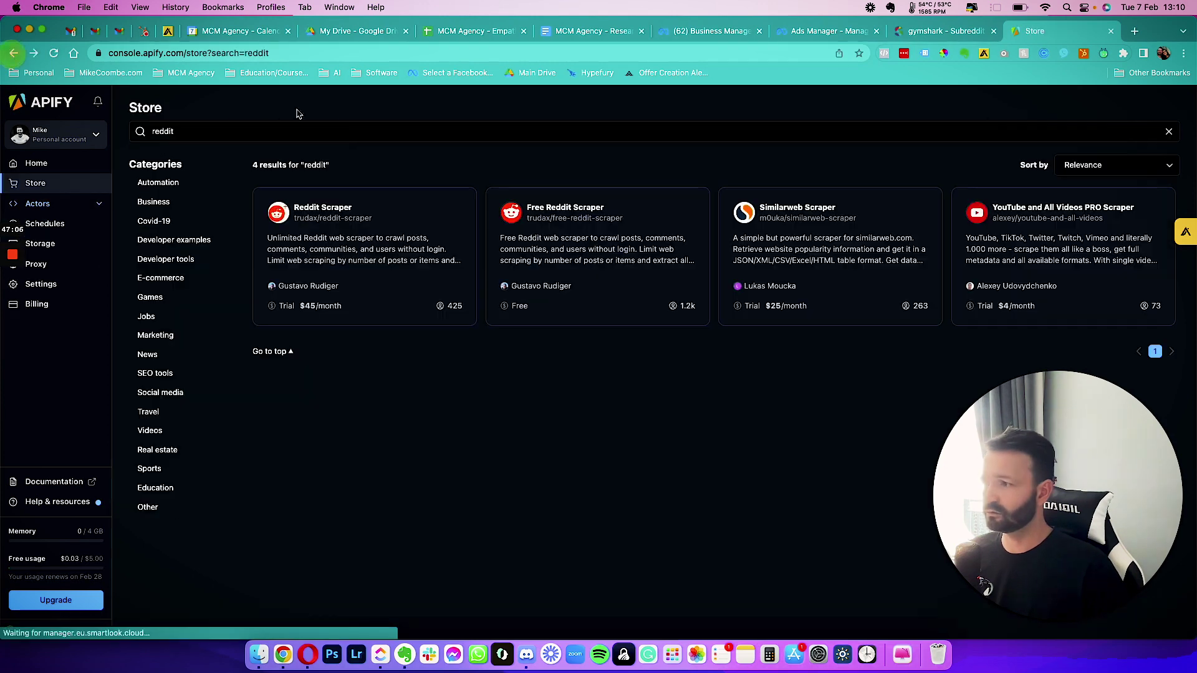
{"action": "left_click", "coordinate": [655, 253]}
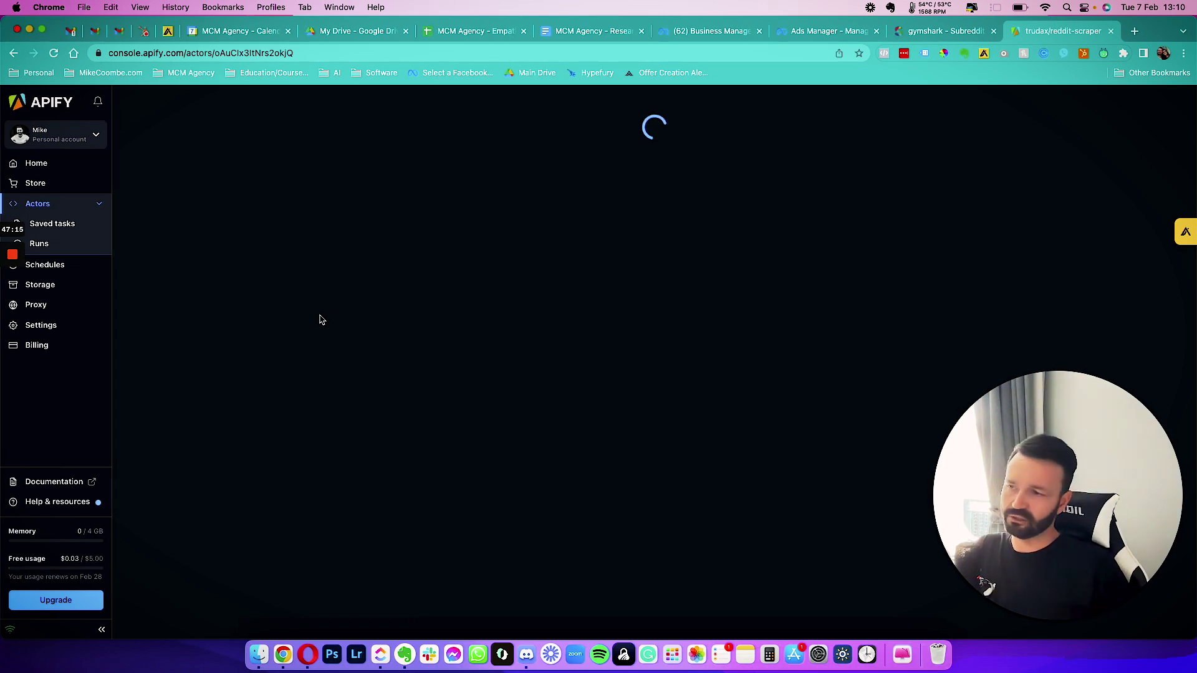
{"action": "left_click", "coordinate": [400, 266]}
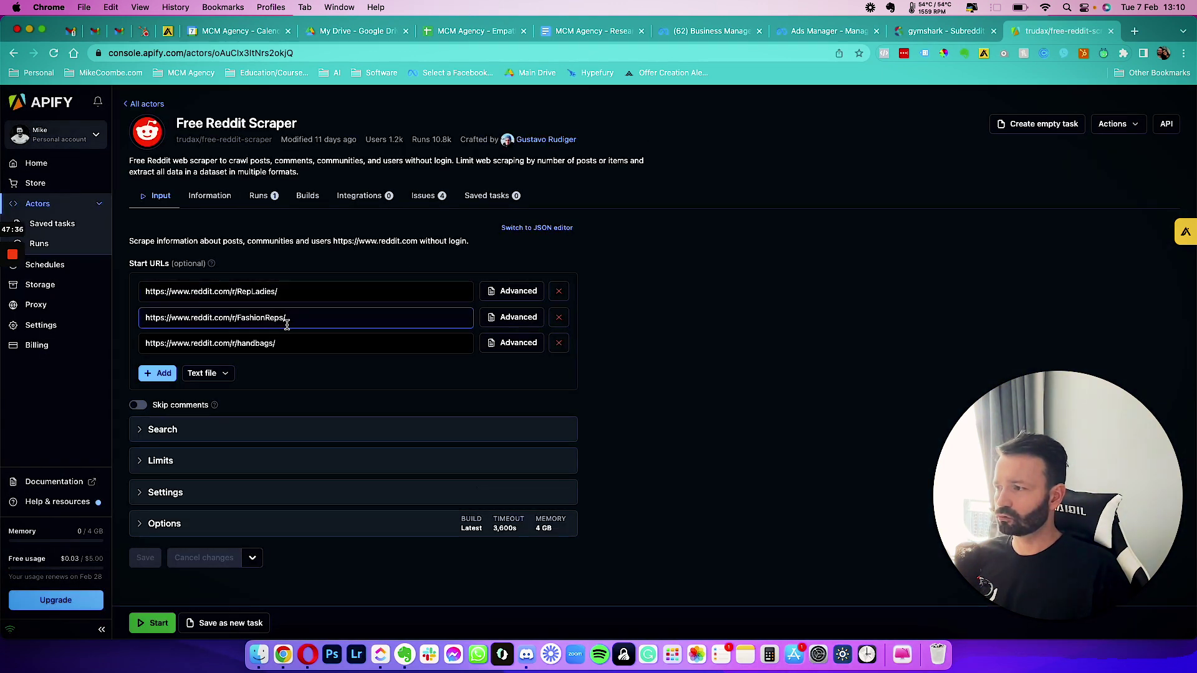
Step: Review the RepLadies, FashionReps and handbags subreddit addresses in the Free Reddit Scraper's Start URLs
{"action": "left_click", "coordinate": [291, 291]}
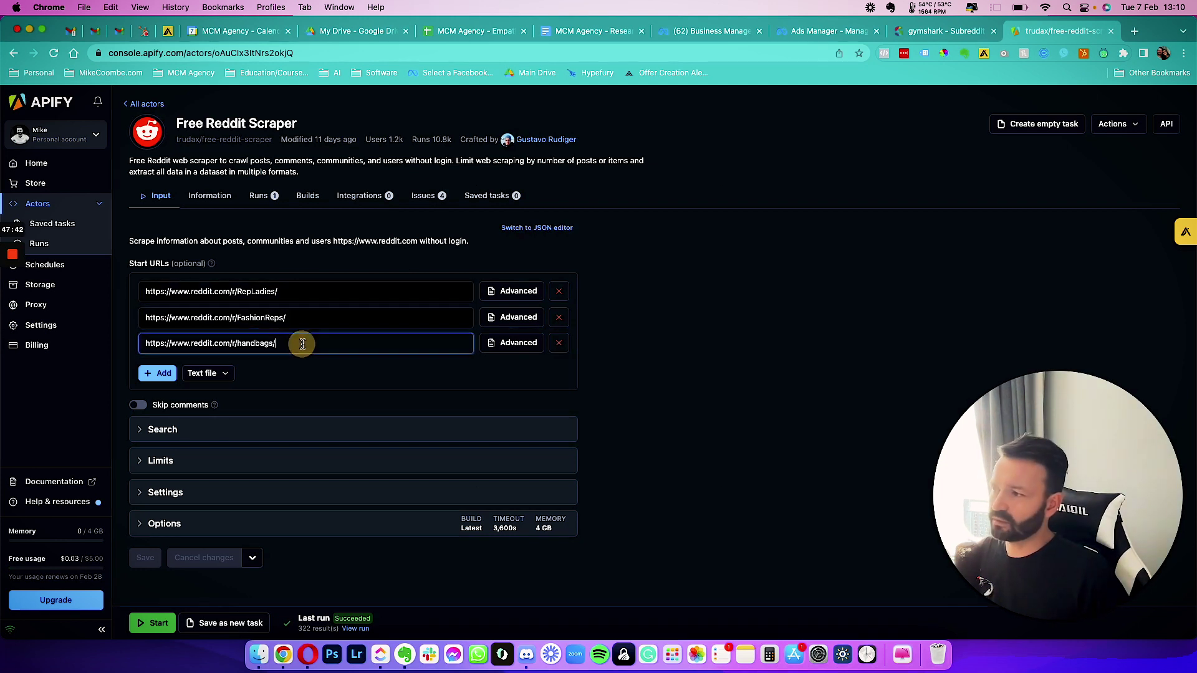
{"action": "left_click", "coordinate": [625, 313]}
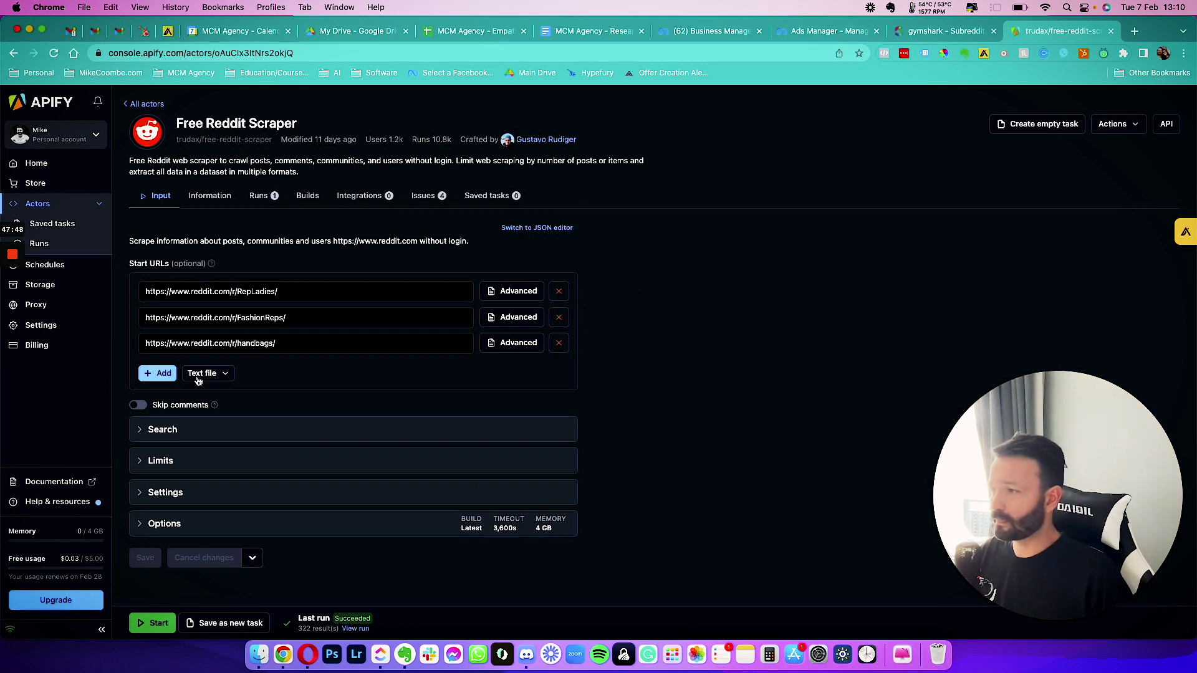
{"action": "left_click", "coordinate": [278, 321]}
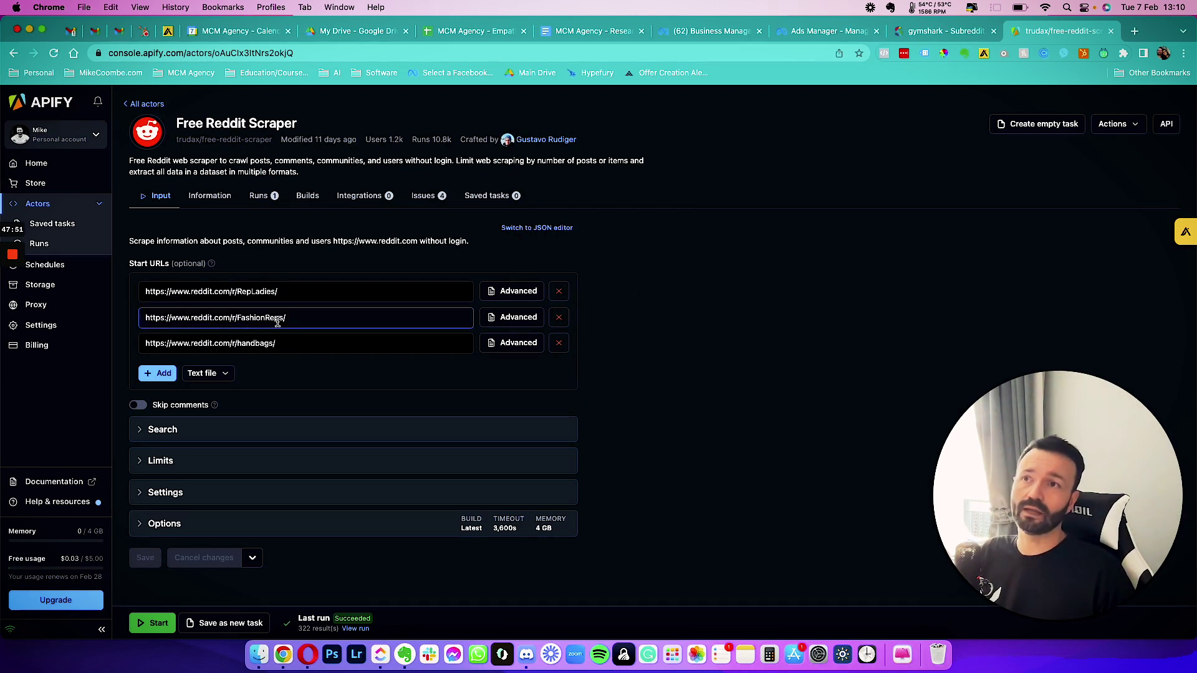
{"action": "left_click", "coordinate": [607, 322]}
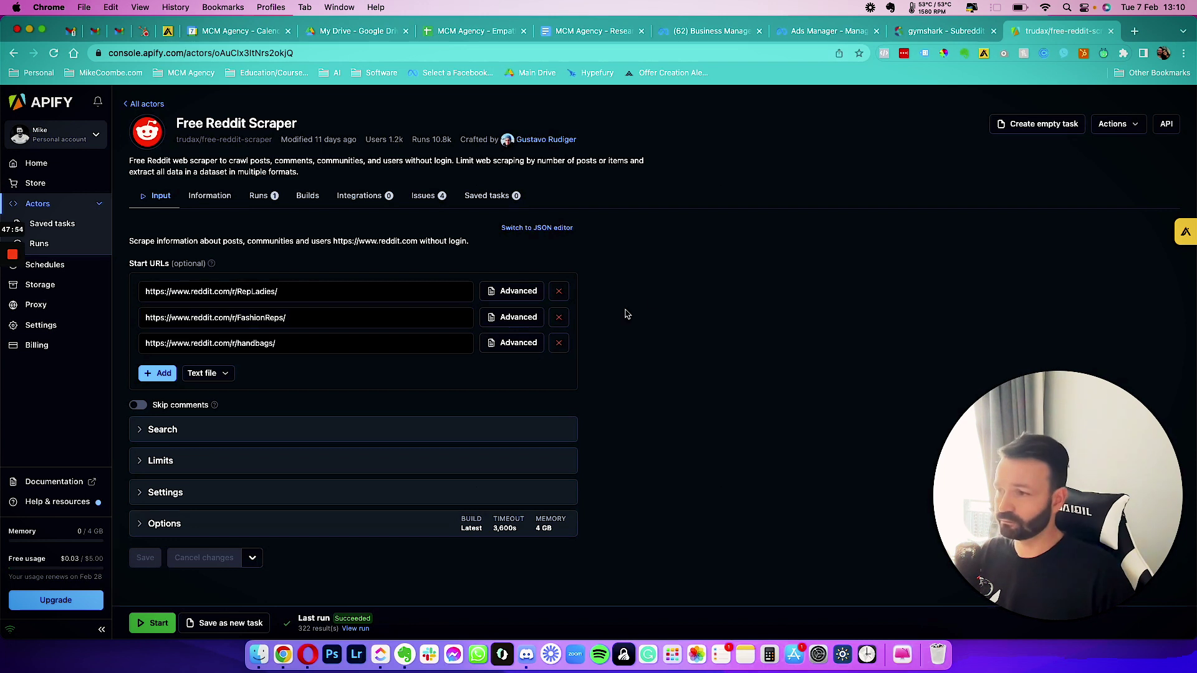
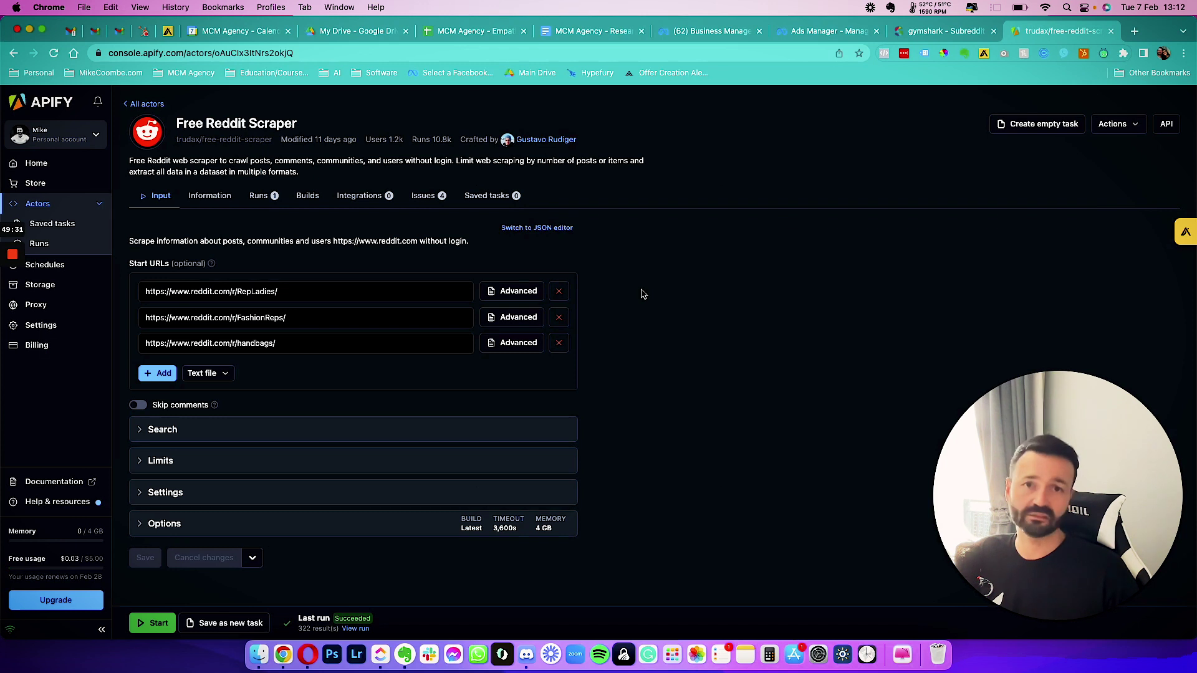
Step: Expand and review the Search, Settings and Options sections of the Free Reddit Scraper's input, including the timeout and memory fields
{"action": "left_click", "coordinate": [628, 300]}
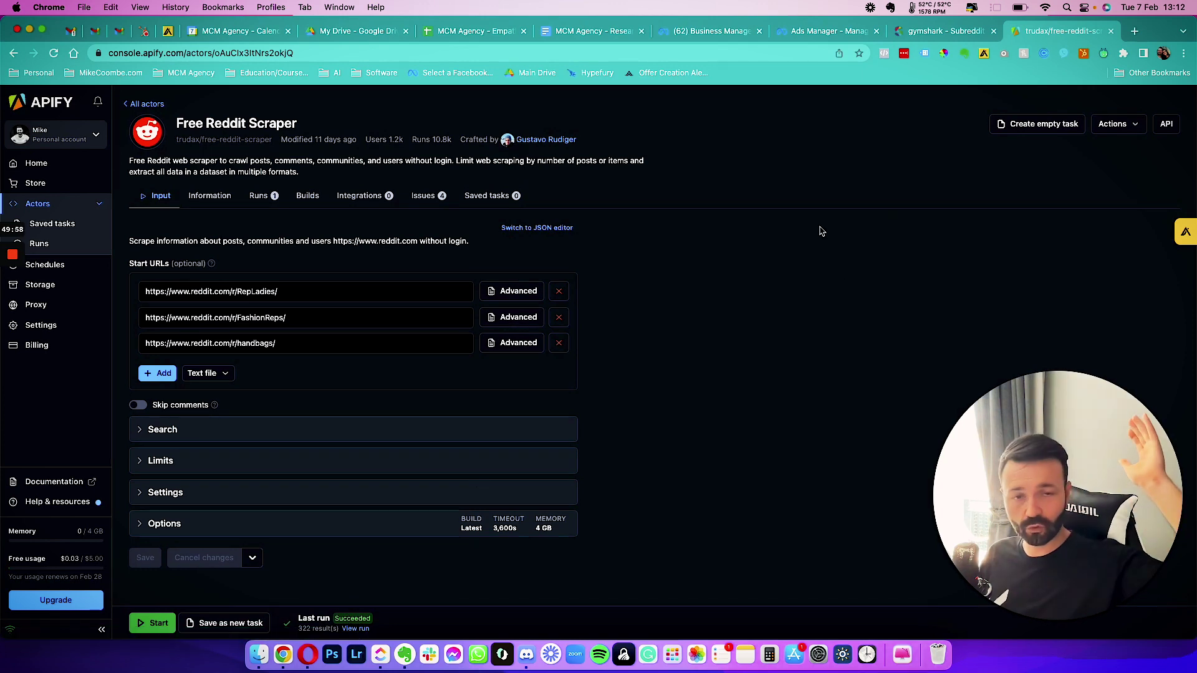
{"action": "left_click", "coordinate": [171, 432]}
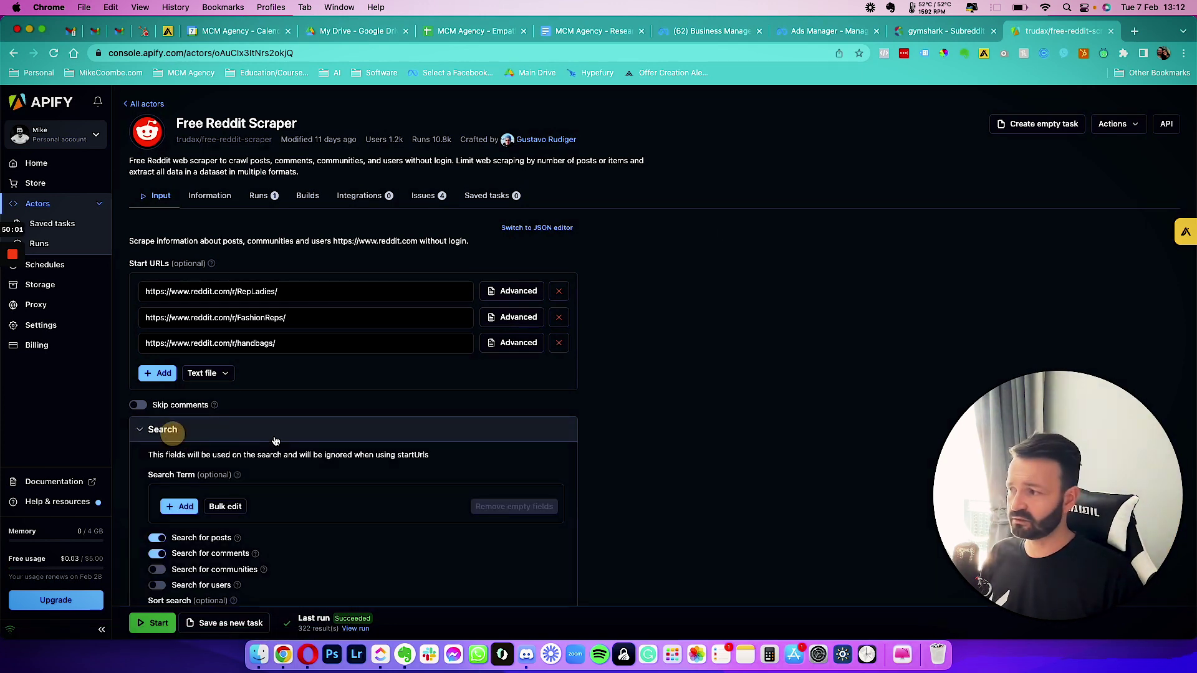
{"action": "scroll", "coordinate": [248, 433], "scroll_direction": "down", "scroll_amount": 5}
{"action": "left_click", "coordinate": [195, 535]}
{"action": "scroll", "coordinate": [206, 527], "scroll_direction": "down", "scroll_amount": 6}
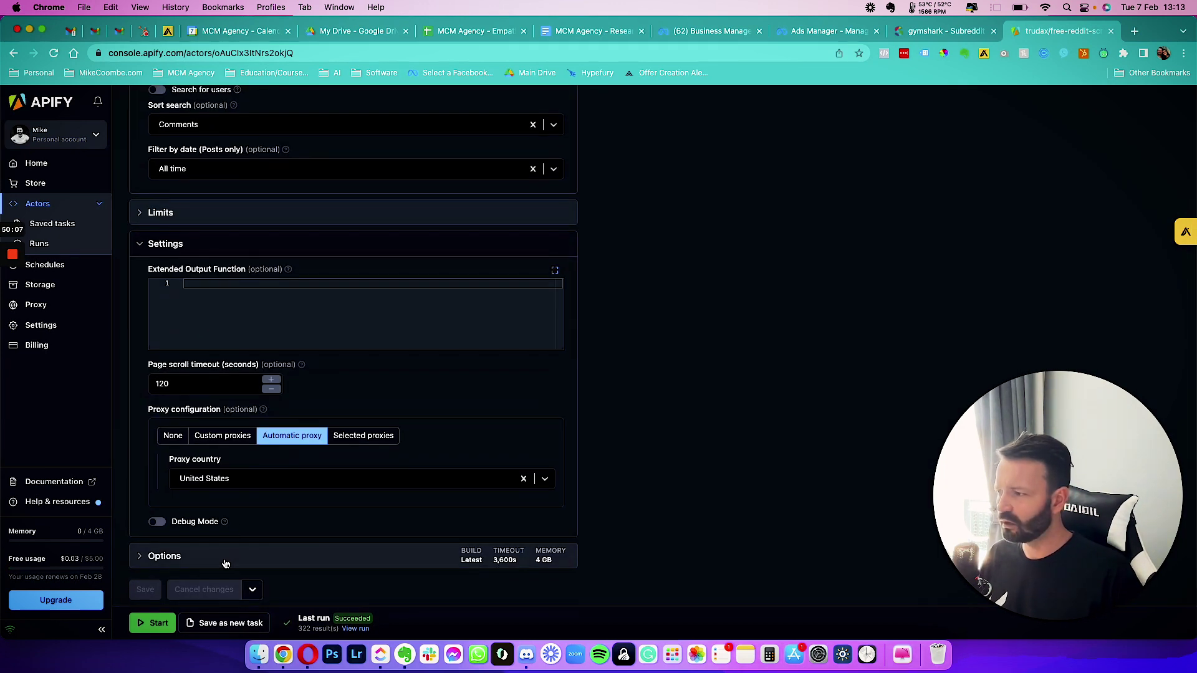
{"action": "left_click", "coordinate": [225, 562]}
{"action": "scroll", "coordinate": [212, 536], "scroll_direction": "down", "scroll_amount": 4}
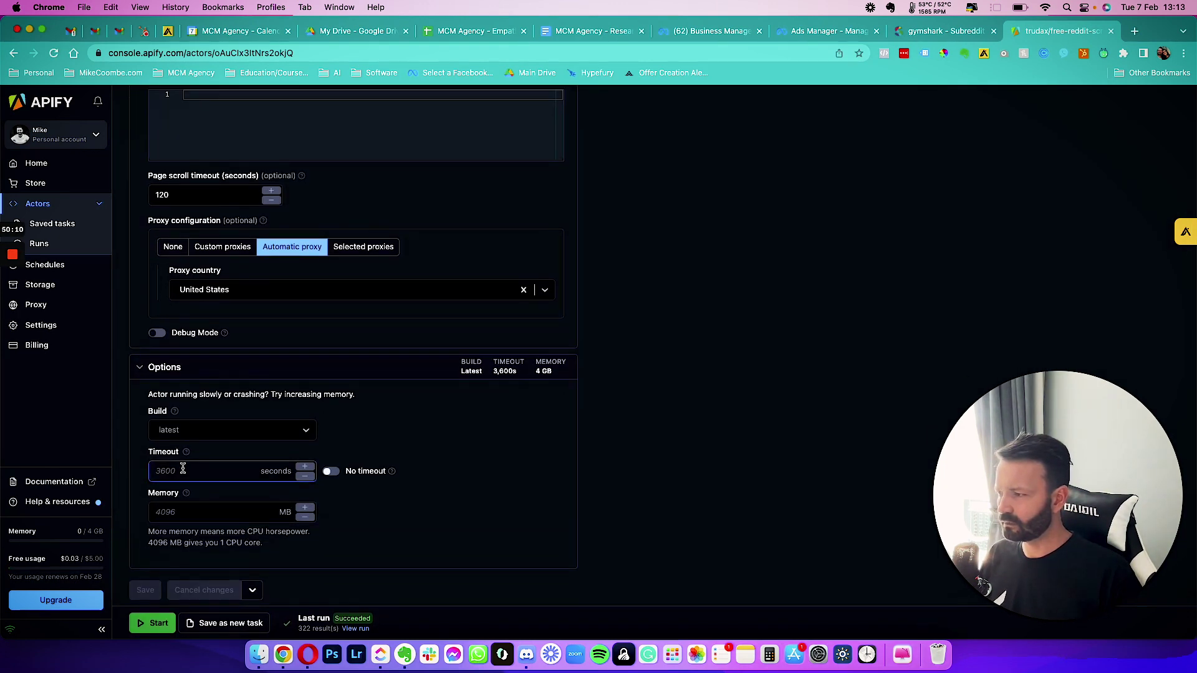
{"action": "left_click", "coordinate": [196, 511]}
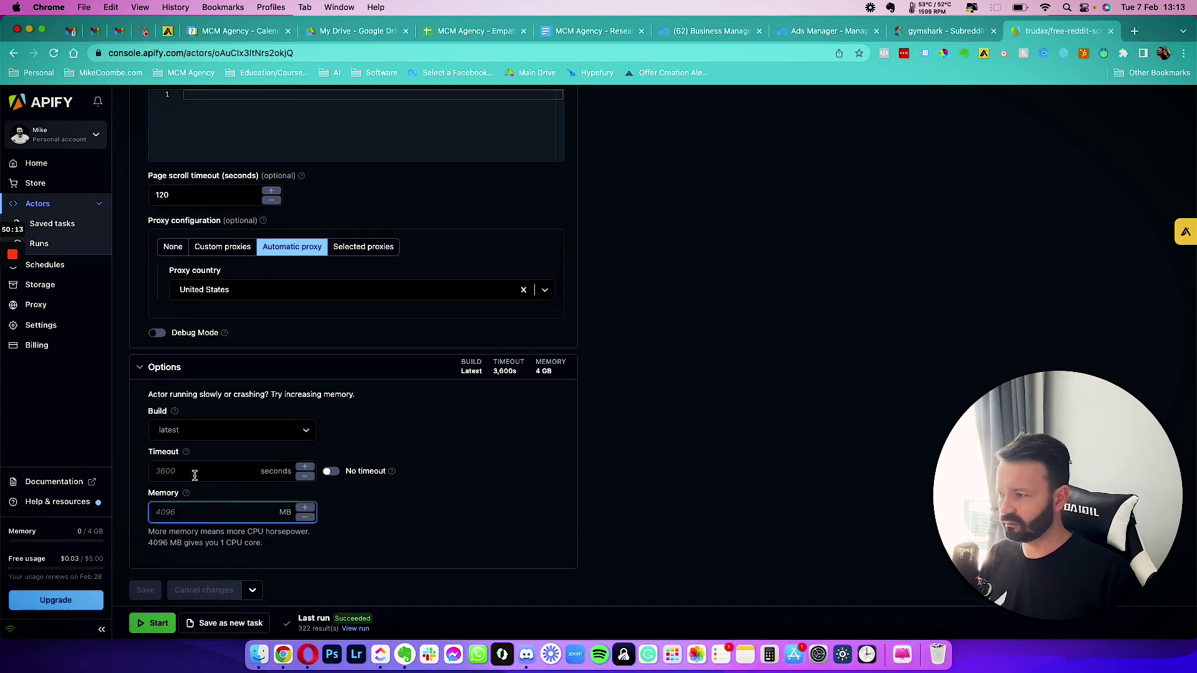
{"action": "scroll", "coordinate": [300, 406], "scroll_direction": "up", "scroll_amount": 12}
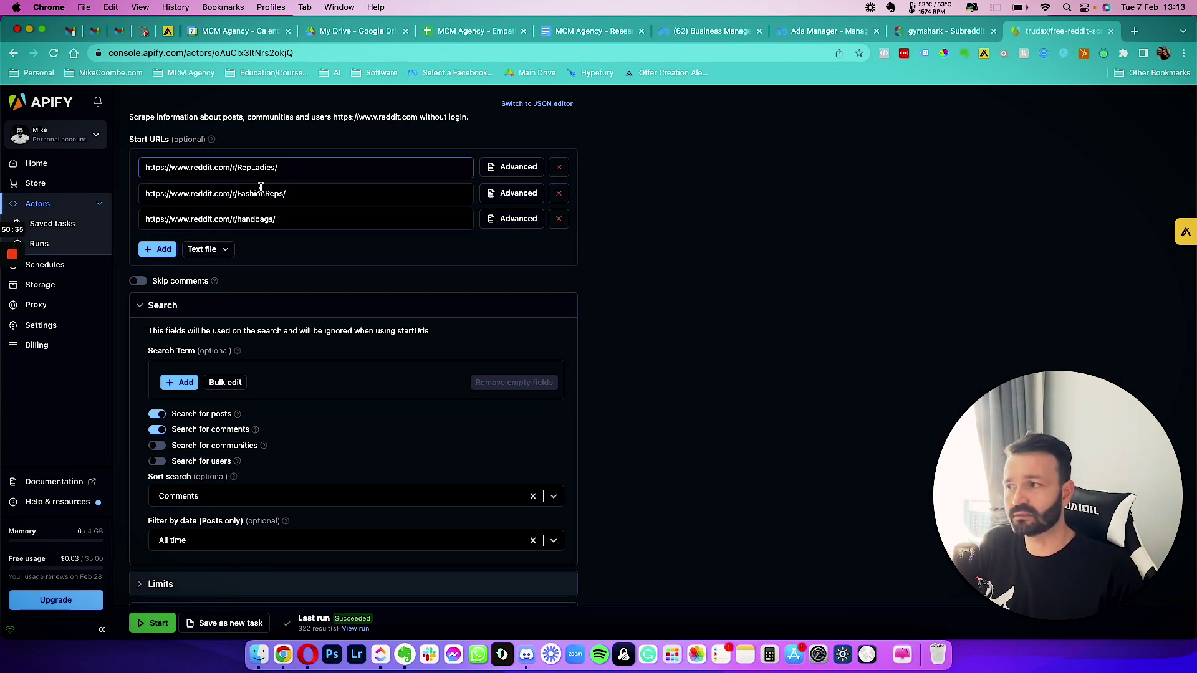
{"action": "left_click", "coordinate": [296, 167]}
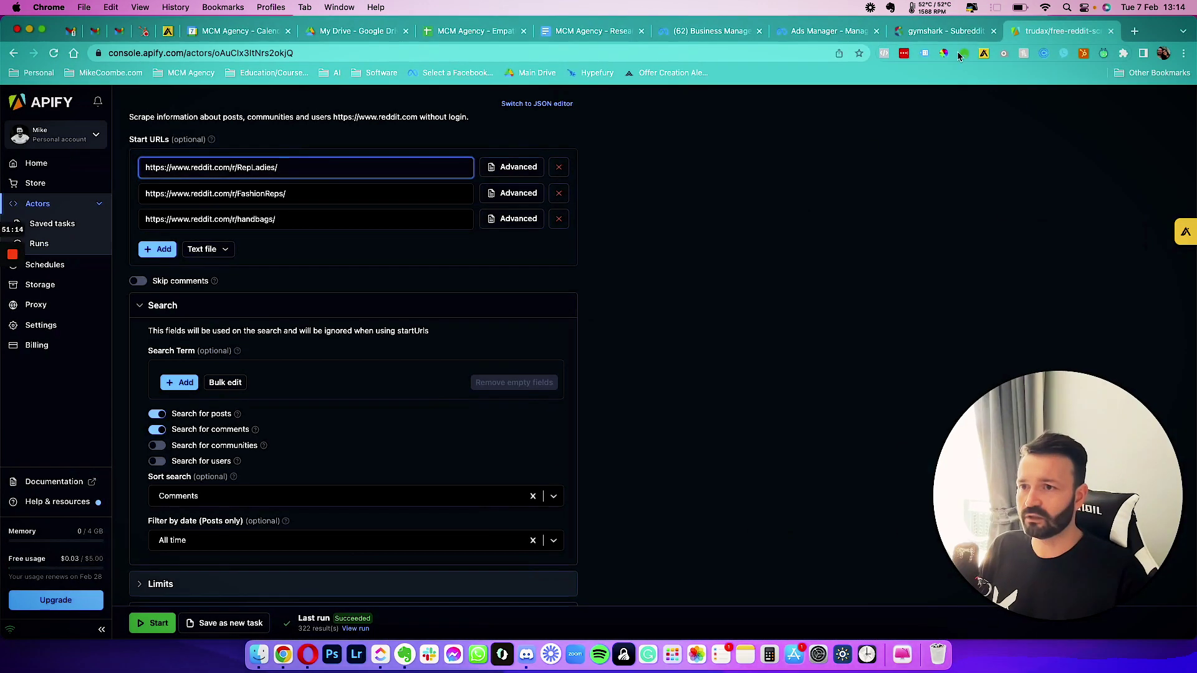
{"action": "left_click", "coordinate": [1134, 30]}
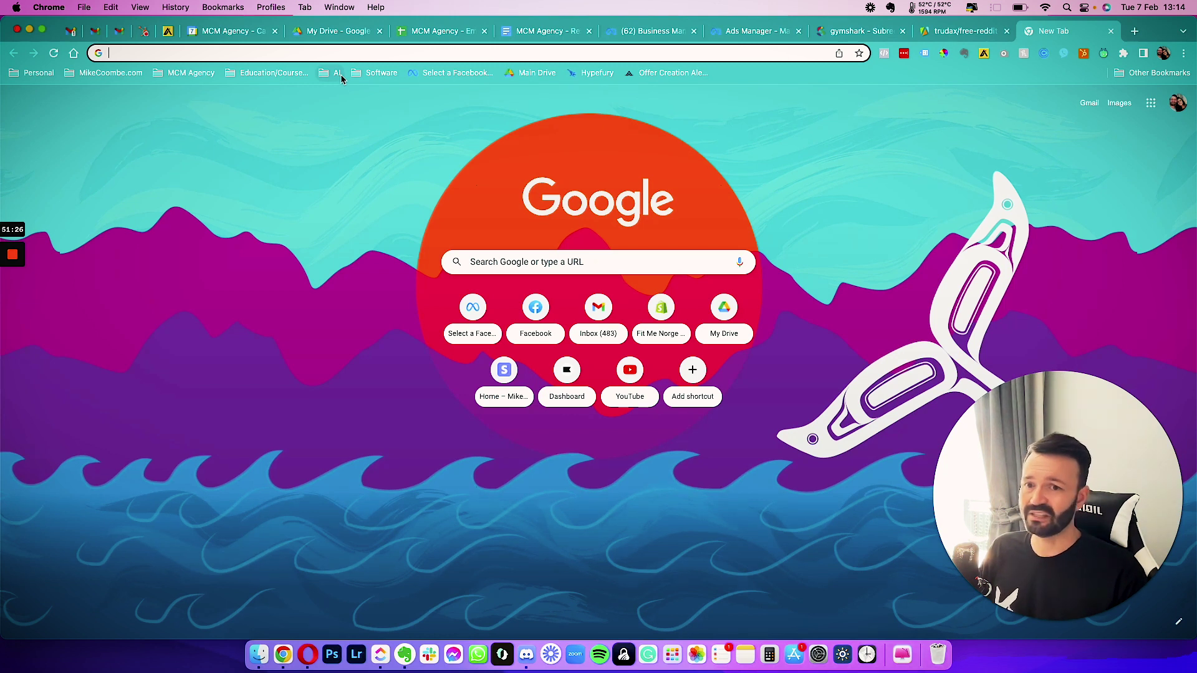
{"action": "left_click", "coordinate": [288, 151]}
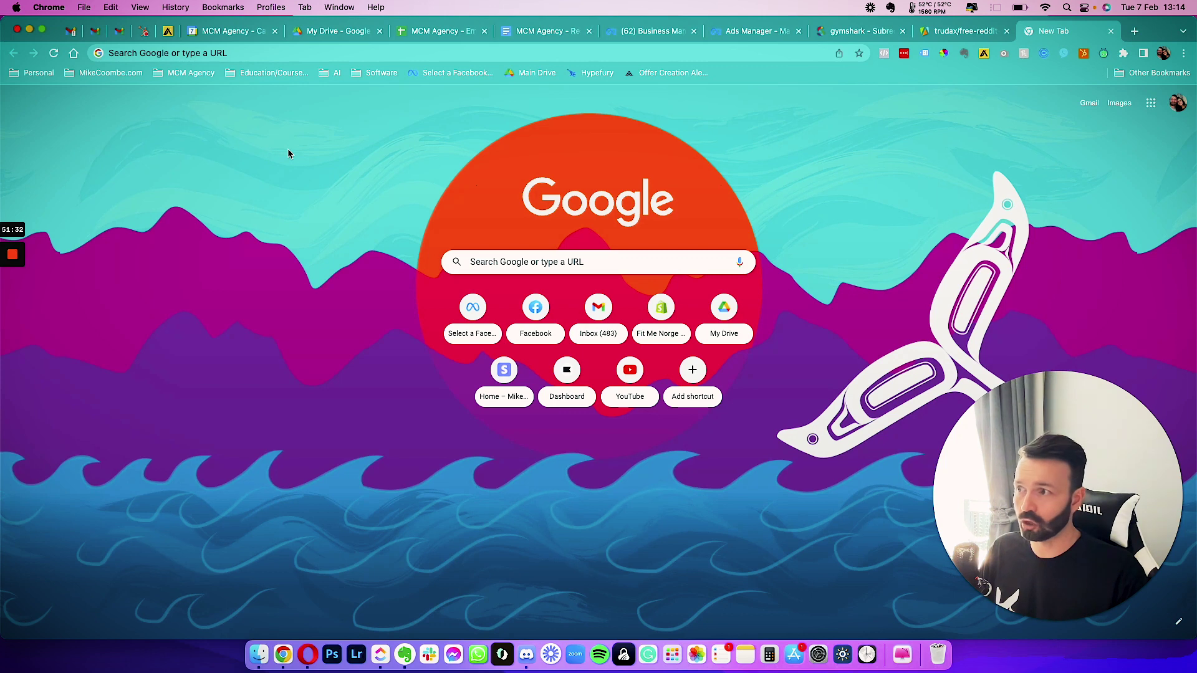
{"action": "left_click", "coordinate": [376, 72]}
{"action": "scroll", "coordinate": [406, 421], "scroll_direction": "down", "scroll_amount": 10}
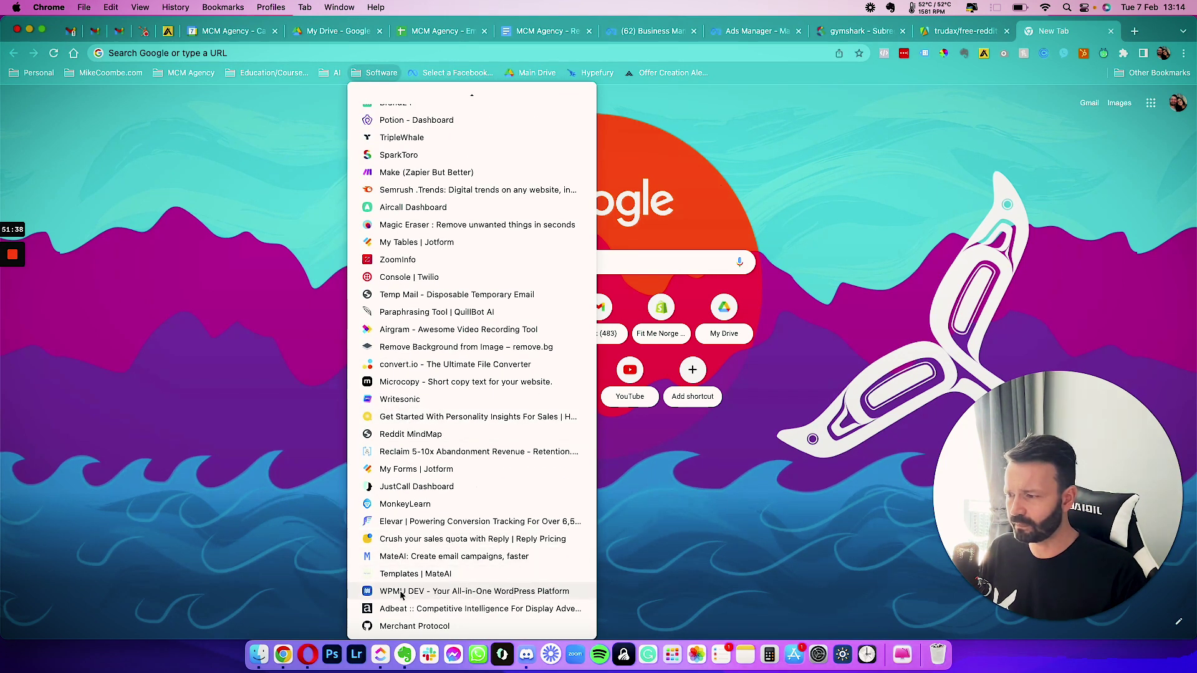
{"action": "left_click", "coordinate": [416, 402]}
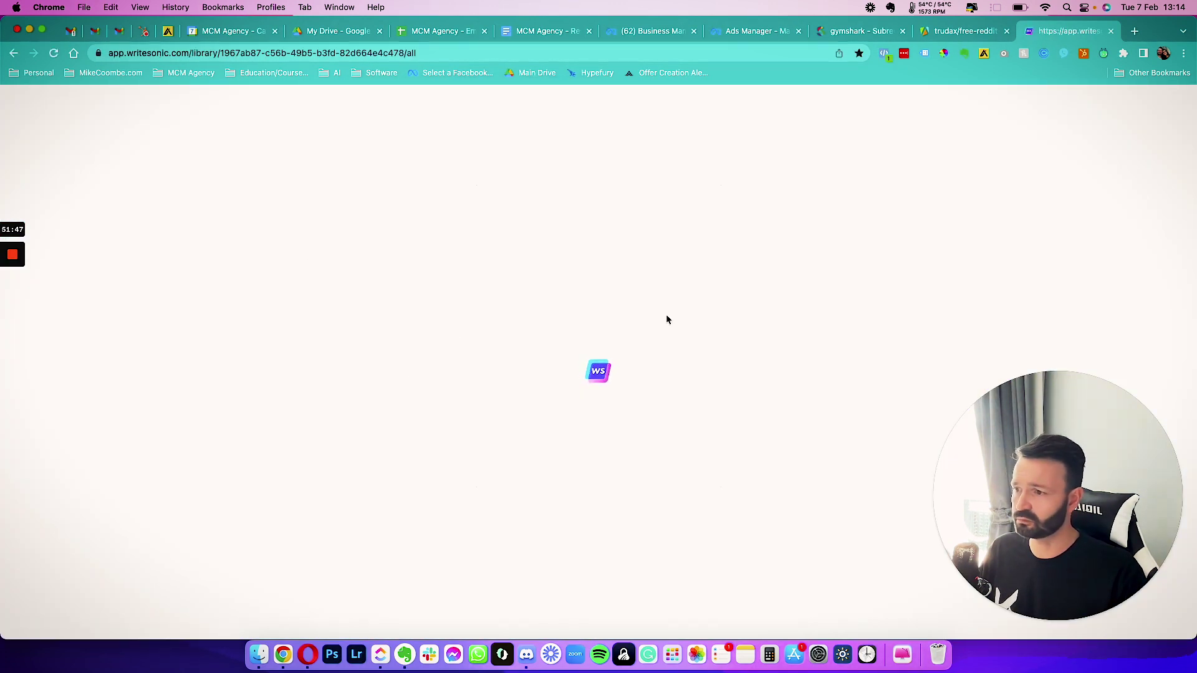
{"action": "left_click", "coordinate": [376, 72]}
{"action": "left_click", "coordinate": [775, 264]}
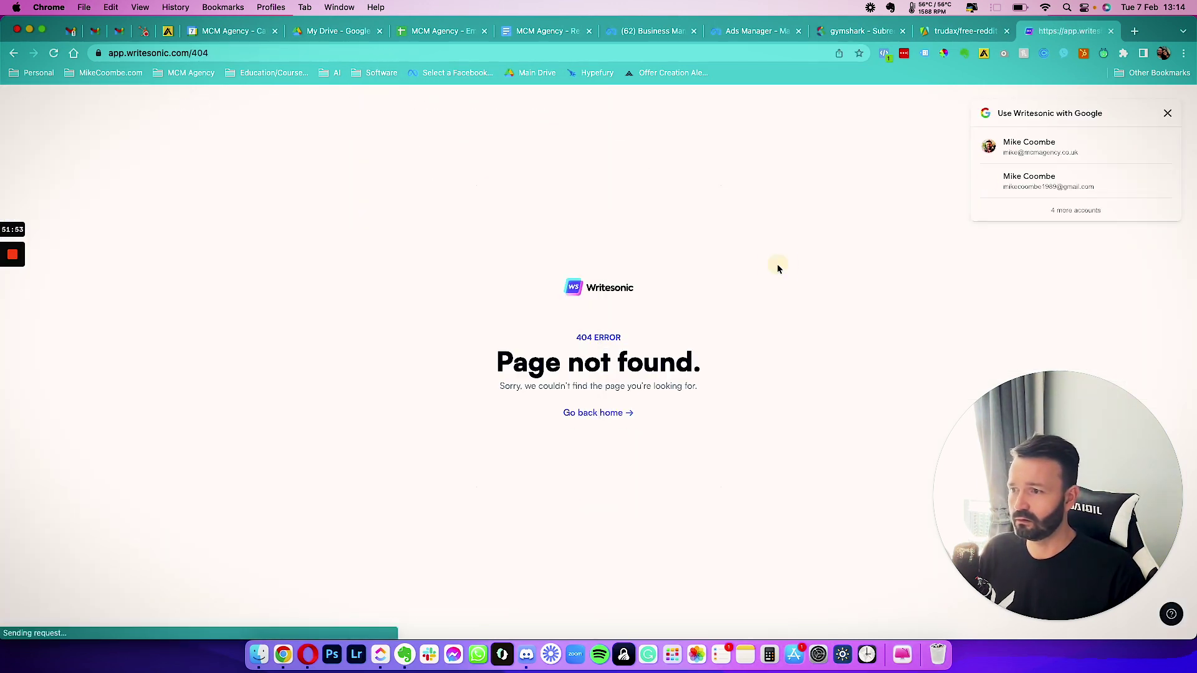
{"action": "left_click", "coordinate": [433, 73]}
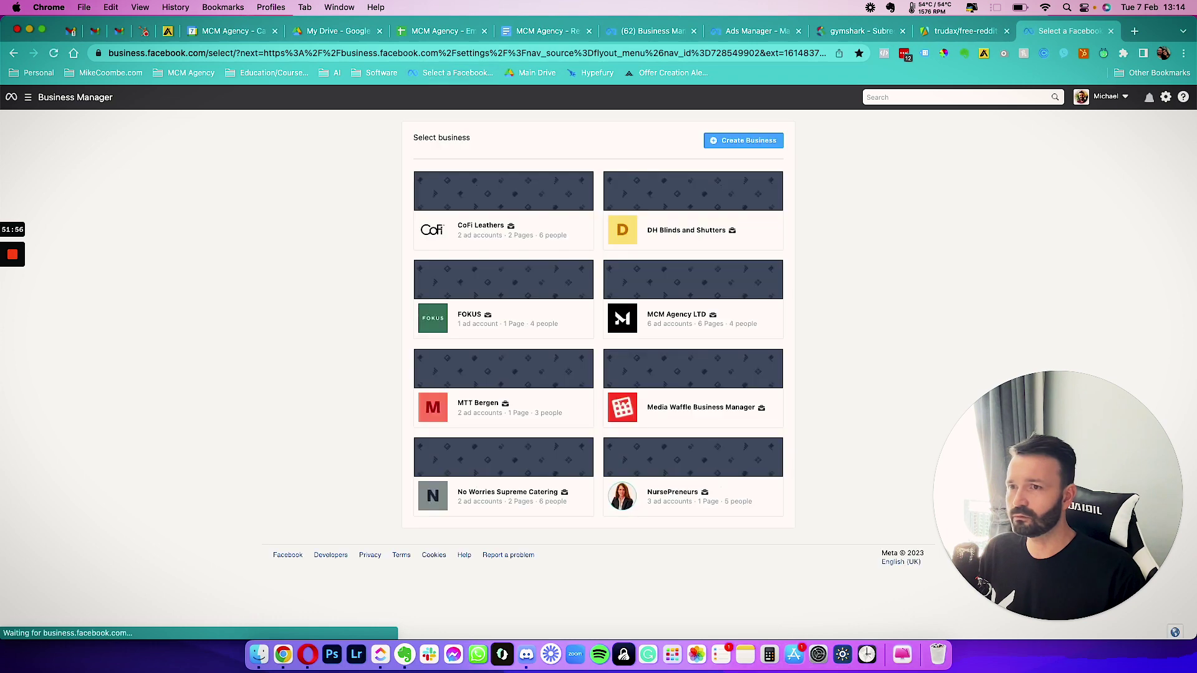
{"action": "key", "text": "super+w"}
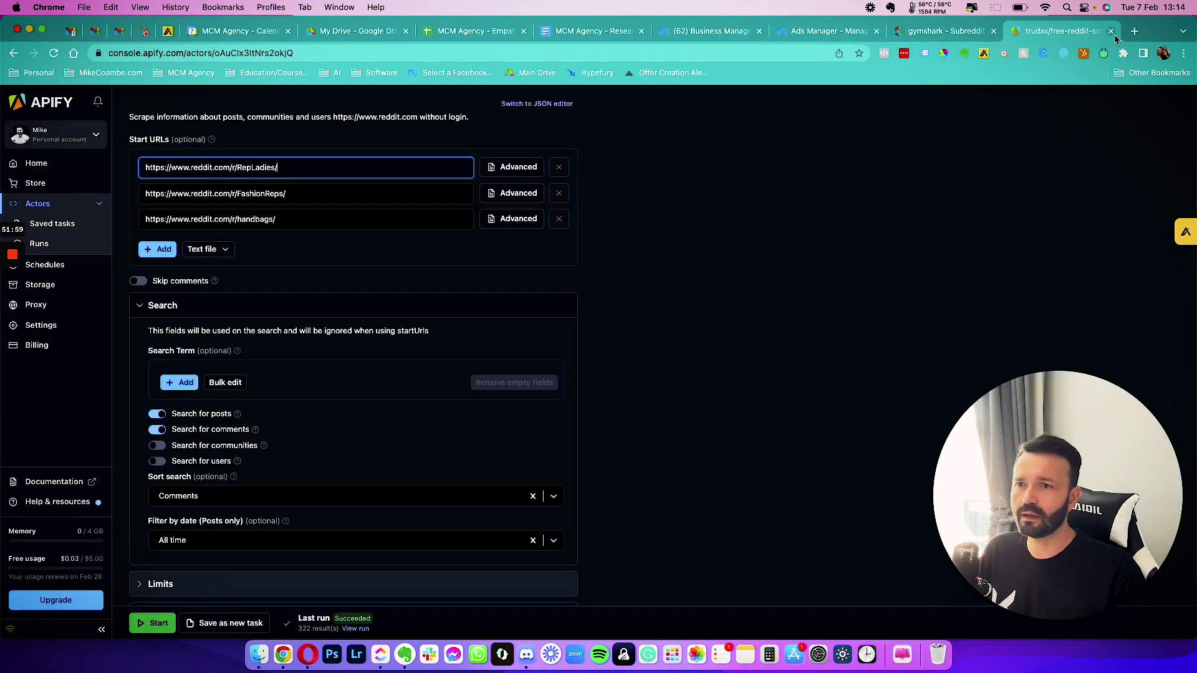
Step: Open the bookmarked MonkeyLearn site from the Software bookmarks in a new browser tab
{"action": "left_click", "coordinate": [1133, 31]}
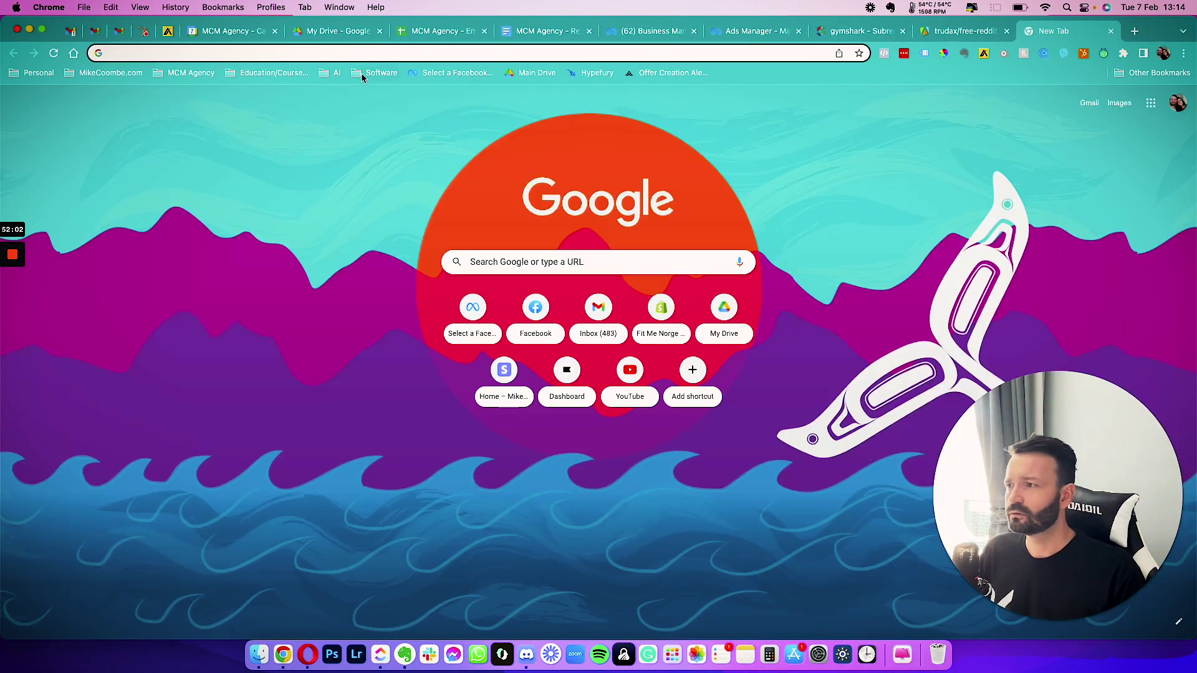
{"action": "left_click", "coordinate": [376, 72]}
{"action": "scroll", "coordinate": [442, 374], "scroll_direction": "down", "scroll_amount": 5}
{"action": "scroll", "coordinate": [441, 389], "scroll_direction": "down", "scroll_amount": 3}
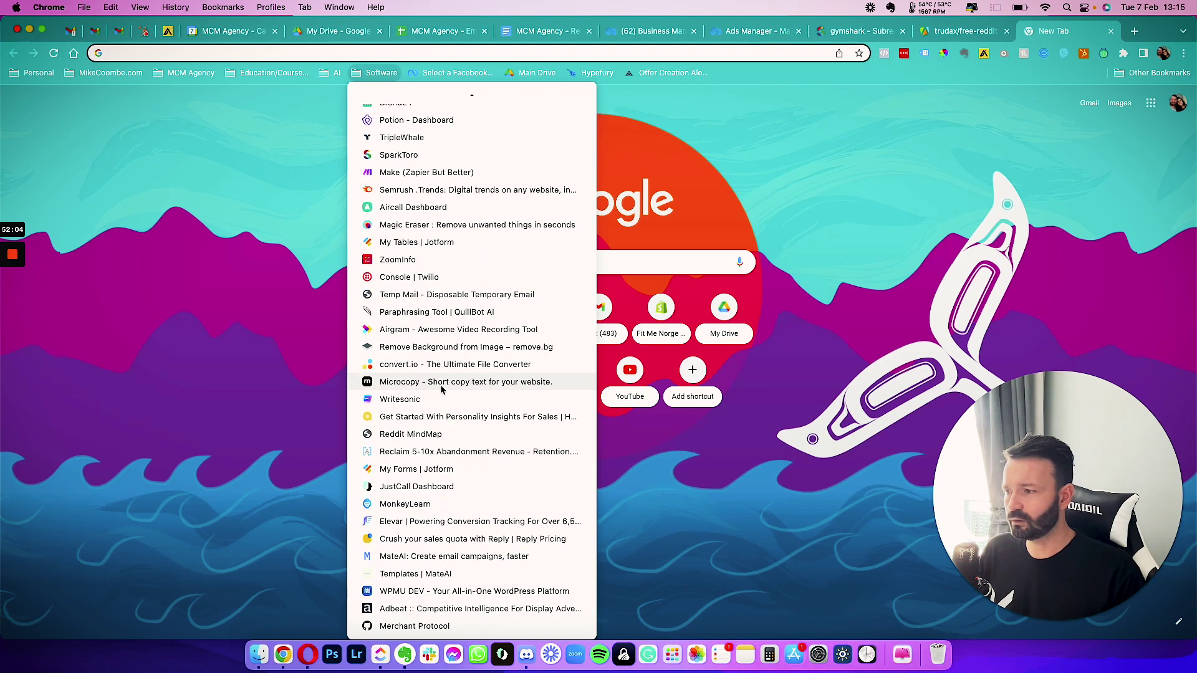
{"action": "left_click", "coordinate": [416, 504]}
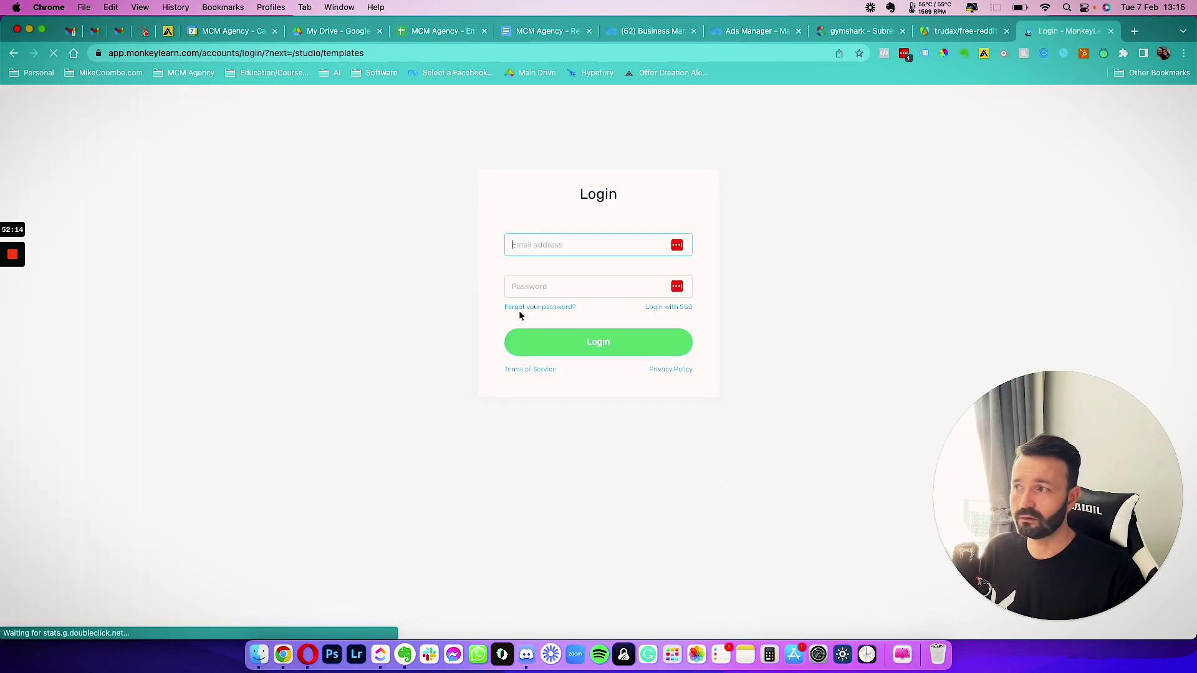
Step: Log in to MonkeyLearn with the saved agency account e-mail and password, and add the password to LastPass
{"action": "left_click", "coordinate": [516, 245]}
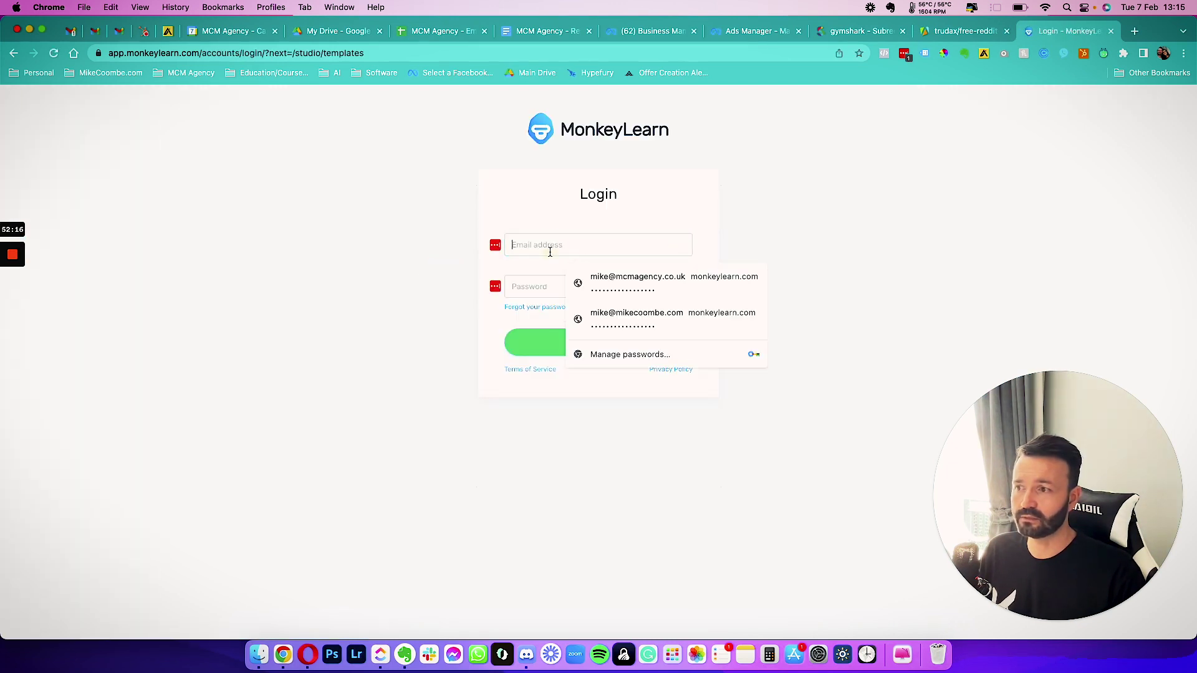
{"action": "left_click", "coordinate": [573, 274]}
{"action": "left_click", "coordinate": [598, 341]}
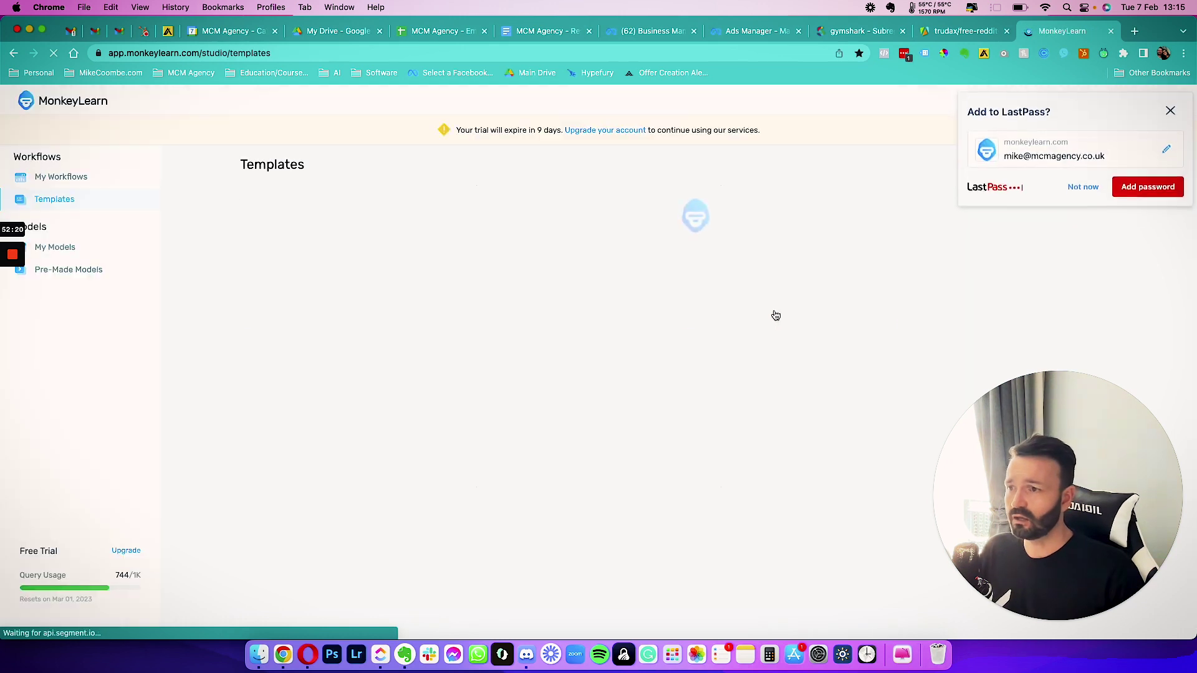
{"action": "left_click", "coordinate": [1119, 187]}
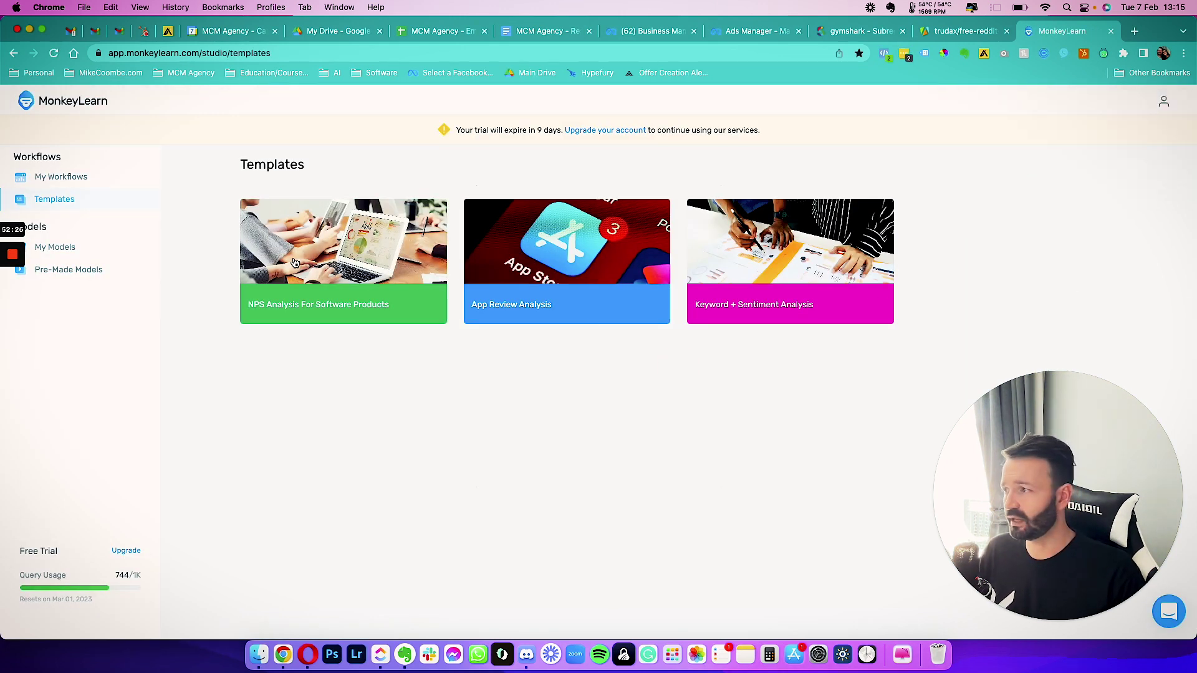
Step: Browse MonkeyLearn's list of pre-made models, including the Keyword Extractor and Opinion Unit Extractor
{"action": "left_click", "coordinate": [73, 177]}
{"action": "left_click", "coordinate": [74, 270]}
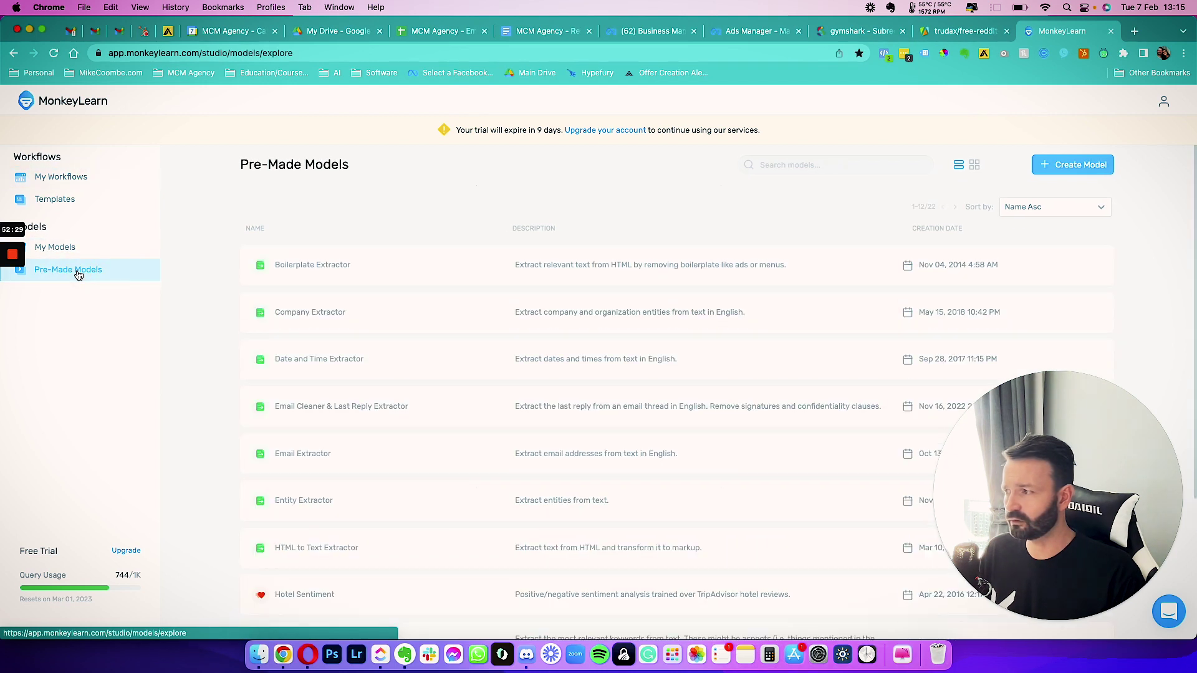
{"action": "scroll", "coordinate": [387, 249], "scroll_direction": "down", "scroll_amount": 2}
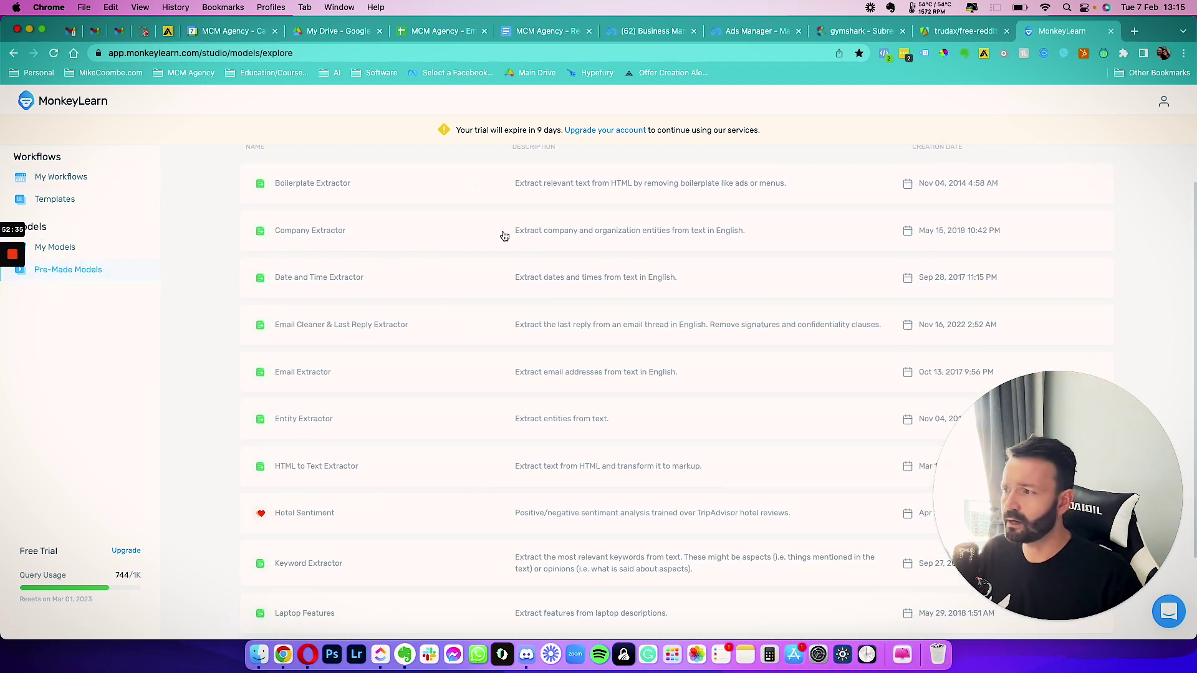
{"action": "scroll", "coordinate": [409, 327], "scroll_direction": "down", "scroll_amount": 3}
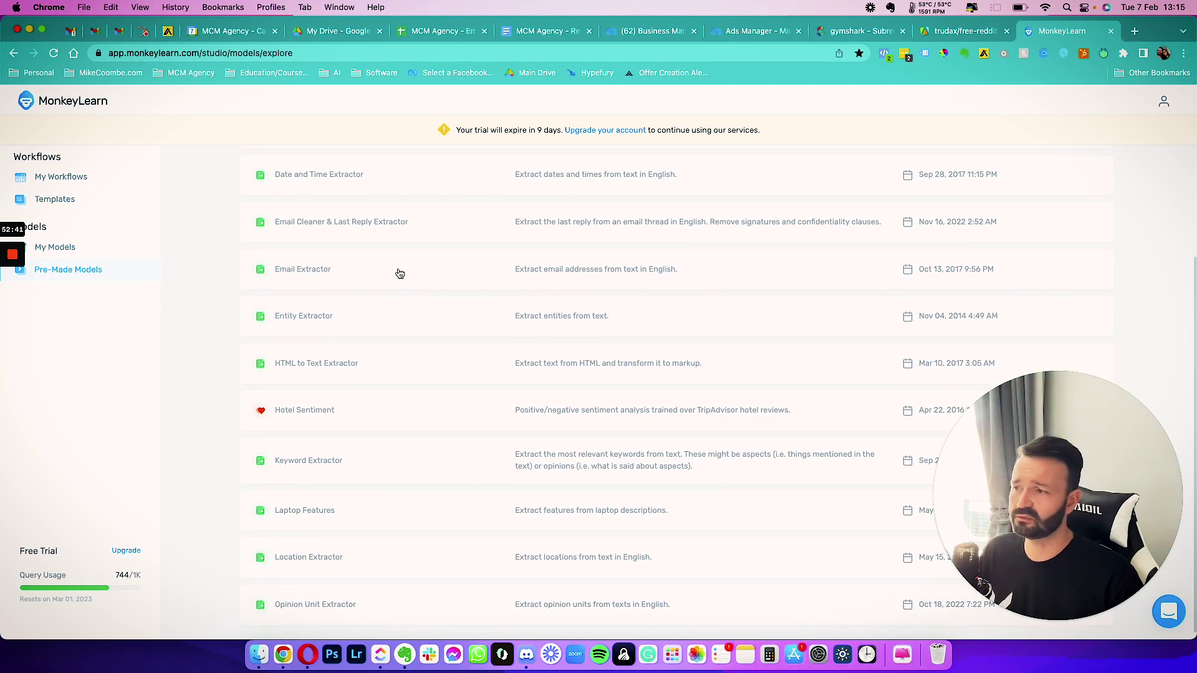
{"action": "scroll", "coordinate": [387, 355], "scroll_direction": "down", "scroll_amount": 1}
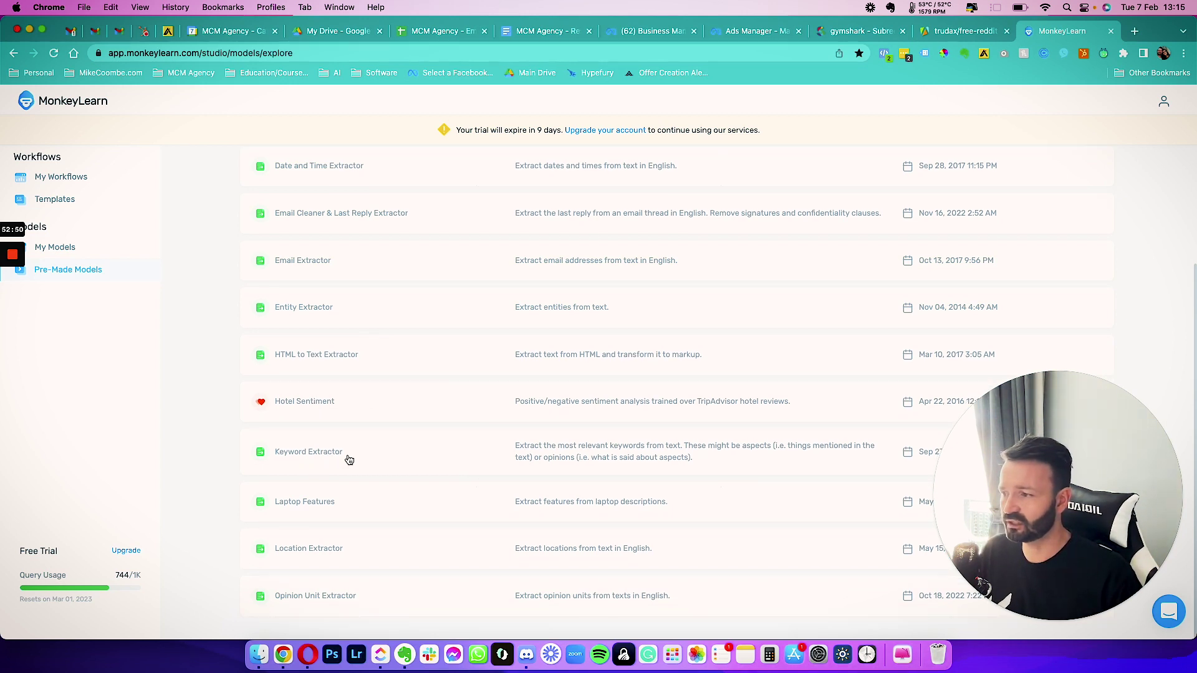
{"action": "scroll", "coordinate": [477, 377], "scroll_direction": "up", "scroll_amount": 5}
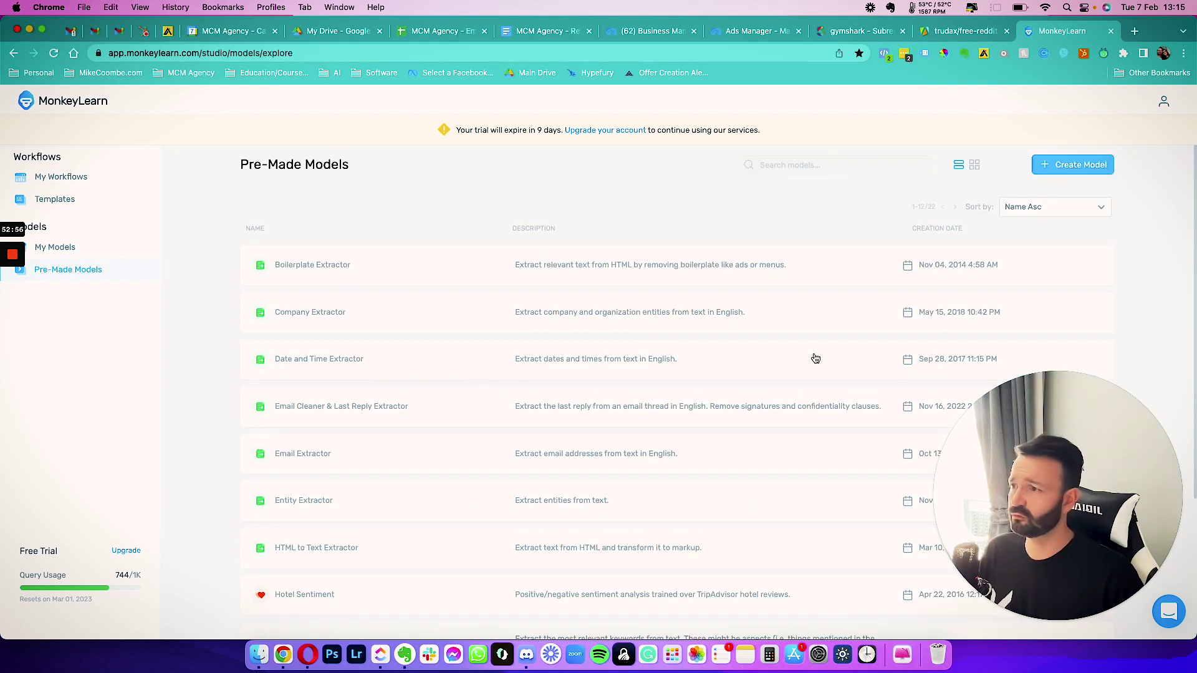
Step: Try to use the NPS Analysis For Software Products workflow template and return to the template list
{"action": "left_click", "coordinate": [94, 176]}
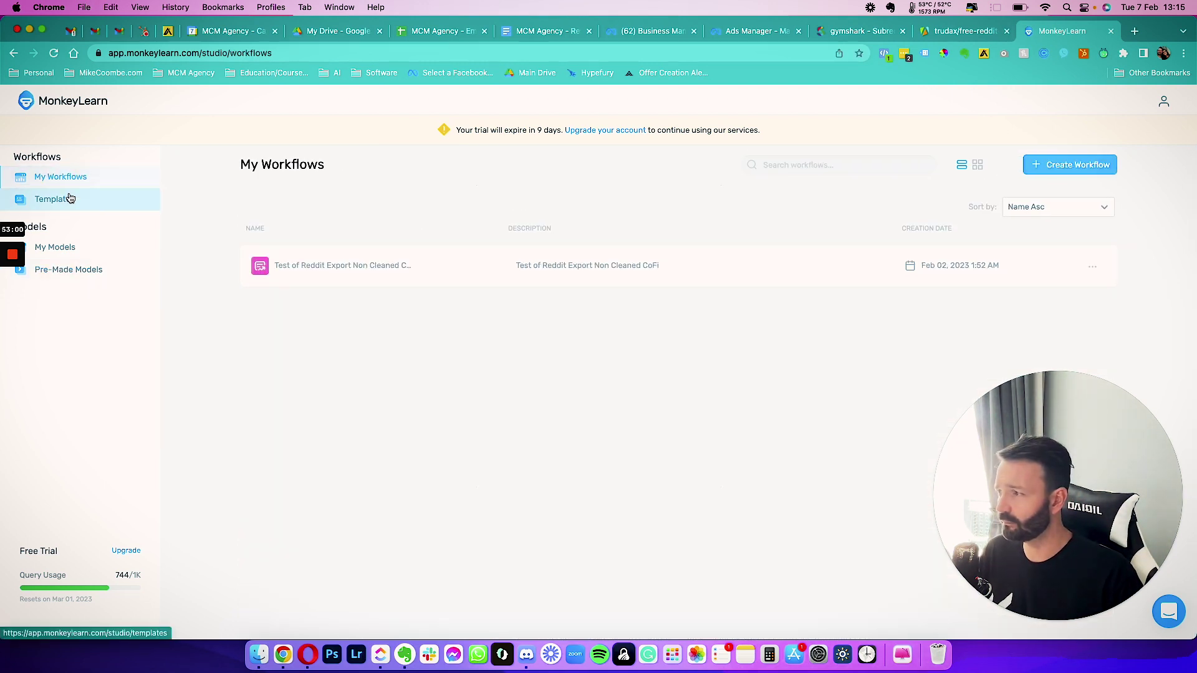
{"action": "left_click", "coordinate": [74, 195]}
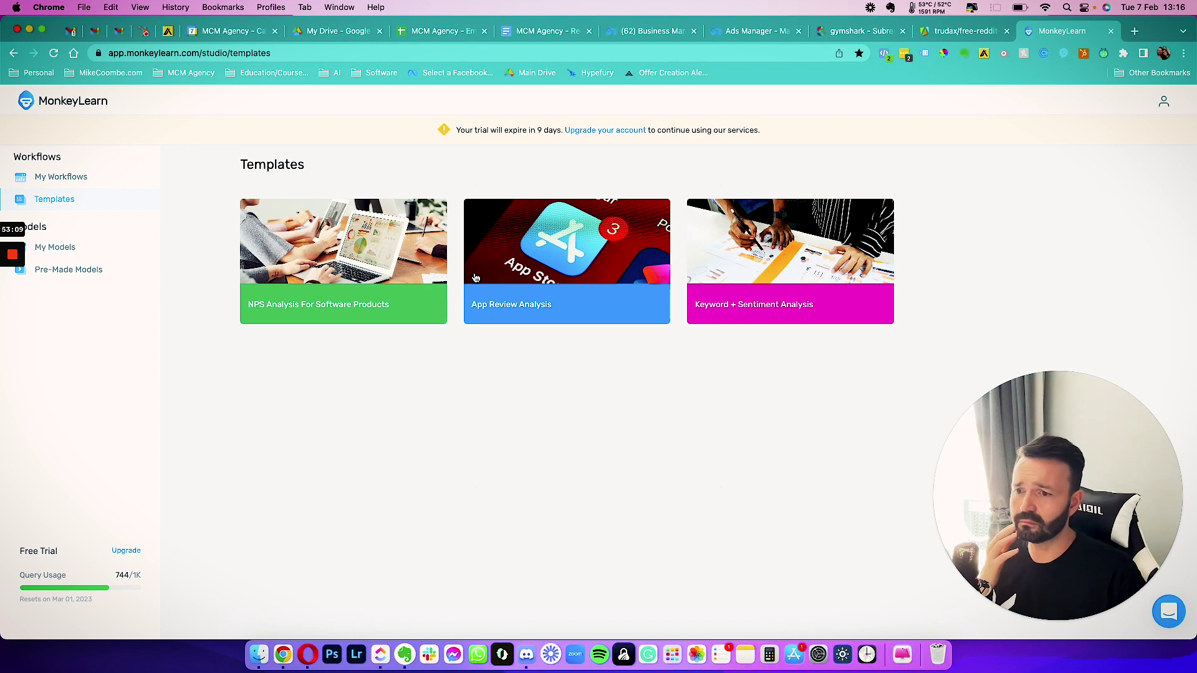
{"action": "left_click", "coordinate": [442, 280]}
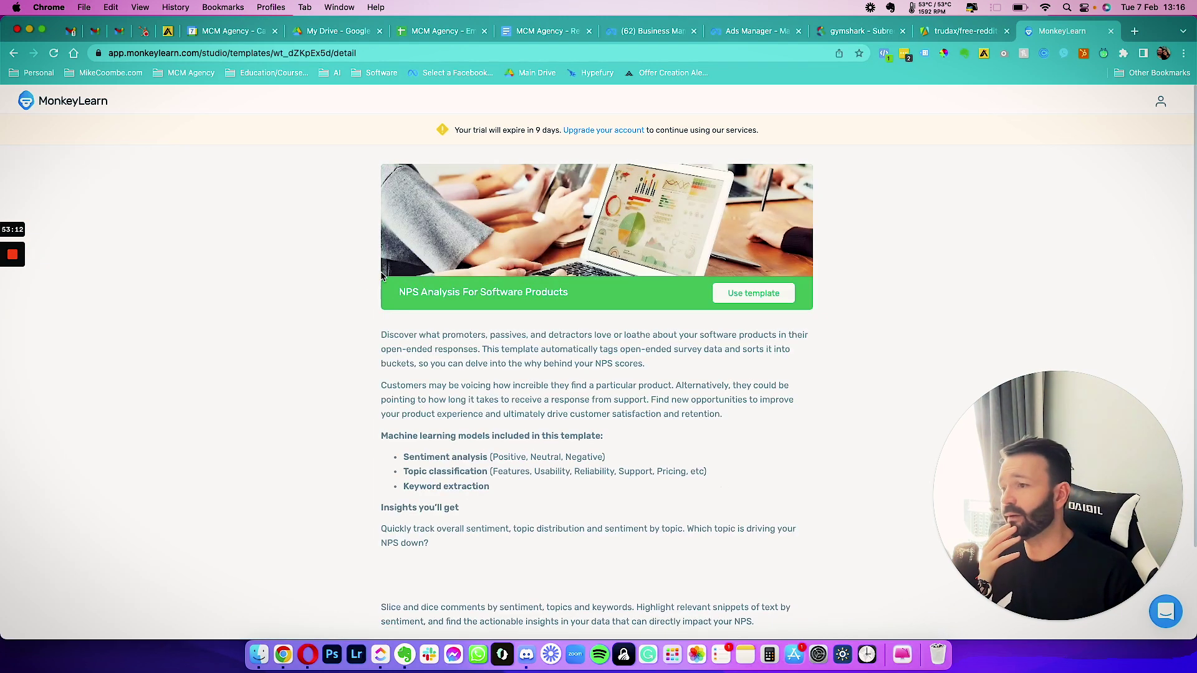
{"action": "left_click", "coordinate": [752, 294]}
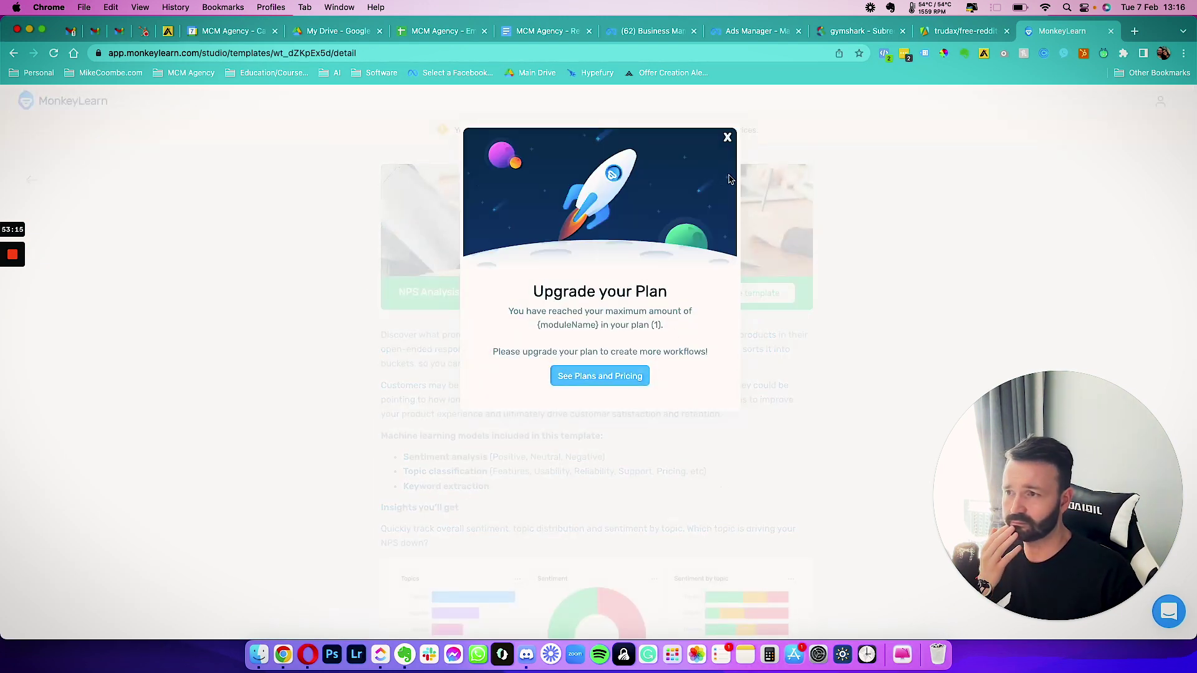
{"action": "left_click", "coordinate": [726, 137]}
{"action": "left_click", "coordinate": [15, 54]}
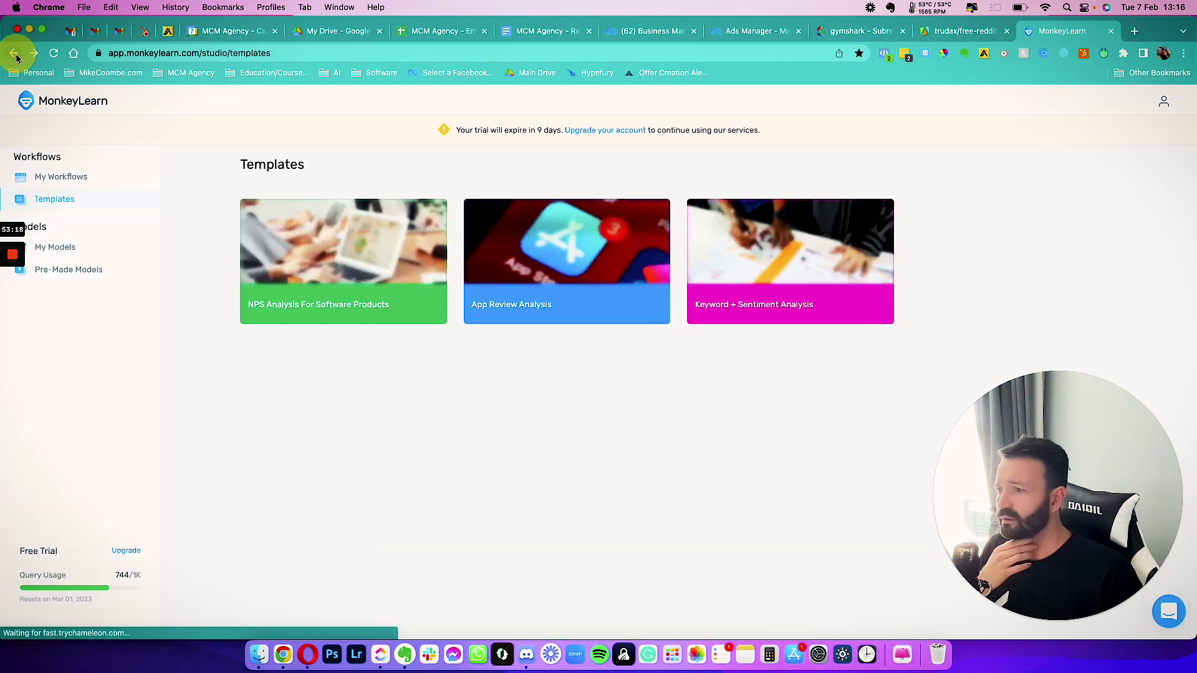
Step: Open the Keyword + Sentiment Analysis template and review its required input, outputs and sample analytics dashboard
{"action": "left_click", "coordinate": [774, 270]}
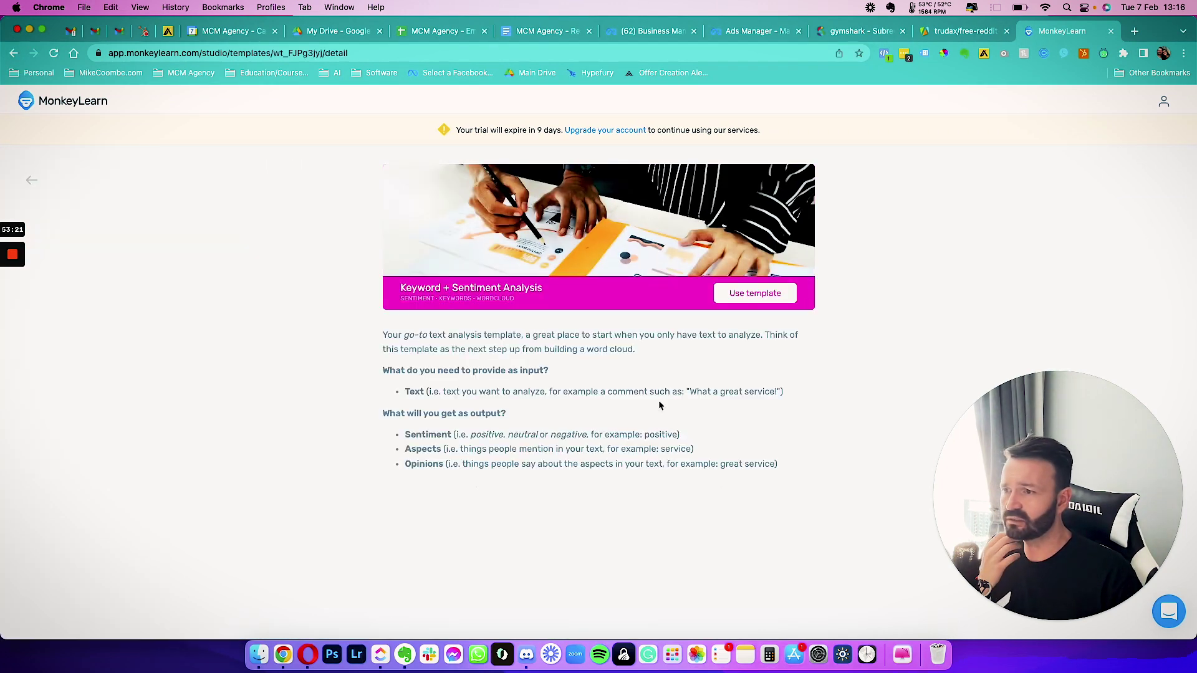
{"action": "left_click", "coordinate": [750, 296]}
{"action": "left_click", "coordinate": [821, 220]}
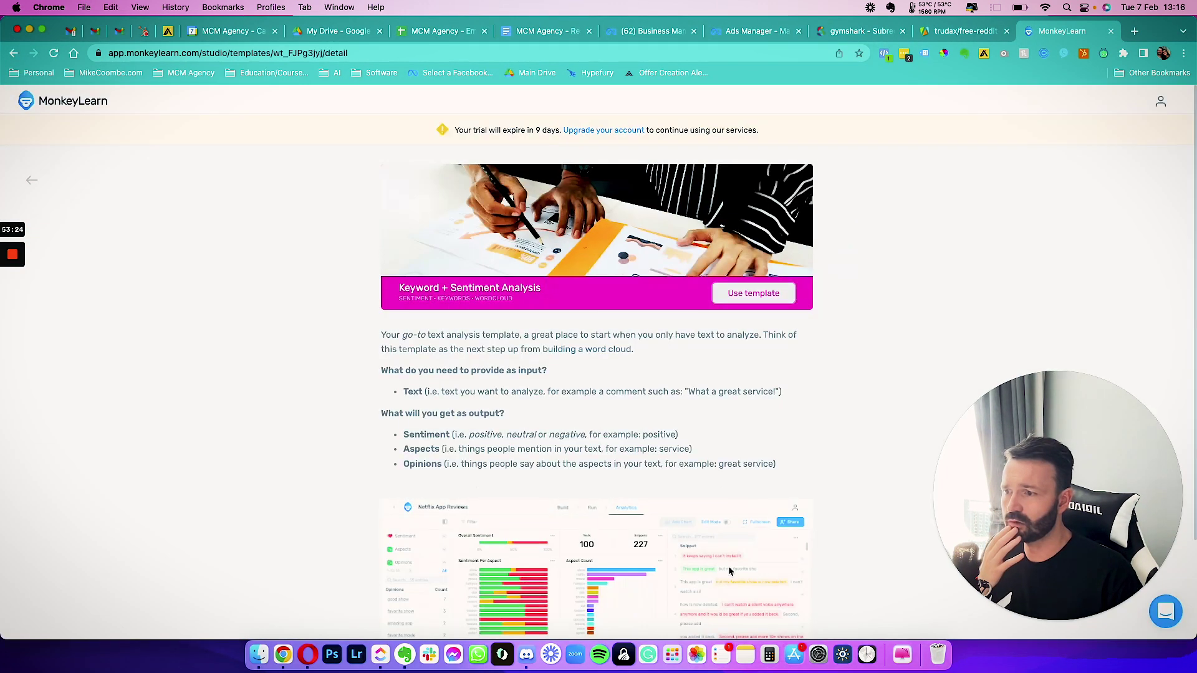
{"action": "scroll", "coordinate": [681, 387], "scroll_direction": "down", "scroll_amount": 3}
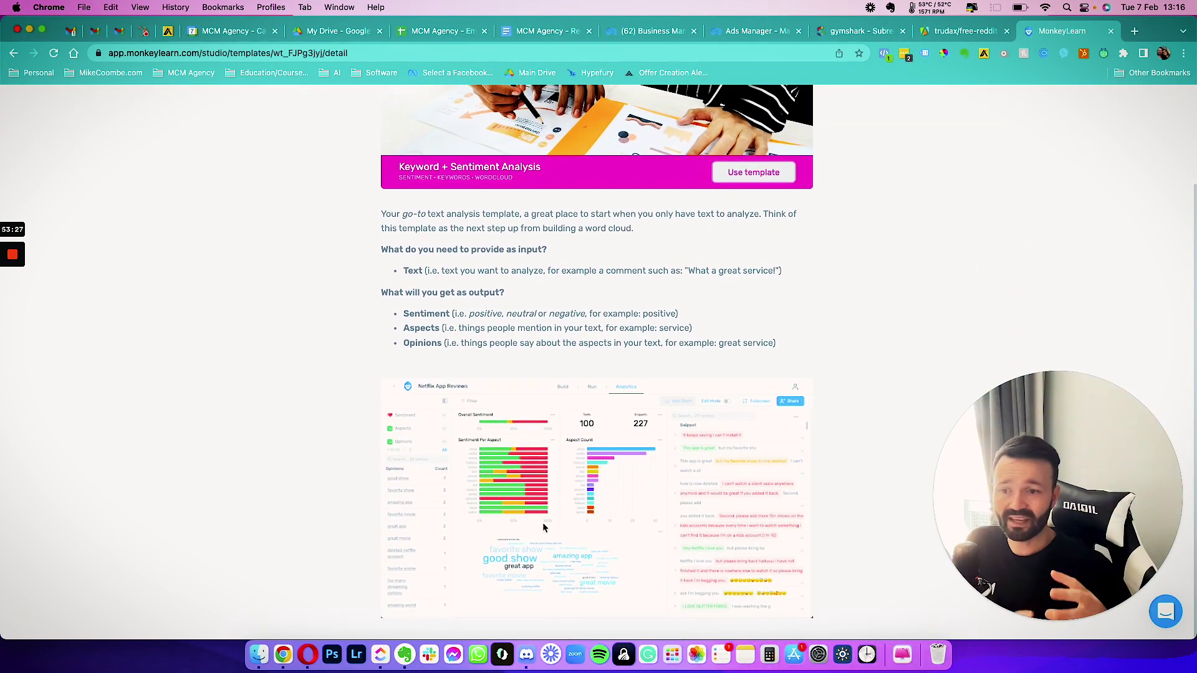
{"action": "scroll", "coordinate": [518, 517], "scroll_direction": "up", "scroll_amount": 5}
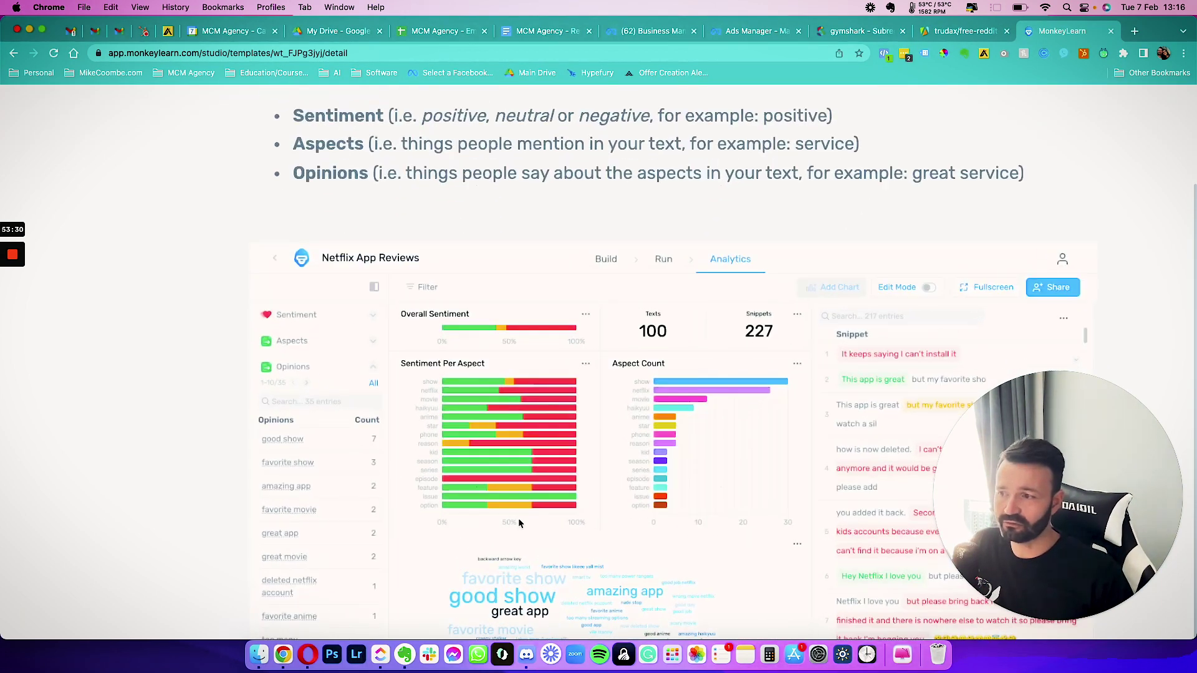
Step: Open the Reddit MindMap bookmark from the Software bookmarks folder in a new tab
{"action": "scroll", "coordinate": [429, 346], "scroll_direction": "down", "scroll_amount": 1}
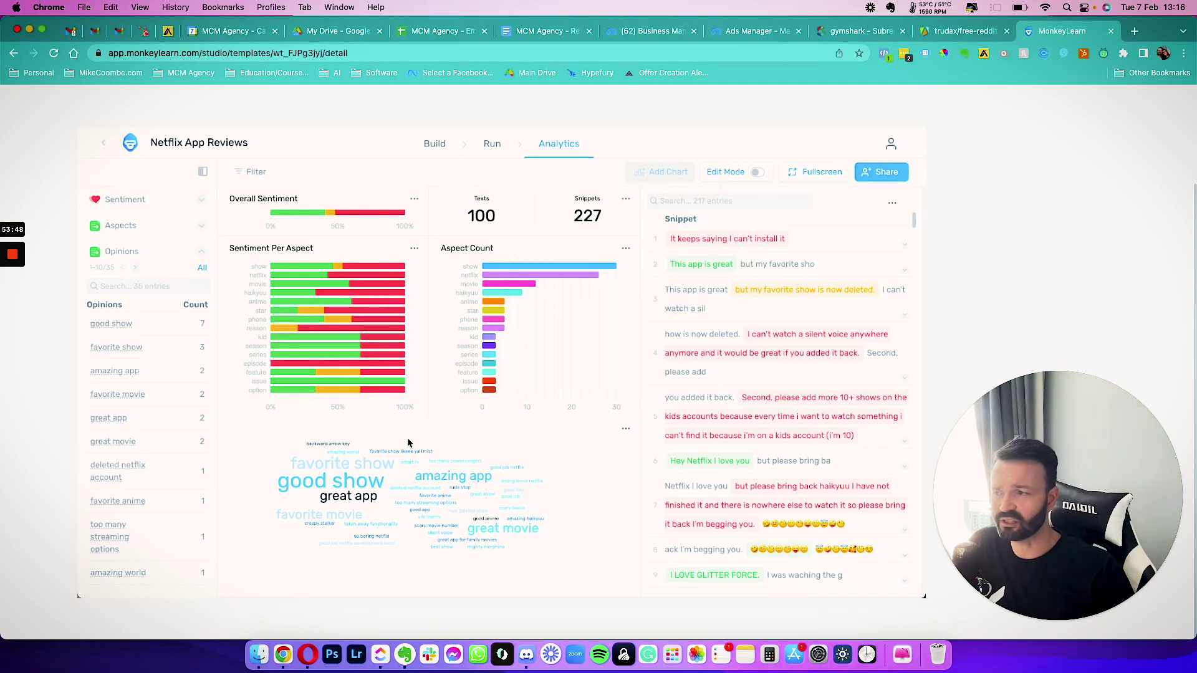
{"action": "left_click", "coordinate": [376, 73]}
{"action": "scroll", "coordinate": [436, 462], "scroll_direction": "down", "scroll_amount": 2}
{"action": "scroll", "coordinate": [436, 460], "scroll_direction": "down", "scroll_amount": 10}
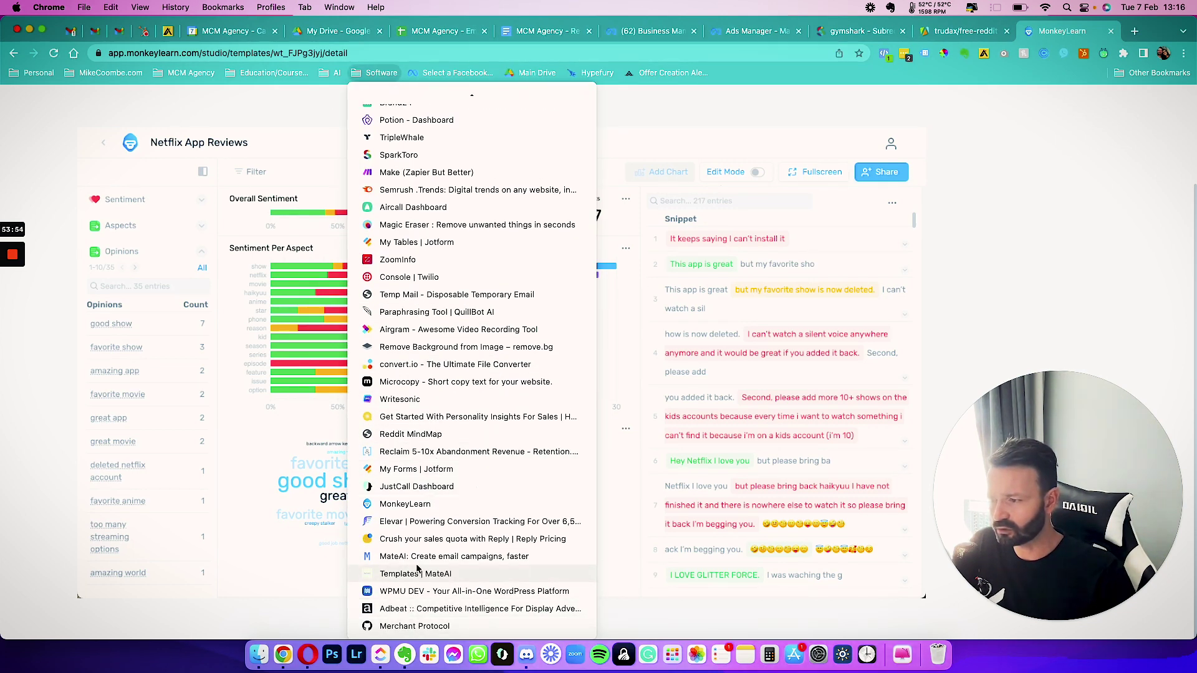
{"action": "right_click", "coordinate": [406, 431]}
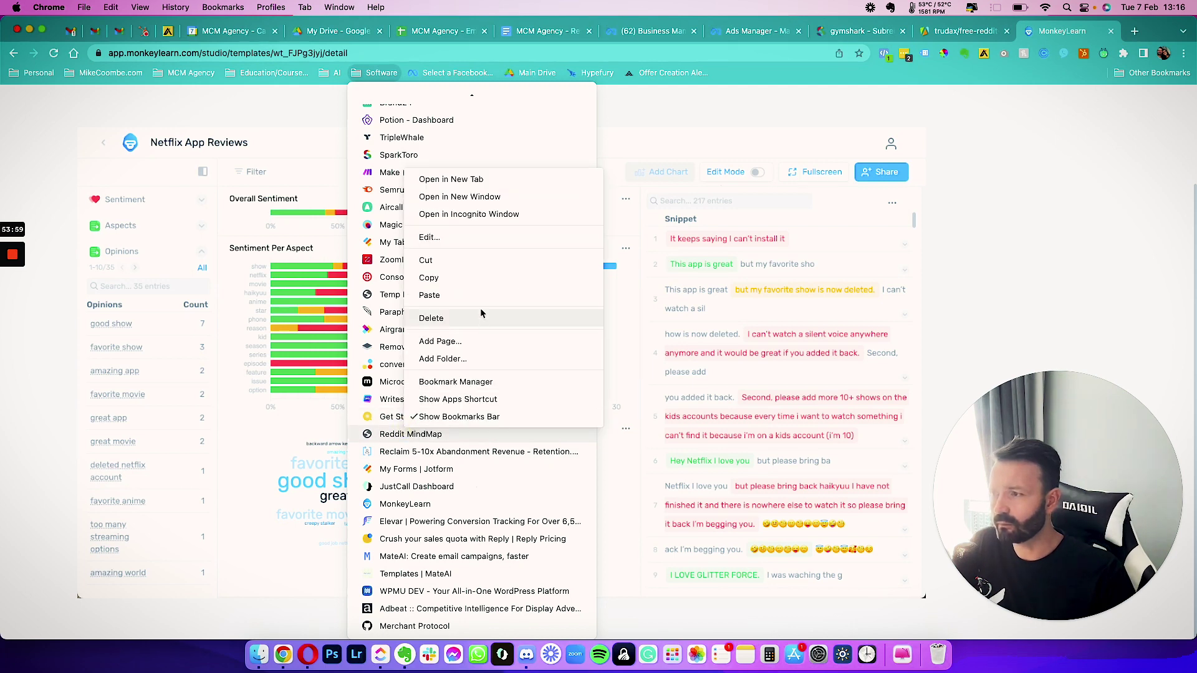
{"action": "left_click", "coordinate": [486, 176]}
{"action": "left_click", "coordinate": [1069, 31]}
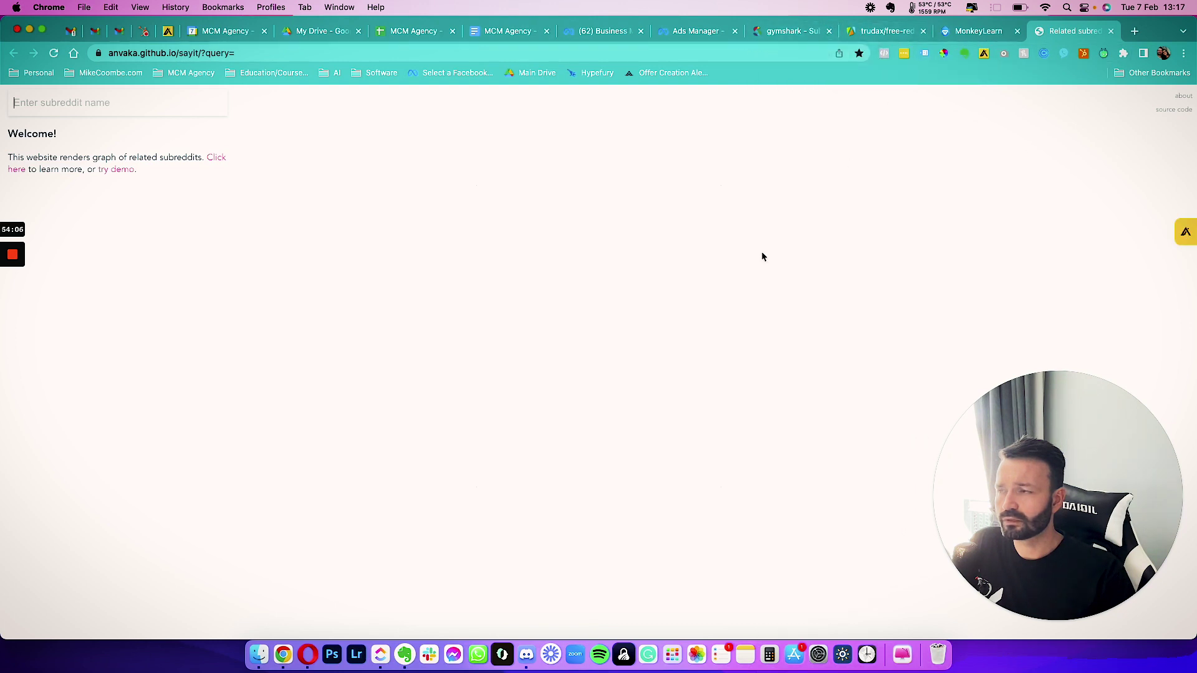
Step: Generate the graph of related subreddits for lululemon, using only the subreddit name from the pasted Reddit link
{"action": "type", "text": "https://reddit.com/r/lululemon/"}
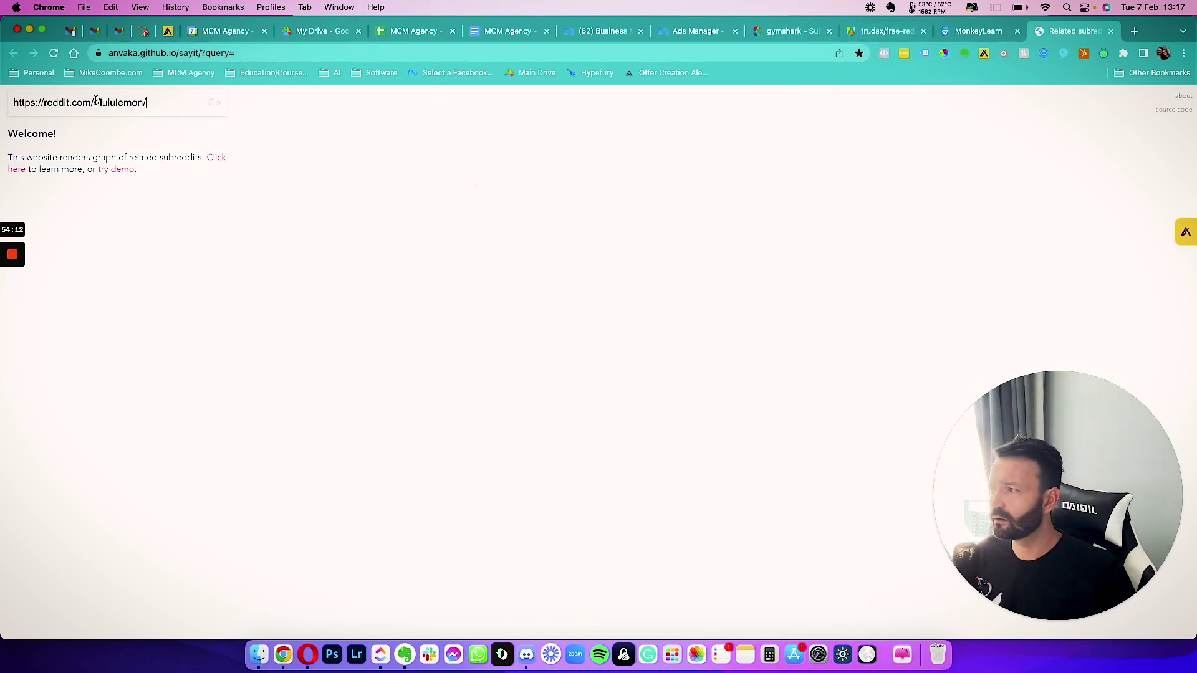
{"action": "left_click_drag", "start_coordinate": [95, 103], "coordinate": [14, 102]}
{"action": "key", "text": "BackSpace"}
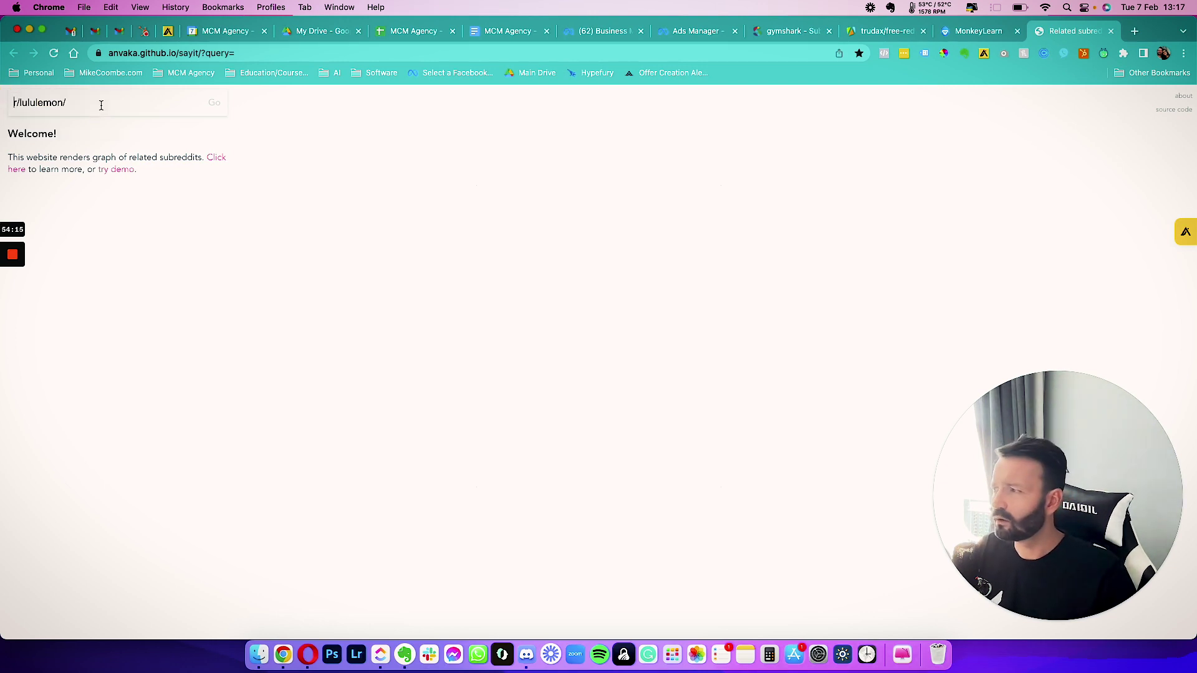
{"action": "key", "text": "Delete"}
{"action": "key", "text": "Delete"}
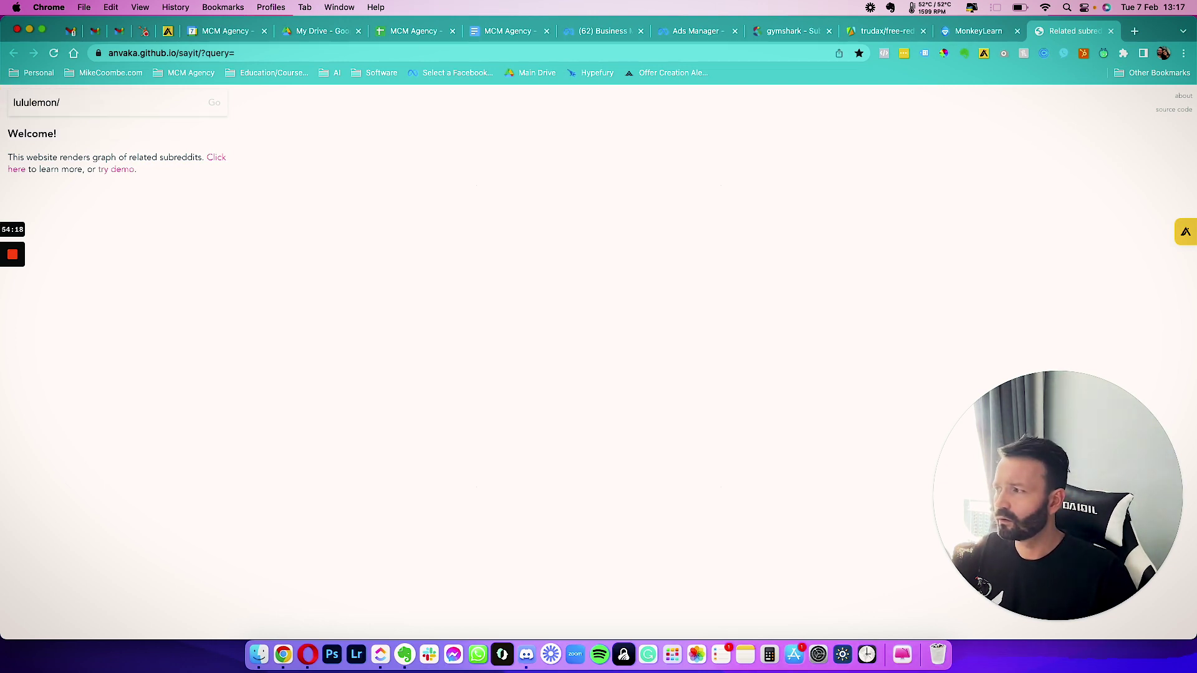
{"action": "left_click", "coordinate": [67, 104]}
{"action": "key", "text": "BackSpace"}
{"action": "left_click", "coordinate": [56, 124]}
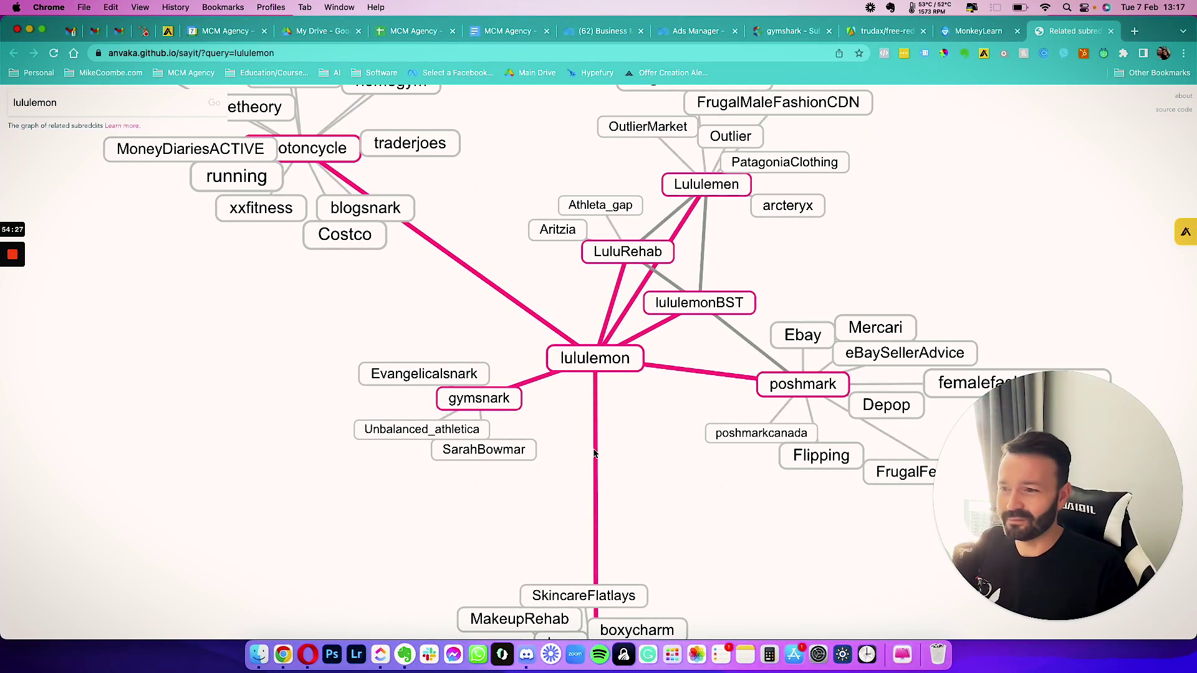
Step: Explore the lululemon graph, including the gymsnark, poshmark, Lululemen and Peloton-related subreddit clusters
{"action": "left_click_drag", "start_coordinate": [872, 239], "coordinate": [923, 166]}
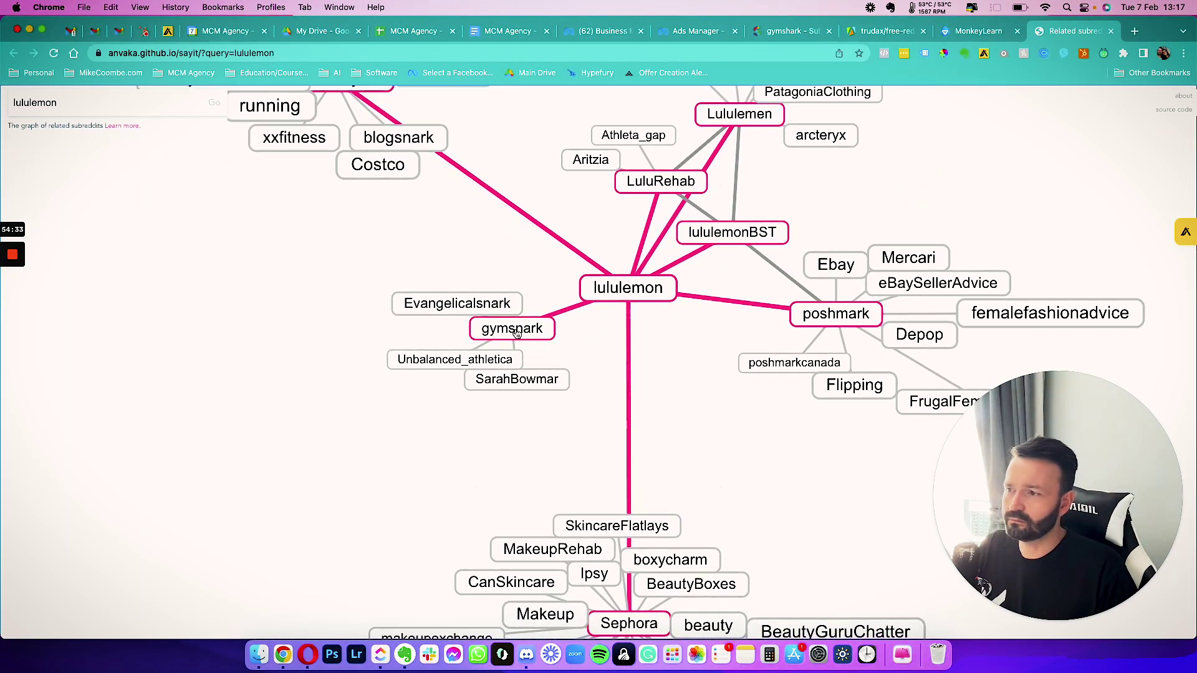
{"action": "left_click_drag", "start_coordinate": [660, 405], "coordinate": [504, 464]}
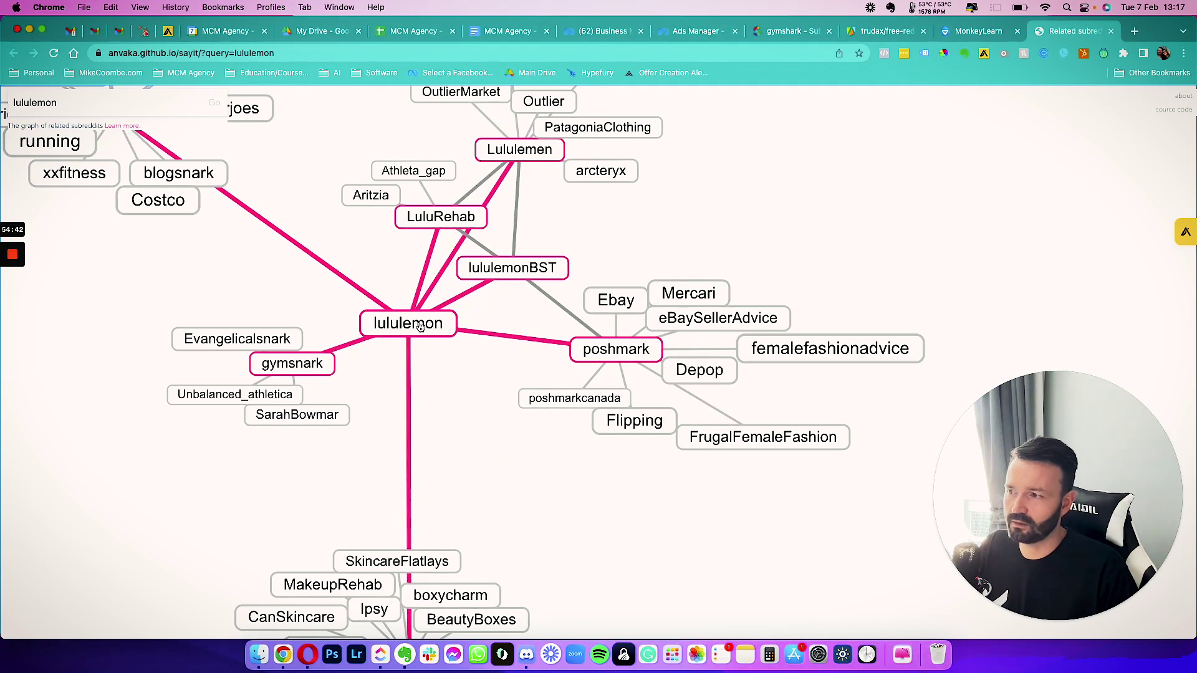
{"action": "left_click_drag", "start_coordinate": [638, 216], "coordinate": [593, 366]}
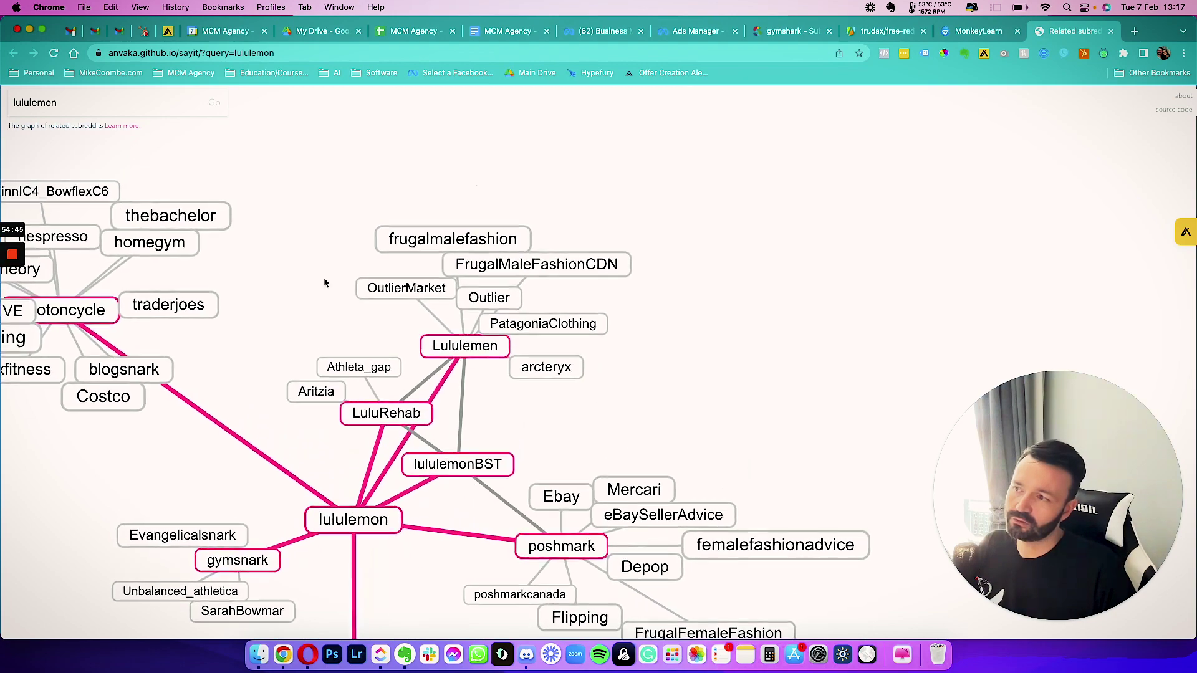
{"action": "left_click_drag", "start_coordinate": [361, 283], "coordinate": [726, 273]}
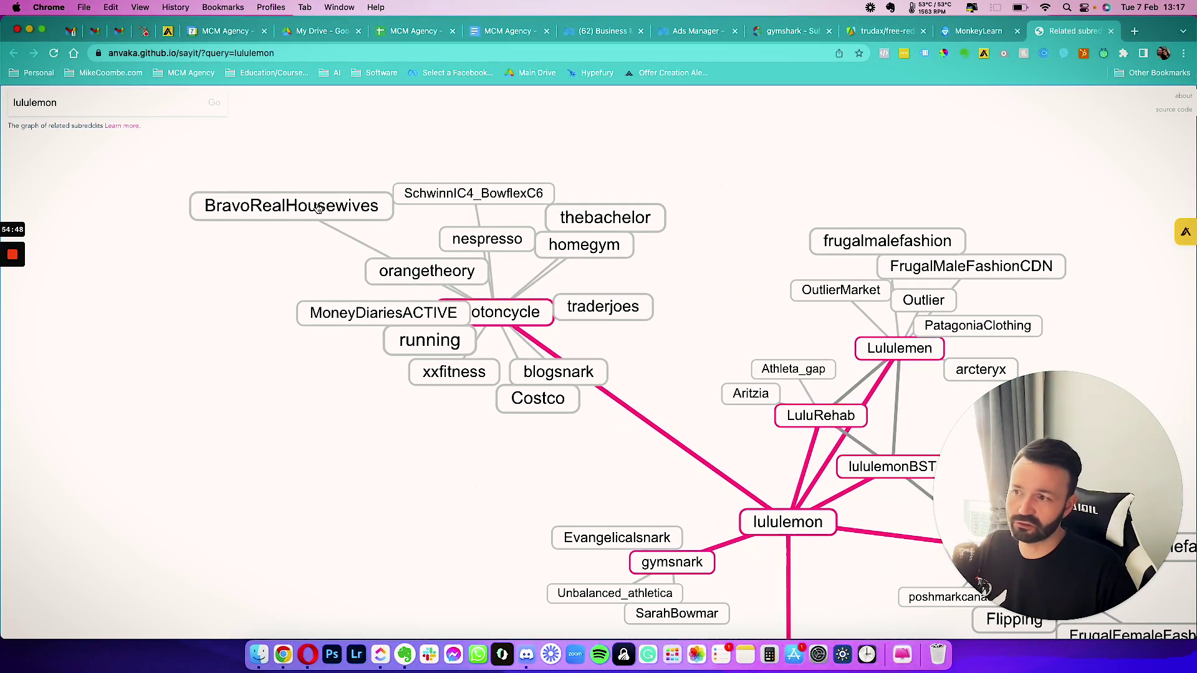
Step: Revisit the MonkeyLearn sample dashboard, the Apify Reddit scraper and the related-subreddit graph to compare the research tools
{"action": "left_click", "coordinate": [978, 30]}
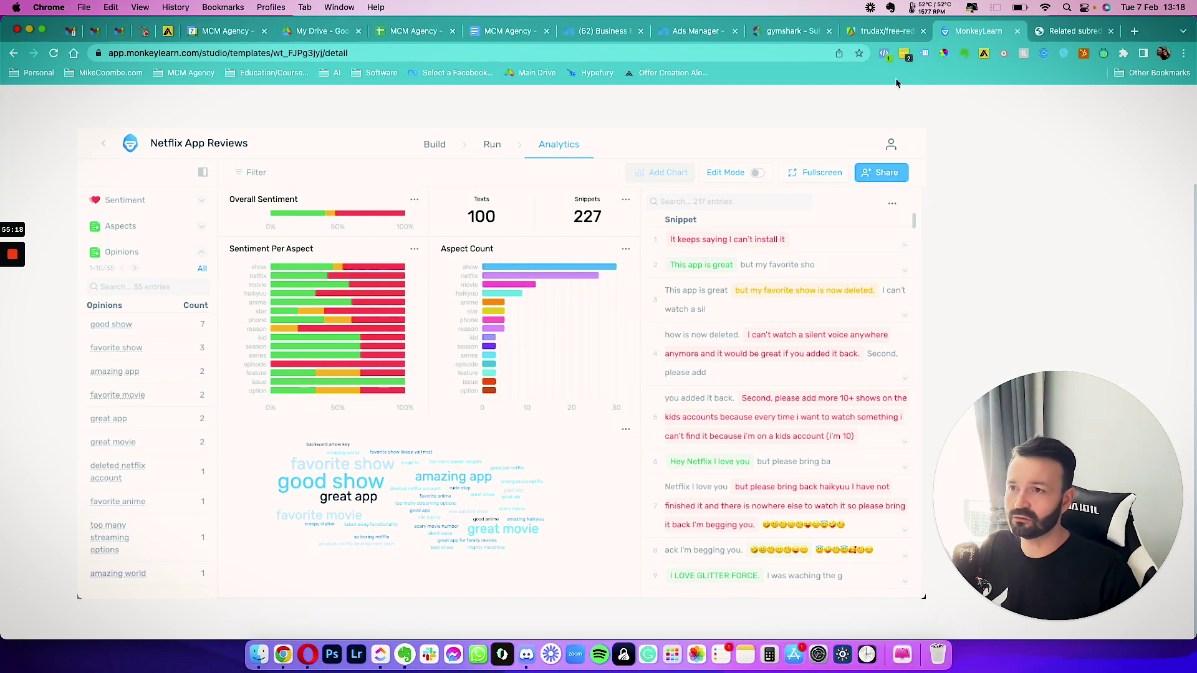
{"action": "left_click", "coordinate": [882, 31]}
{"action": "left_click", "coordinate": [1042, 32]}
{"action": "left_click_drag", "start_coordinate": [700, 278], "coordinate": [386, 87]}
{"action": "left_click", "coordinate": [882, 32]}
{"action": "left_click", "coordinate": [960, 32]}
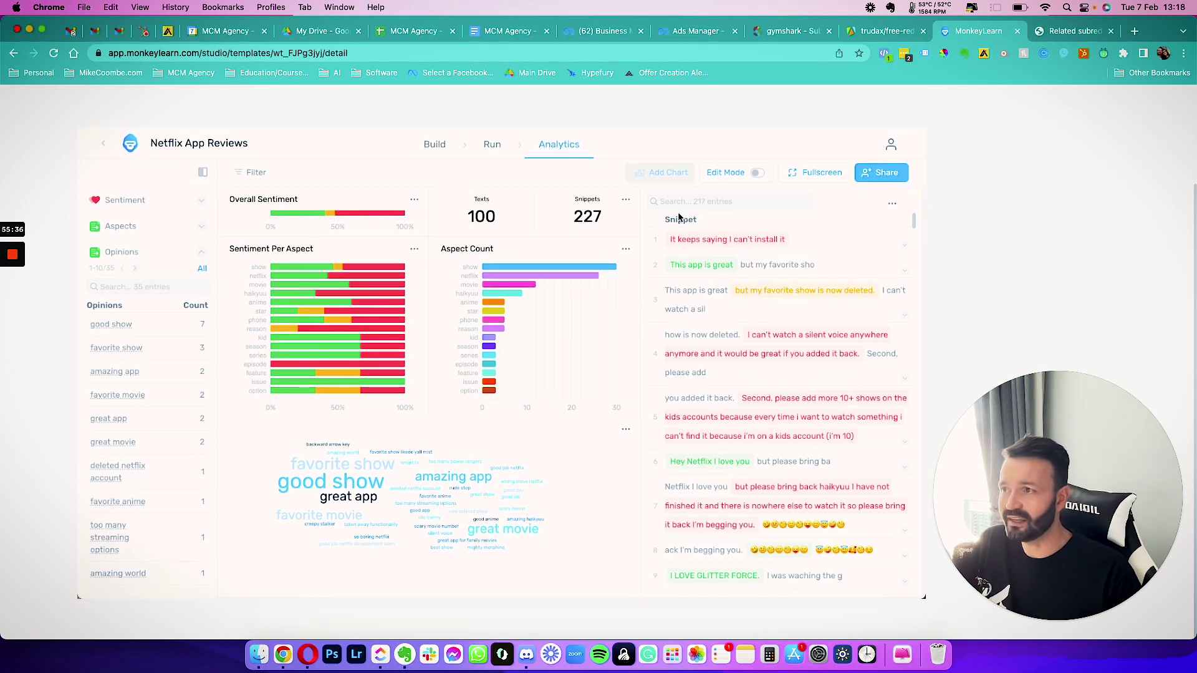
Step: Switch to the MCM Agency Empathy Map spreadsheet and bold "They dont trust the agency" in the Thinking section
{"action": "left_click", "coordinate": [412, 30]}
{"action": "left_click", "coordinate": [531, 314]}
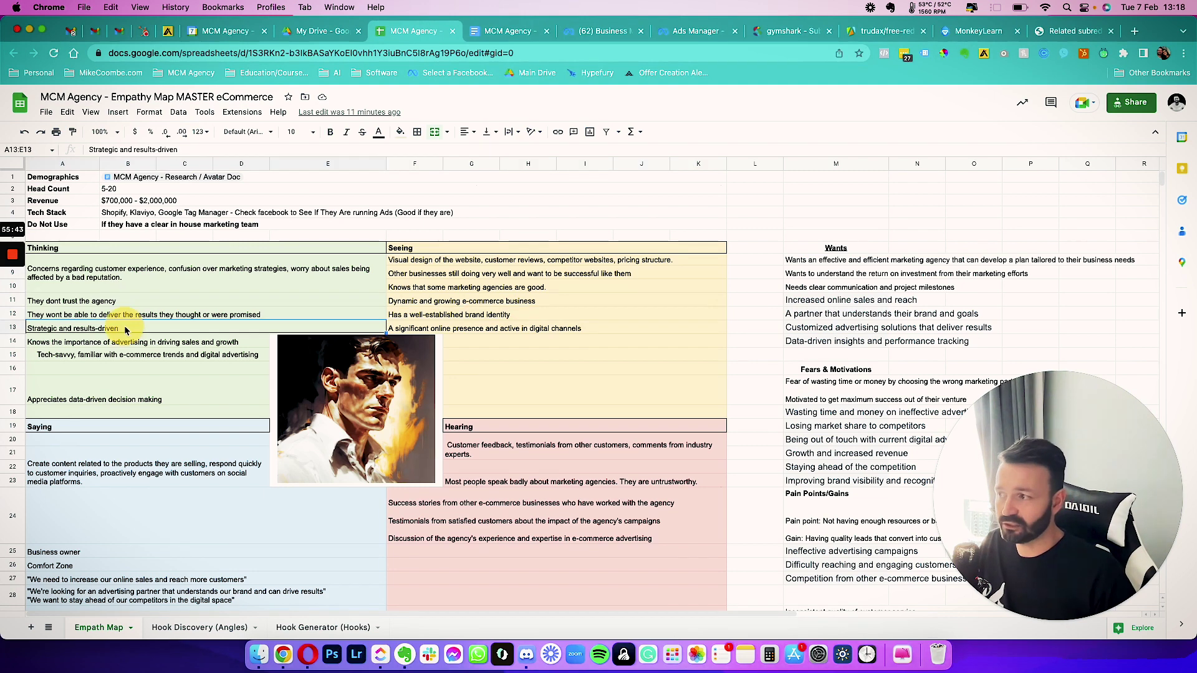
{"action": "left_click", "coordinate": [87, 305]}
{"action": "double_click", "coordinate": [82, 301]}
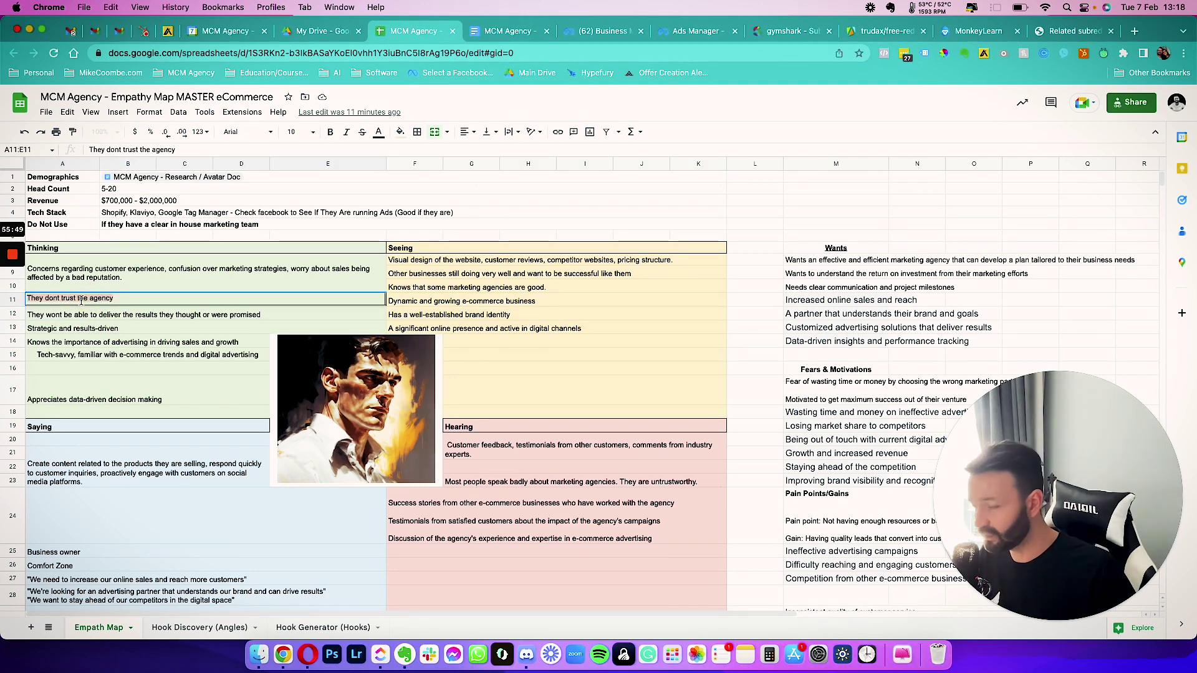
{"action": "key", "text": "super+a"}
{"action": "key", "text": "super+b"}
{"action": "key", "text": "Return"}
{"action": "left_click", "coordinate": [119, 302]}
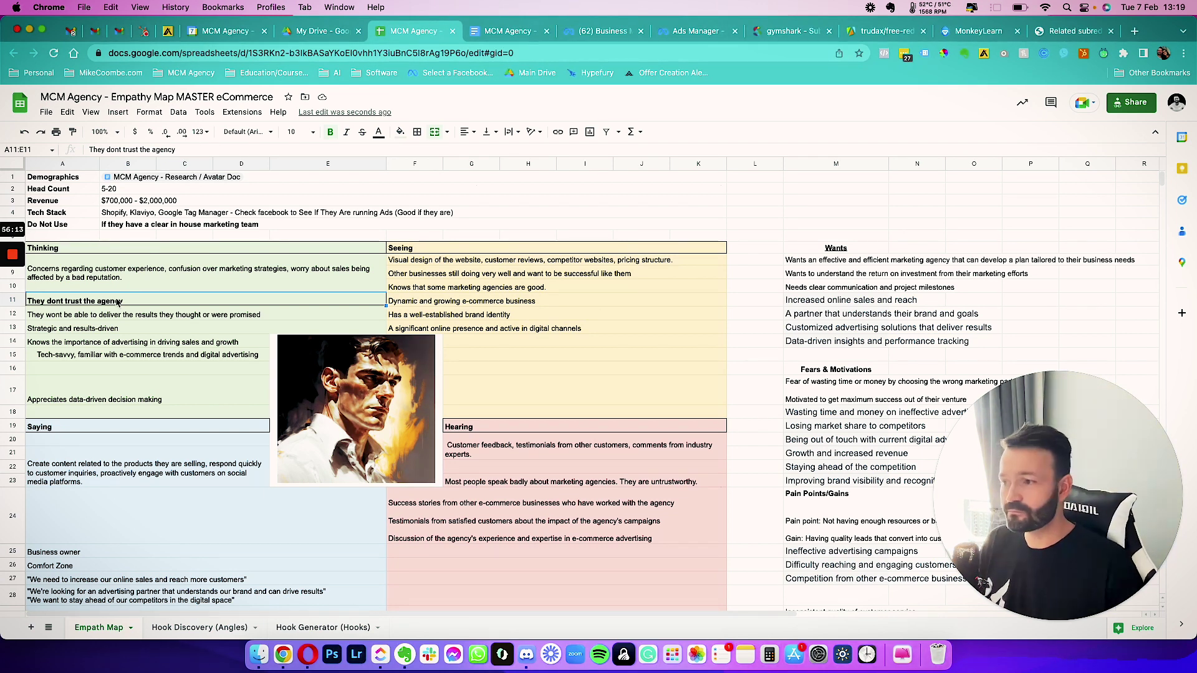
Step: Review the empathy map's avatar image, Thinking notes, and the Wants and Commonly Used Phrases lists
{"action": "left_click", "coordinate": [348, 394]}
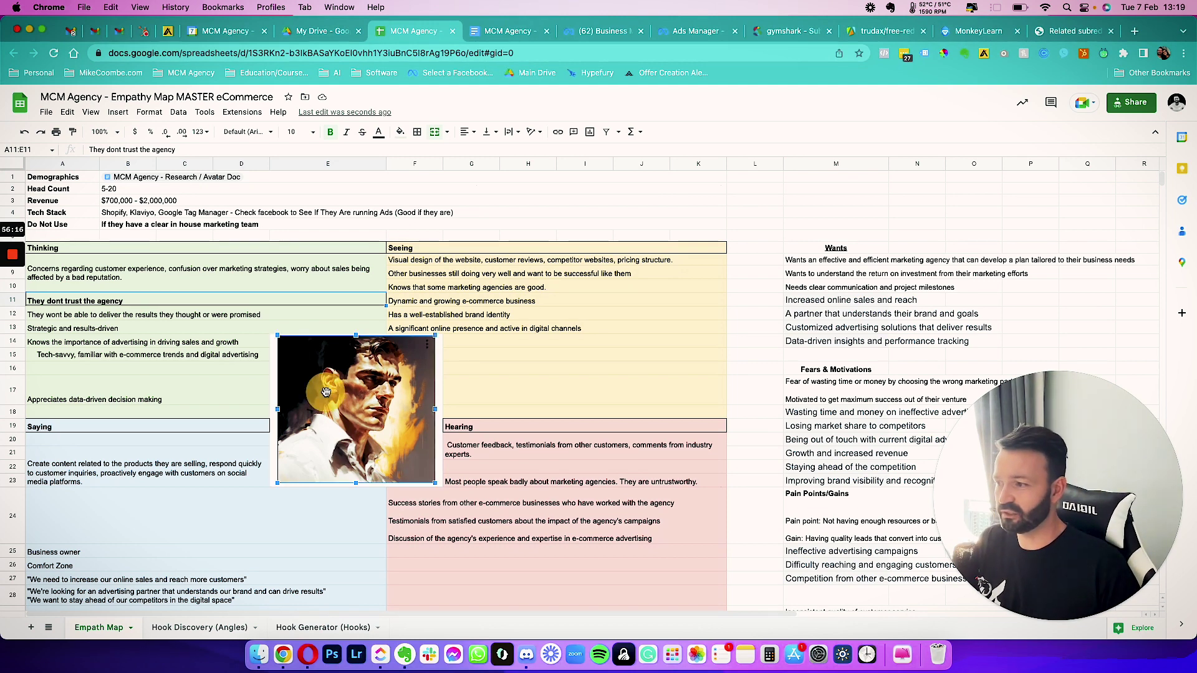
{"action": "left_click", "coordinate": [473, 364]}
{"action": "left_click", "coordinate": [752, 315]}
{"action": "scroll", "coordinate": [739, 367], "scroll_direction": "right", "scroll_amount": 8}
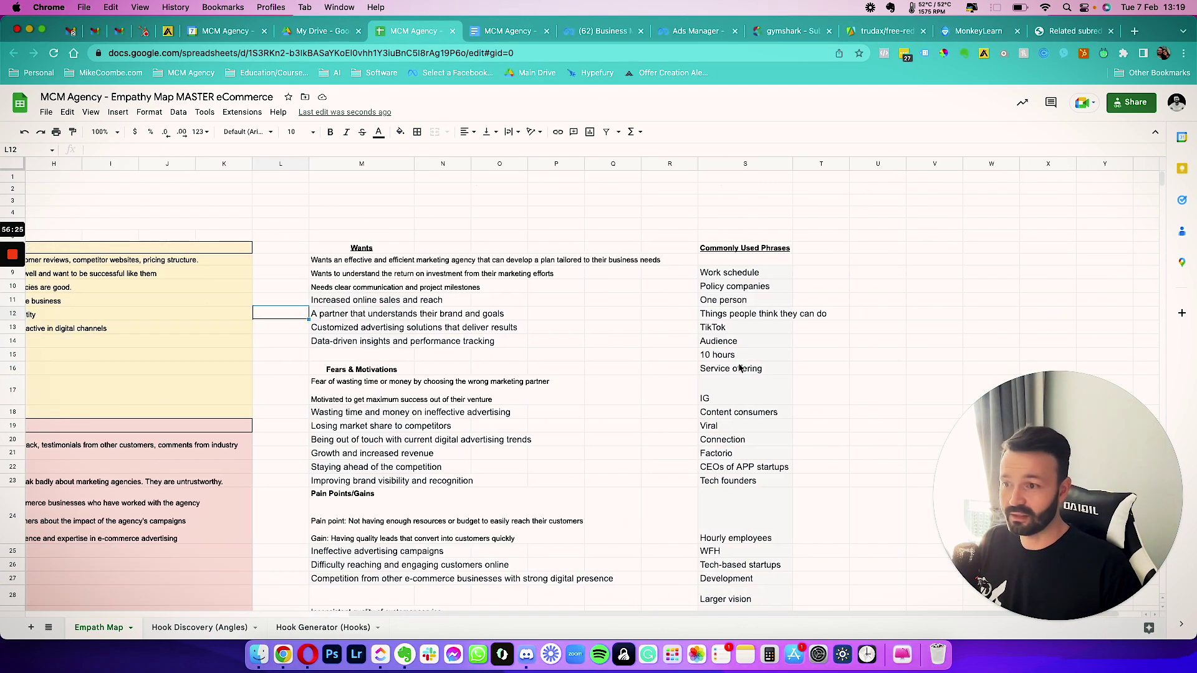
{"action": "scroll", "coordinate": [149, 265], "scroll_direction": "left", "scroll_amount": 8}
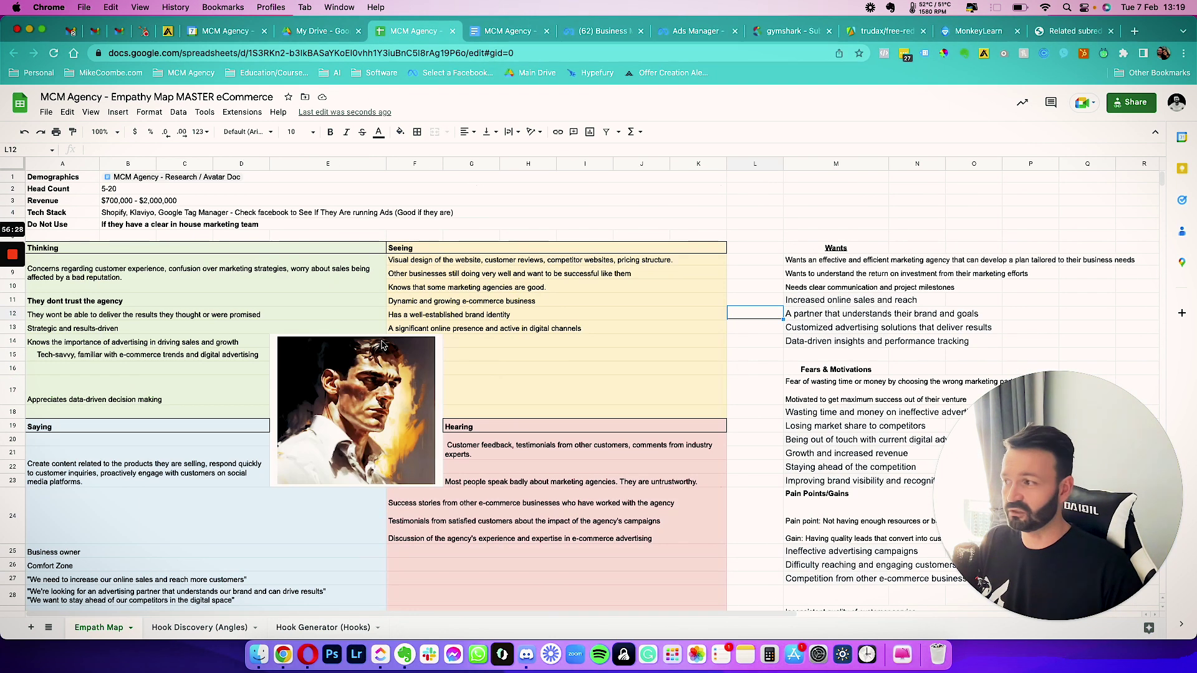
{"action": "left_click", "coordinate": [92, 303]}
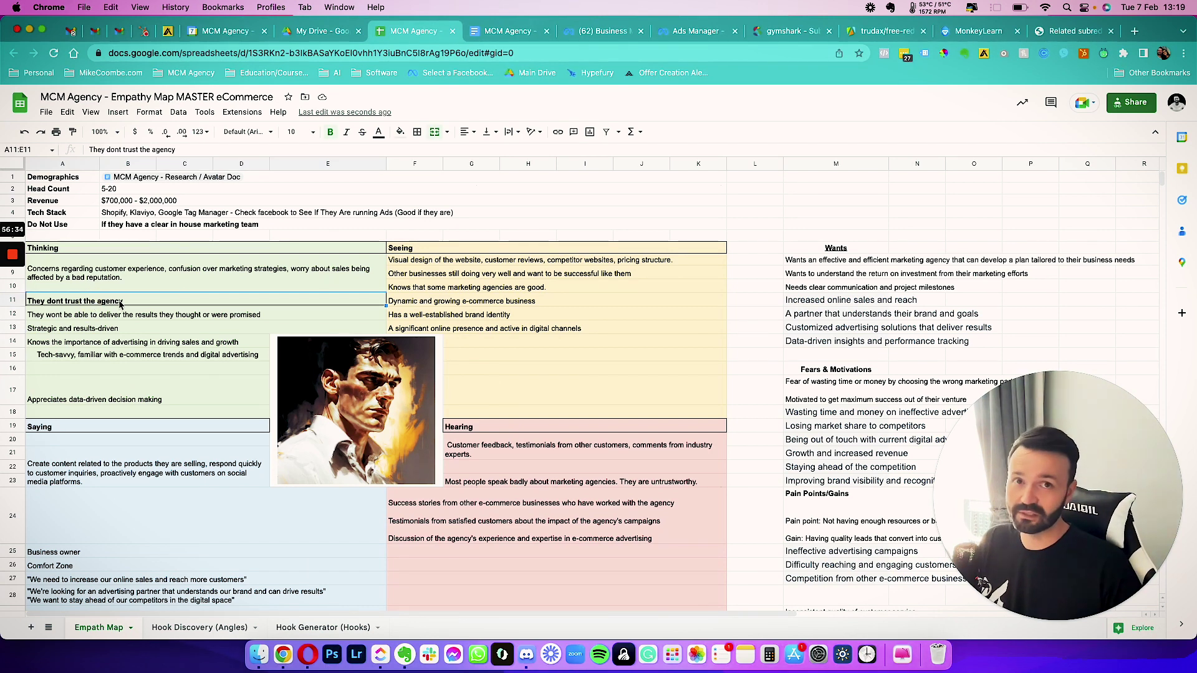
{"action": "left_click", "coordinate": [153, 315]}
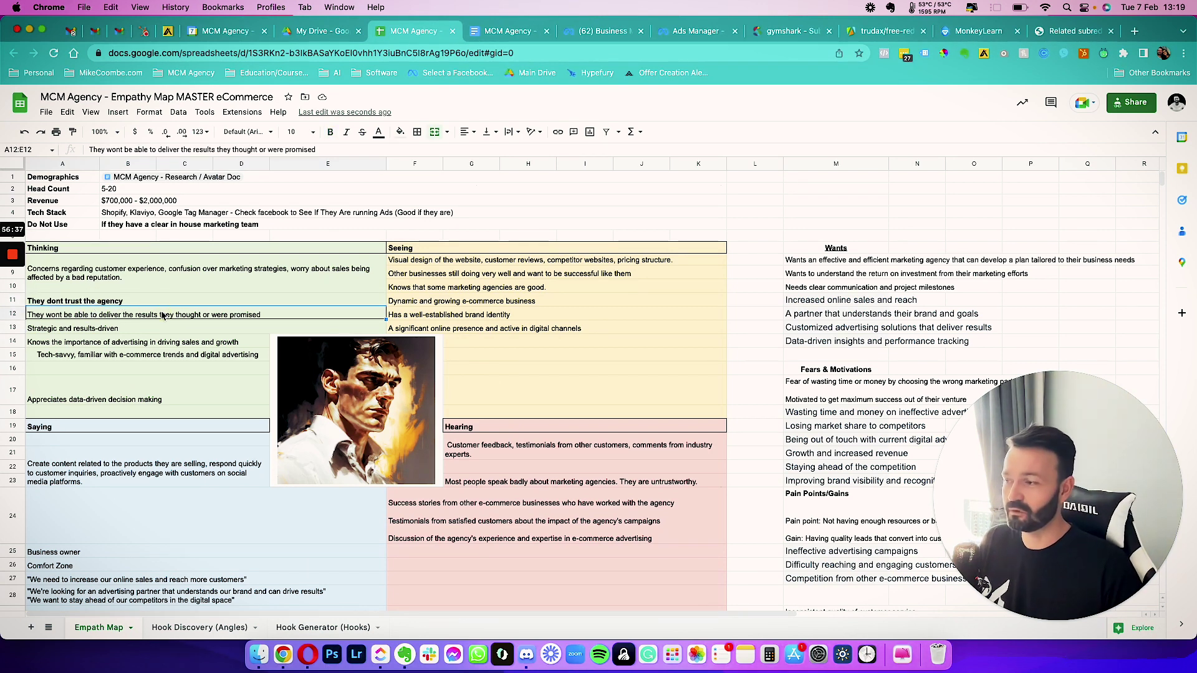
{"action": "scroll", "coordinate": [409, 312], "scroll_direction": "right", "scroll_amount": 10}
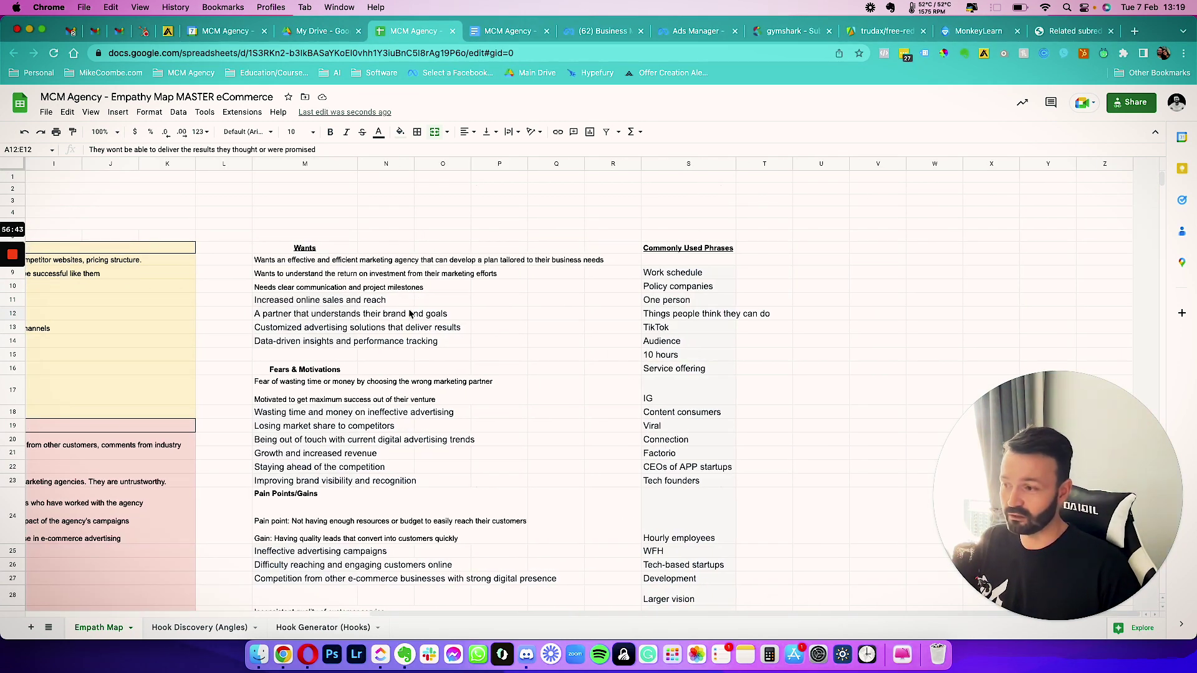
{"action": "scroll", "coordinate": [516, 397], "scroll_direction": "down", "scroll_amount": 5}
{"action": "scroll", "coordinate": [516, 398], "scroll_direction": "up", "scroll_amount": 5}
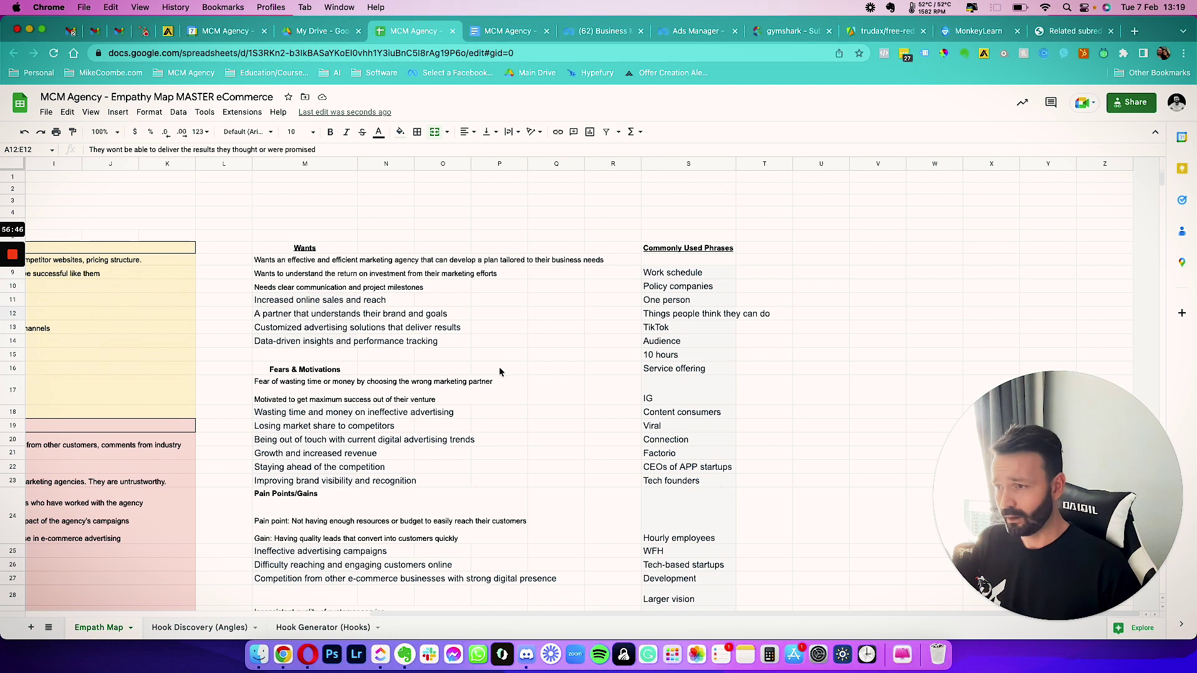
Step: Examine the Wants, Fears & Motivations and Pain Points/Gains lists, plus the Saying and Hearing sections of the empathy map
{"action": "left_click", "coordinate": [499, 328]}
{"action": "left_click", "coordinate": [499, 285]}
{"action": "key", "text": "Right"}
{"action": "key", "text": "Up"}
{"action": "key", "text": "Right"}
{"action": "key", "text": "Up"}
{"action": "key", "text": "Up"}
{"action": "key", "text": "Left"}
{"action": "key", "text": "Left"}
{"action": "key", "text": "Left"}
{"action": "key", "text": "Left"}
{"action": "key", "text": "Left"}
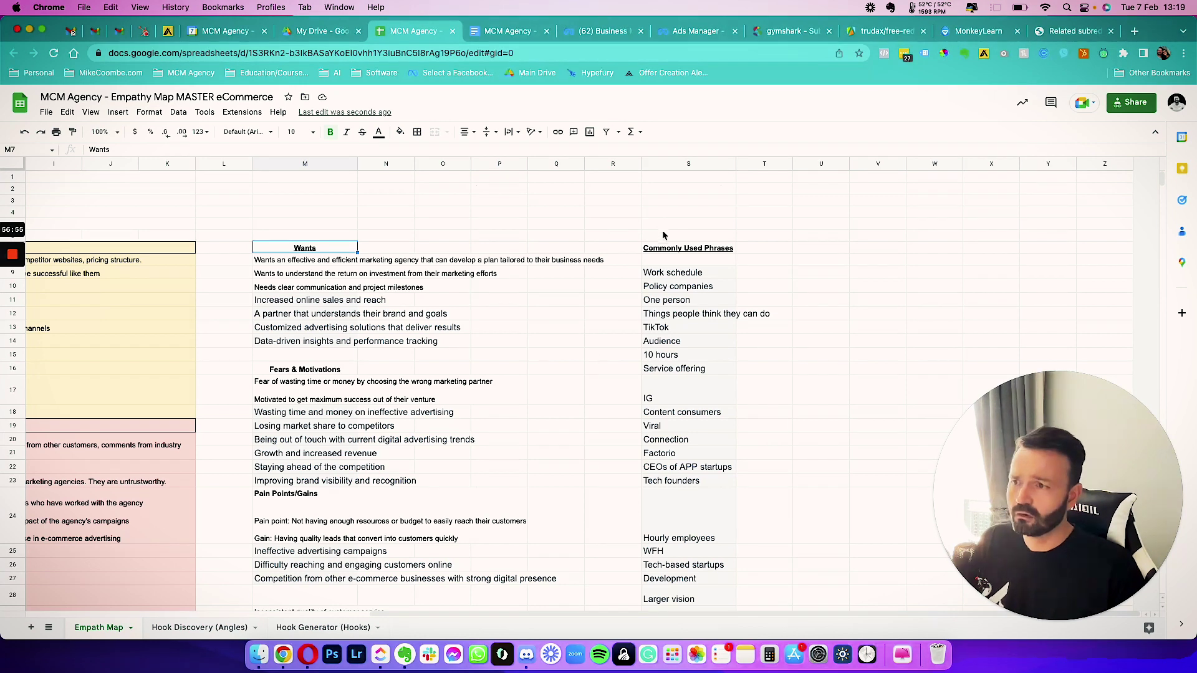
{"action": "scroll", "coordinate": [670, 354], "scroll_direction": "down", "scroll_amount": 3}
{"action": "scroll", "coordinate": [676, 331], "scroll_direction": "down", "scroll_amount": 1}
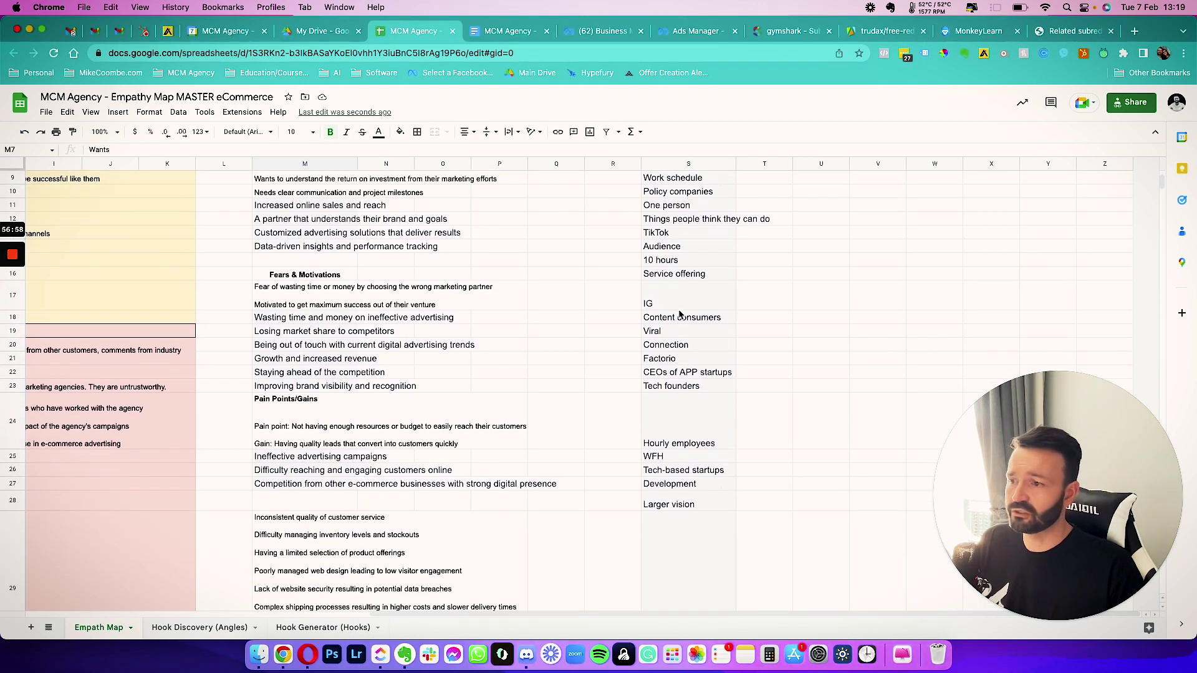
{"action": "scroll", "coordinate": [475, 361], "scroll_direction": "left", "scroll_amount": 1}
{"action": "left_click_drag", "start_coordinate": [450, 219], "coordinate": [276, 518]}
{"action": "left_click", "coordinate": [592, 358]}
{"action": "scroll", "coordinate": [592, 358], "scroll_direction": "left", "scroll_amount": 5}
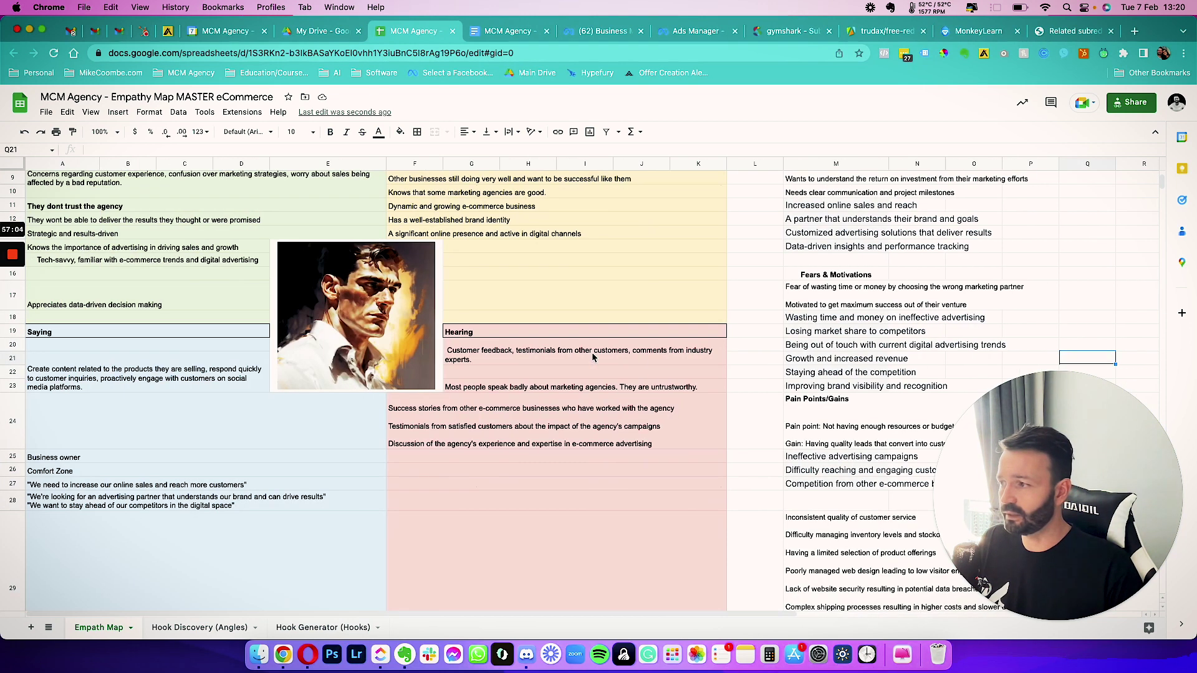
{"action": "scroll", "coordinate": [192, 525], "scroll_direction": "down", "scroll_amount": 1}
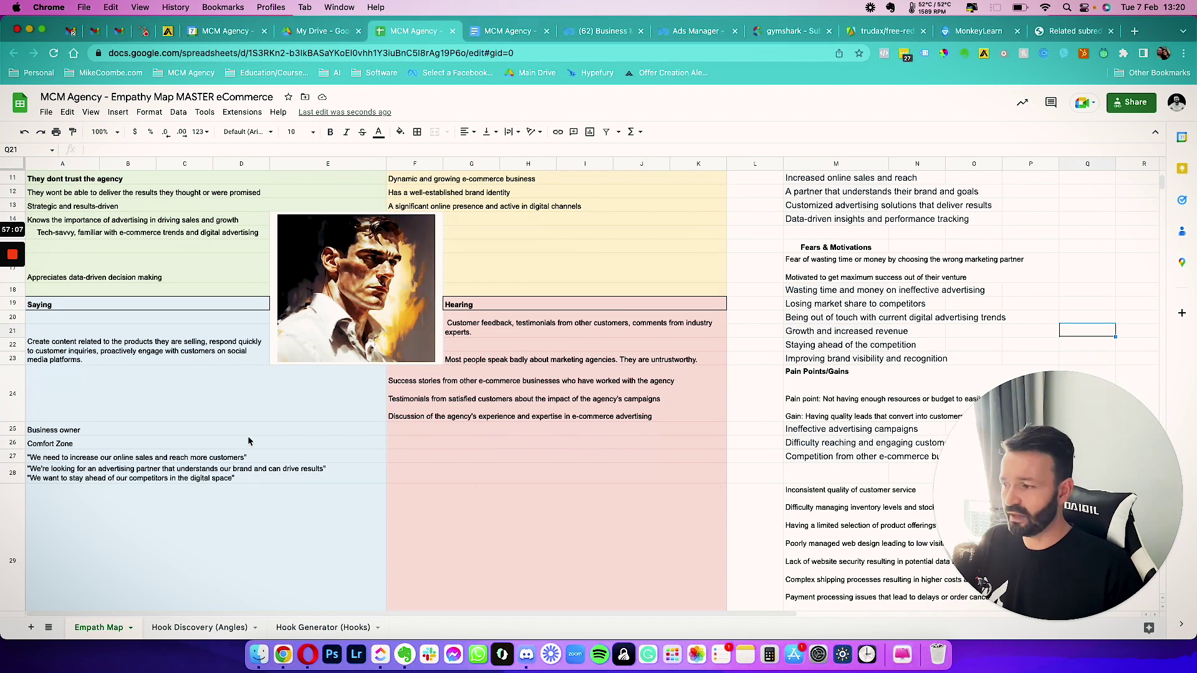
Step: Copy "They dont trust the agency" from the empathy map into Sentiment cell A3 of the Hook Discovery (Angles) sheet
{"action": "left_click", "coordinate": [177, 632]}
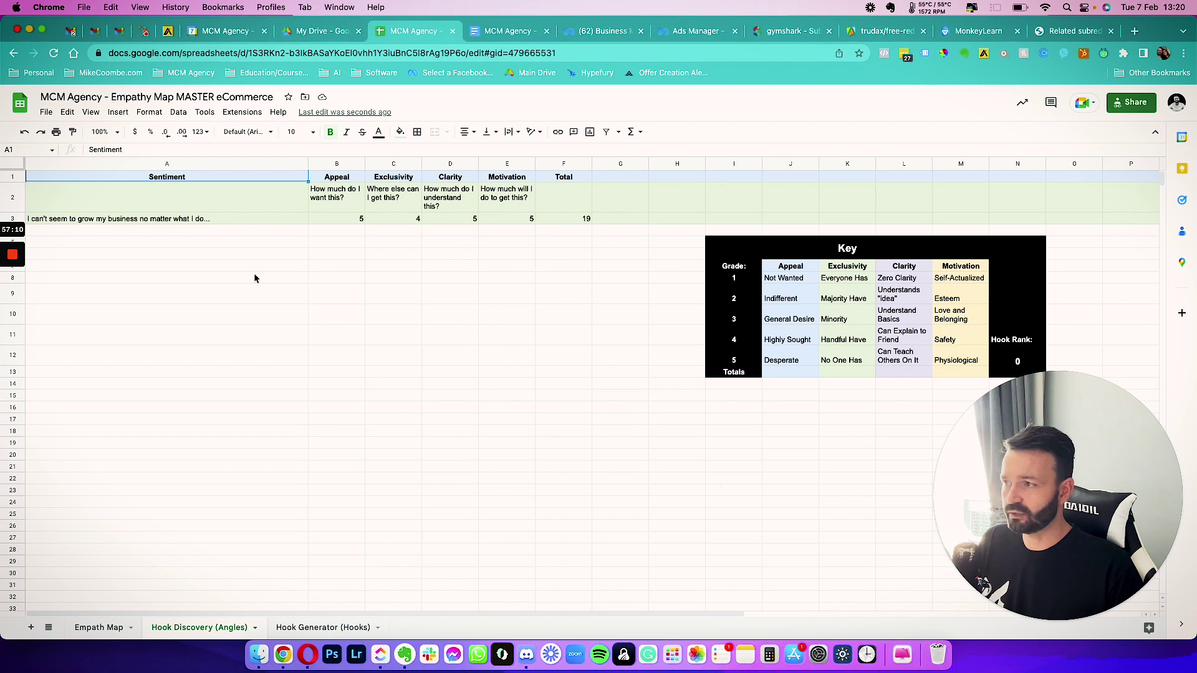
{"action": "left_click", "coordinate": [95, 626]}
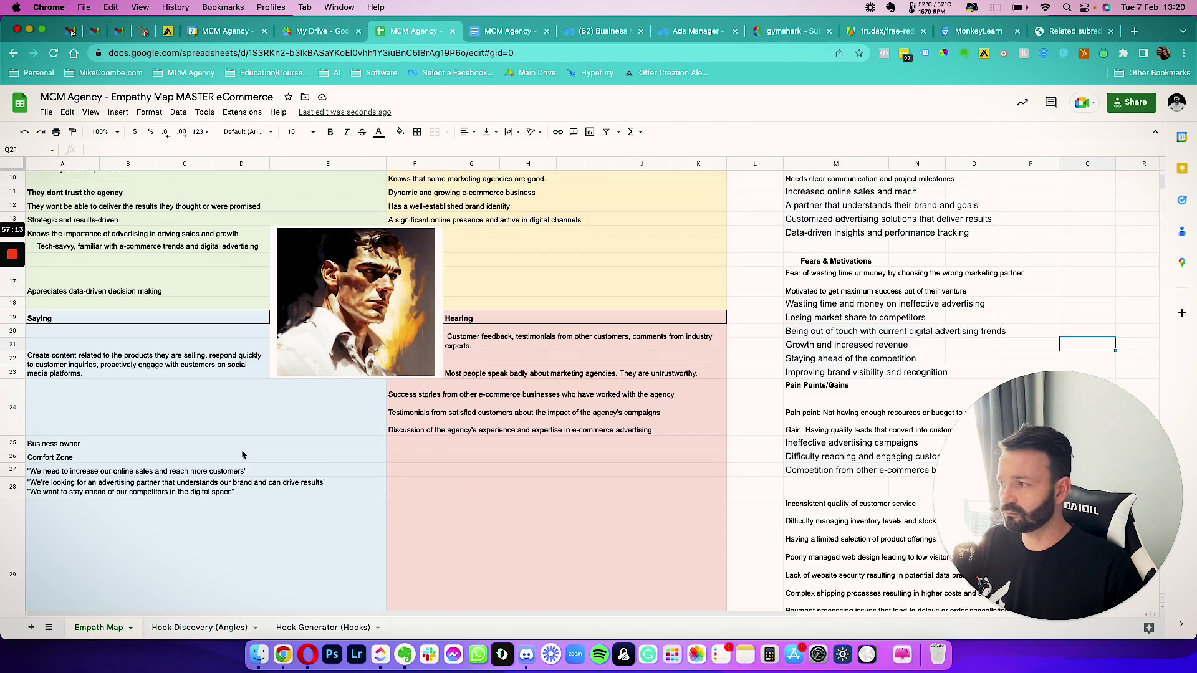
{"action": "left_click", "coordinate": [105, 303]}
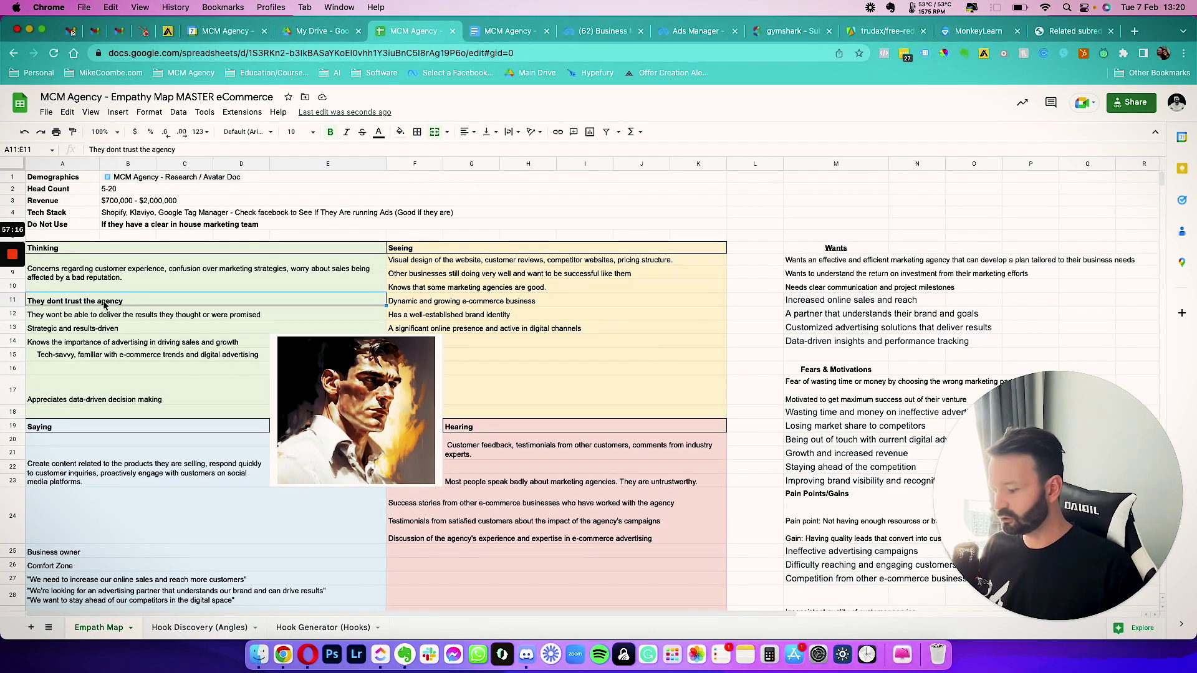
{"action": "left_click", "coordinate": [187, 627]}
{"action": "left_click", "coordinate": [164, 218]}
{"action": "type", "text": "They dont trust the agency"}
{"action": "key", "text": "cmd+z"}
{"action": "type", "text": "They dont trust the agency"}
{"action": "left_click", "coordinate": [206, 254]}
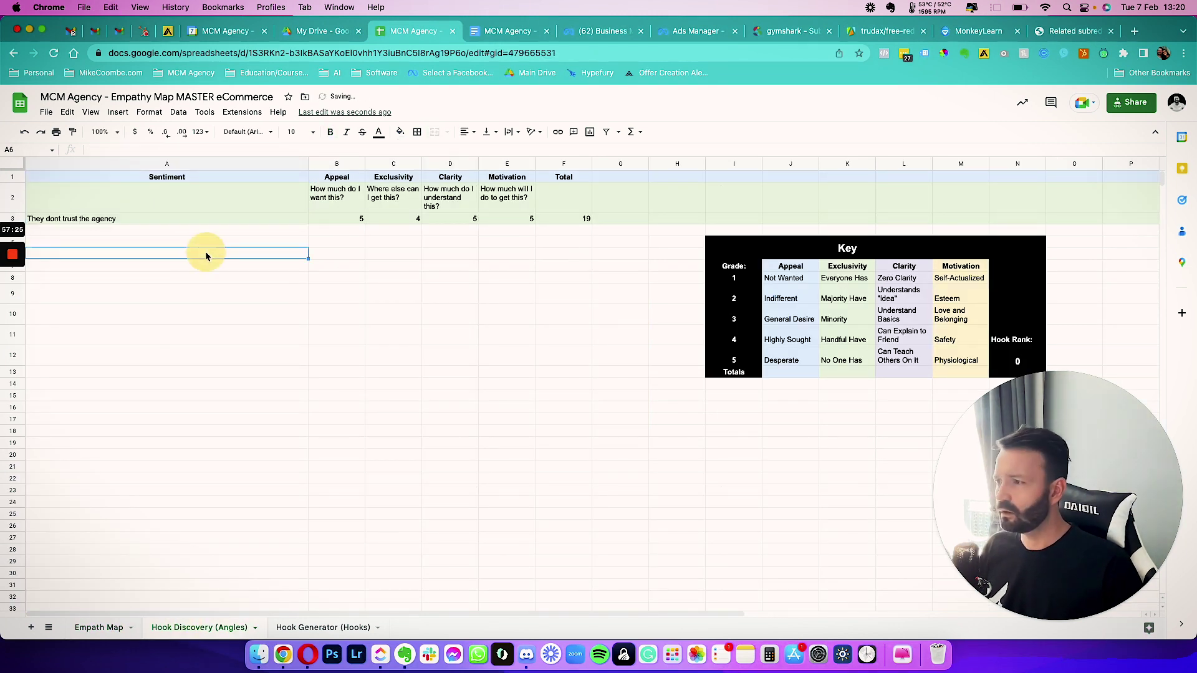
Step: Keep the Appeal score of the "They dont trust the agency" sentiment and set its Exclusivity score to 2
{"action": "left_click", "coordinate": [335, 220]}
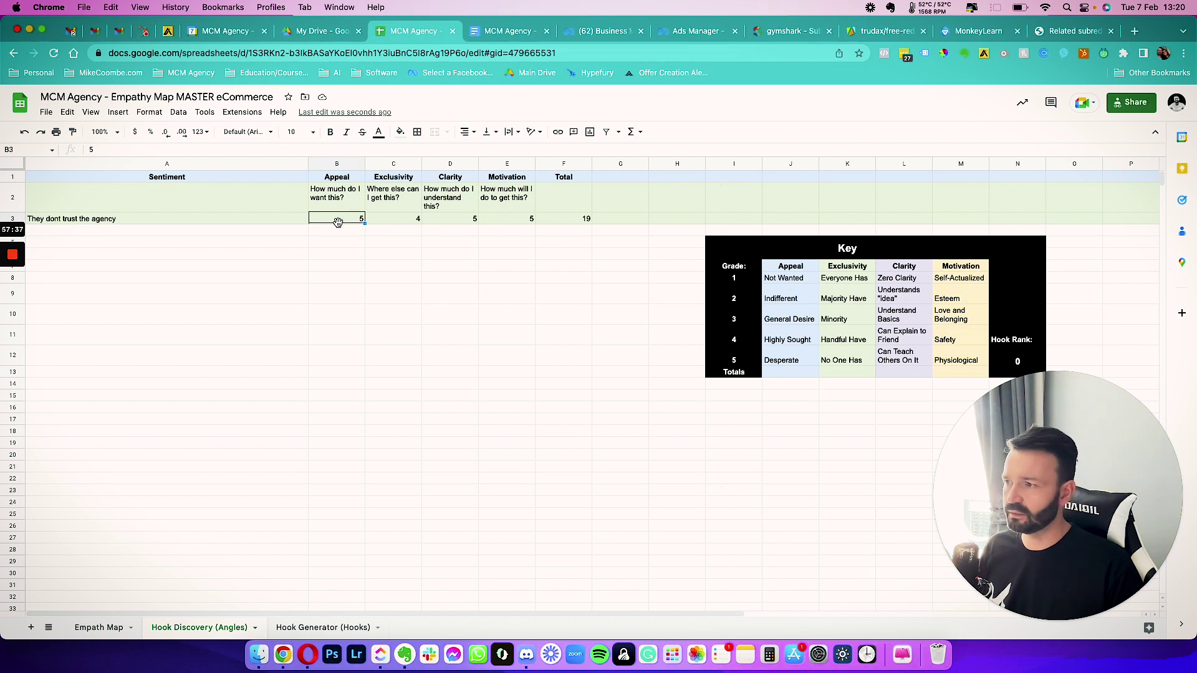
{"action": "left_click", "coordinate": [385, 218]}
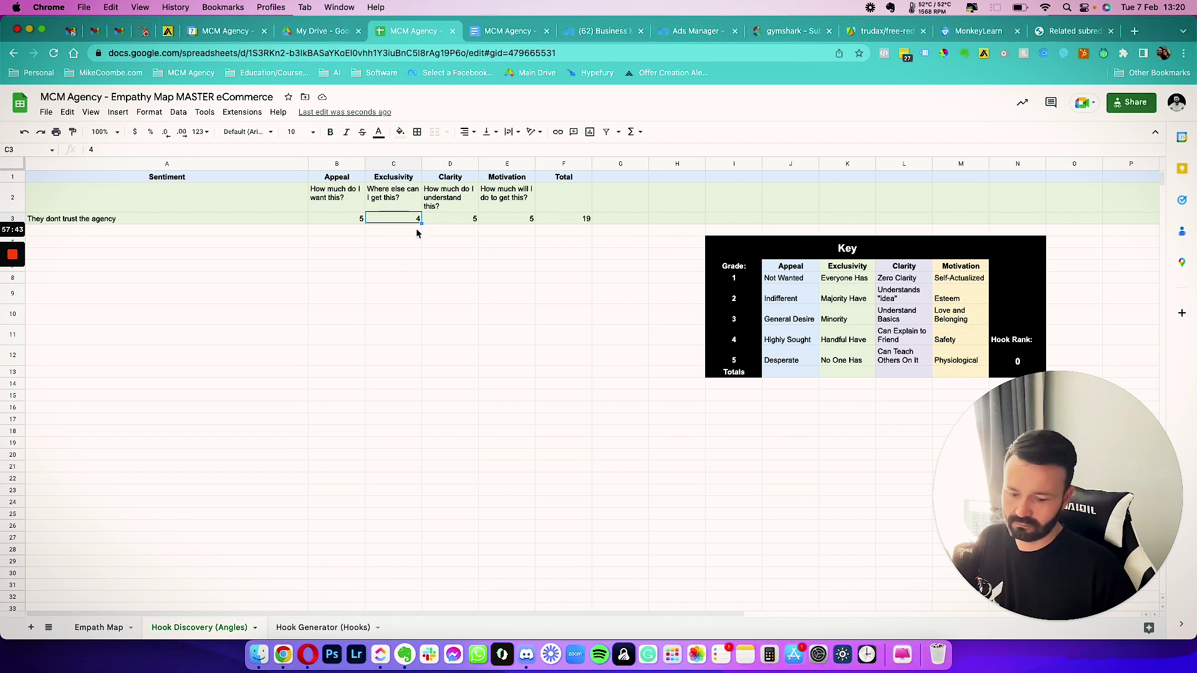
{"action": "type", "text": "2"}
{"action": "key", "text": "Tab"}
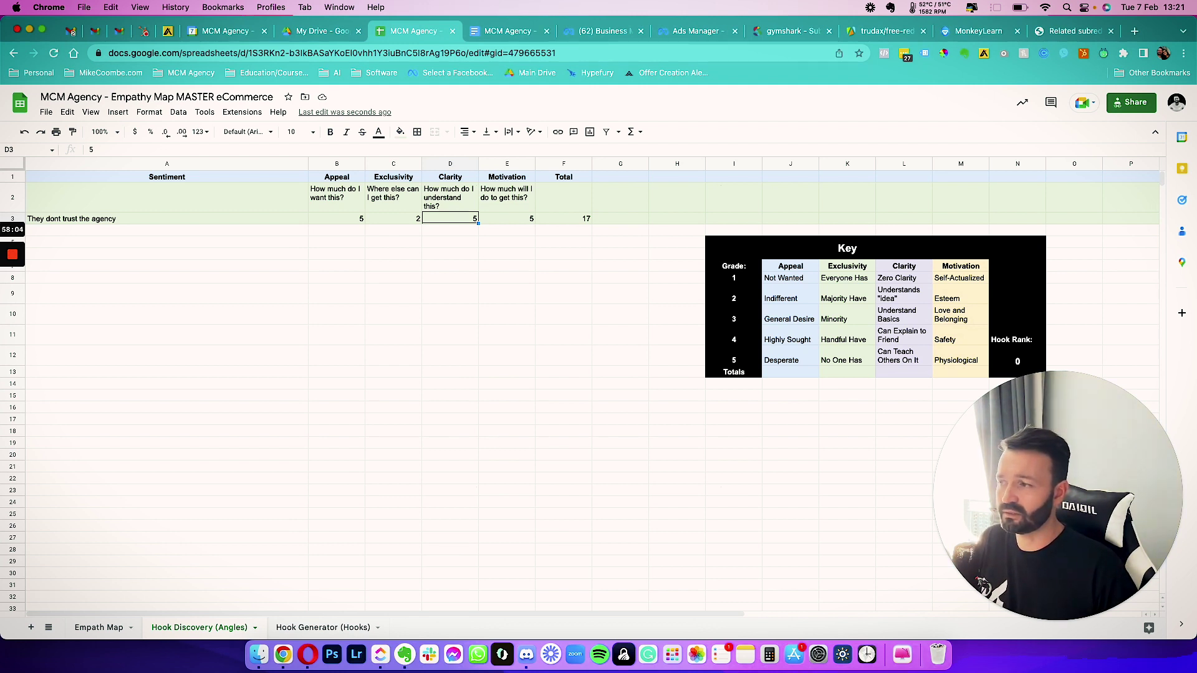
Step: Set the "They dont trust the agency" sentiment's Clarity score to 4 and its Motivation score to 2
{"action": "type", "text": "4"}
{"action": "key", "text": "Tab"}
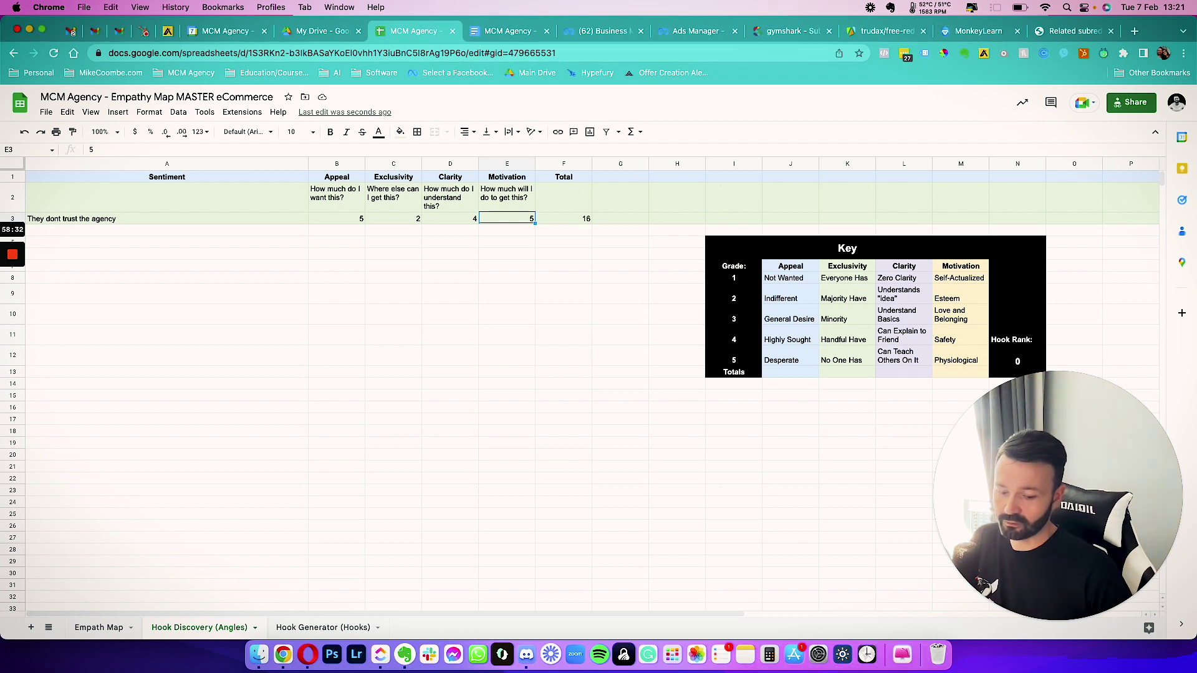
{"action": "type", "text": "2"}
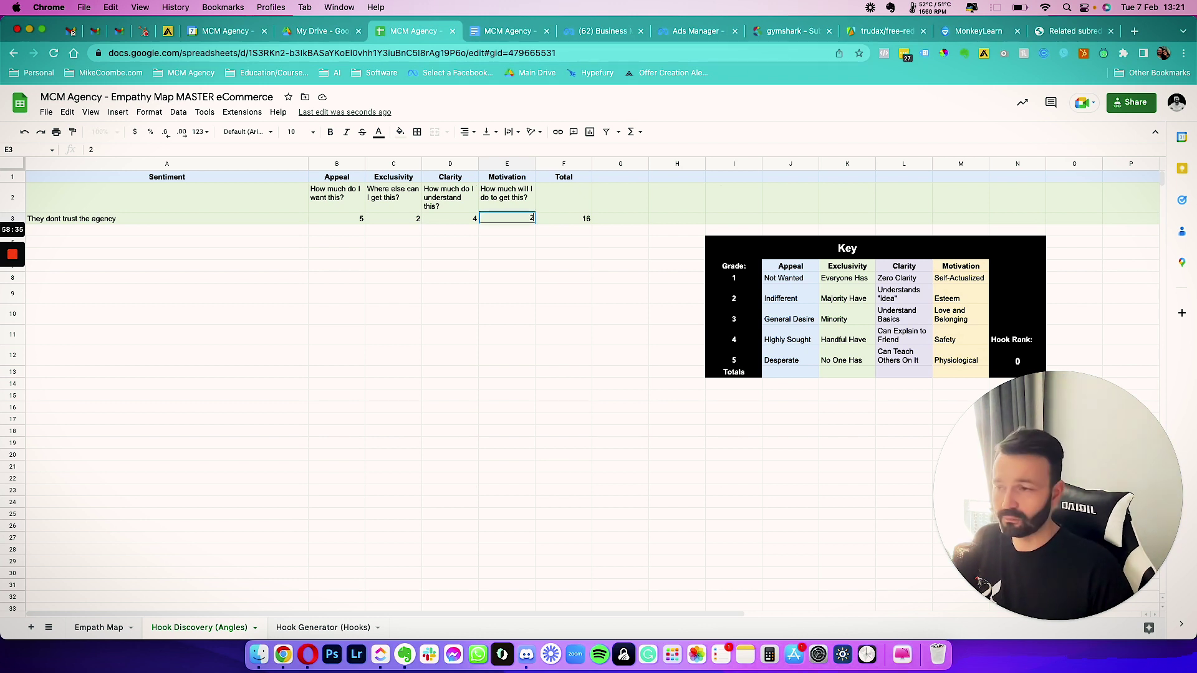
{"action": "key", "text": "Tab"}
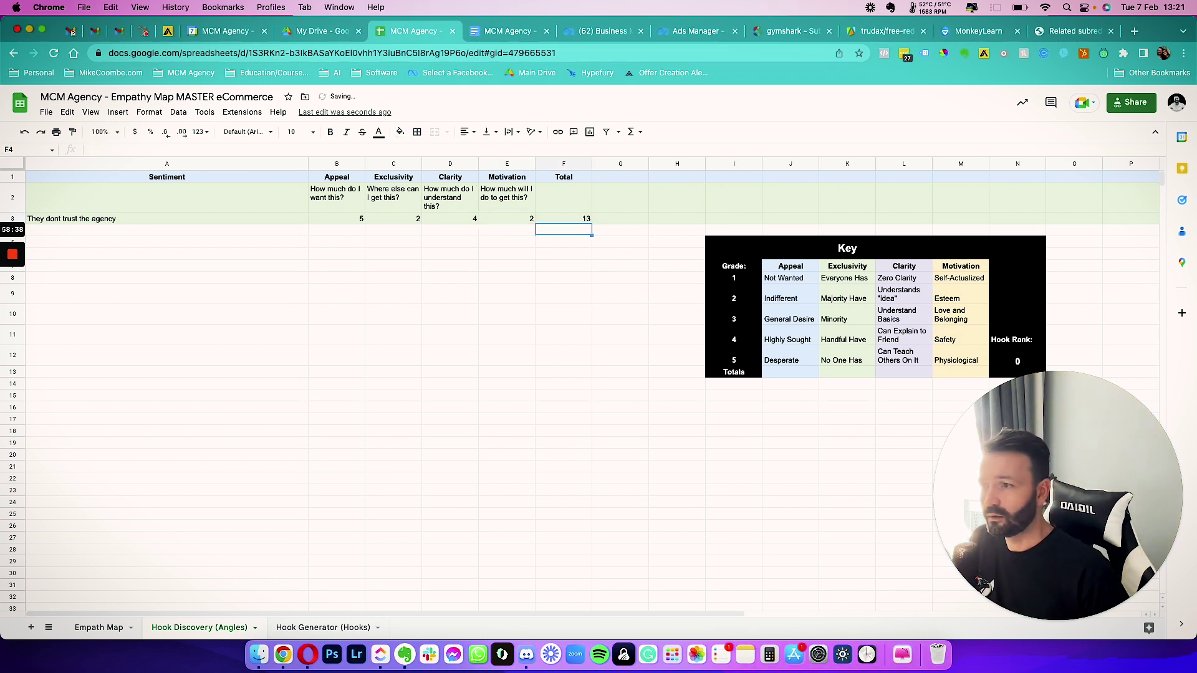
{"action": "key", "text": "Down"}
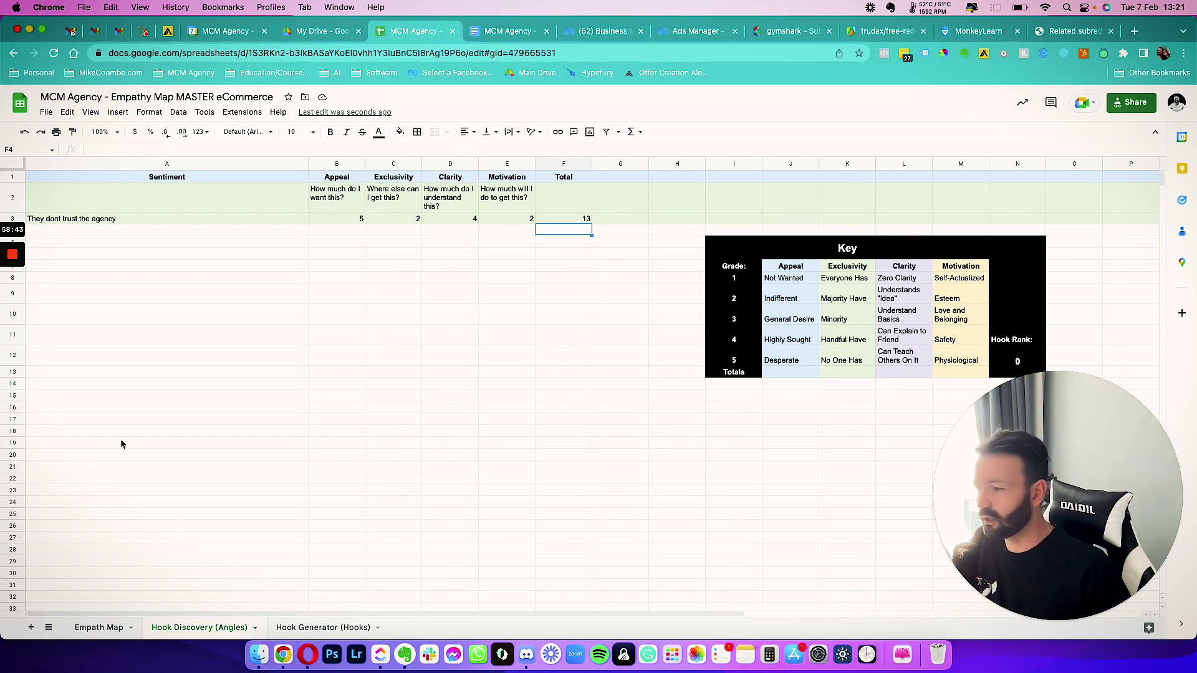
Step: Go to the Hook Generator (Hooks) sheet and open the Sentiment in cell A2 for editing
{"action": "left_click", "coordinate": [312, 627]}
{"action": "left_click", "coordinate": [222, 627]}
{"action": "left_click", "coordinate": [74, 222]}
{"action": "left_click", "coordinate": [310, 627]}
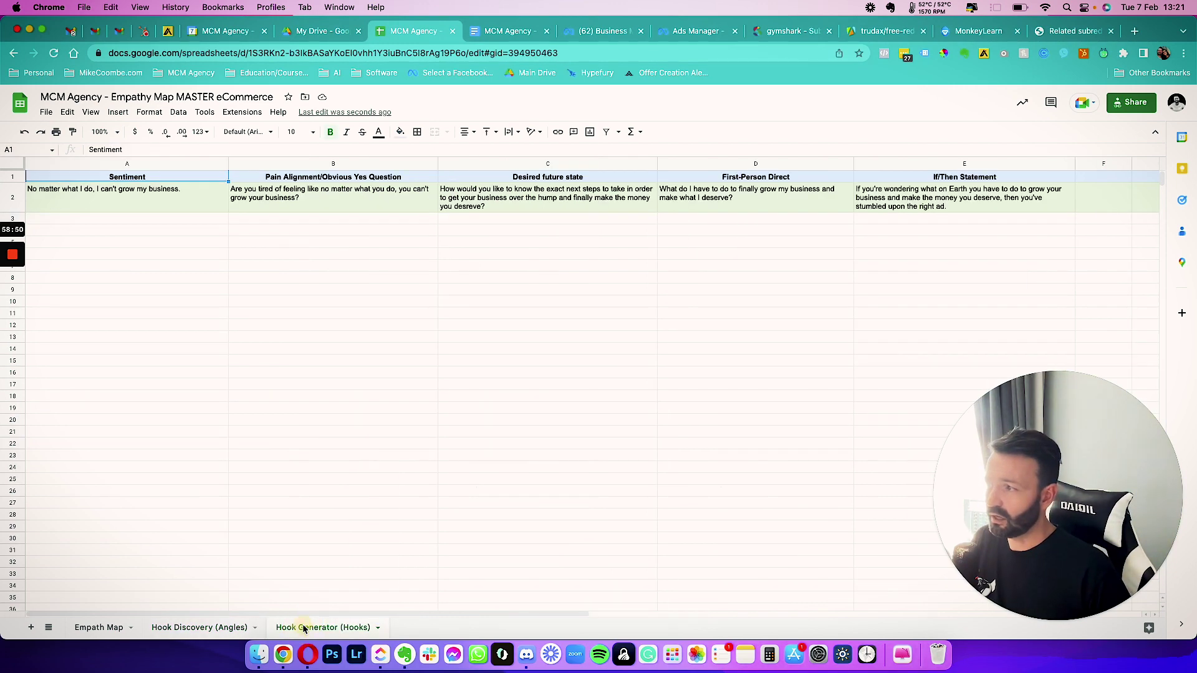
{"action": "left_click", "coordinate": [103, 200]}
{"action": "double_click", "coordinate": [131, 195]}
{"action": "left_click", "coordinate": [110, 188]}
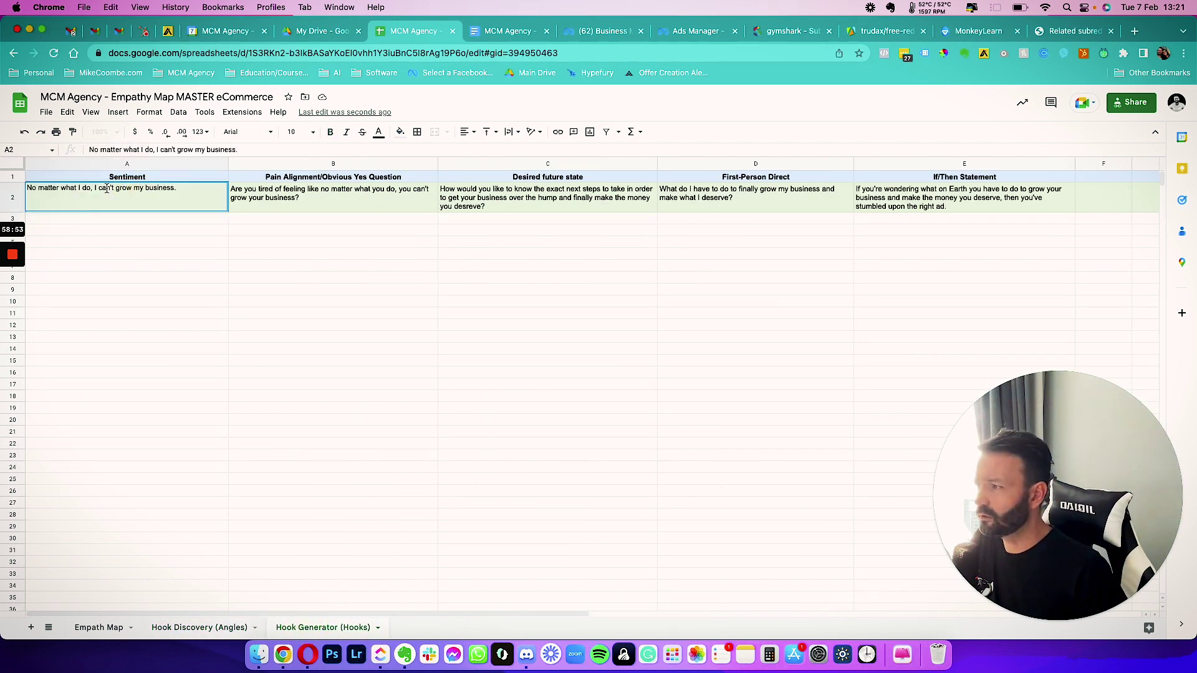
{"action": "left_click_drag", "start_coordinate": [95, 188], "coordinate": [181, 188]}
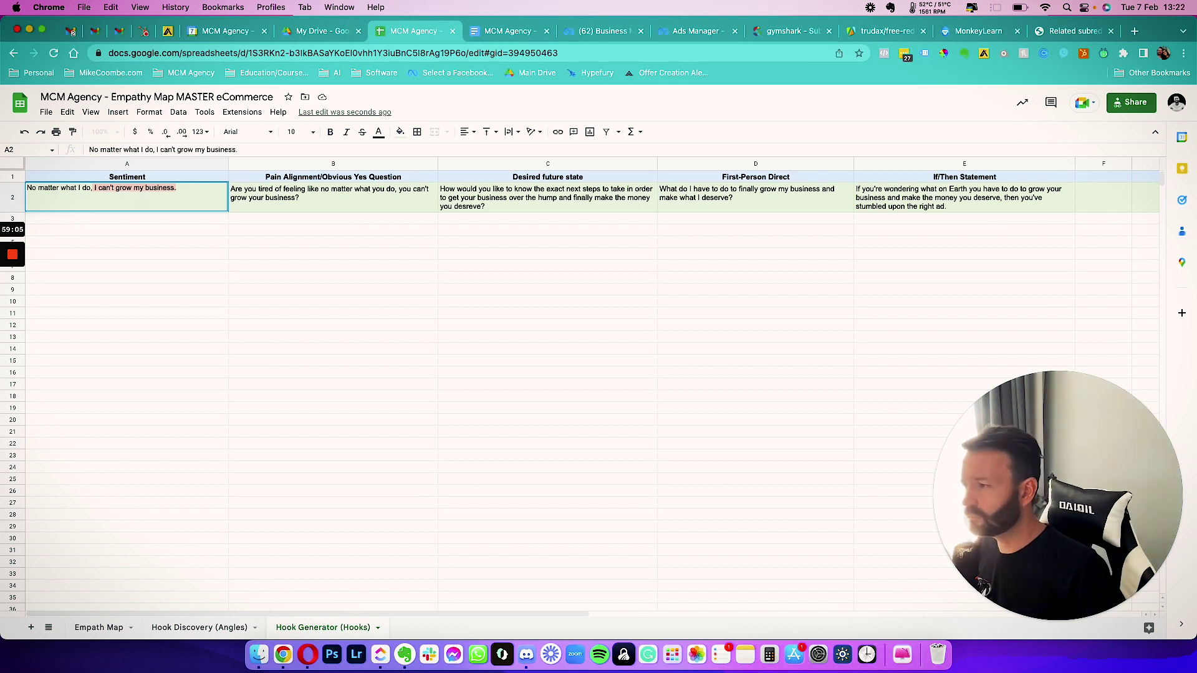
{"action": "key", "text": "BackSpace"}
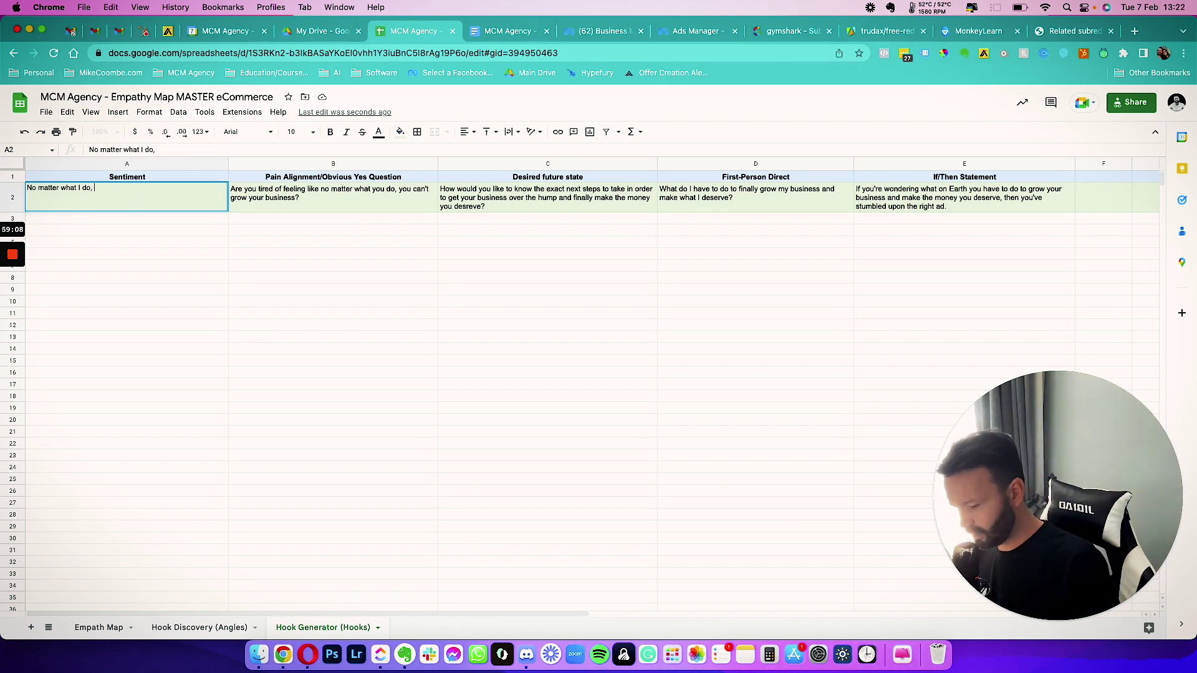
{"action": "type", "text": "businesses do"}
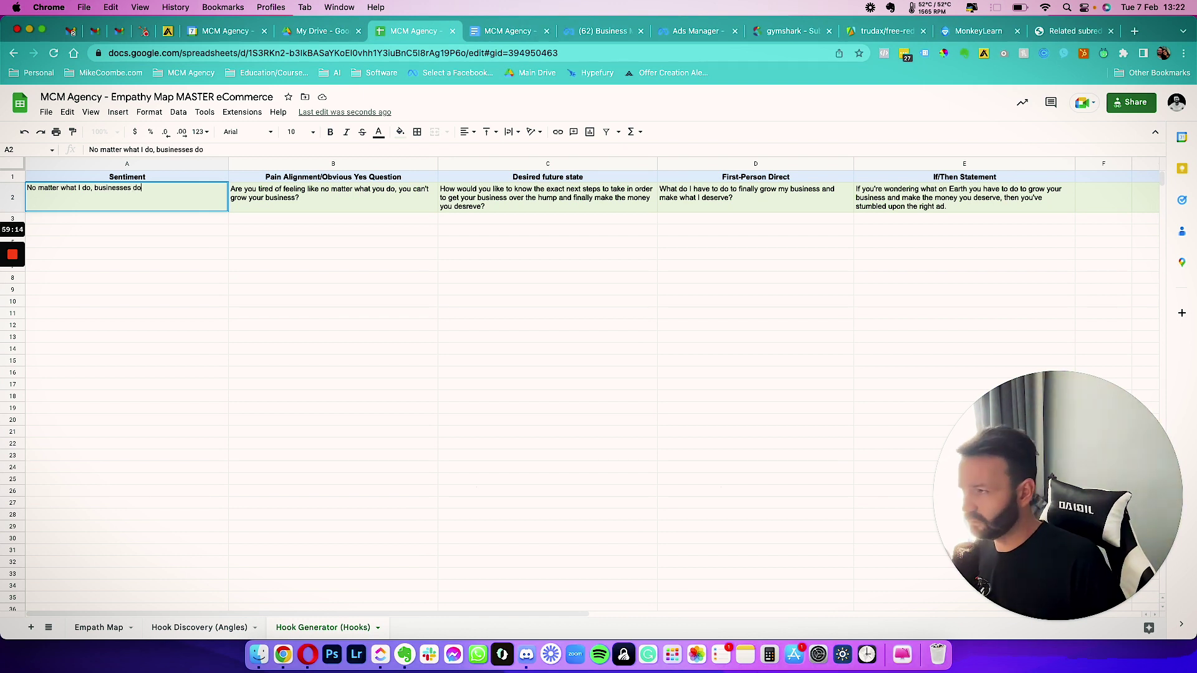
Step: Replace the whole Sentiment in cell A2 with "Businesses dont trust agencies"
{"action": "triple_click", "coordinate": [162, 189]}
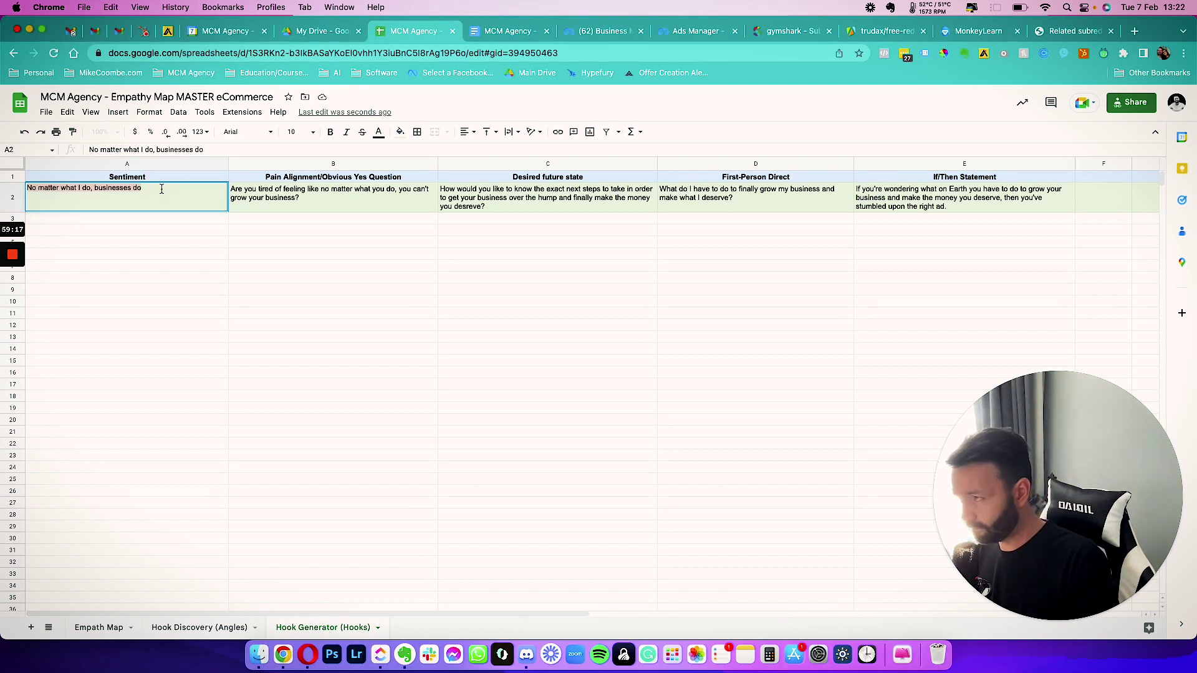
{"action": "type", "text": "Businesse"}
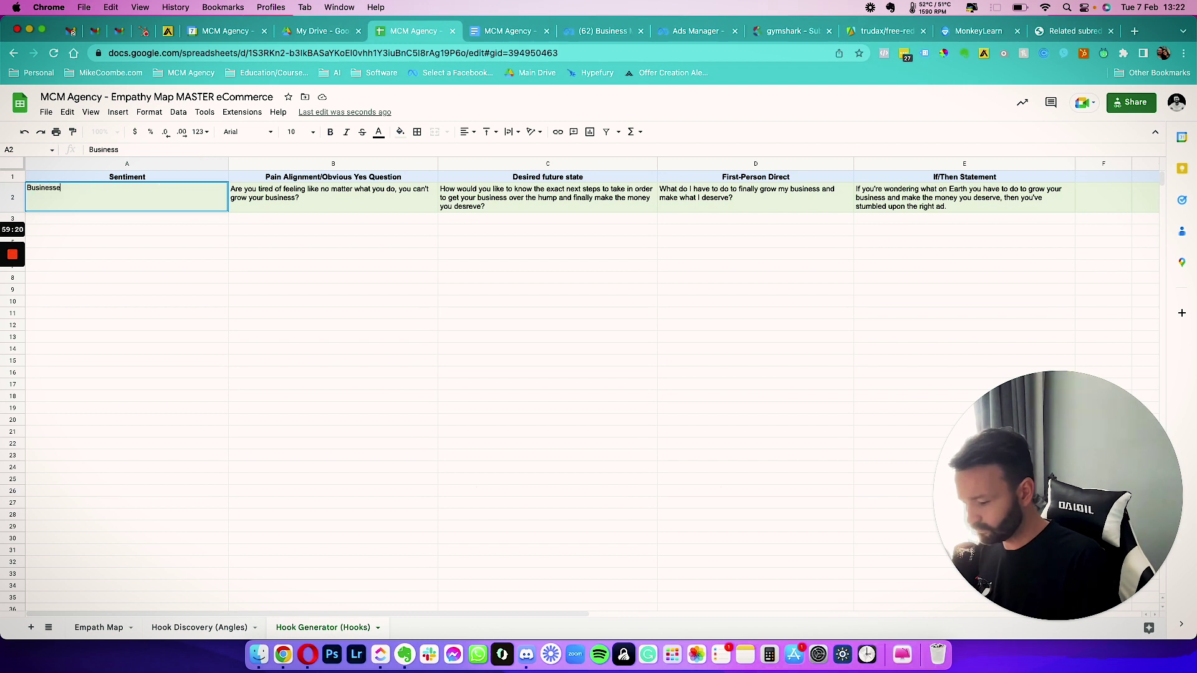
{"action": "type", "text": "s dont rtrust agnc"}
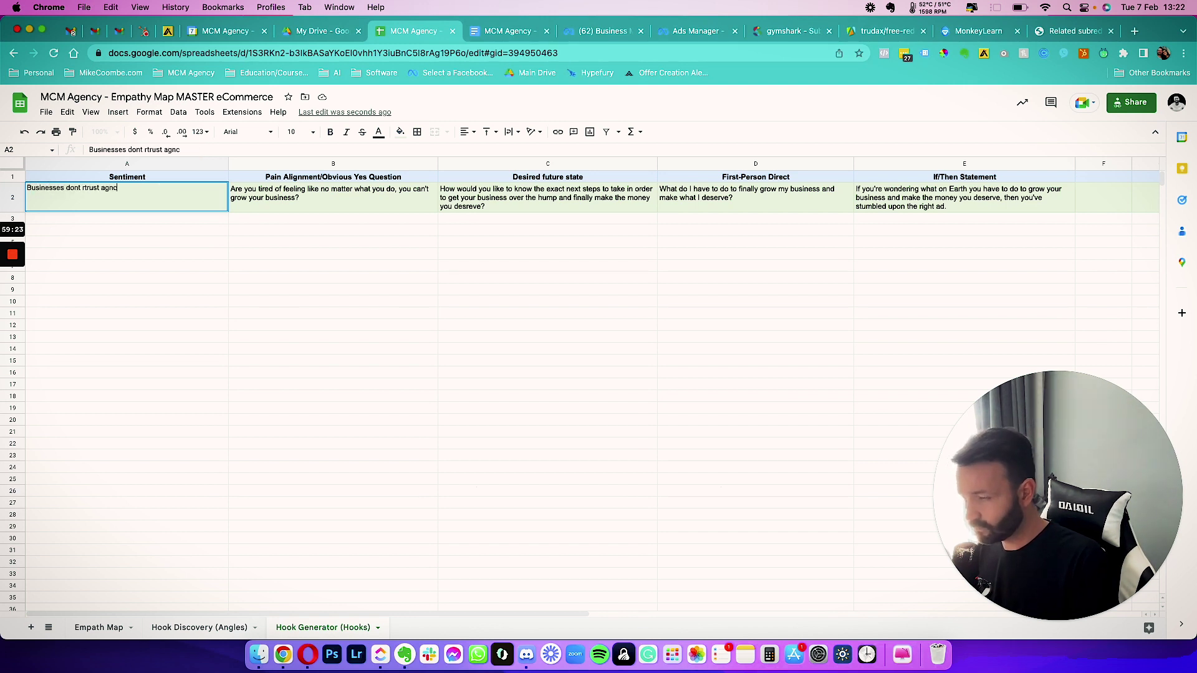
{"action": "key", "text": "BackSpace"}
{"action": "key", "text": "BackSpace"}
{"action": "key", "text": "BackSpace"}
{"action": "key", "text": "BackSpace"}
{"action": "key", "text": "BackSpace"}
{"action": "key", "text": "BackSpace"}
{"action": "type", "text": "trust agencies"}
{"action": "key", "text": "Return"}
Step: Change the ending of the Pain Alignment question in B2 from "grow your business?" to "find an agency or freelancer that I can trust?"
{"action": "left_click", "coordinate": [297, 208]}
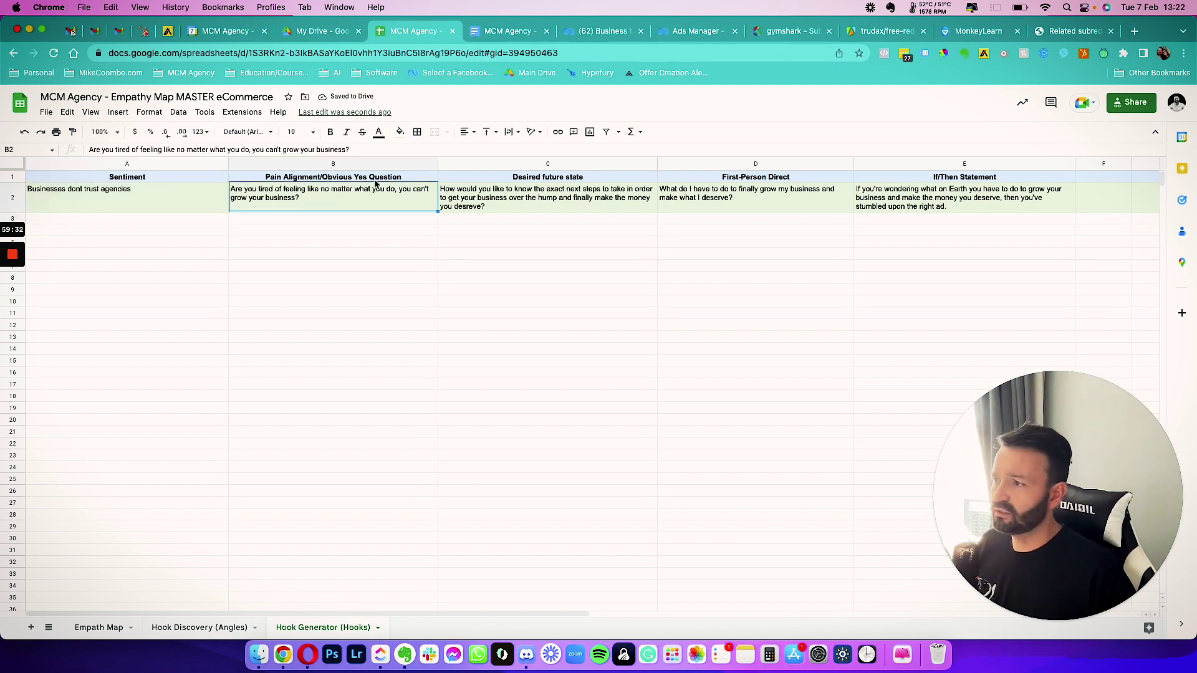
{"action": "double_click", "coordinate": [300, 197]}
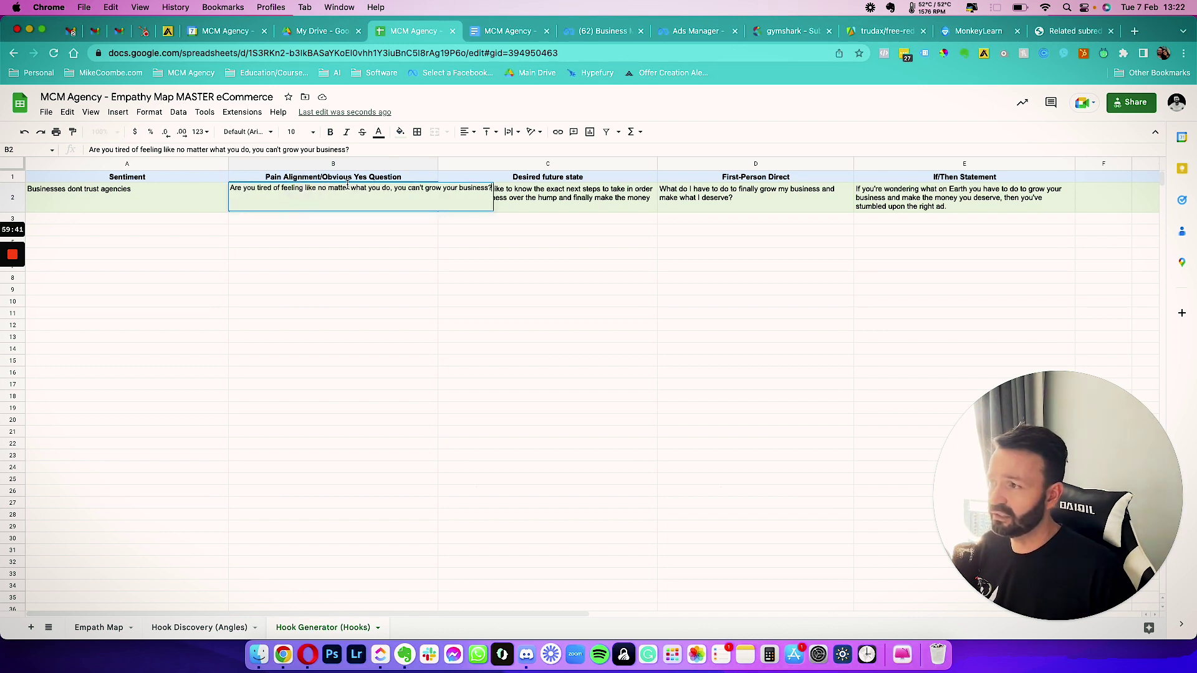
{"action": "left_click_drag", "start_coordinate": [426, 187], "coordinate": [495, 189]}
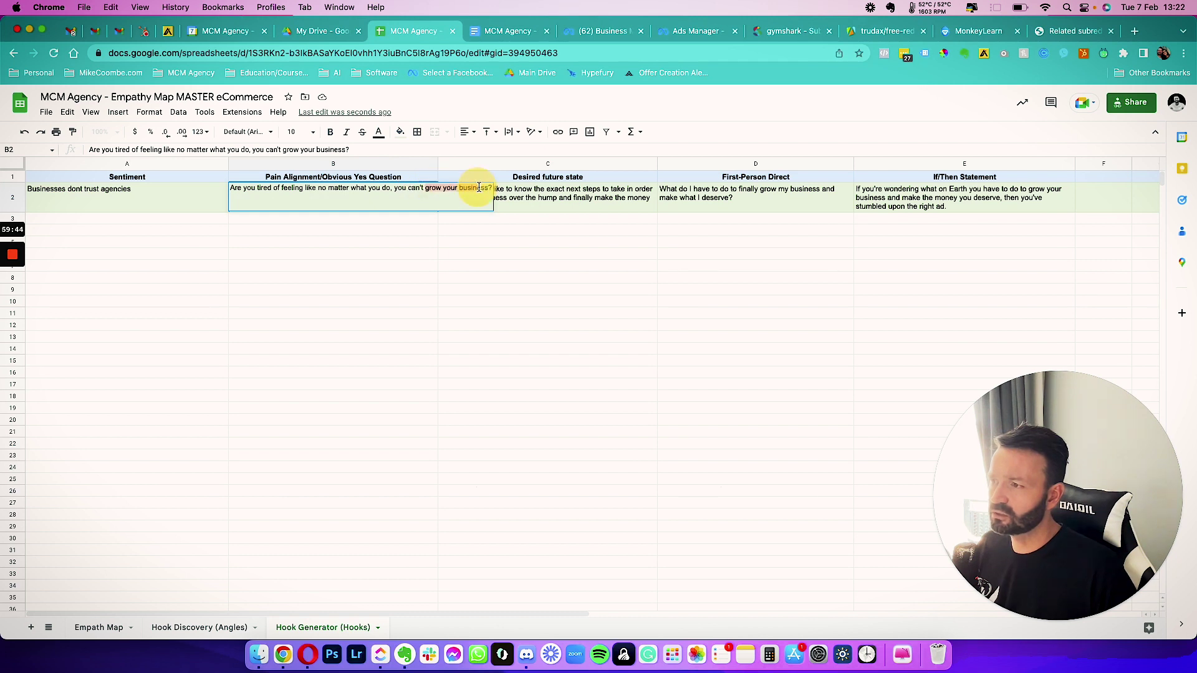
{"action": "type", "text": "find an agency"}
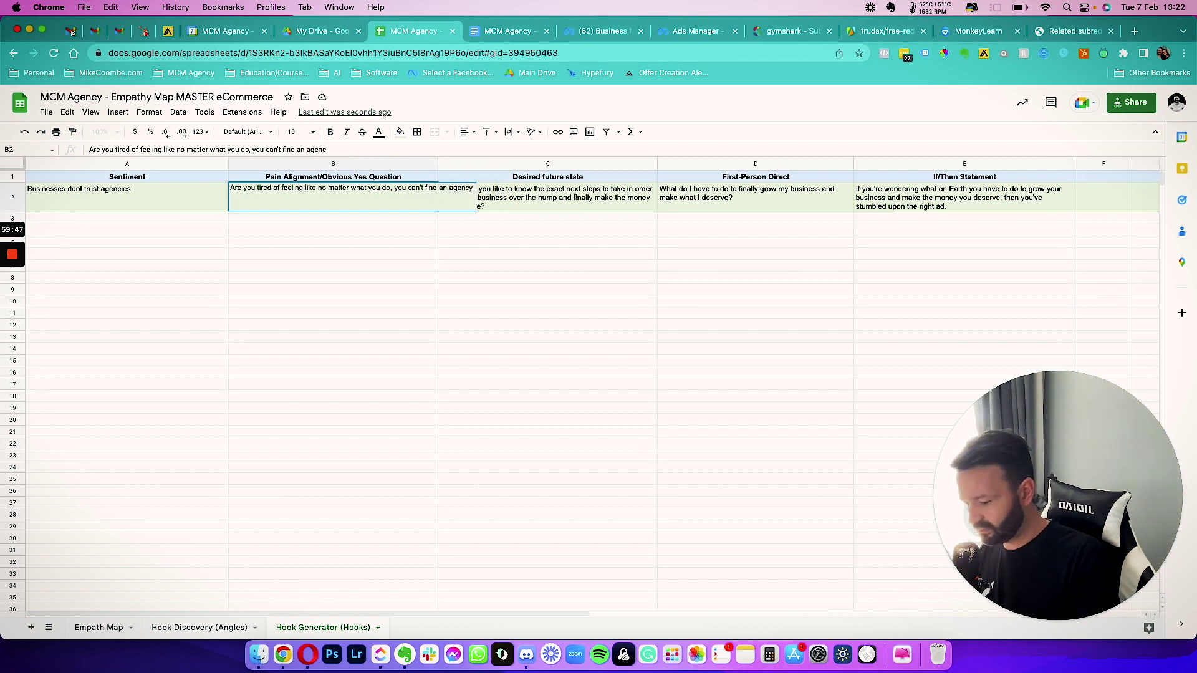
{"action": "type", "text": " or freelancer"}
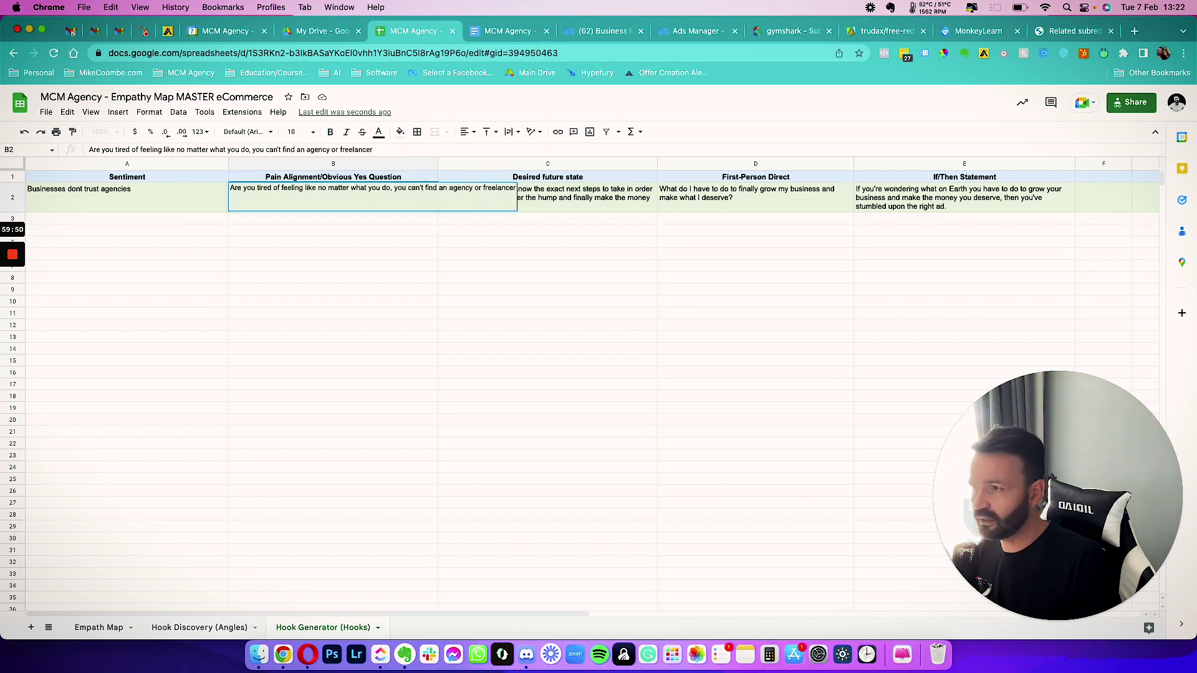
{"action": "type", "text": " that I can trus"}
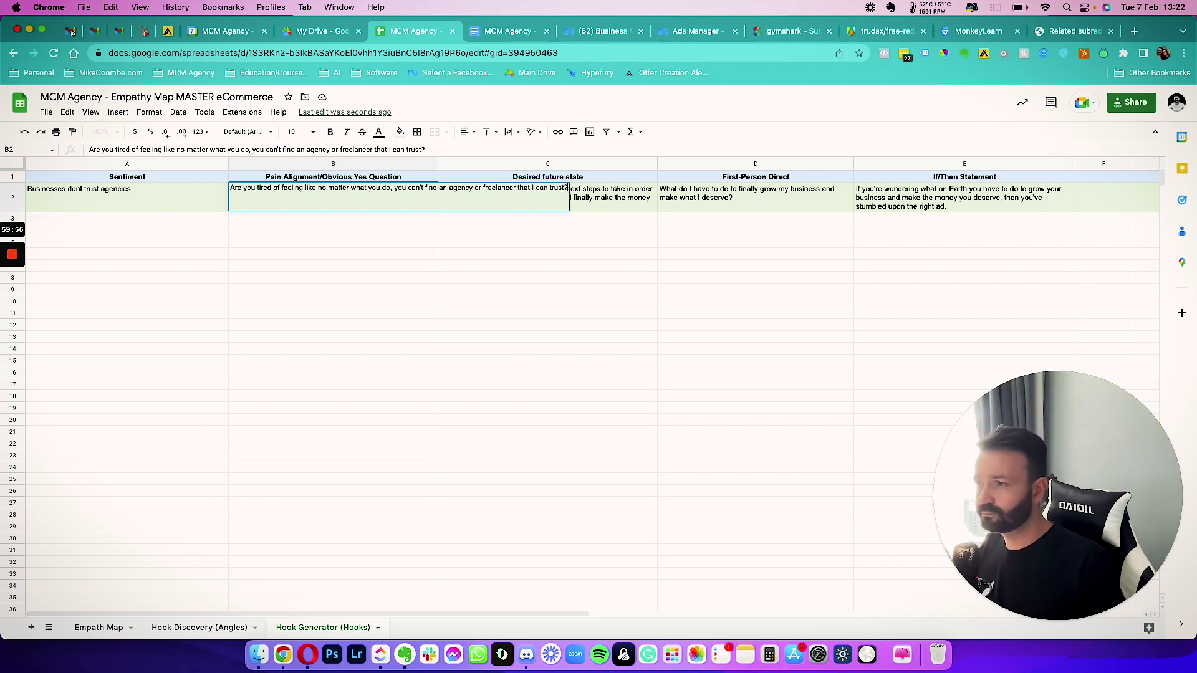
{"action": "type", "text": "t?"}
{"action": "key", "text": "Return"}
Step: In the Desired future state question in C2, replace "get your business over the hump" with "find an agency"
{"action": "key", "text": "Down"}
{"action": "key", "text": "Up"}
{"action": "key", "text": "Right"}
{"action": "left_click", "coordinate": [548, 197]}
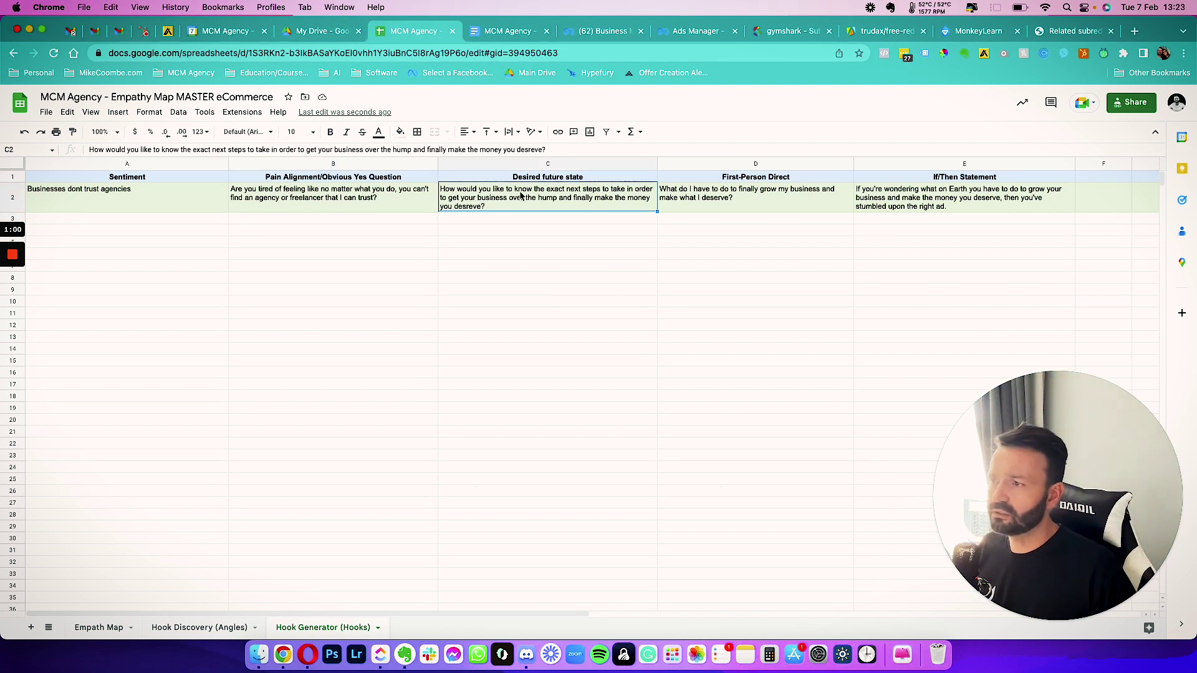
{"action": "double_click", "coordinate": [572, 209]}
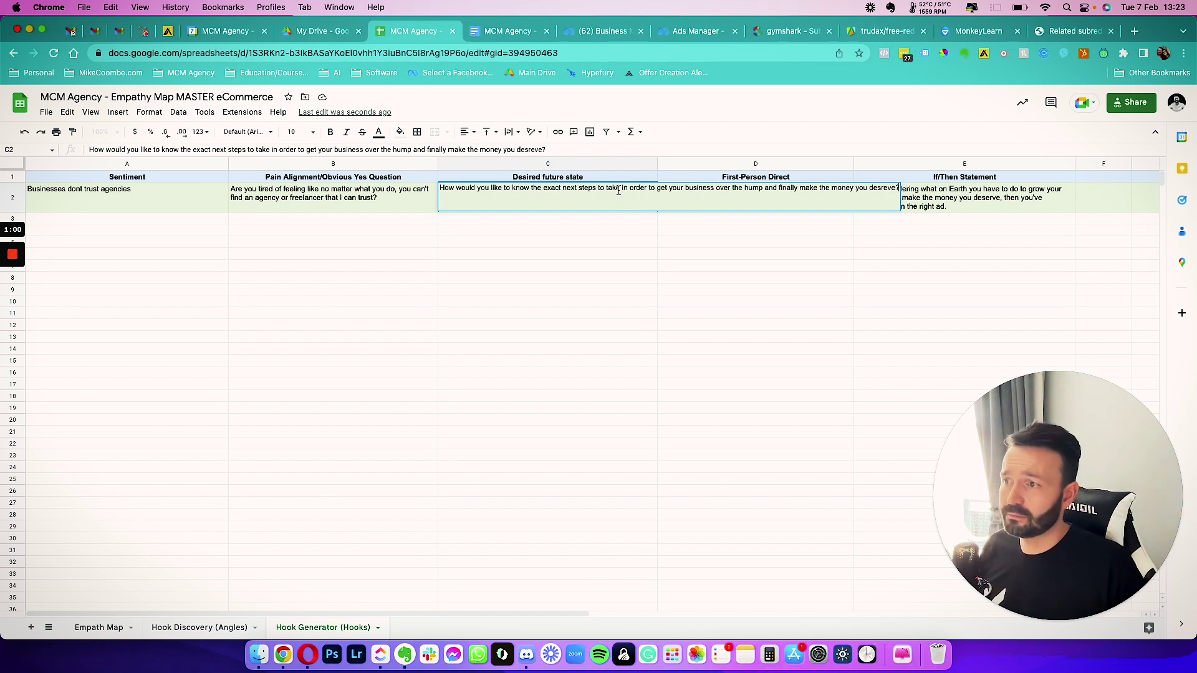
{"action": "left_click_drag", "start_coordinate": [656, 187], "coordinate": [762, 188]}
{"action": "type", "text": "find an agency"}
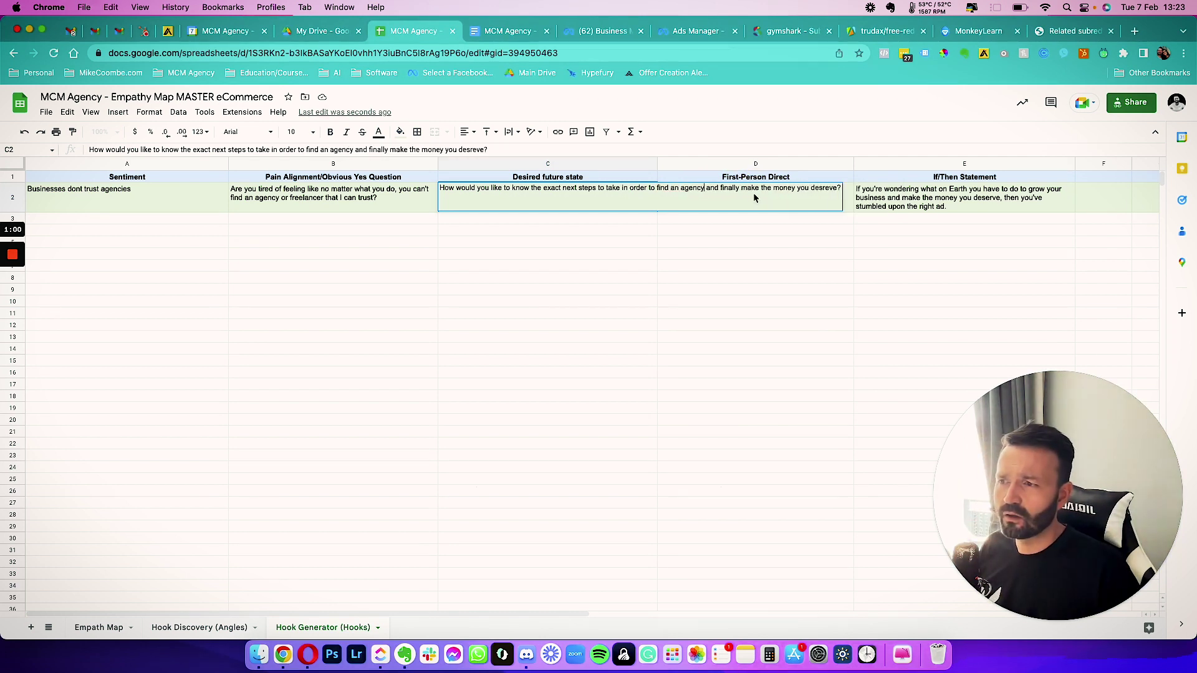
Step: Insert "you can fully trust" before "and finally make the money" in the Desired future state question in C2
{"action": "left_click_drag", "start_coordinate": [721, 188], "coordinate": [764, 188]}
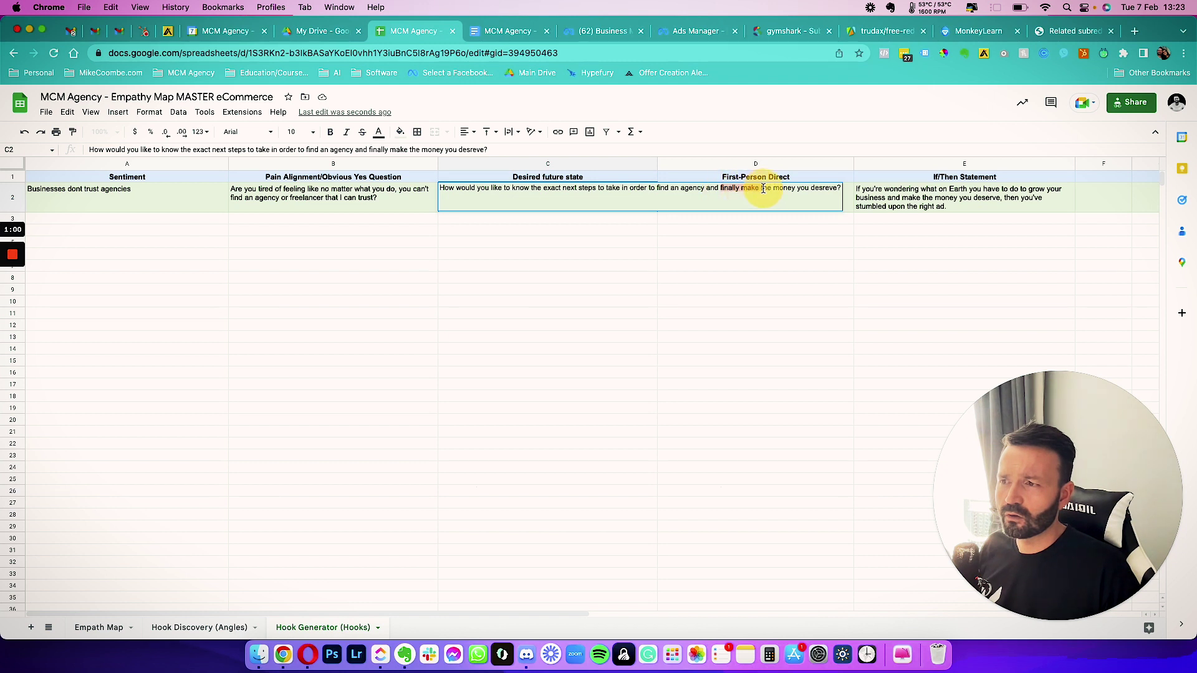
{"action": "left_click", "coordinate": [720, 188]}
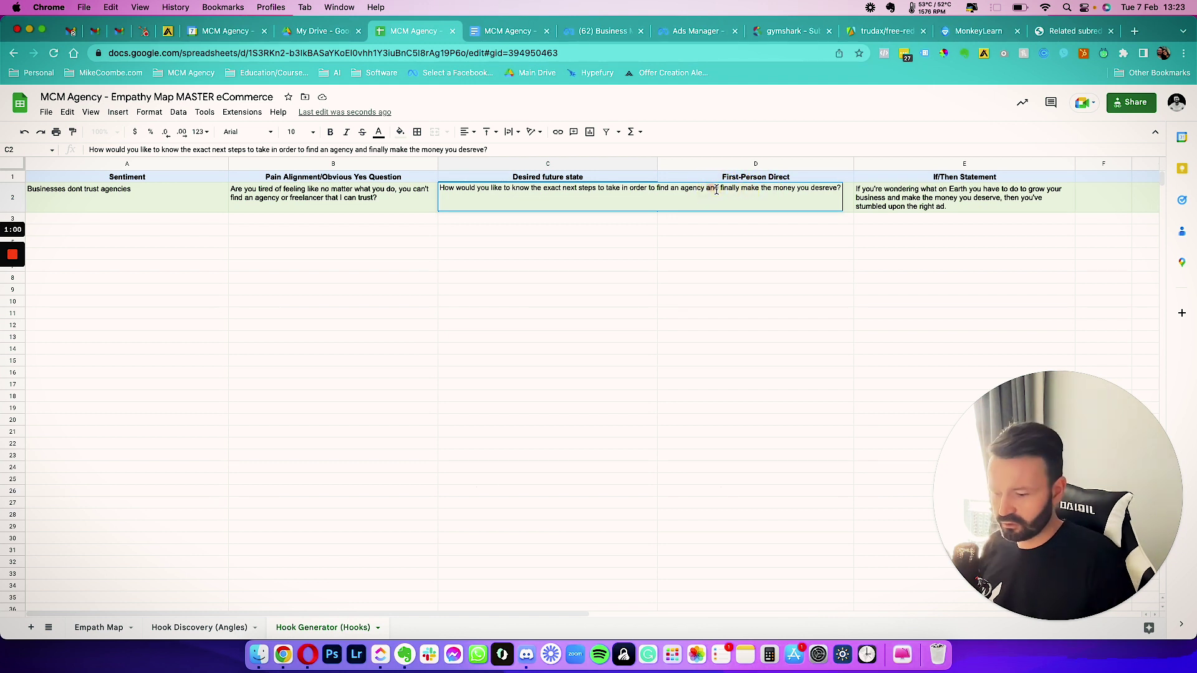
{"action": "key", "text": "BackSpace"}
{"action": "key", "text": "BackSpace"}
{"action": "type", "text": "you can fully t"}
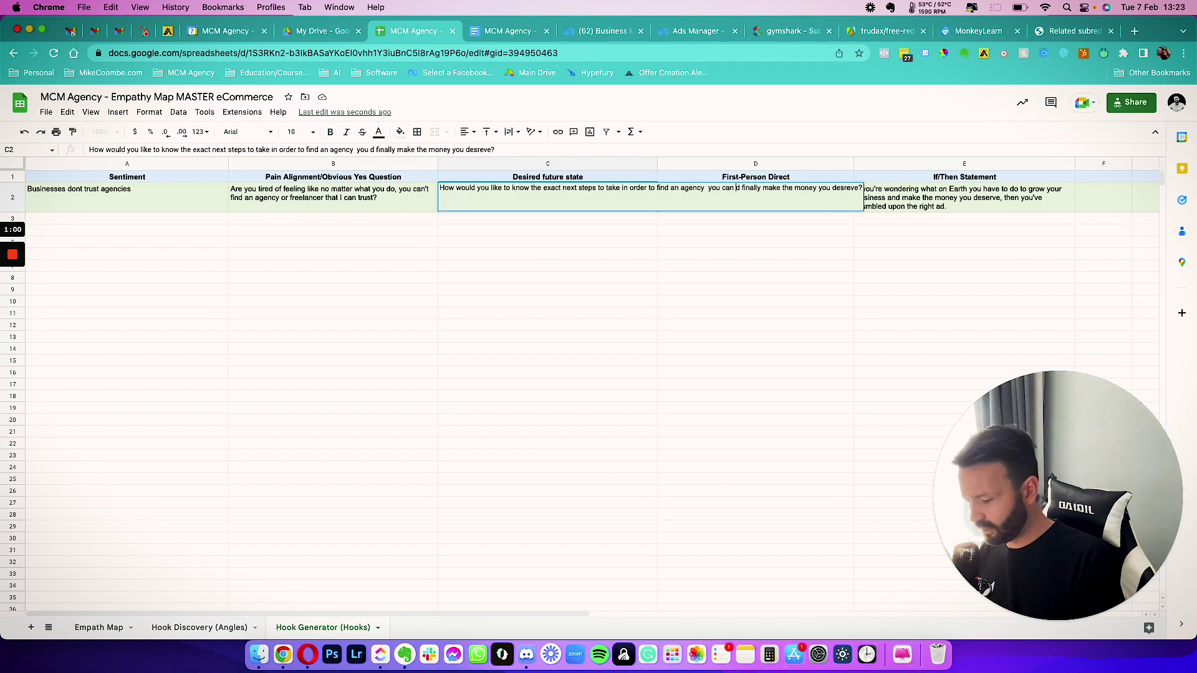
{"action": "type", "text": "rust"}
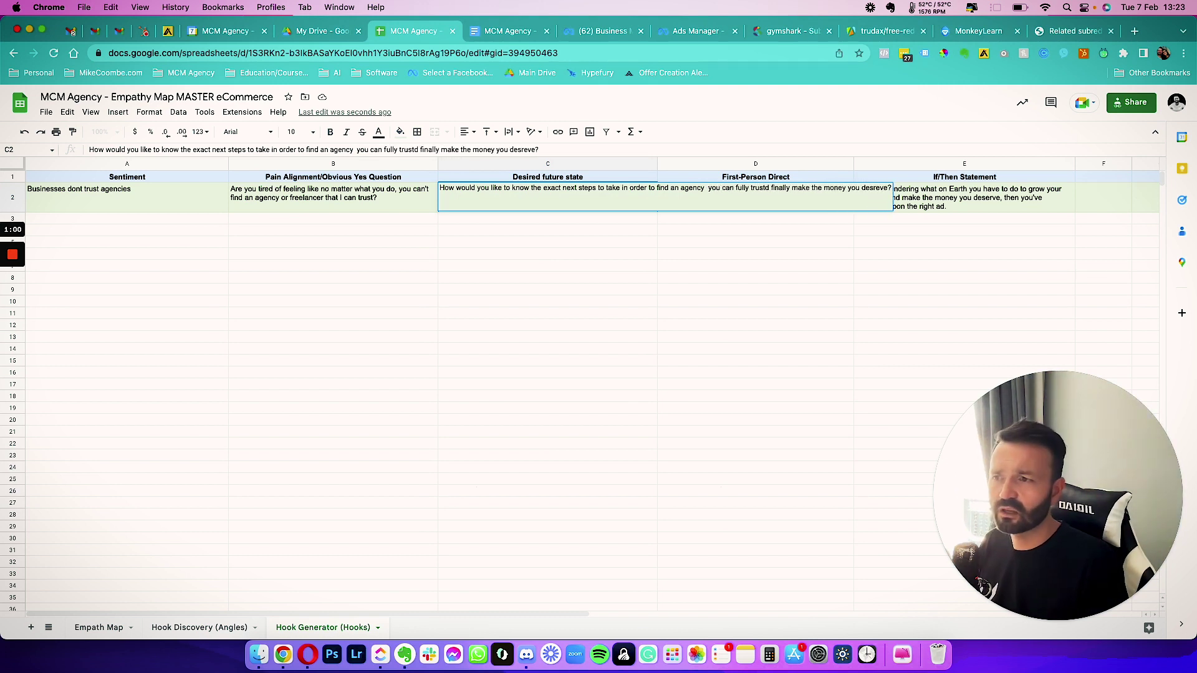
{"action": "key", "text": "Return"}
{"action": "left_click", "coordinate": [754, 198]}
{"action": "left_click", "coordinate": [564, 207]}
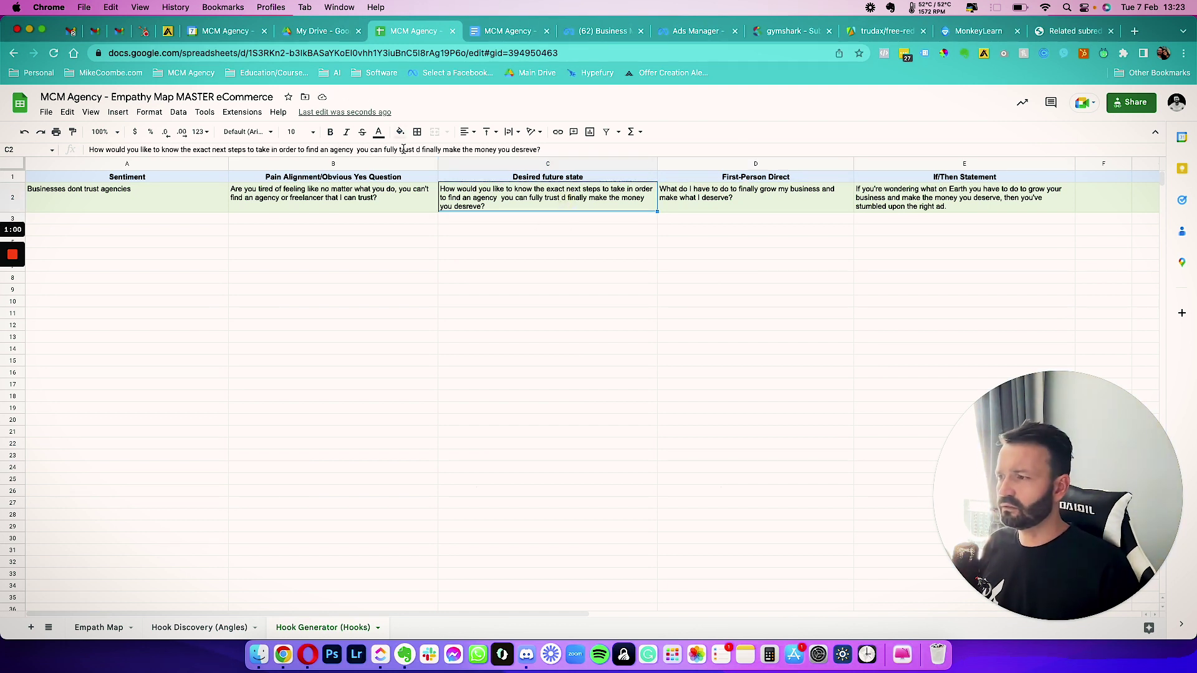
{"action": "left_click", "coordinate": [416, 148]}
{"action": "type", "text": "an"}
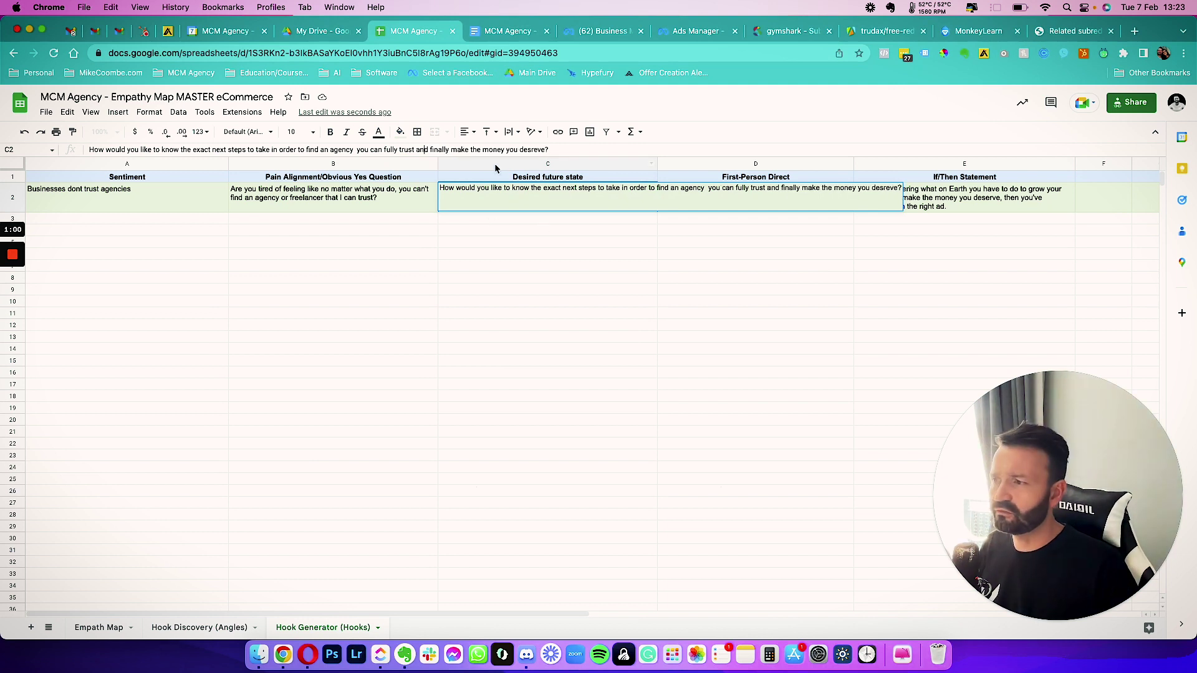
{"action": "left_click", "coordinate": [761, 274]}
Step: In the First-Person Direct hook in D2, replace everything after "What do I have to do to" with "find an agency I can trust and"
{"action": "left_click", "coordinate": [717, 205]}
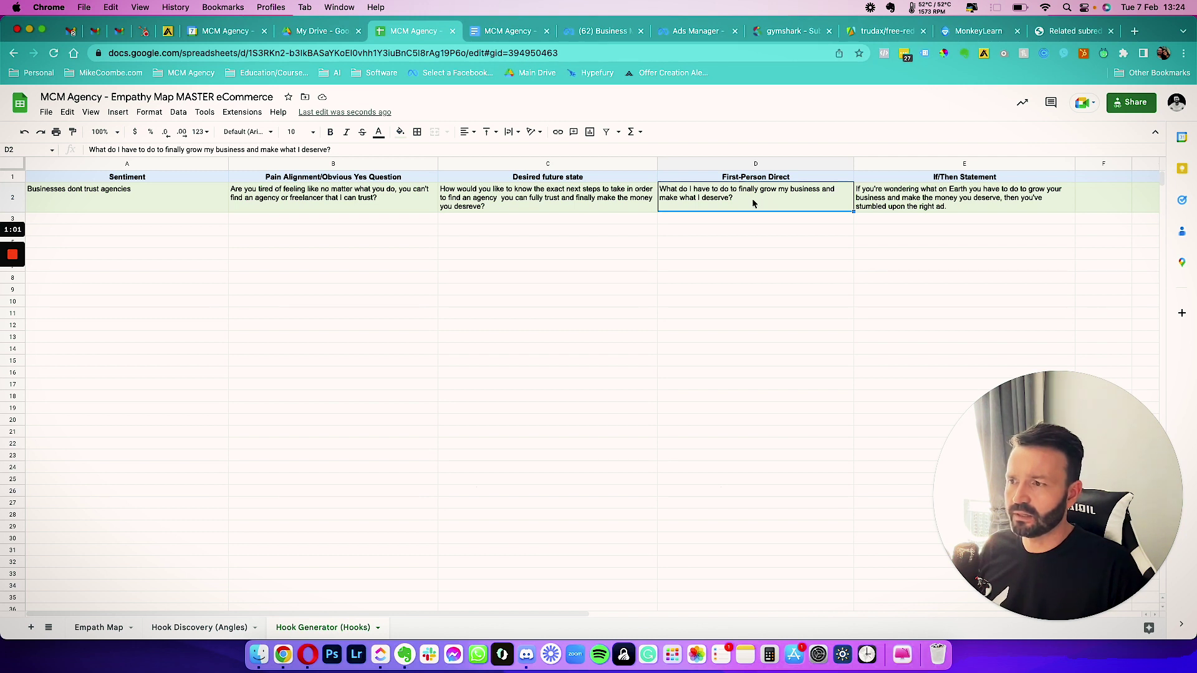
{"action": "left_click", "coordinate": [177, 150]}
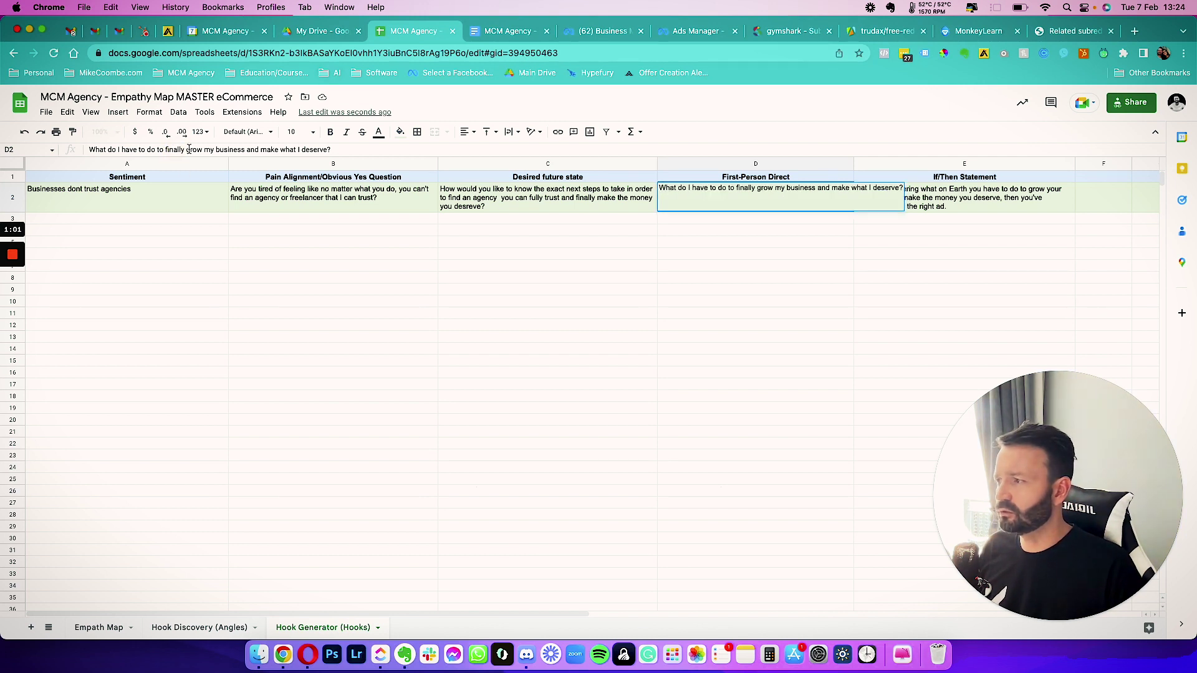
{"action": "left_click_drag", "start_coordinate": [165, 150], "coordinate": [370, 155]}
{"action": "type", "text": "find an agency I can trust and get the see"}
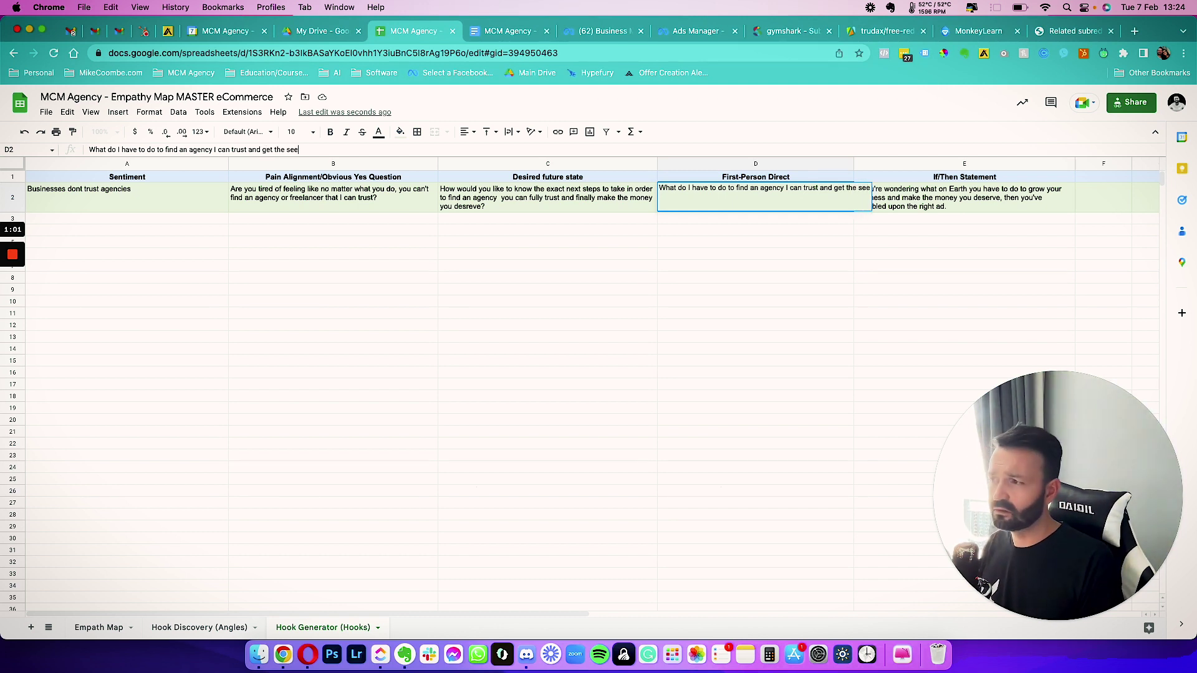
{"action": "key", "text": "BackSpace"}
{"action": "key", "text": "BackSpace"}
{"action": "key", "text": "BackSpace"}
{"action": "key", "text": "BackSpace"}
{"action": "key", "text": "BackSpace"}
{"action": "key", "text": "BackSpace"}
{"action": "key", "text": "BackSpace"}
{"action": "key", "text": "BackSpace"}
{"action": "key", "text": "BackSpace"}
{"action": "key", "text": "BackSpace"}
{"action": "key", "text": "BackSpace"}
{"action": "key", "text": "BackSpace"}
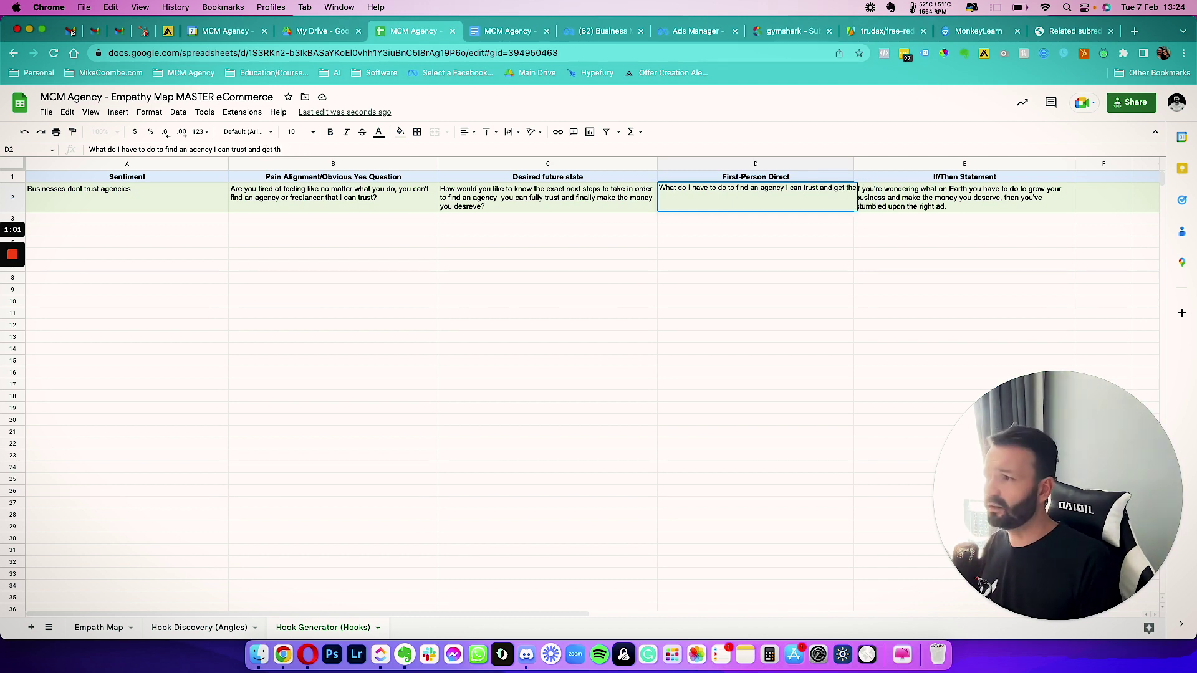
Step: Complete the First-Person Direct hook in D2 with "have the seervices promised to me delivered."
{"action": "type", "text": "have the "}
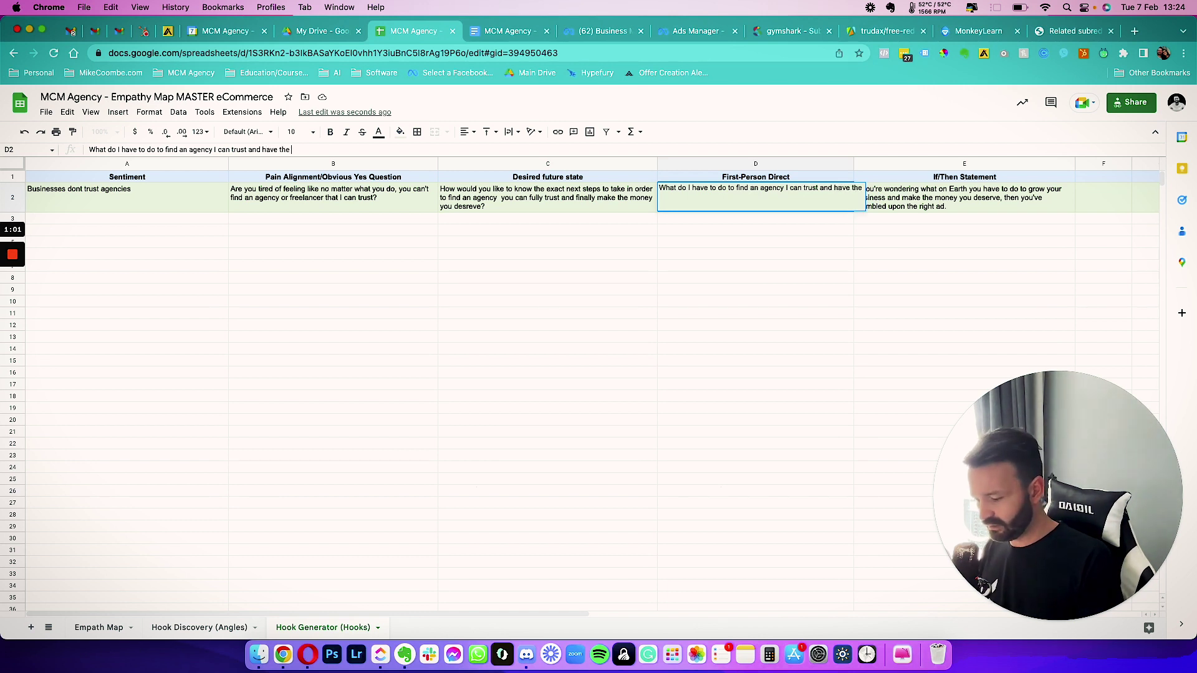
{"action": "type", "text": "seervices p"}
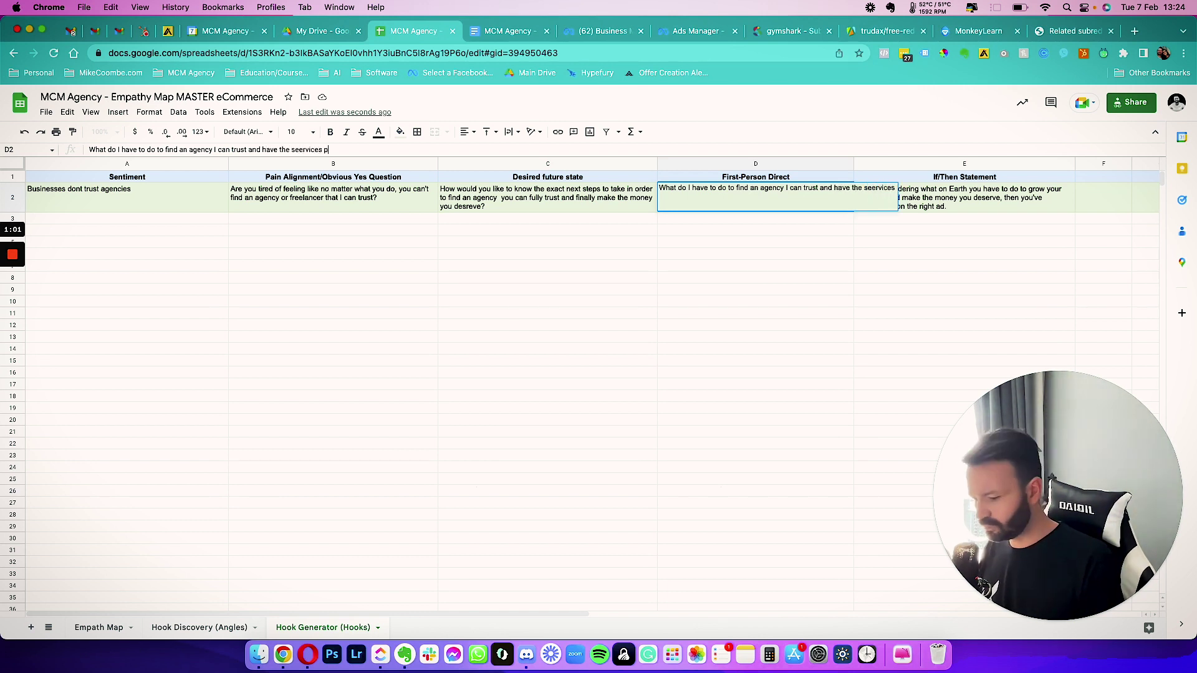
{"action": "type", "text": "romised to me deliered."}
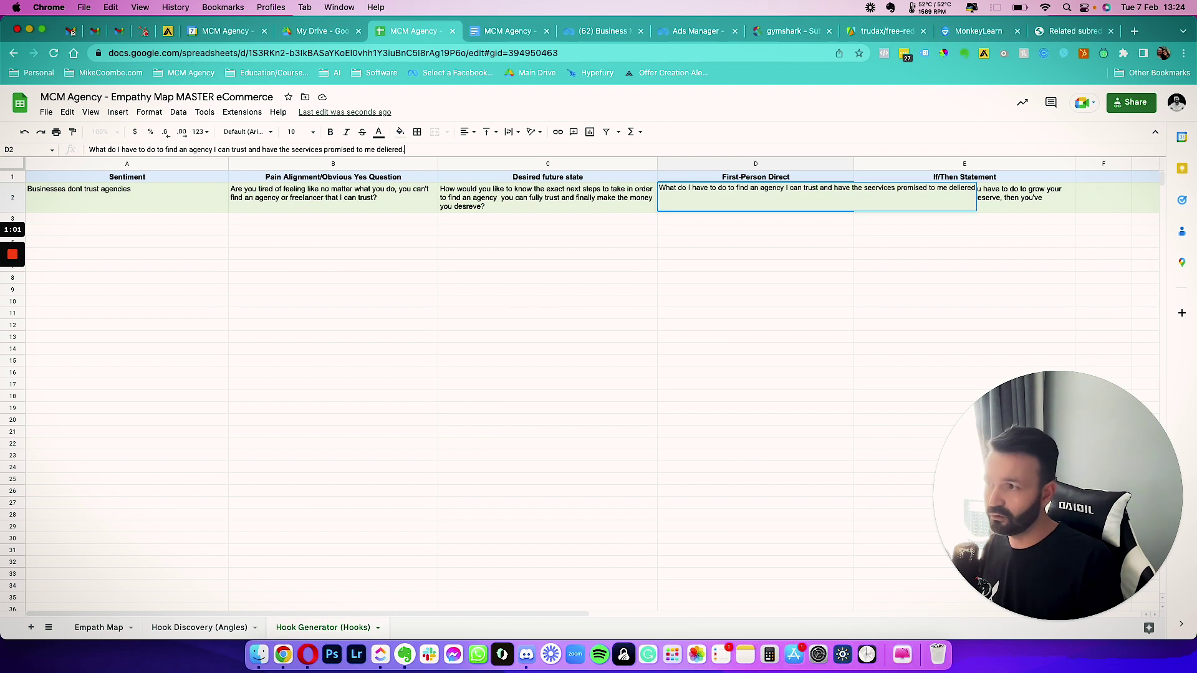
{"action": "key", "text": "BackSpace"}
{"action": "key", "text": "BackSpace"}
{"action": "key", "text": "BackSpace"}
{"action": "key", "text": "BackSpace"}
{"action": "key", "text": "BackSpace"}
{"action": "key", "text": "BackSpace"}
{"action": "type", "text": "ivered."}
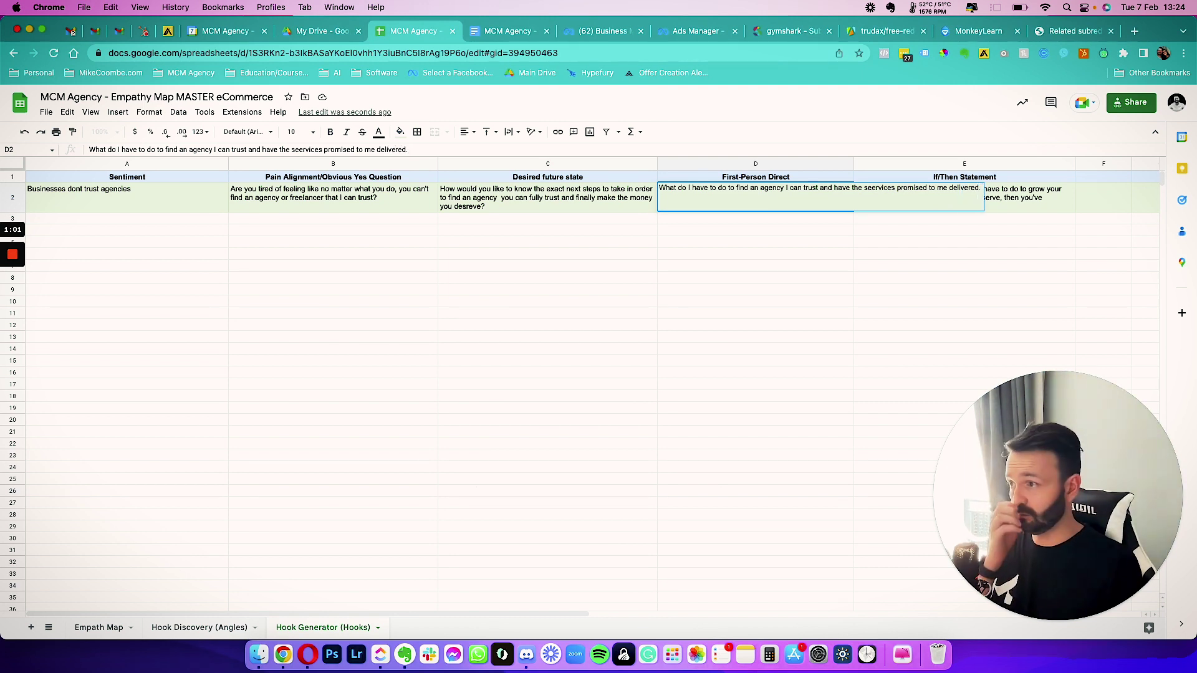
Step: Correct the misspelled "seervices" to "services" in the First-Person Direct hook in D2
{"action": "double_click", "coordinate": [302, 150]}
{"action": "type", "text": "services"}
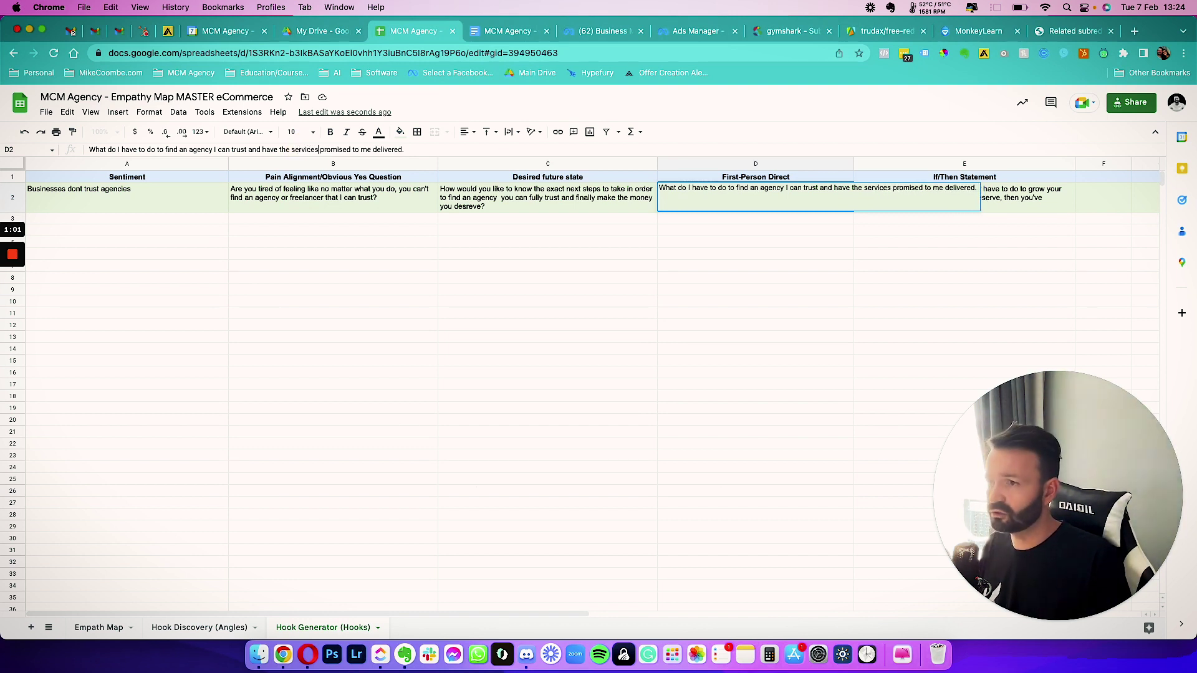
{"action": "left_click", "coordinate": [829, 195]}
Step: In the If/Then Statement in E2, replace "do to grow your business and make the money you deserve" with "find an agency you can actually trust"
{"action": "left_click", "coordinate": [886, 200]}
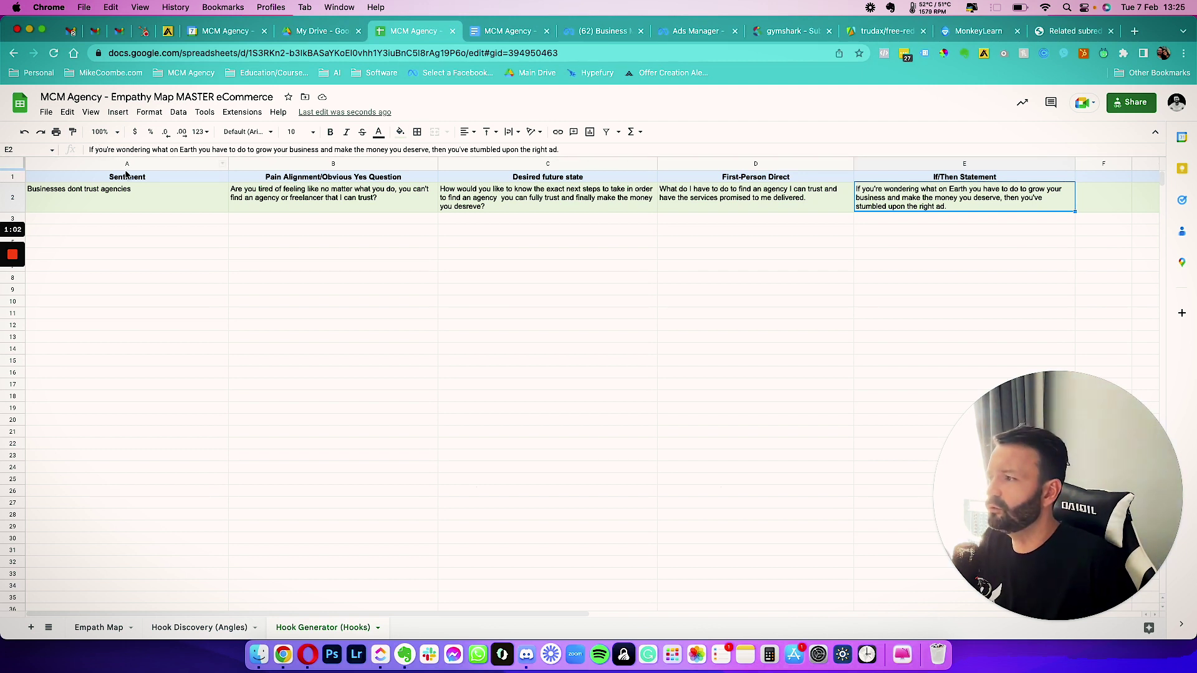
{"action": "left_click", "coordinate": [241, 148]}
{"action": "key", "text": "shift+super+Left"}
{"action": "left_click", "coordinate": [432, 148], "text": "shift"}
{"action": "type", "text": "find an agency you can actually trust"}
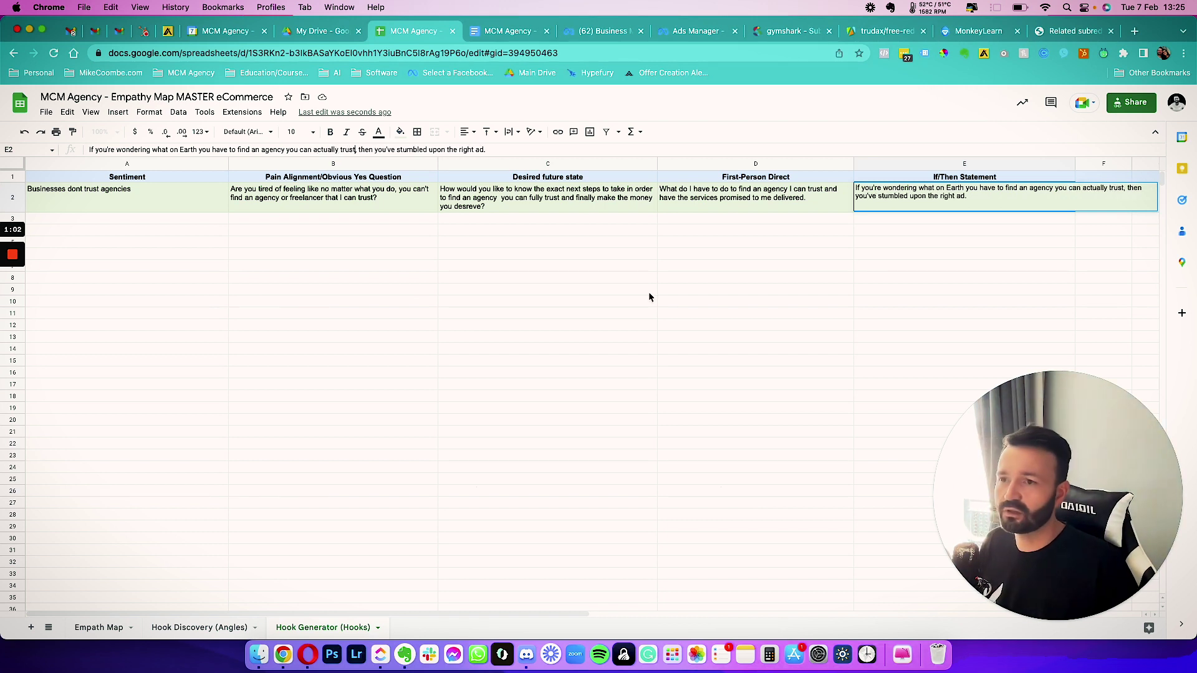
{"action": "left_click", "coordinate": [648, 292]}
{"action": "left_click", "coordinate": [927, 197]}
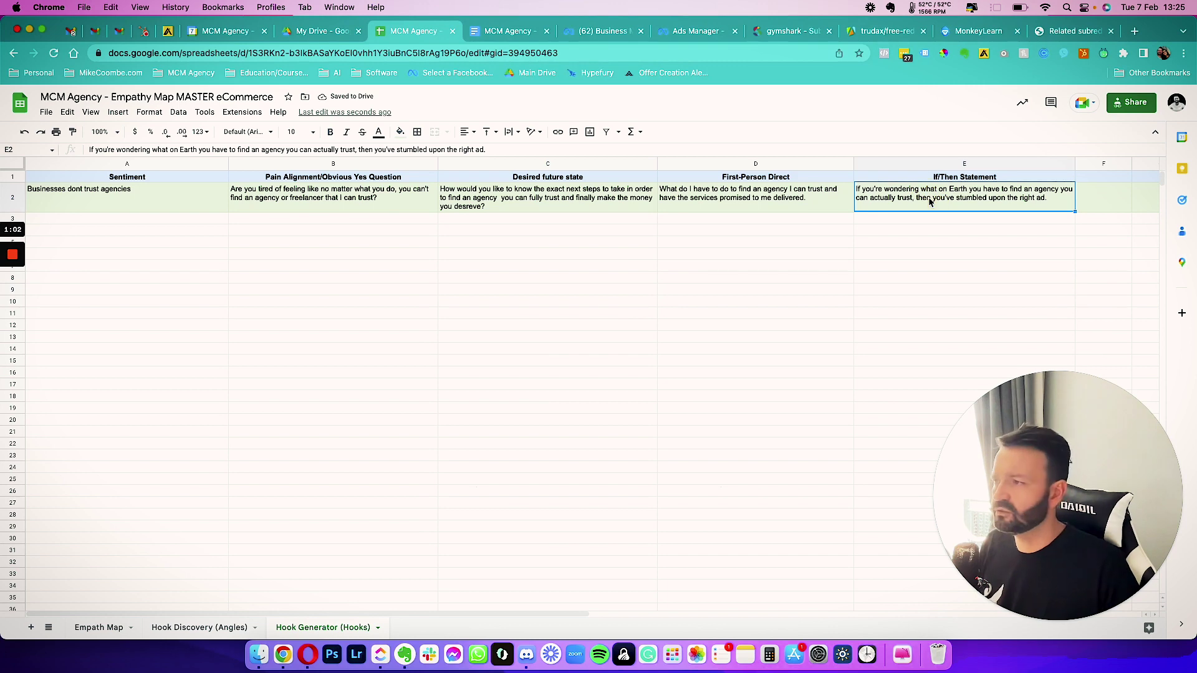
{"action": "key", "text": "Right"}
{"action": "key", "text": "Right"}
{"action": "key", "text": "Left"}
{"action": "key", "text": "Left"}
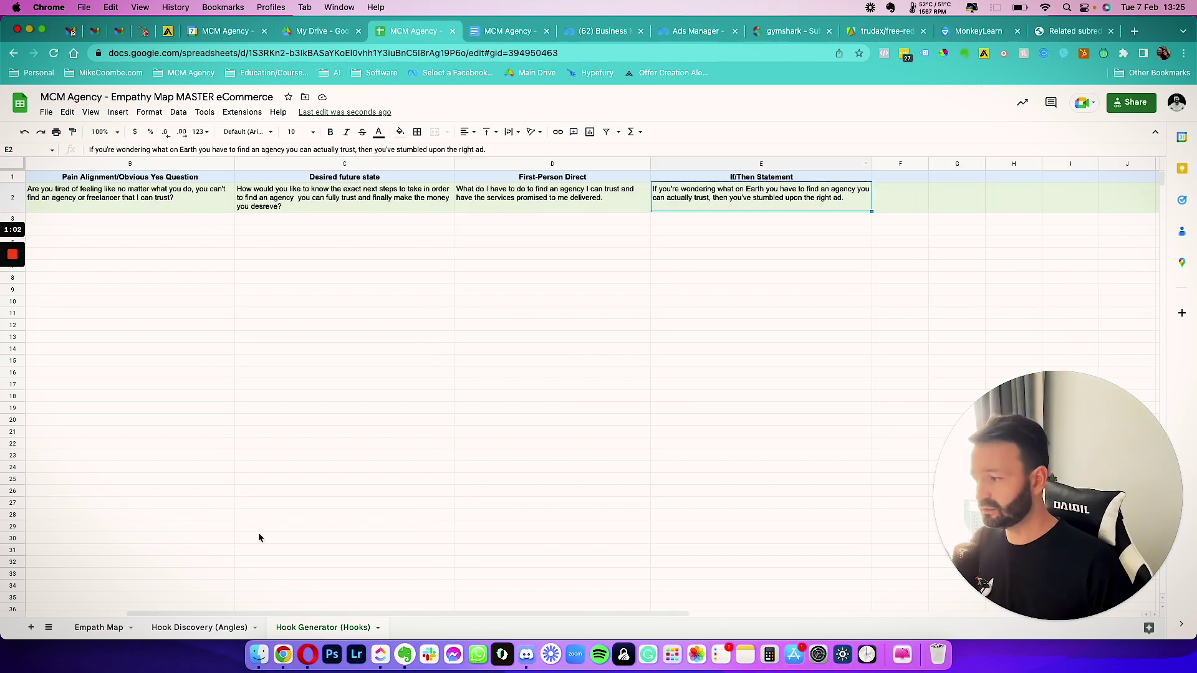
Step: Go back through Hook Discovery (Angles) to the Empath Map sheet and review its Seeing and Wants entries
{"action": "left_click", "coordinate": [184, 630]}
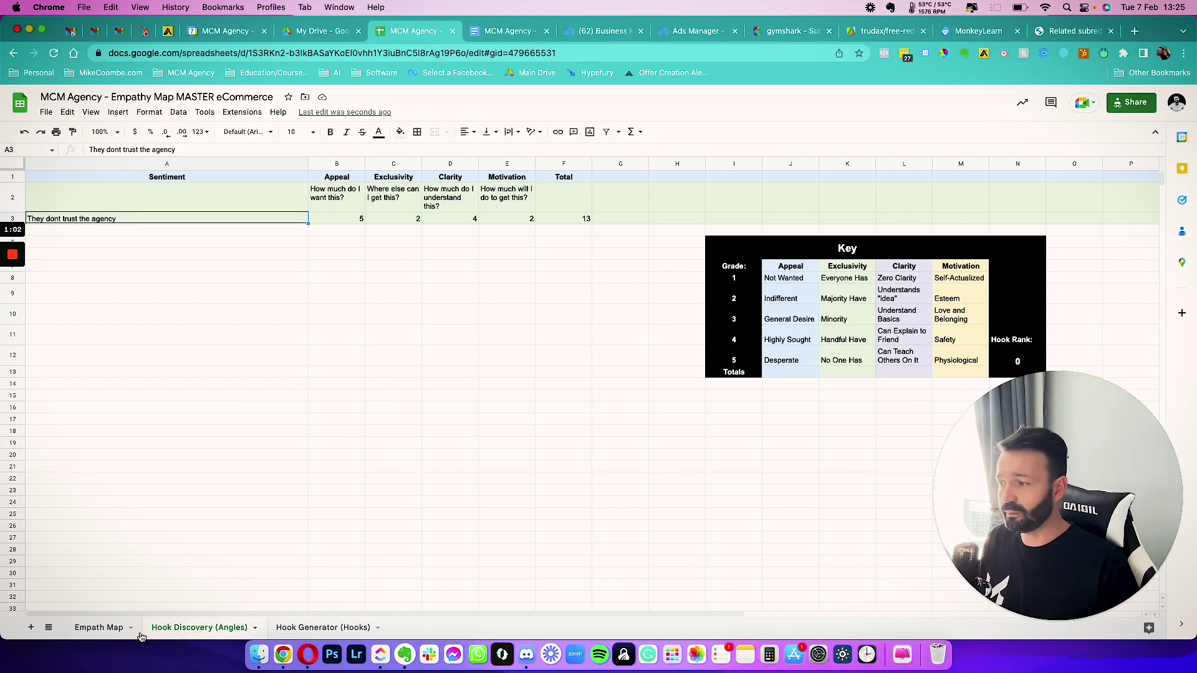
{"action": "left_click", "coordinate": [100, 628]}
{"action": "left_click", "coordinate": [527, 327]}
{"action": "left_click", "coordinate": [553, 339]}
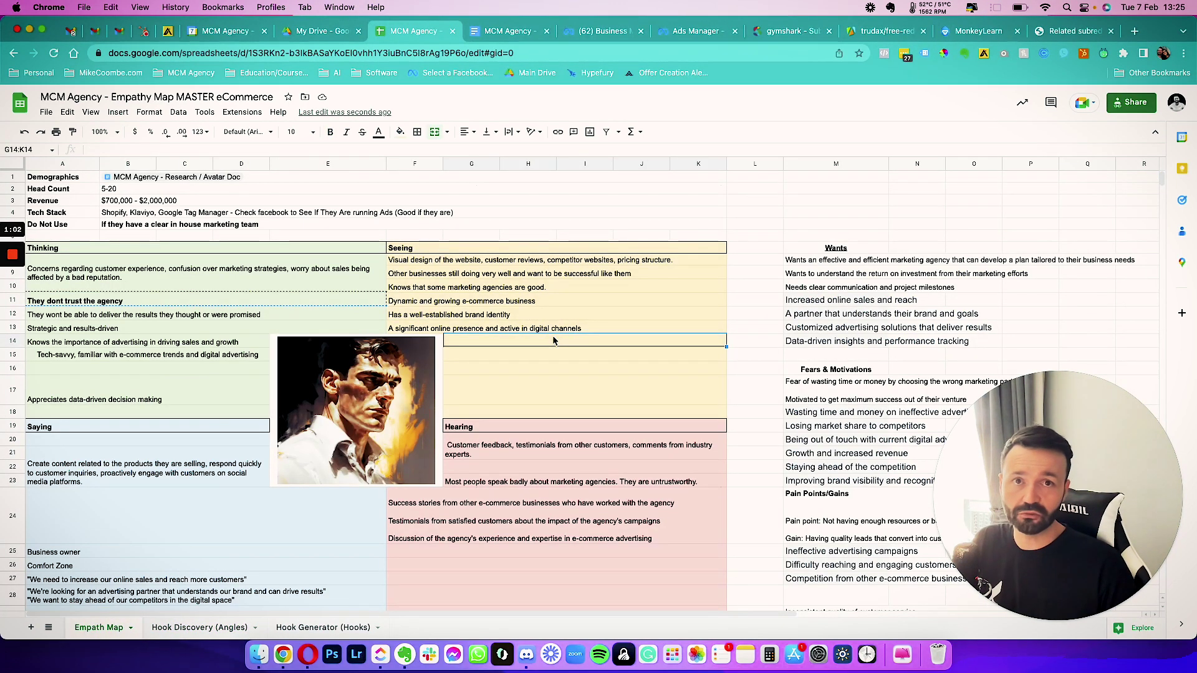
{"action": "left_click", "coordinate": [529, 301]}
{"action": "left_click", "coordinate": [888, 301]}
{"action": "left_click", "coordinate": [892, 301]}
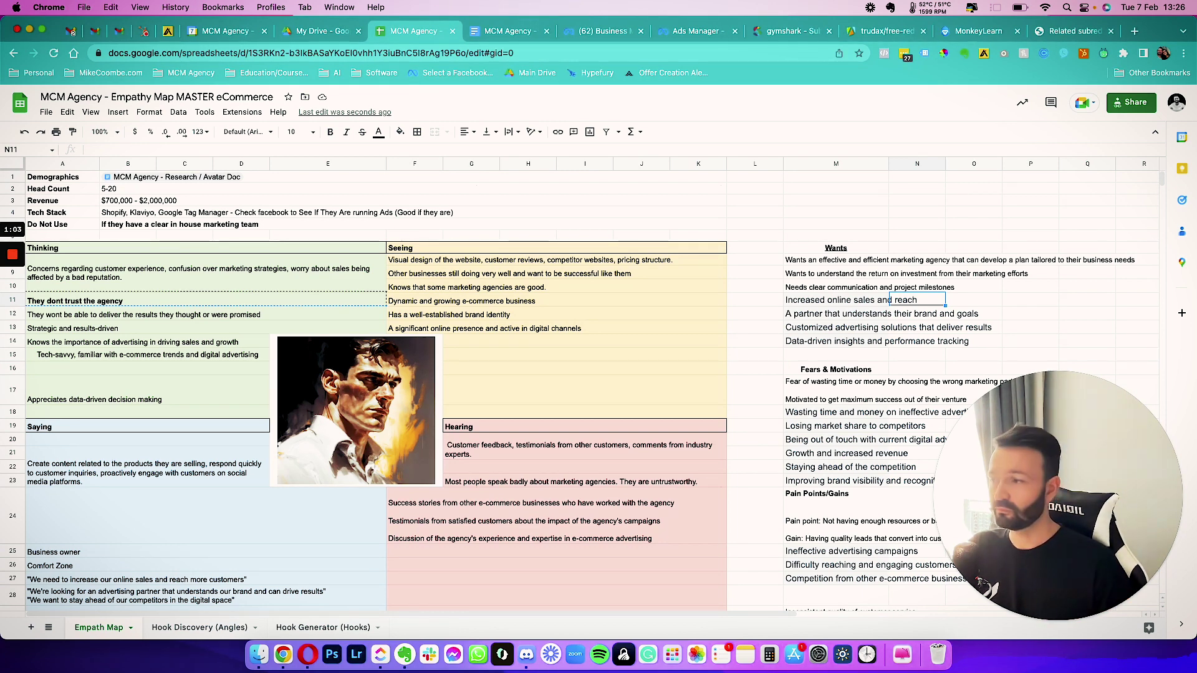
{"action": "left_click", "coordinate": [893, 313]}
{"action": "left_click", "coordinate": [888, 313]}
Step: Read down the Empath Map through the Thinking, Saying, Feeling and Habits/Beliefs sections
{"action": "key", "text": "Left"}
{"action": "key", "text": "Left"}
{"action": "key", "text": "Left"}
{"action": "key", "text": "Down"}
{"action": "key", "text": "Down"}
{"action": "key", "text": "Down"}
{"action": "key", "text": "Down"}
{"action": "key", "text": "Down"}
{"action": "key", "text": "Down"}
{"action": "key", "text": "Down"}
{"action": "key", "text": "Down"}
{"action": "key", "text": "Down"}
{"action": "key", "text": "Down"}
{"action": "key", "text": "Down"}
{"action": "key", "text": "Down"}
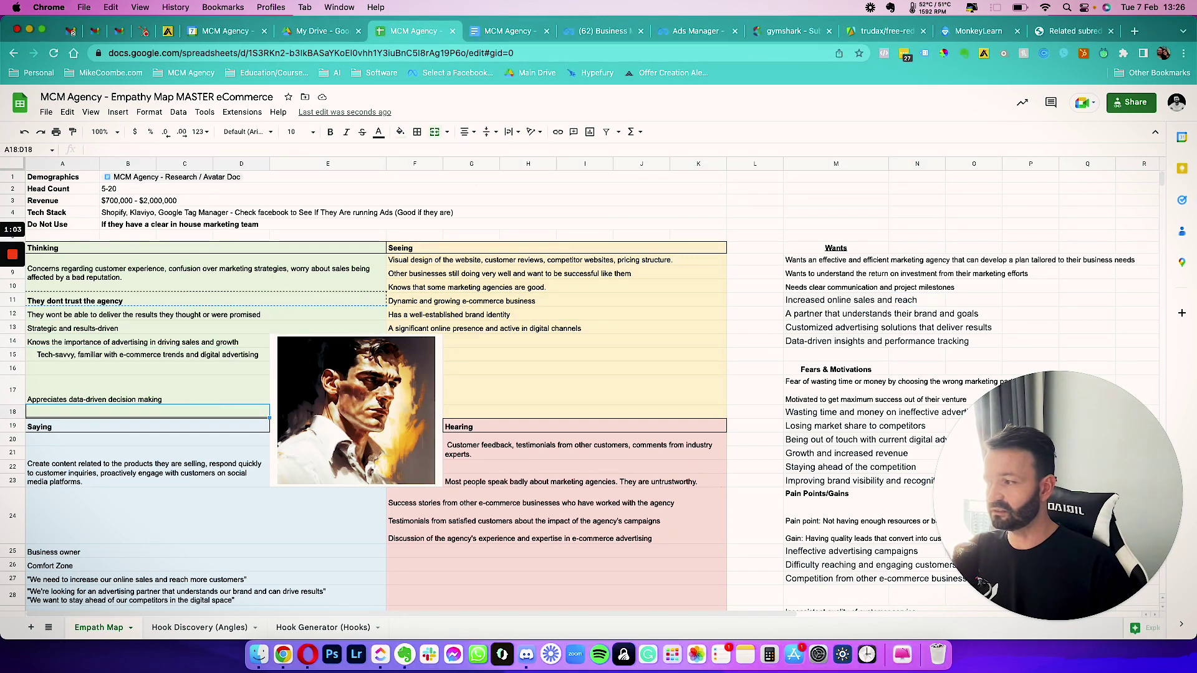
{"action": "key", "text": "Down"}
{"action": "key", "text": "Down"}
{"action": "key", "text": "Down"}
{"action": "key", "text": "Down"}
{"action": "key", "text": "Down"}
{"action": "key", "text": "Down"}
{"action": "key", "text": "Down"}
{"action": "key", "text": "Down"}
{"action": "key", "text": "Down"}
{"action": "key", "text": "Down"}
{"action": "key", "text": "Down"}
{"action": "key", "text": "Down"}
{"action": "key", "text": "Down"}
{"action": "key", "text": "Down"}
{"action": "key", "text": "Down"}
{"action": "key", "text": "Down"}
{"action": "key", "text": "Down"}
{"action": "key", "text": "Down"}
{"action": "key", "text": "Down"}
{"action": "key", "text": "Down"}
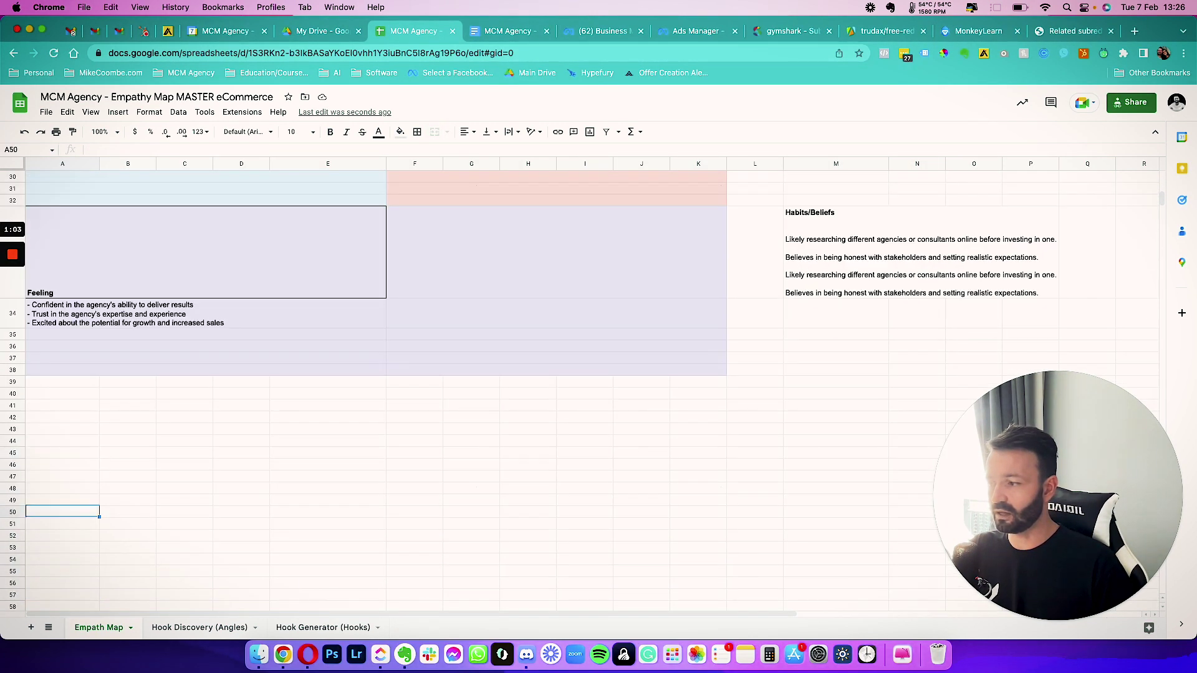
{"action": "key", "text": "Down"}
{"action": "key", "text": "Down"}
{"action": "key", "text": "Down"}
{"action": "key", "text": "Down"}
Step: Review the Empath Map from below the Feeling section back up to the demographic rows
{"action": "key", "text": "Up"}
{"action": "key", "text": "Up"}
{"action": "key", "text": "Up"}
{"action": "key", "text": "Up"}
{"action": "key", "text": "Up"}
{"action": "key", "text": "Up"}
{"action": "key", "text": "Up"}
{"action": "key", "text": "Up"}
{"action": "key", "text": "Up"}
{"action": "key", "text": "Up"}
{"action": "key", "text": "Up"}
{"action": "key", "text": "Up"}
{"action": "key", "text": "Up"}
{"action": "key", "text": "Up"}
{"action": "key", "text": "Up"}
{"action": "key", "text": "Up"}
{"action": "key", "text": "Up"}
{"action": "key", "text": "Right"}
{"action": "key", "text": "Right"}
{"action": "key", "text": "Right"}
{"action": "key", "text": "Up"}
{"action": "key", "text": "Up"}
{"action": "key", "text": "Up"}
{"action": "key", "text": "Left"}
{"action": "key", "text": "Up"}
{"action": "key", "text": "Up"}
{"action": "key", "text": "Up"}
{"action": "key", "text": "Up"}
{"action": "key", "text": "Right"}
{"action": "key", "text": "Up"}
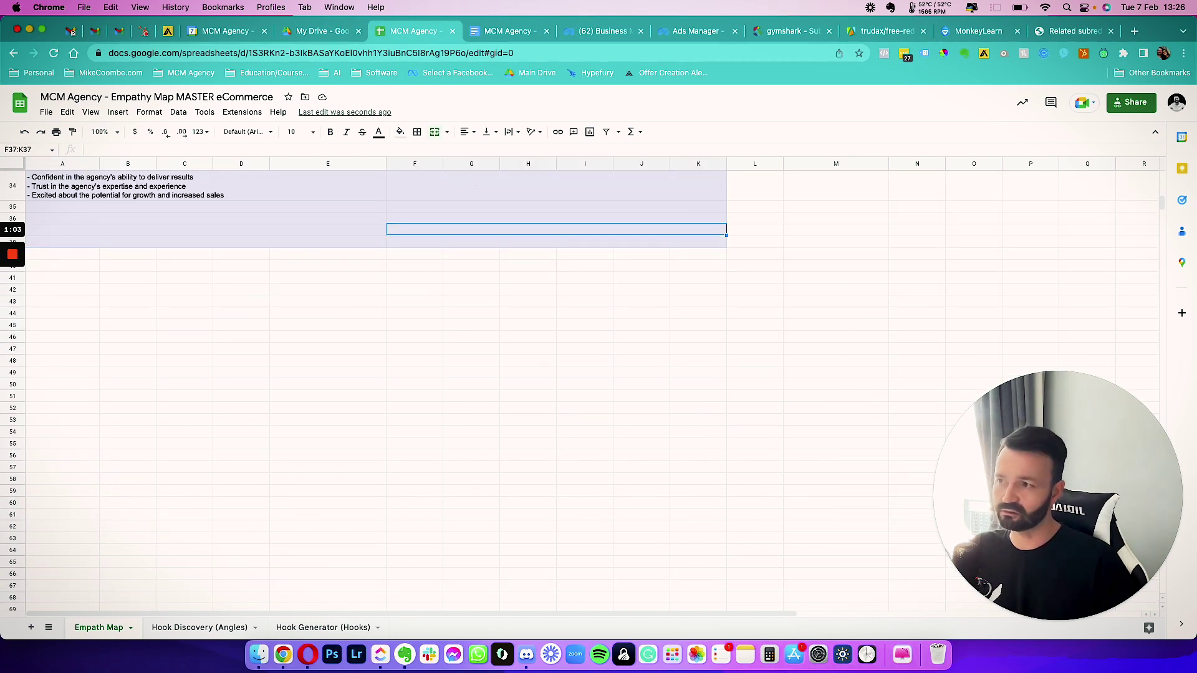
{"action": "key", "text": "Up"}
{"action": "key", "text": "Up"}
{"action": "key", "text": "Up"}
{"action": "key", "text": "Up"}
{"action": "key", "text": "Up"}
{"action": "key", "text": "Up"}
{"action": "key", "text": "Up"}
{"action": "key", "text": "Up"}
{"action": "key", "text": "Up"}
{"action": "key", "text": "Up"}
{"action": "key", "text": "Up"}
{"action": "key", "text": "Up"}
{"action": "key", "text": "Up"}
{"action": "key", "text": "Up"}
{"action": "key", "text": "Up"}
{"action": "key", "text": "Up"}
{"action": "key", "text": "Up"}
{"action": "key", "text": "Up"}
{"action": "key", "text": "Up"}
{"action": "key", "text": "Up"}
{"action": "key", "text": "Up"}
{"action": "key", "text": "Up"}
{"action": "key", "text": "Up"}
{"action": "key", "text": "Up"}
{"action": "key", "text": "Up"}
{"action": "key", "text": "Up"}
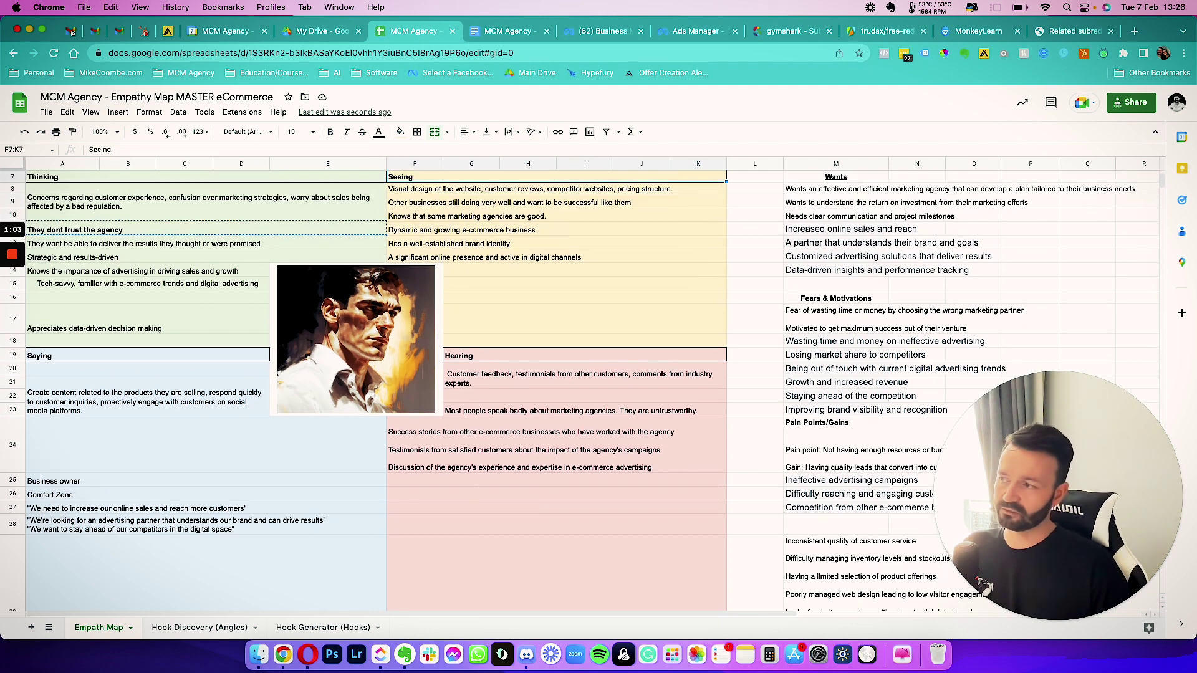
{"action": "key", "text": "Up"}
{"action": "key", "text": "Up"}
{"action": "key", "text": "Up"}
{"action": "key", "text": "Up"}
{"action": "key", "text": "Up"}
{"action": "key", "text": "Down"}
{"action": "key", "text": "Down"}
{"action": "key", "text": "Down"}
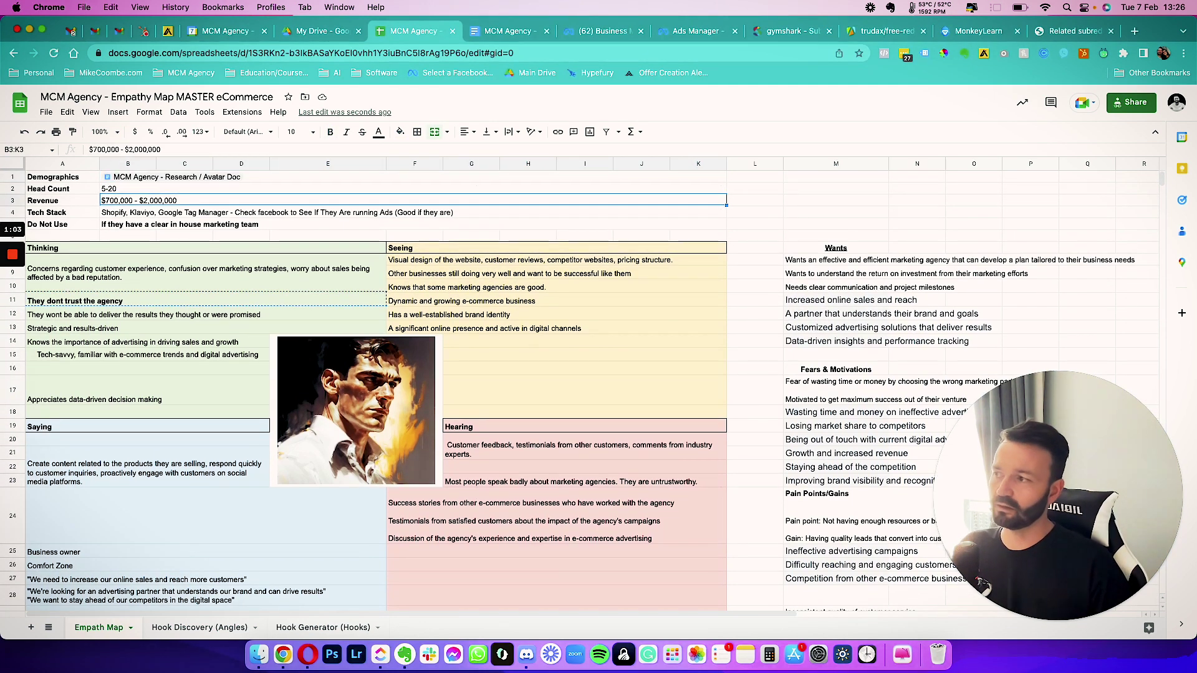
{"action": "key", "text": "Left"}
{"action": "key", "text": "Down"}
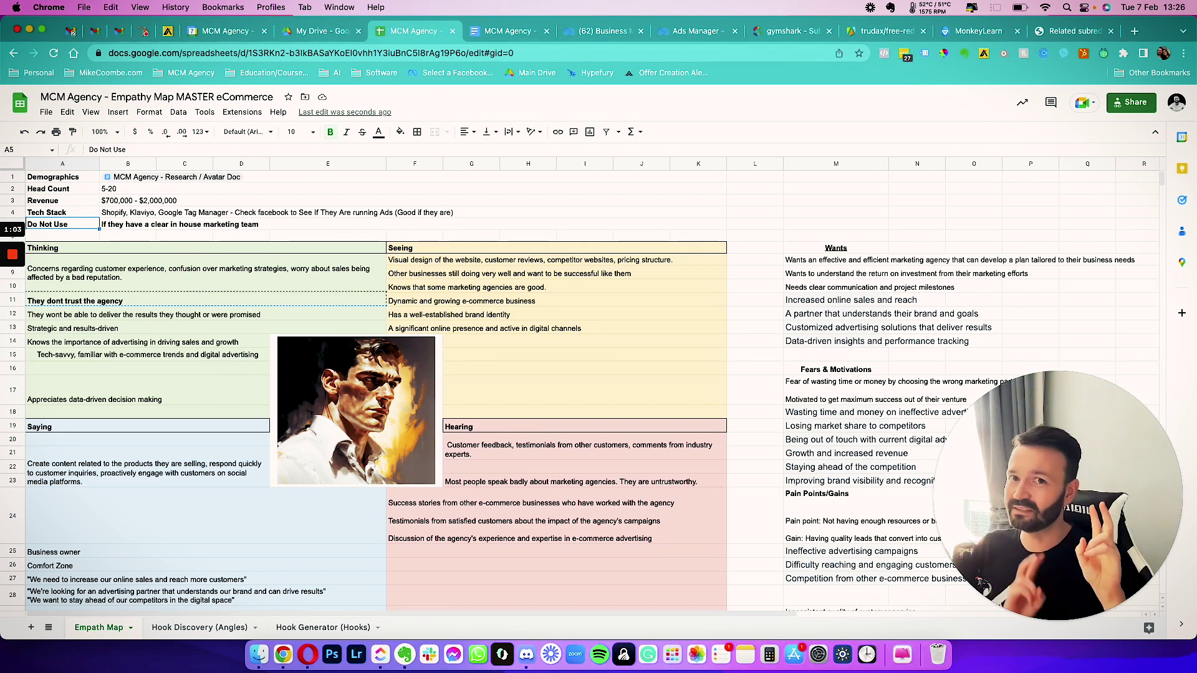
Step: Look over the Thinking and Seeing entries on the Empath Map and glance at the Hook Discovery (Angles) sheet
{"action": "left_click", "coordinate": [972, 301]}
{"action": "left_click", "coordinate": [193, 301]}
{"action": "left_click", "coordinate": [164, 273]}
{"action": "left_click", "coordinate": [417, 236]}
{"action": "left_click", "coordinate": [508, 274]}
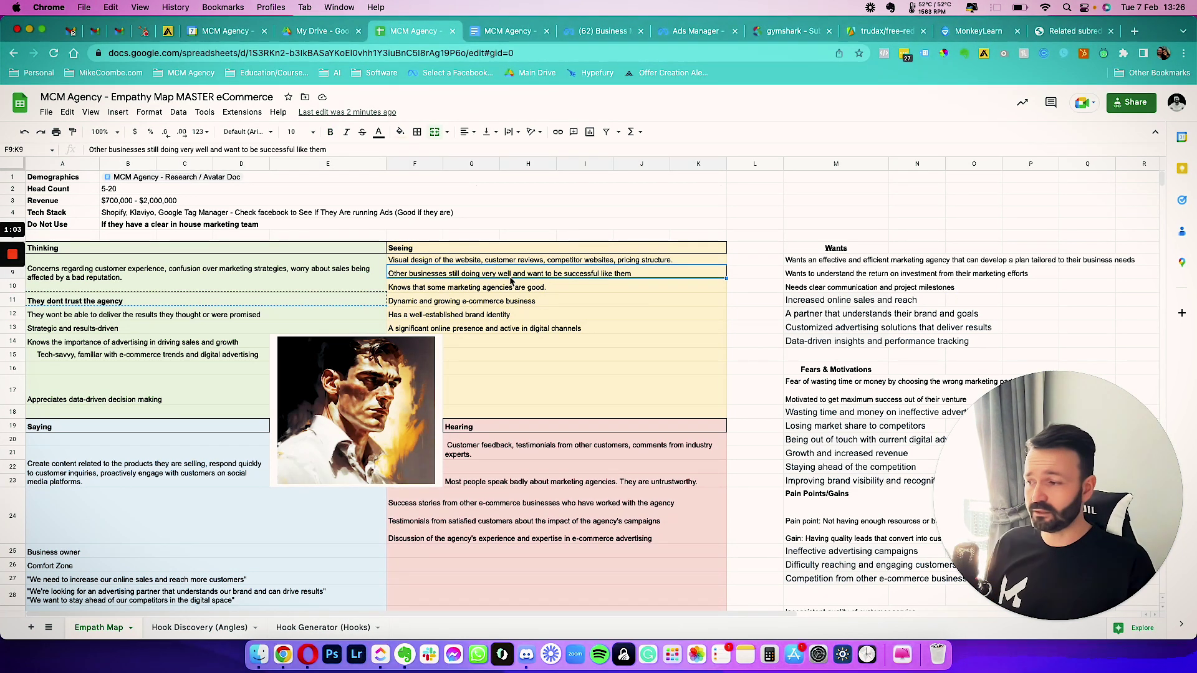
{"action": "left_click", "coordinate": [210, 629]}
{"action": "left_click", "coordinate": [109, 627]}
Step: Skim the MCM Agency Research / Avatar Doc and return to the empathy map spreadsheet
{"action": "left_click", "coordinate": [502, 31]}
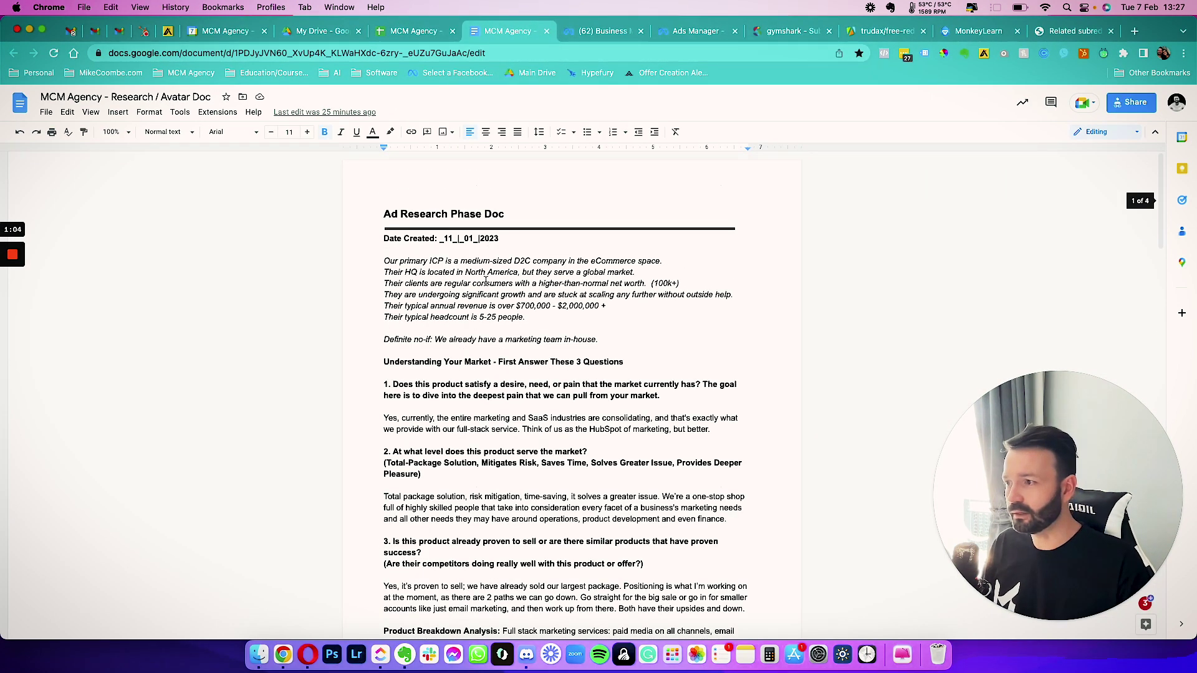
{"action": "scroll", "coordinate": [485, 279], "scroll_direction": "down", "scroll_amount": 10}
{"action": "scroll", "coordinate": [485, 283], "scroll_direction": "up", "scroll_amount": 10}
{"action": "left_click", "coordinate": [421, 408]}
{"action": "key", "text": "ctrl+shift+Tab"}
{"action": "left_click", "coordinate": [349, 388]}
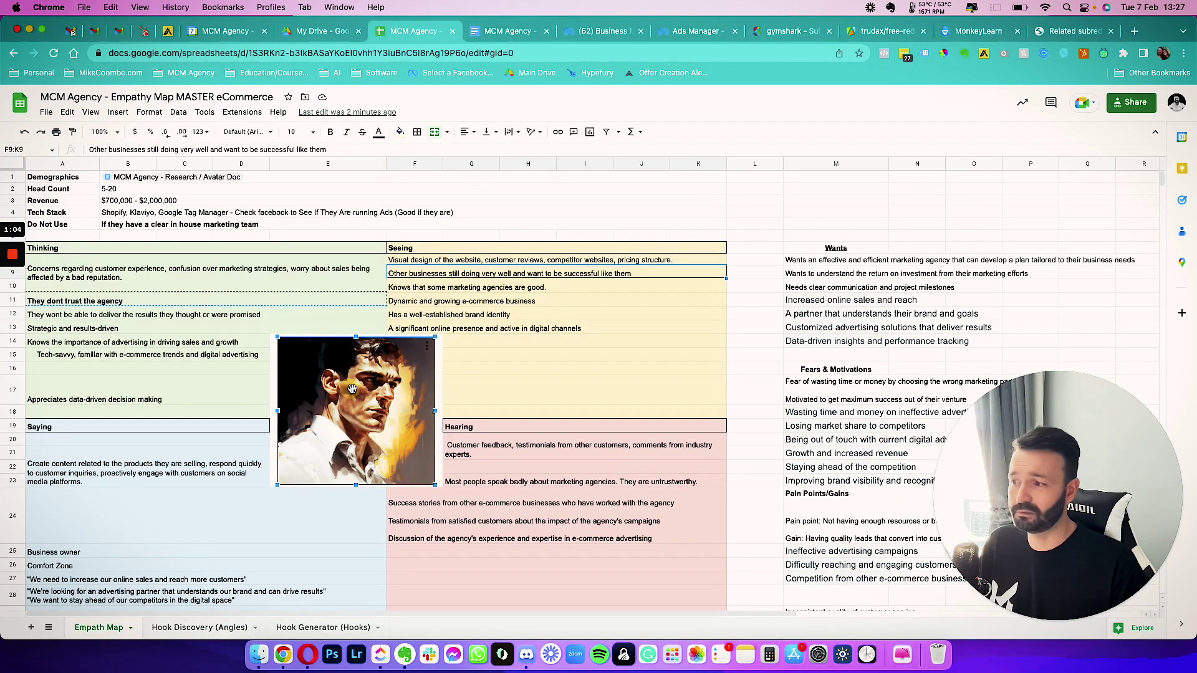
{"action": "left_click", "coordinate": [471, 376]}
{"action": "left_click", "coordinate": [561, 339]}
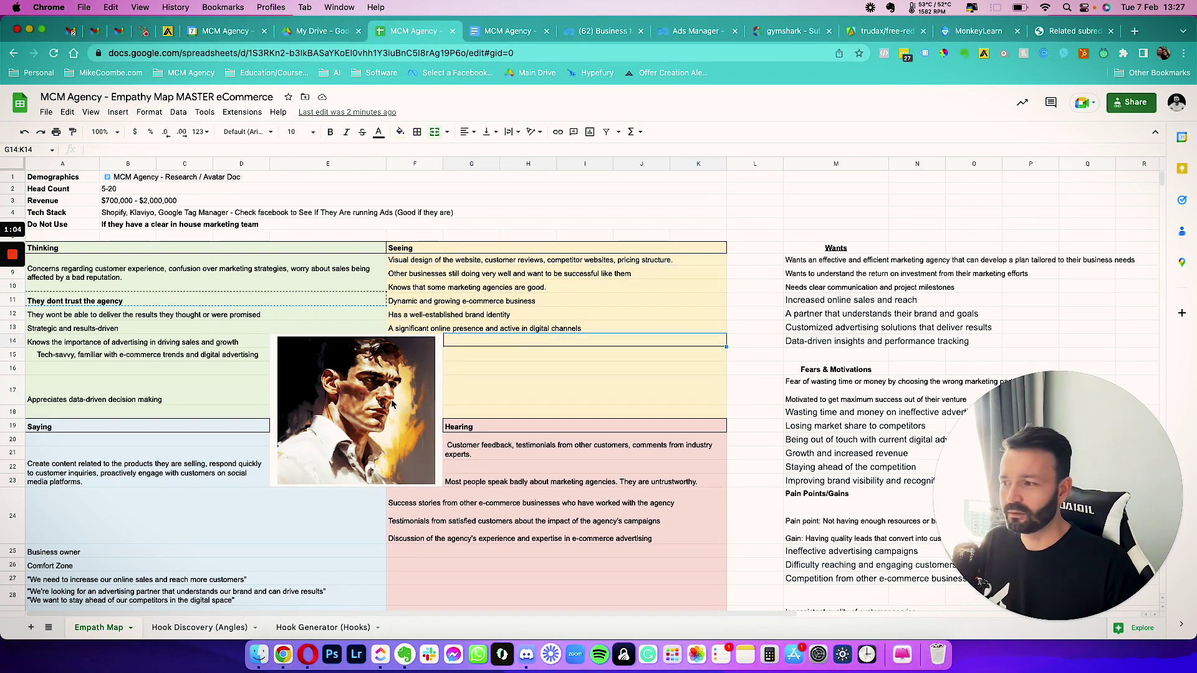
{"action": "left_click", "coordinate": [611, 315]}
{"action": "left_click", "coordinate": [796, 215]}
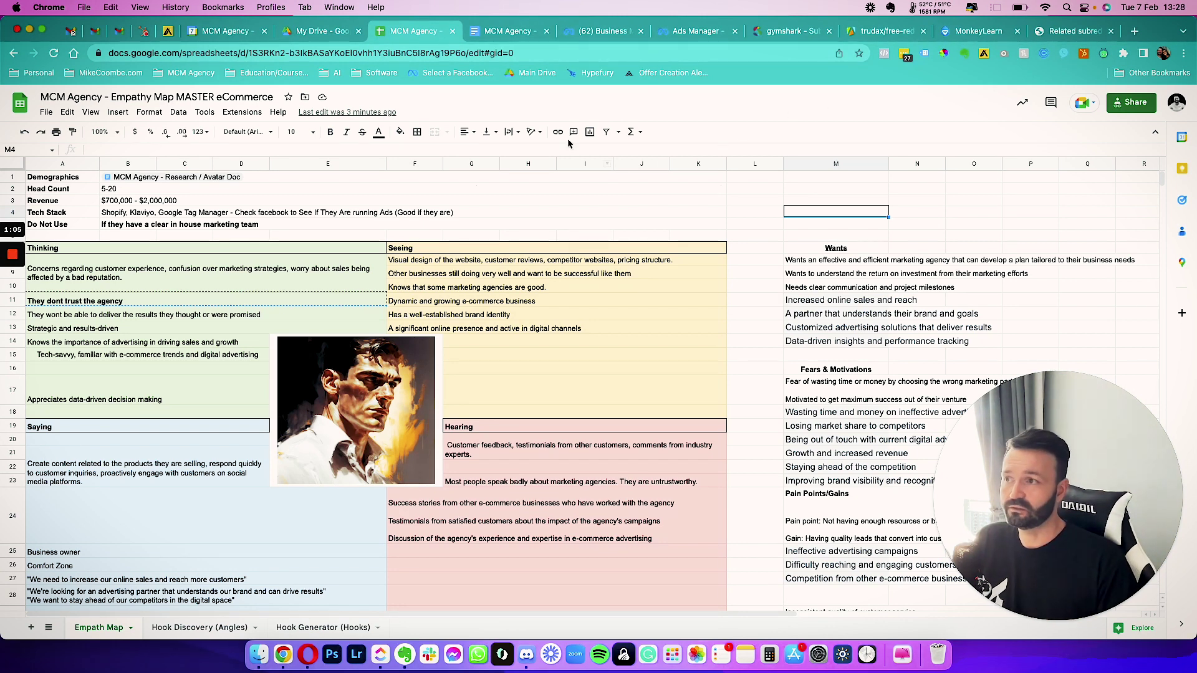
Step: Switch to Apollo's people search and expand its Lists filter to view the available targeting filters
{"action": "left_click", "coordinate": [168, 30]}
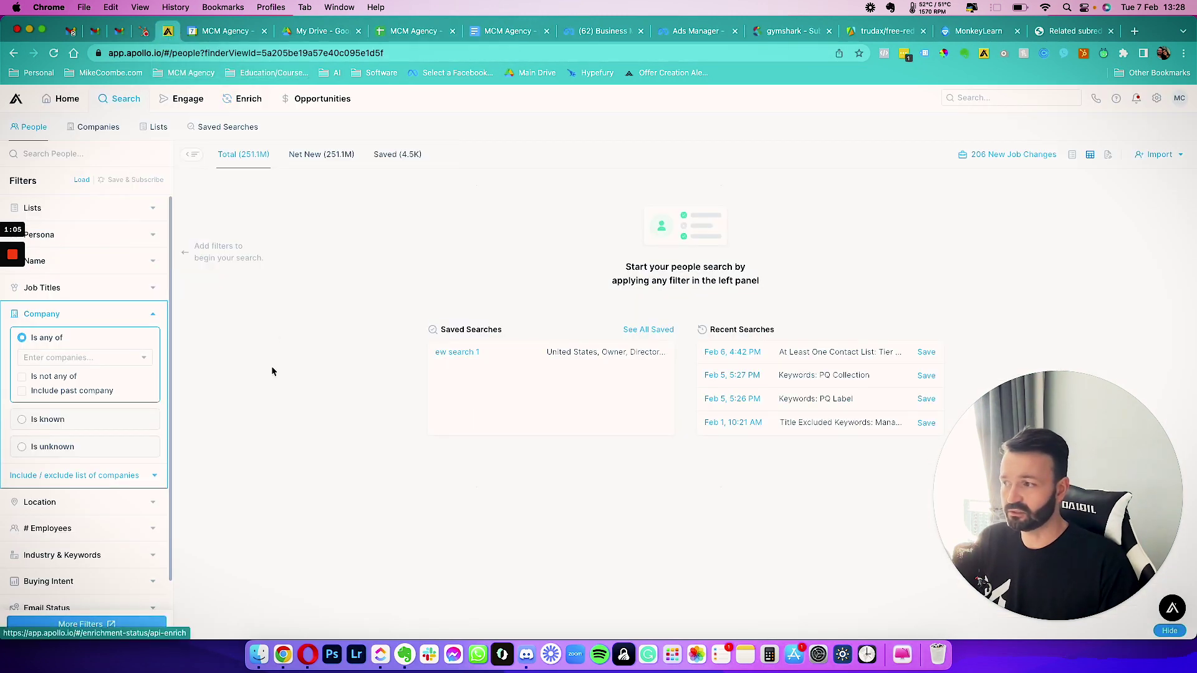
{"action": "left_click", "coordinate": [93, 235]}
{"action": "left_click", "coordinate": [115, 209]}
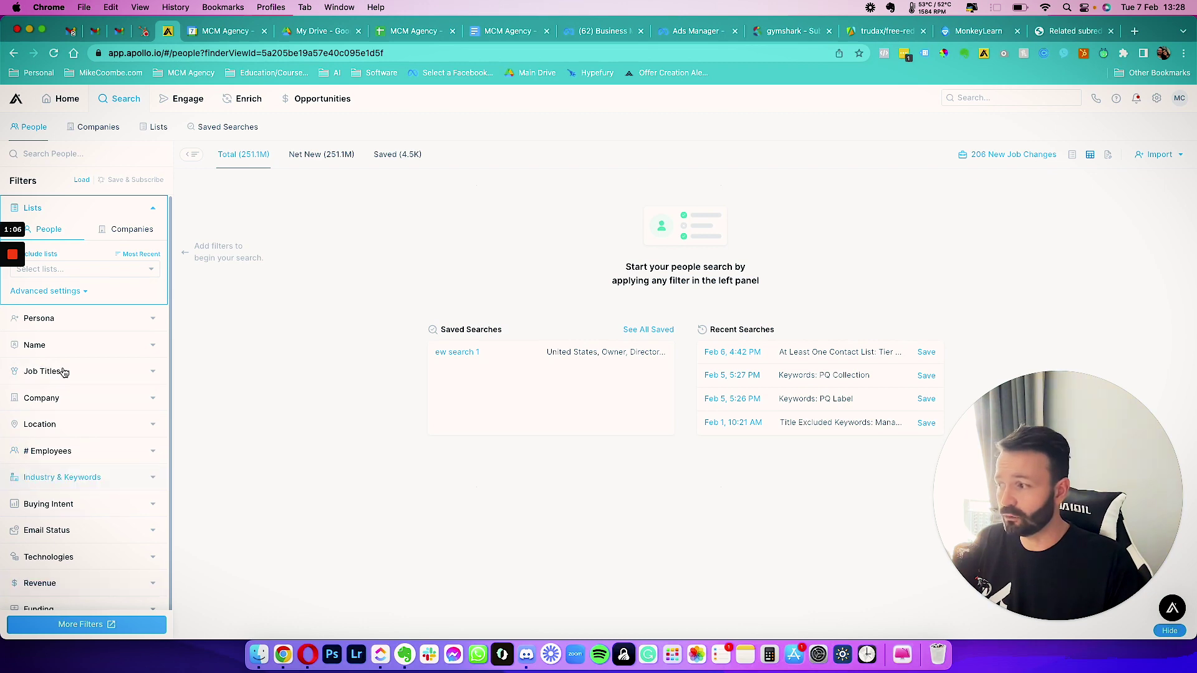
Step: Open LinkedIn in a new browser tab to view it alongside Apollo, and close the LinkedIn tabs
{"action": "left_click", "coordinate": [1134, 30]}
{"action": "type", "text": "linkedin"}
{"action": "key", "text": "Return"}
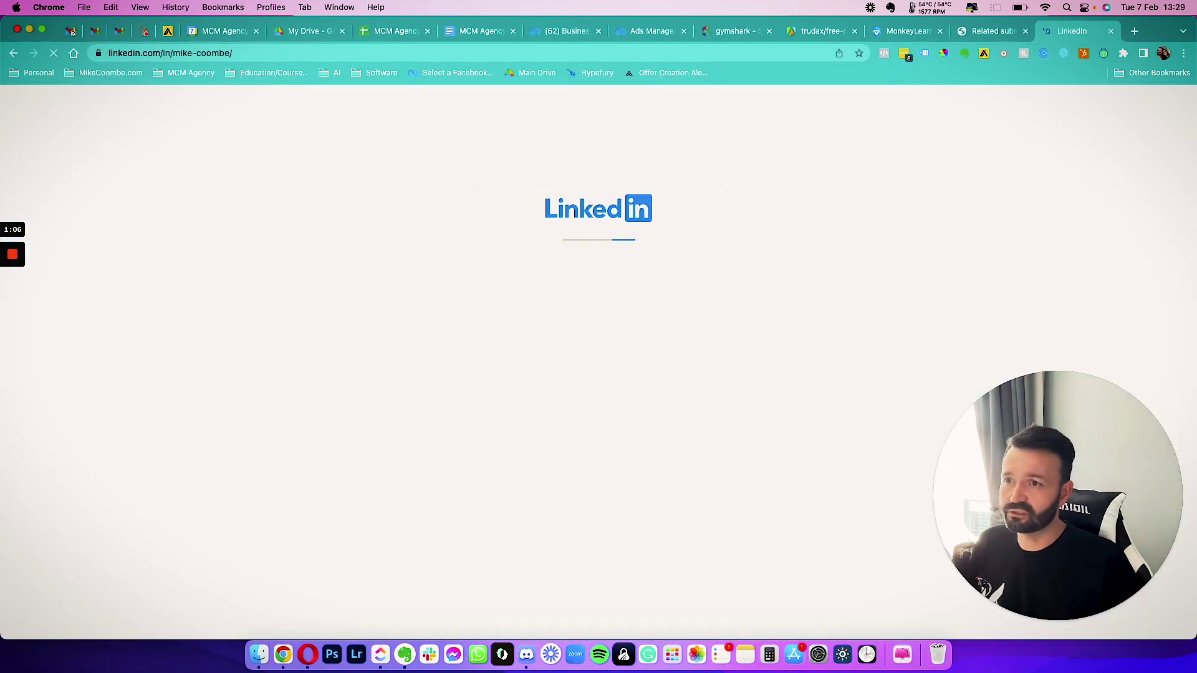
{"action": "left_click", "coordinate": [161, 35]}
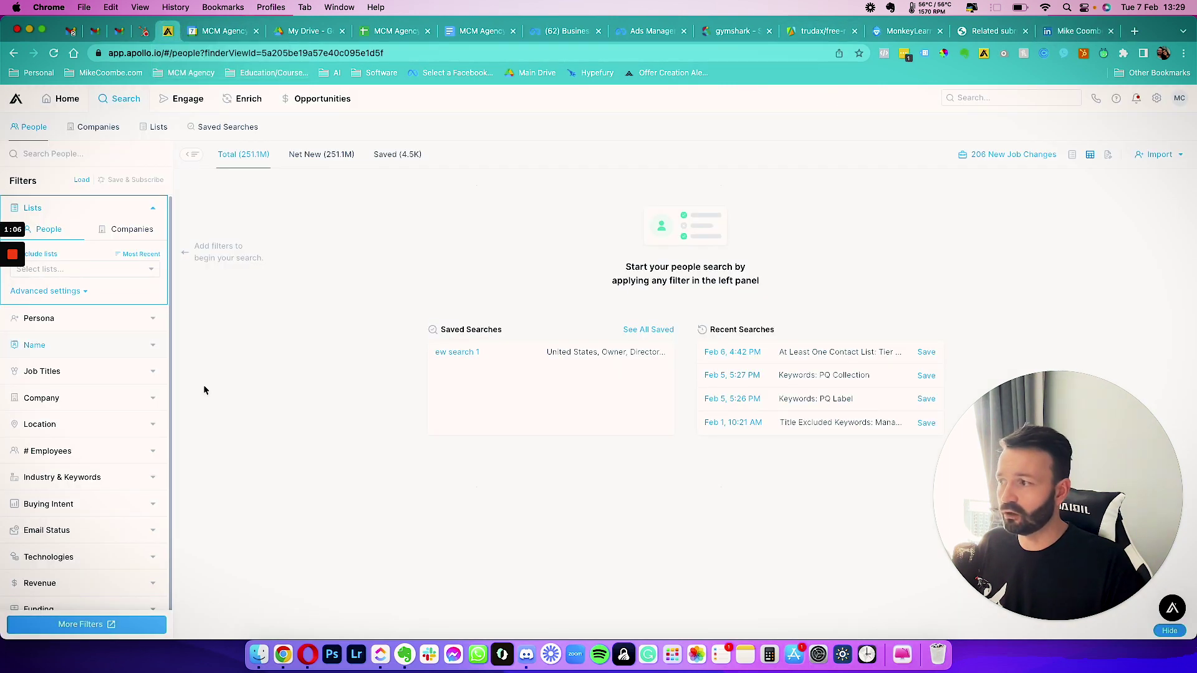
{"action": "left_click", "coordinate": [1070, 32]}
{"action": "left_click", "coordinate": [891, 96]}
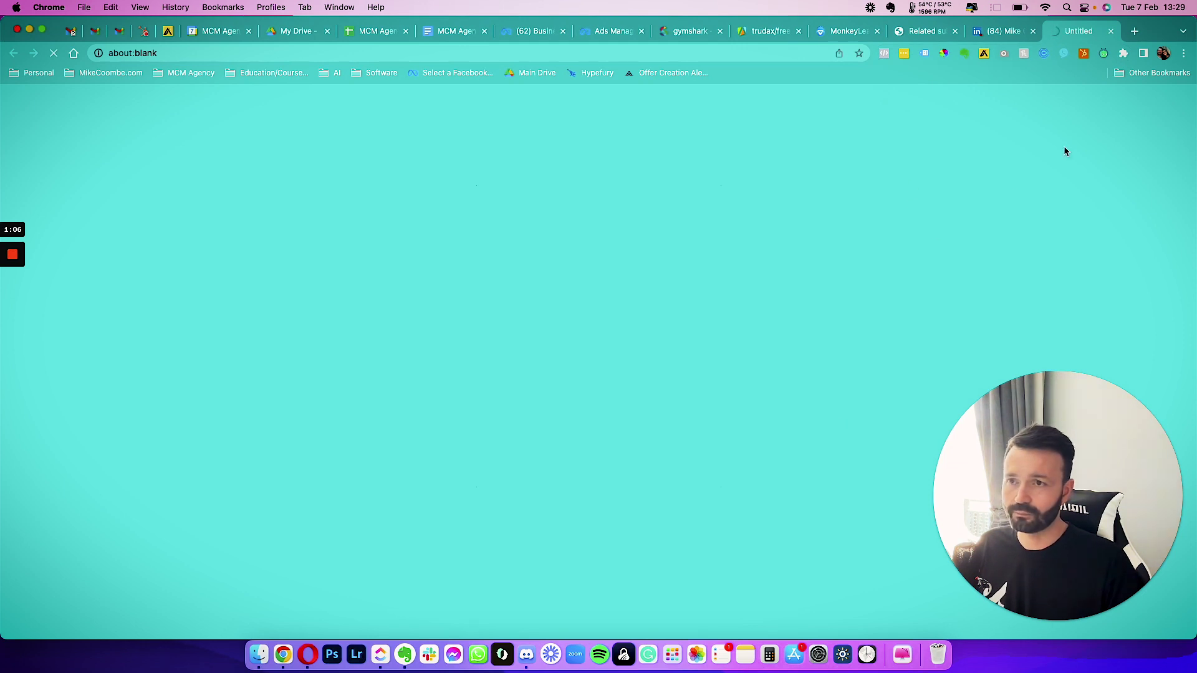
{"action": "key", "text": "super+w"}
{"action": "key", "text": "super+w"}
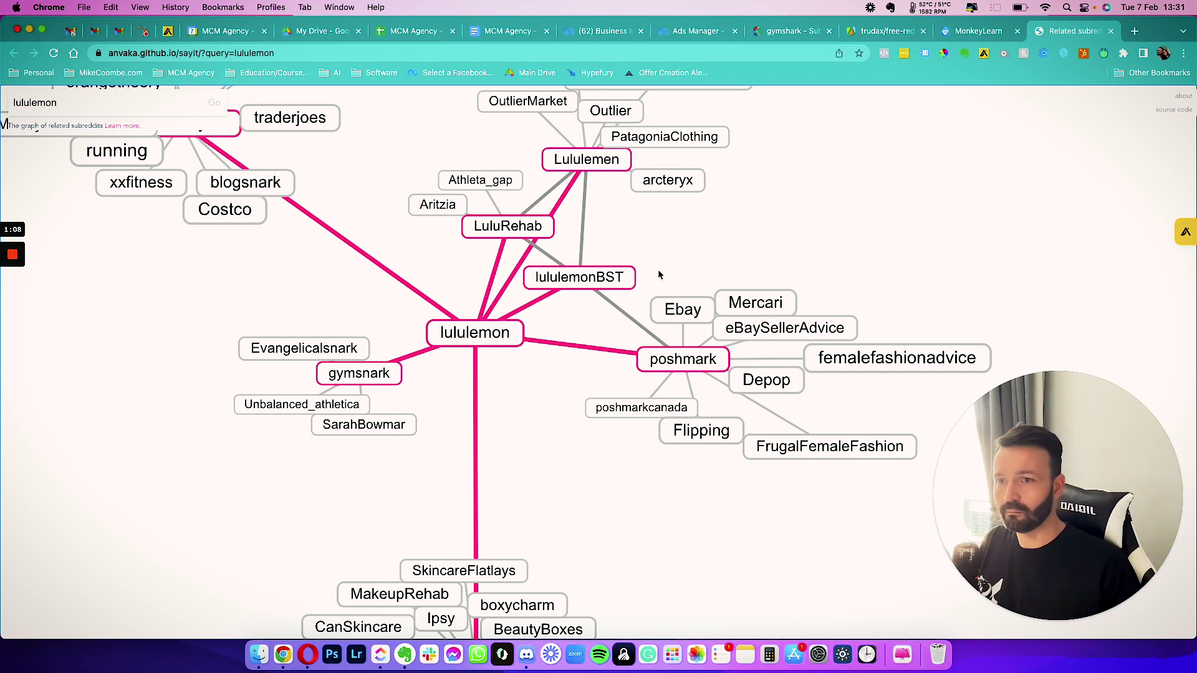
Step: Examine the whole related-subreddits graph for lululemon
{"action": "scroll", "coordinate": [650, 274], "scroll_direction": "down", "scroll_amount": 5}
{"action": "scroll", "coordinate": [660, 279], "scroll_direction": "up", "scroll_amount": 2}
{"action": "scroll", "coordinate": [661, 278], "scroll_direction": "up", "scroll_amount": 1}
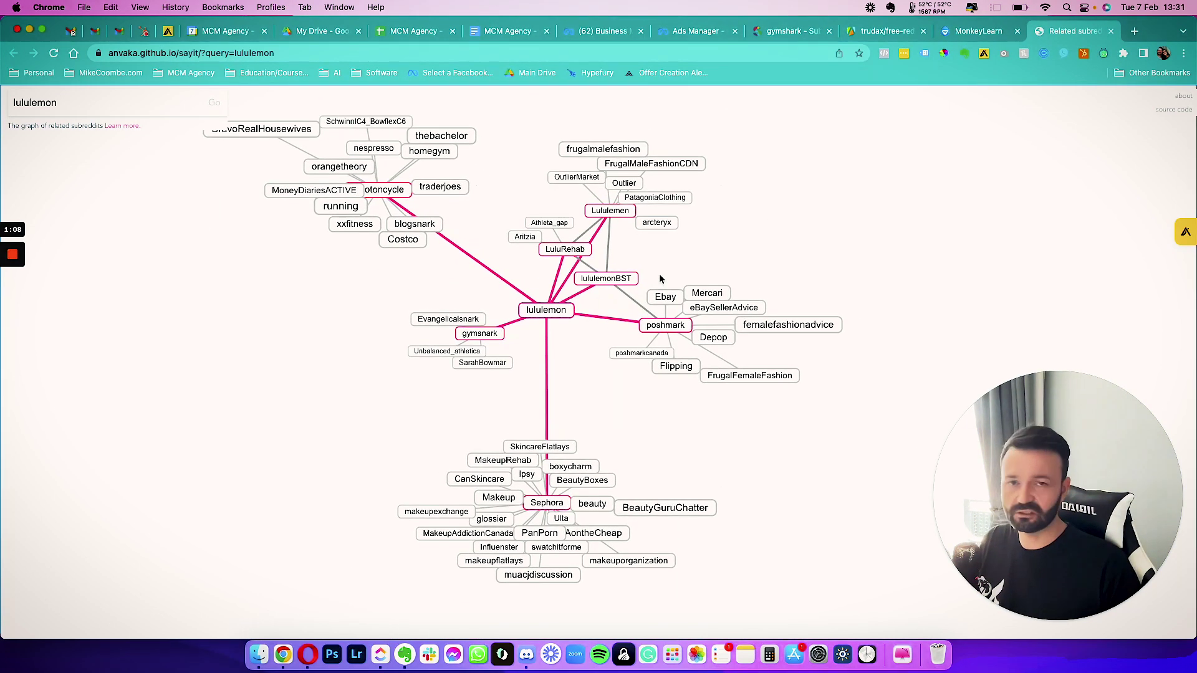